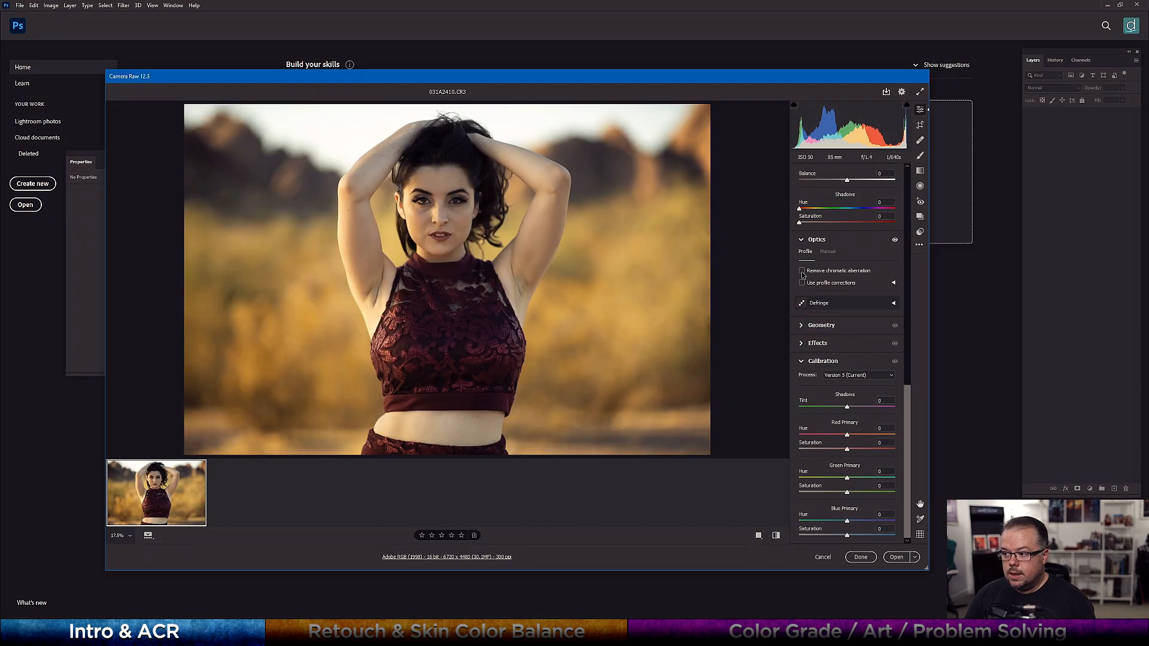
Enable chromatic aberration removal and lens profile corrections, and set the white balance Temperature to 5900
{"action": "left_click", "coordinate": [802, 271]}
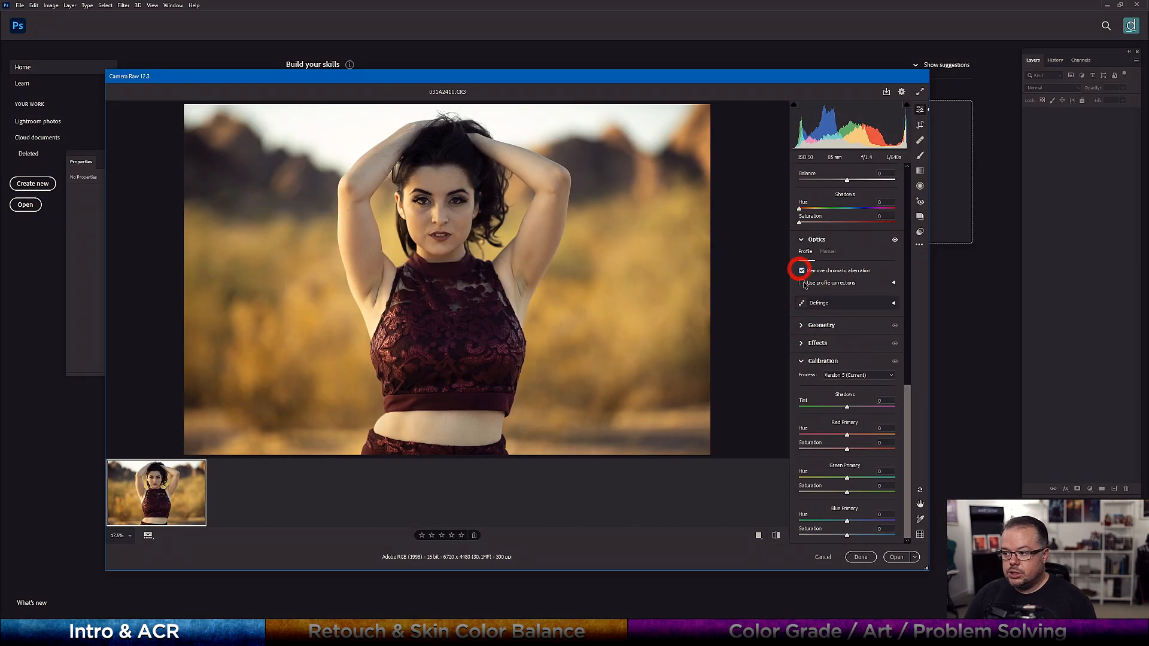
{"action": "left_click", "coordinate": [801, 282]}
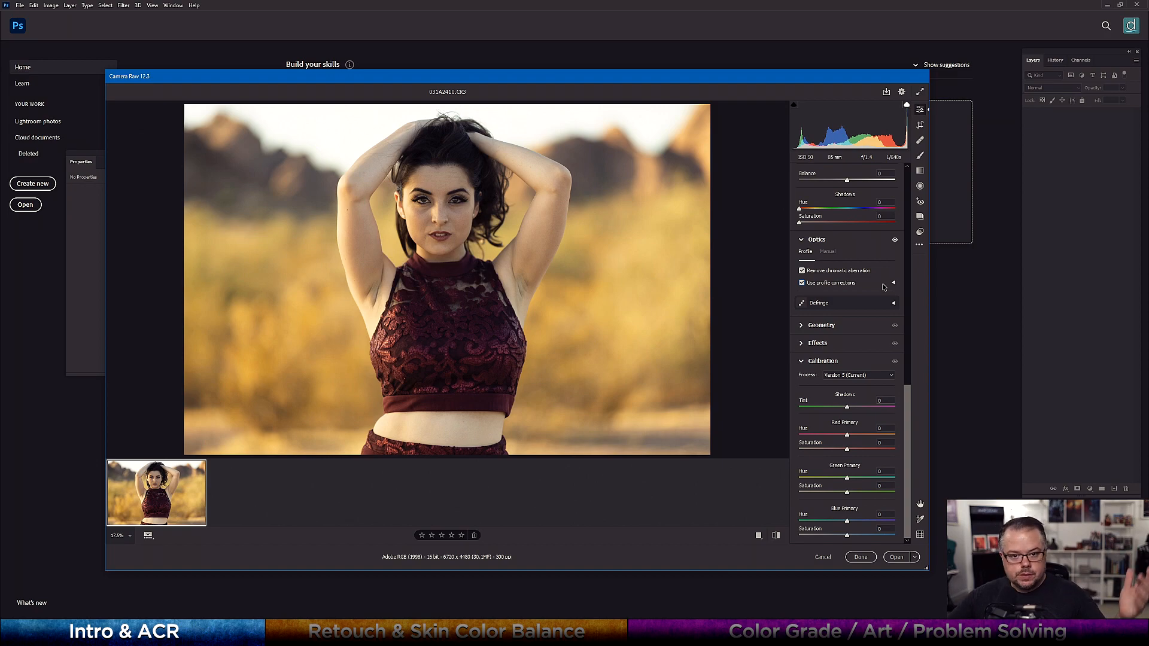
{"action": "left_click_drag", "start_coordinate": [909, 413], "coordinate": [908, 196]}
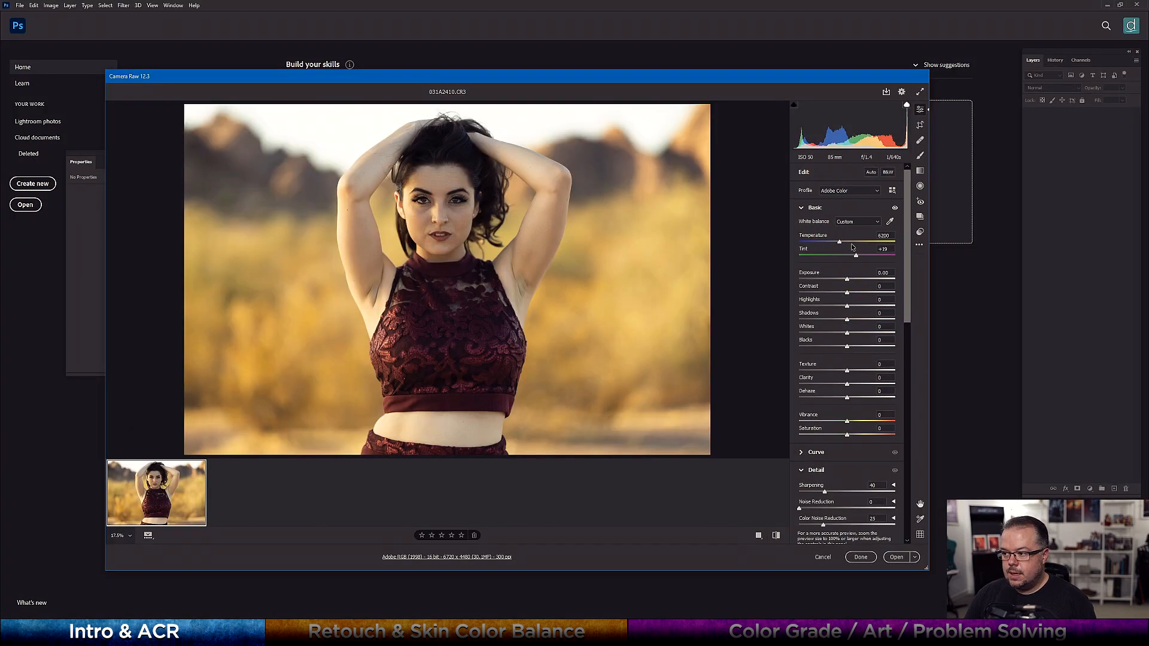
{"action": "left_click", "coordinate": [839, 243]}
{"action": "left_click_drag", "start_coordinate": [839, 243], "coordinate": [836, 243]}
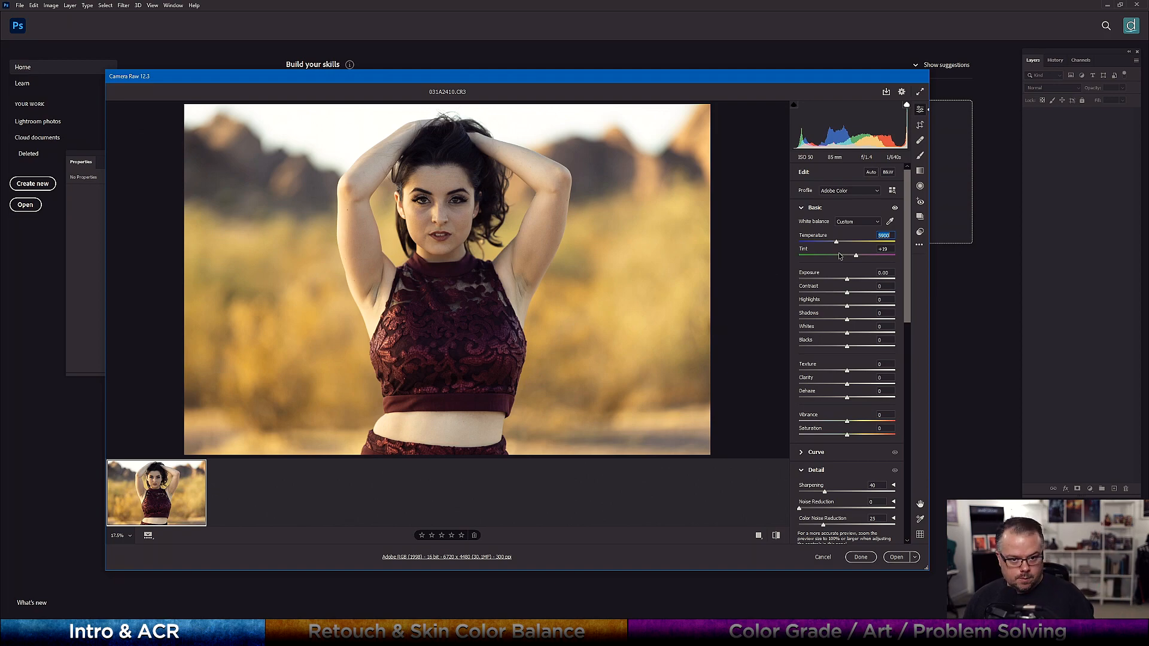
Set Shadows to +58, Whites +27, Blacks -13, Highlights -28, Contrast +3 and Saturation +4, and raise Vibrance slightly
{"action": "left_click_drag", "start_coordinate": [847, 322], "coordinate": [875, 317]}
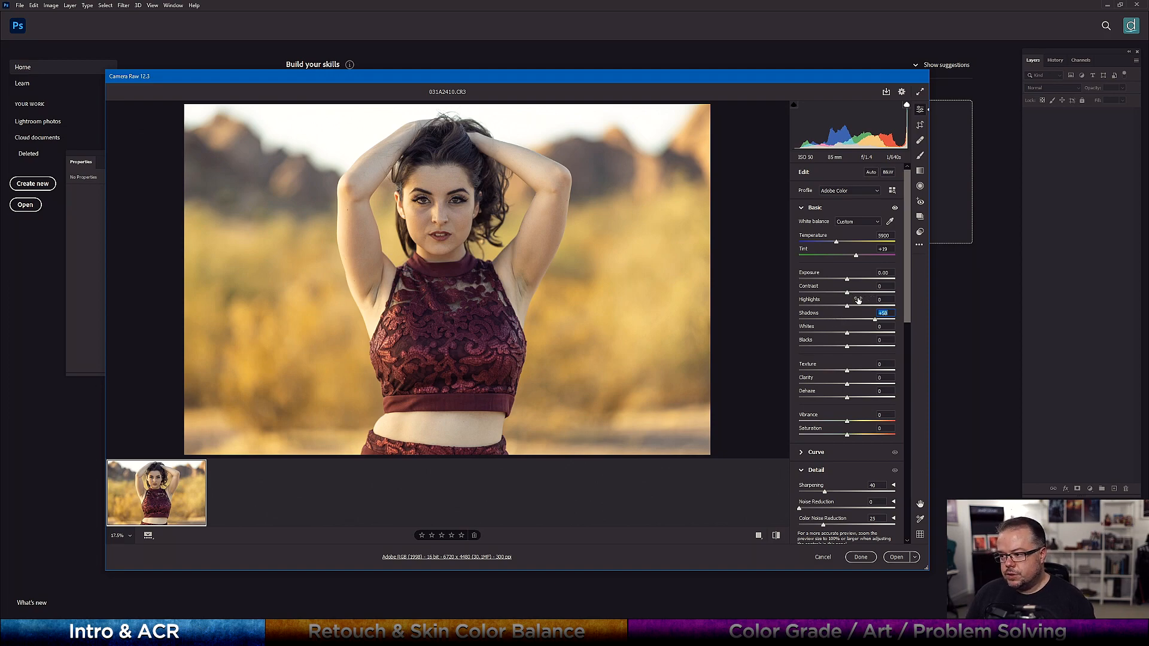
{"action": "left_click_drag", "start_coordinate": [853, 333], "coordinate": [841, 347]}
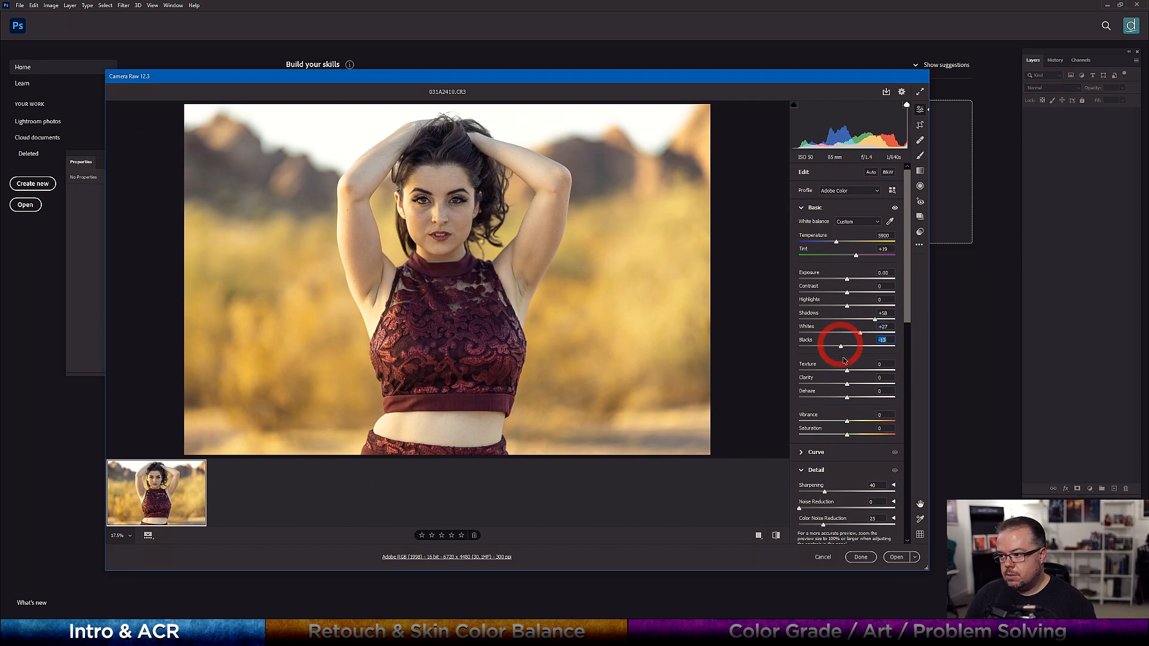
{"action": "left_click_drag", "start_coordinate": [847, 306], "coordinate": [837, 306]}
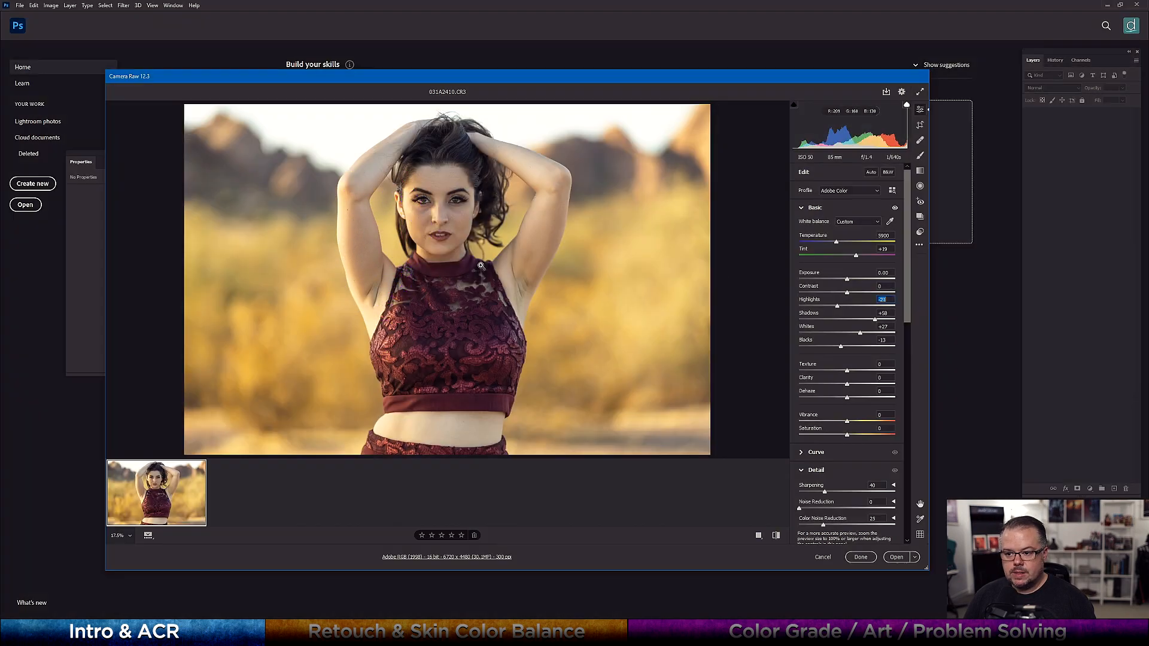
{"action": "left_click_drag", "start_coordinate": [838, 306], "coordinate": [836, 308]}
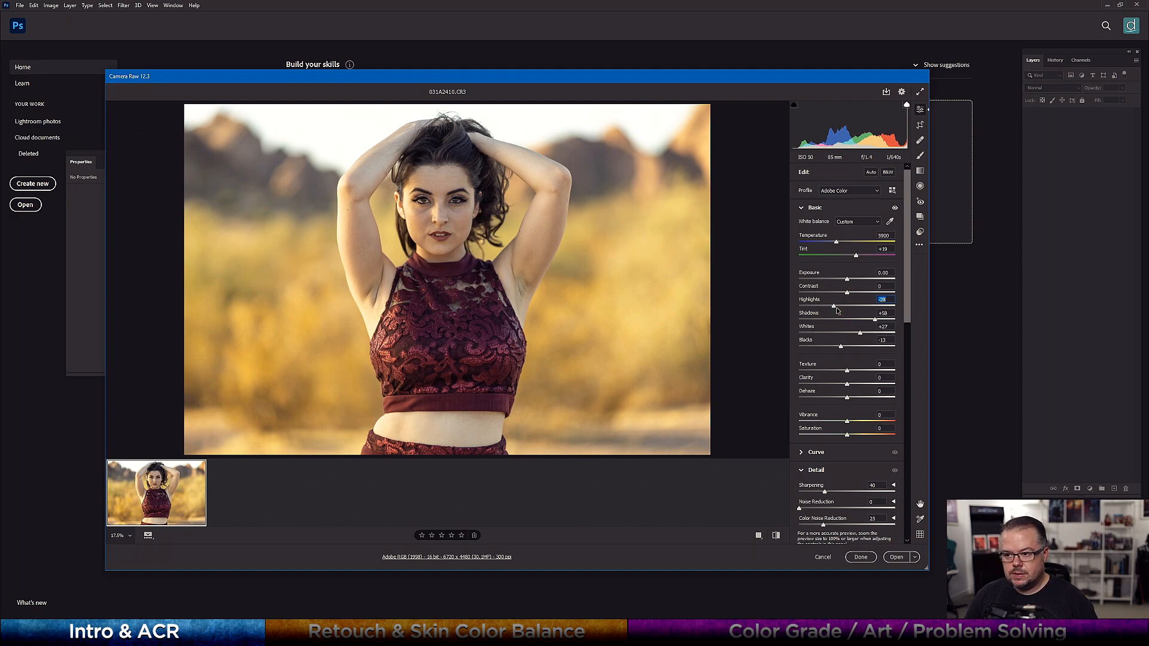
{"action": "left_click_drag", "start_coordinate": [846, 293], "coordinate": [849, 293]}
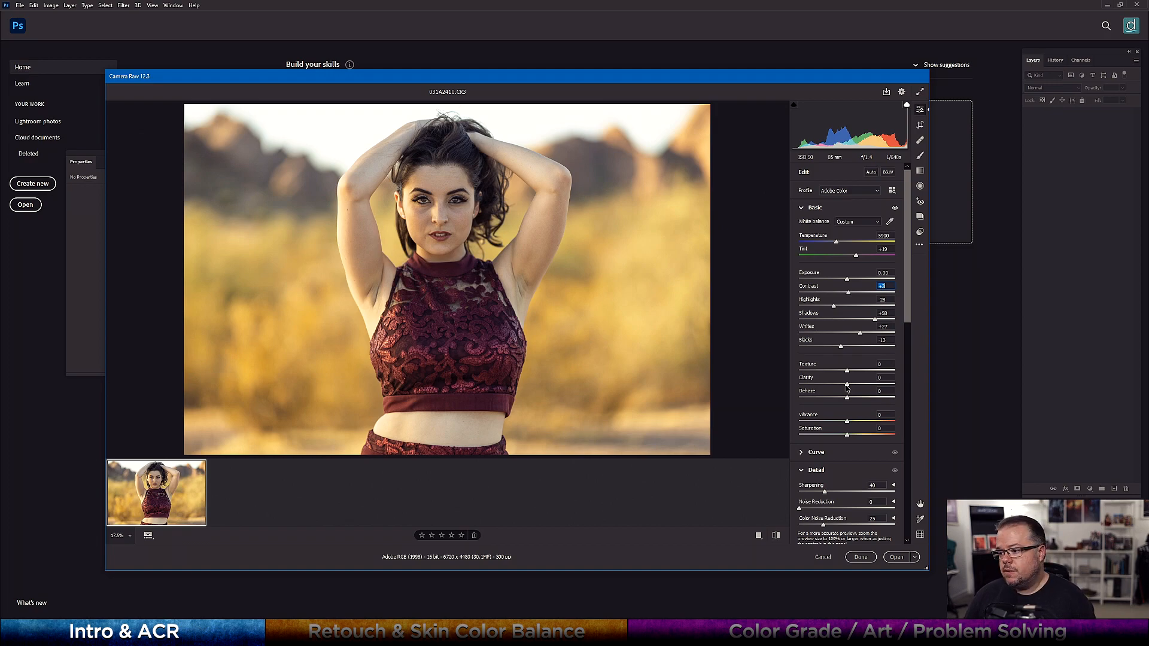
{"action": "left_click_drag", "start_coordinate": [846, 422], "coordinate": [848, 436]}
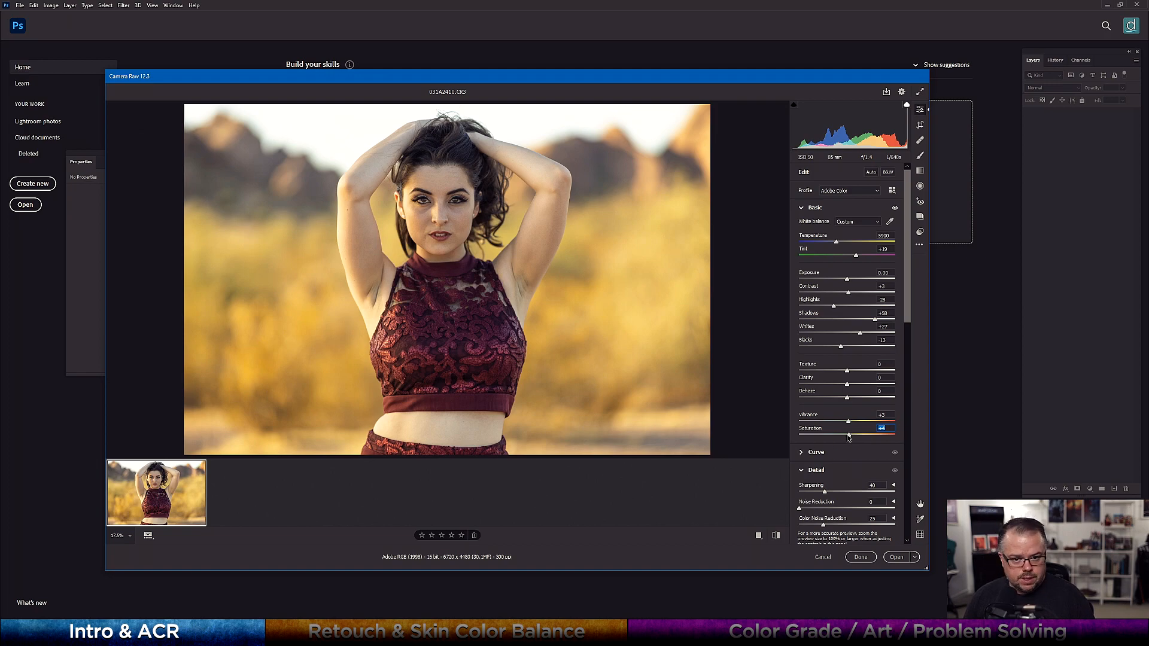
In the Color Mixer, set the yellows' Hue to -56, trying their Saturation at -100 before returning it to 0
{"action": "scroll", "coordinate": [848, 437], "scroll_direction": "down", "scroll_amount": 5}
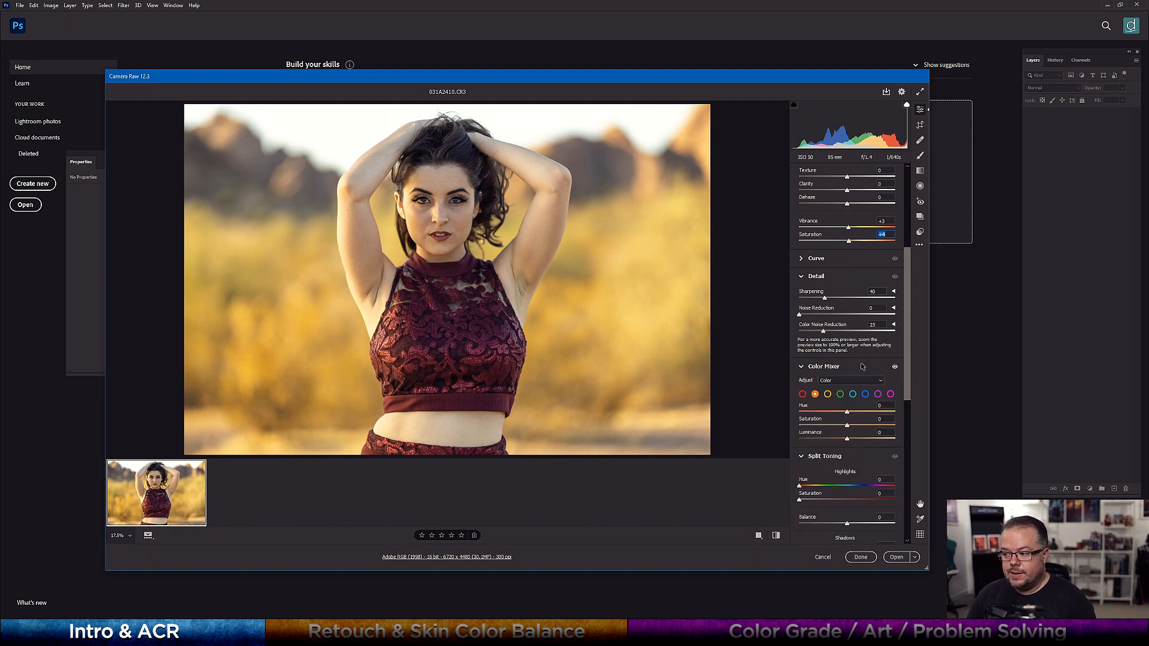
{"action": "left_click", "coordinate": [851, 382]}
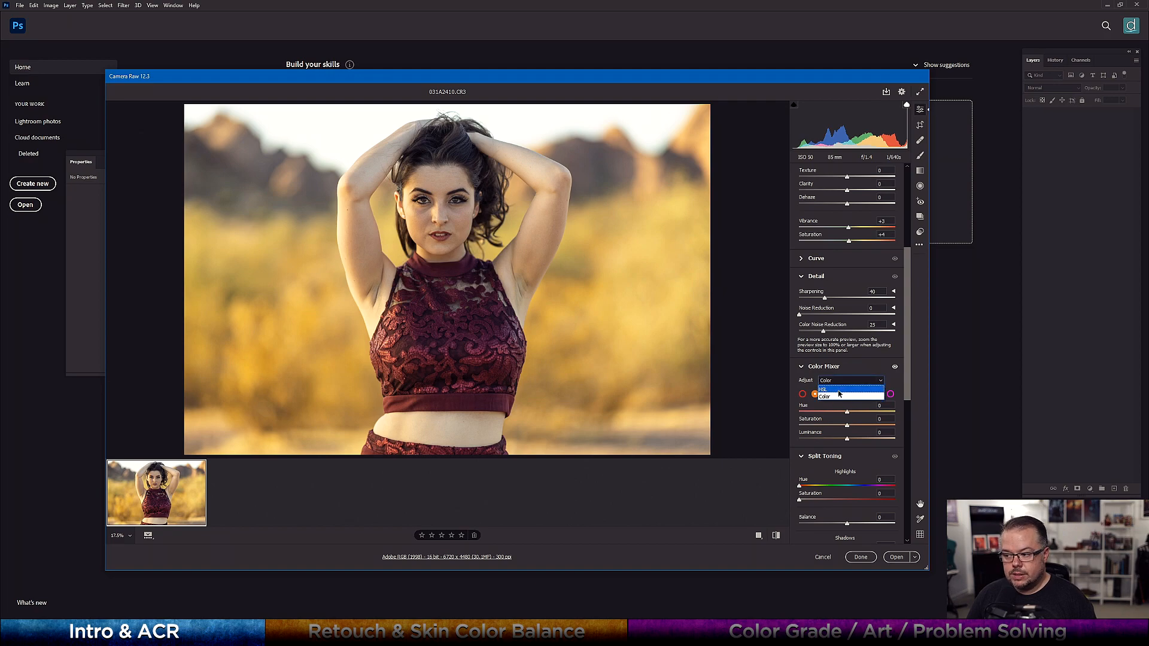
{"action": "left_click", "coordinate": [847, 371]}
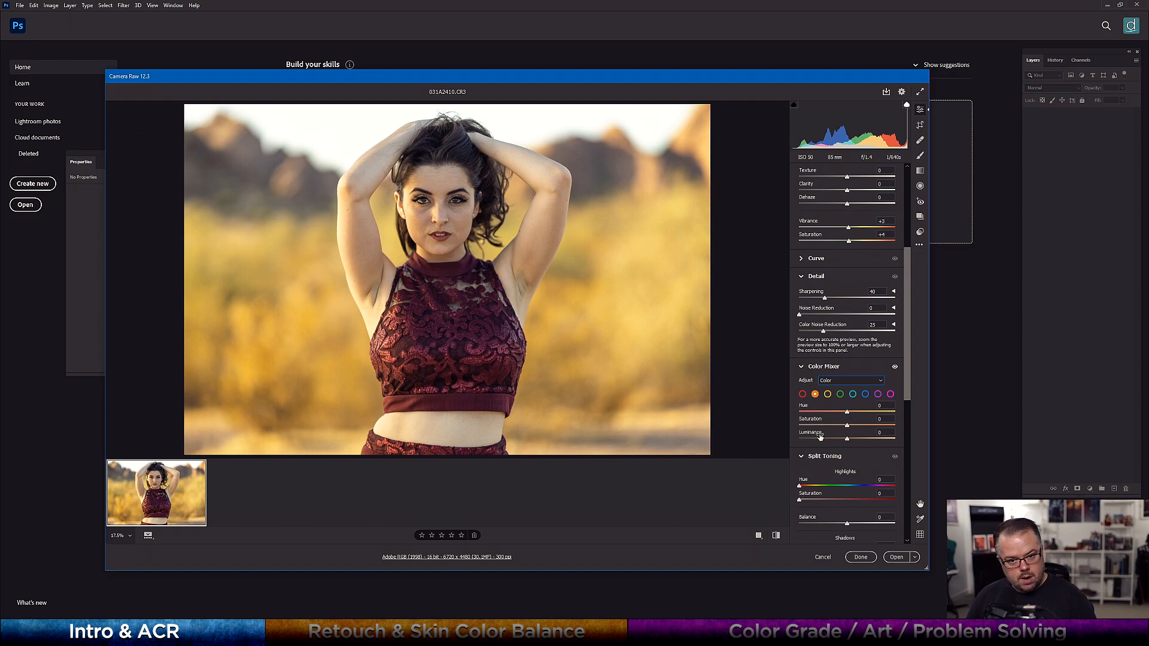
{"action": "left_click", "coordinate": [827, 394]}
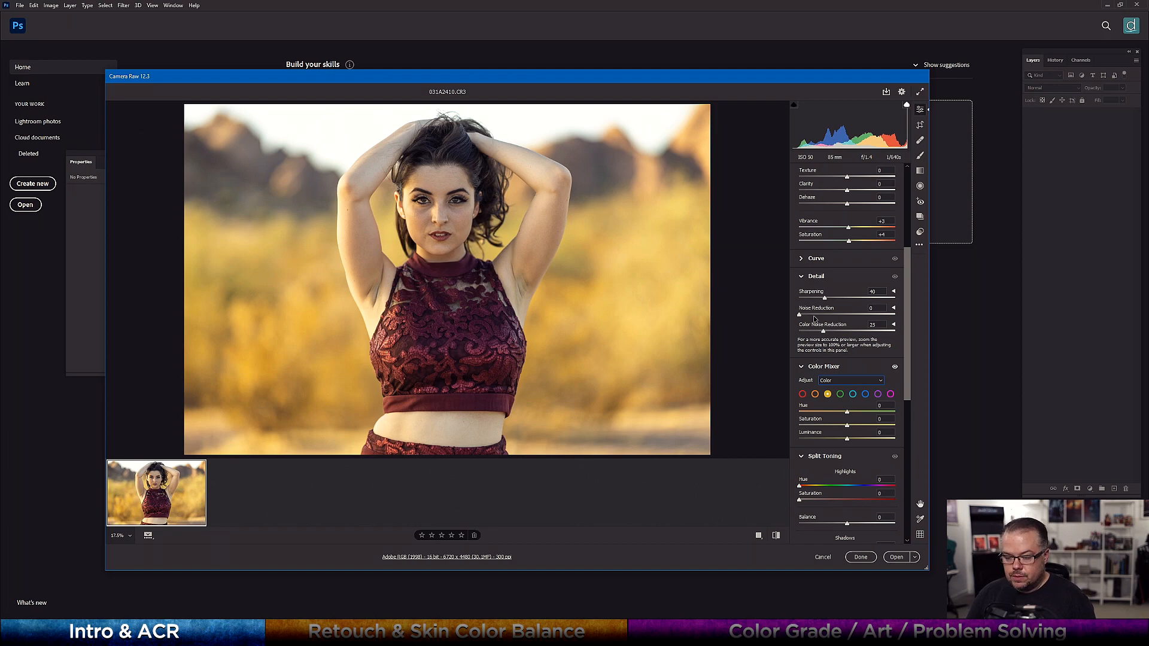
{"action": "left_click_drag", "start_coordinate": [848, 413], "coordinate": [827, 413]}
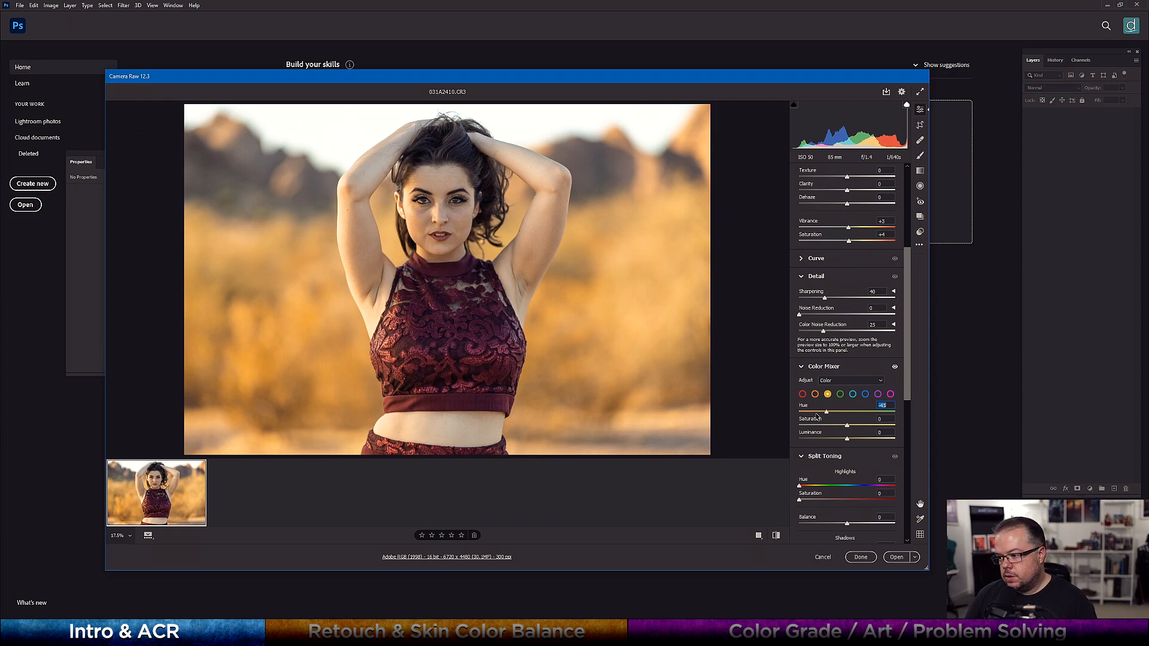
{"action": "left_click_drag", "start_coordinate": [828, 414], "coordinate": [736, 428]}
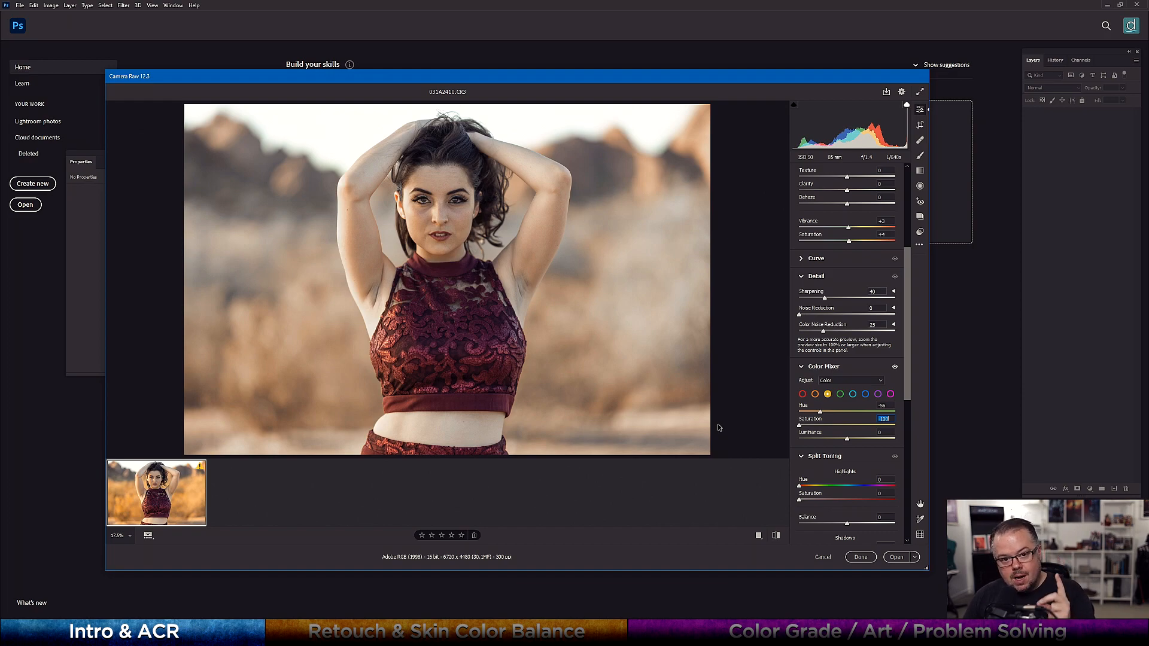
{"action": "left_click_drag", "start_coordinate": [717, 428], "coordinate": [648, 410]}
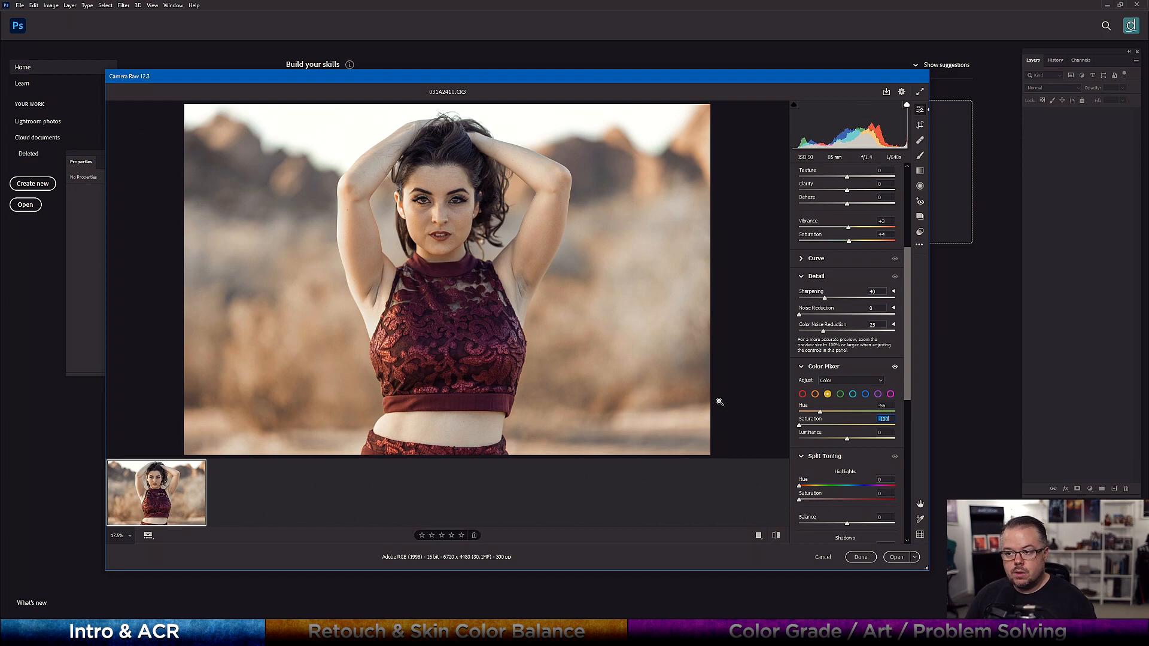
{"action": "left_click_drag", "start_coordinate": [799, 426], "coordinate": [849, 434]}
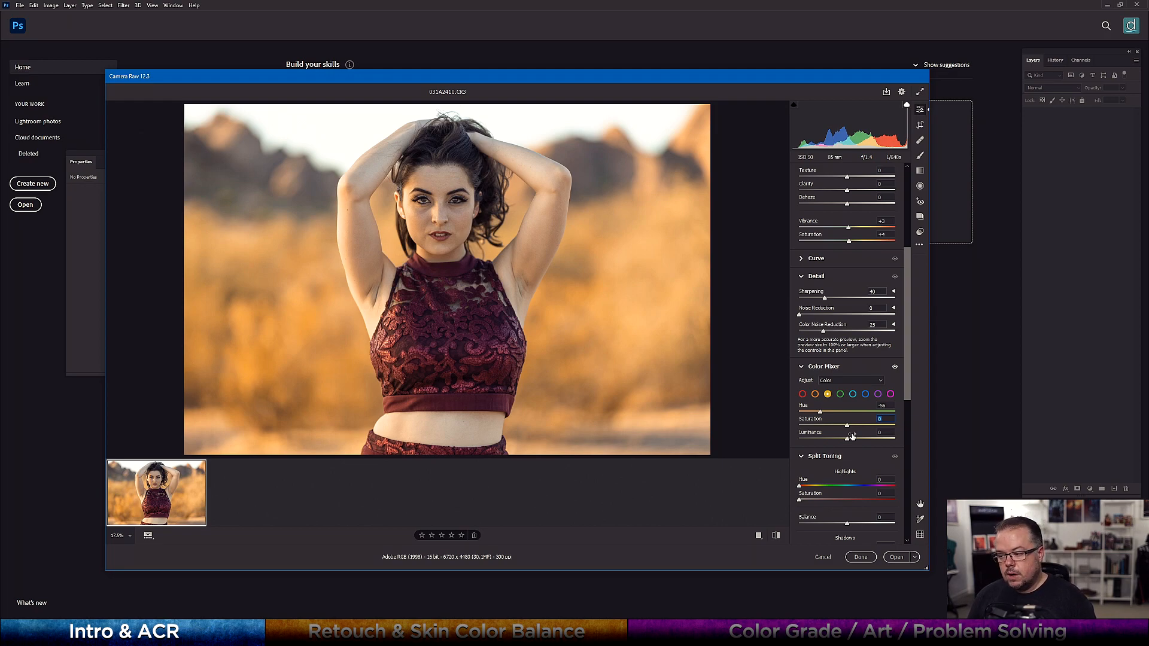
Try the oranges' Saturation at -100 in the Color Mixer, and settle on Saturation -3 and Luminance +1
{"action": "left_click", "coordinate": [815, 393]}
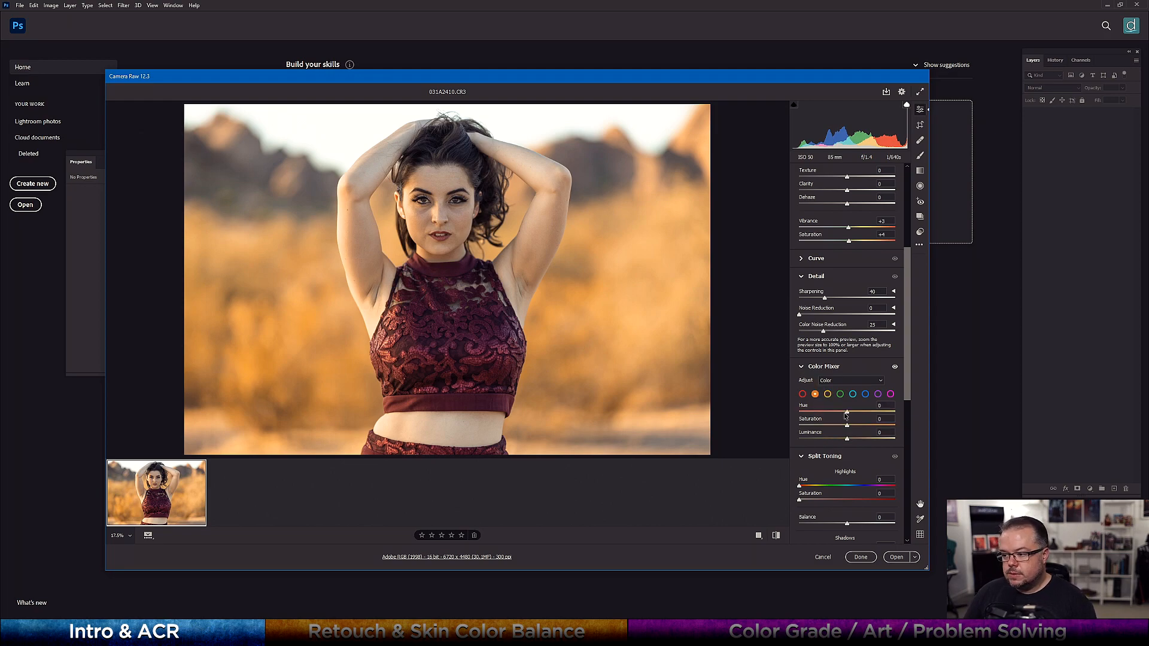
{"action": "left_click_drag", "start_coordinate": [847, 425], "coordinate": [772, 429]}
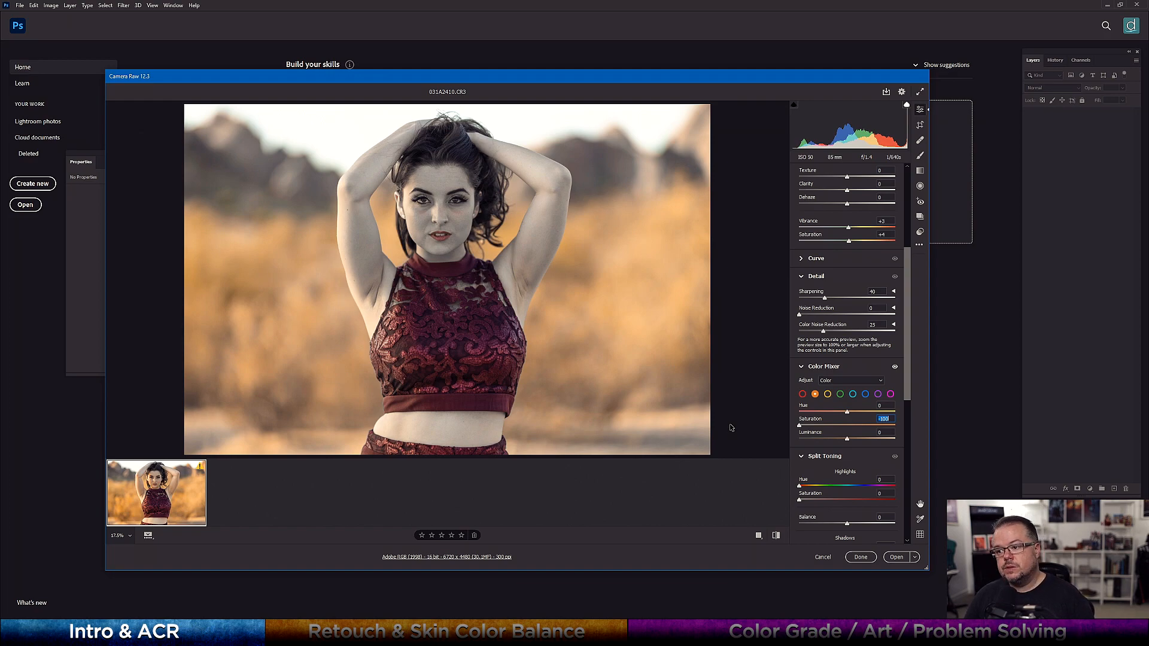
{"action": "left_click_drag", "start_coordinate": [799, 425], "coordinate": [848, 440]}
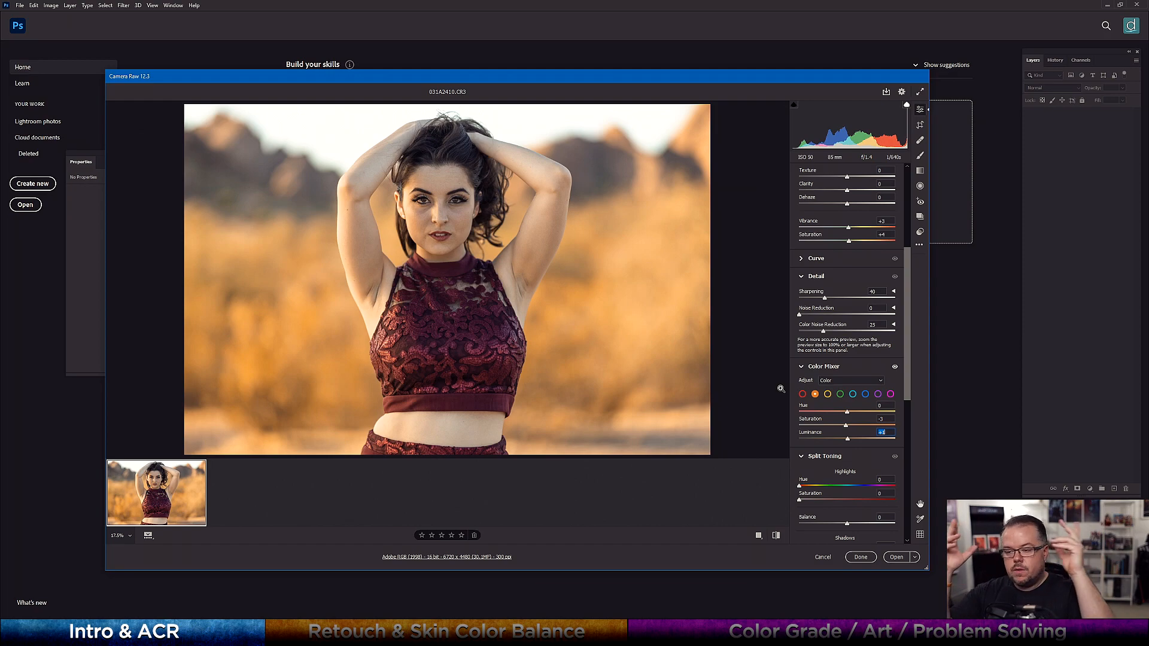
Try raising the oranges' Saturation to +76 and examine the skin tones of the raised arm and face up close
{"action": "left_click_drag", "start_coordinate": [848, 422], "coordinate": [883, 424]}
{"action": "left_click", "coordinate": [342, 150]}
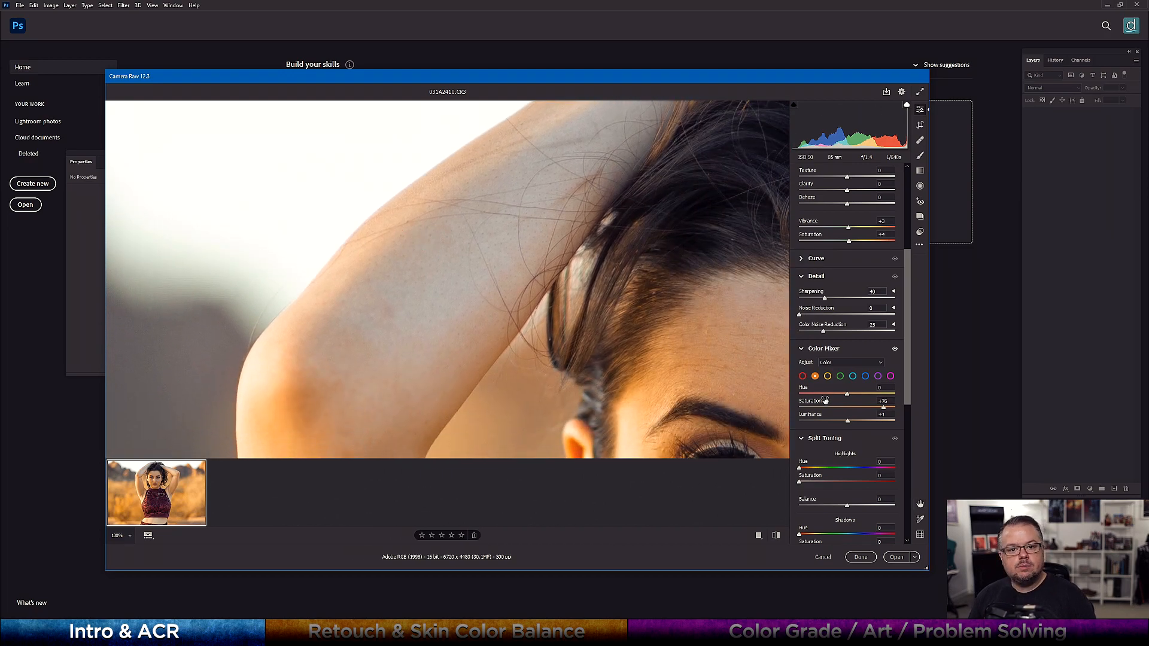
{"action": "left_click_drag", "start_coordinate": [521, 395], "coordinate": [521, 322]}
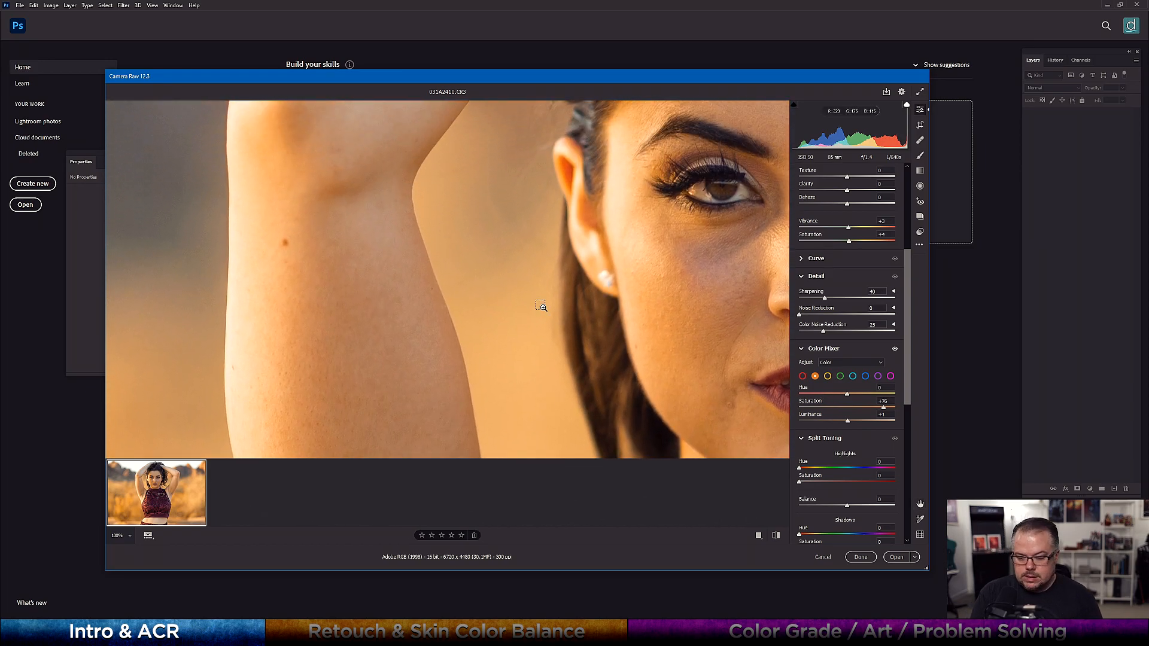
{"action": "key", "text": "ctrl+minus"}
{"action": "key", "text": "ctrl+minus"}
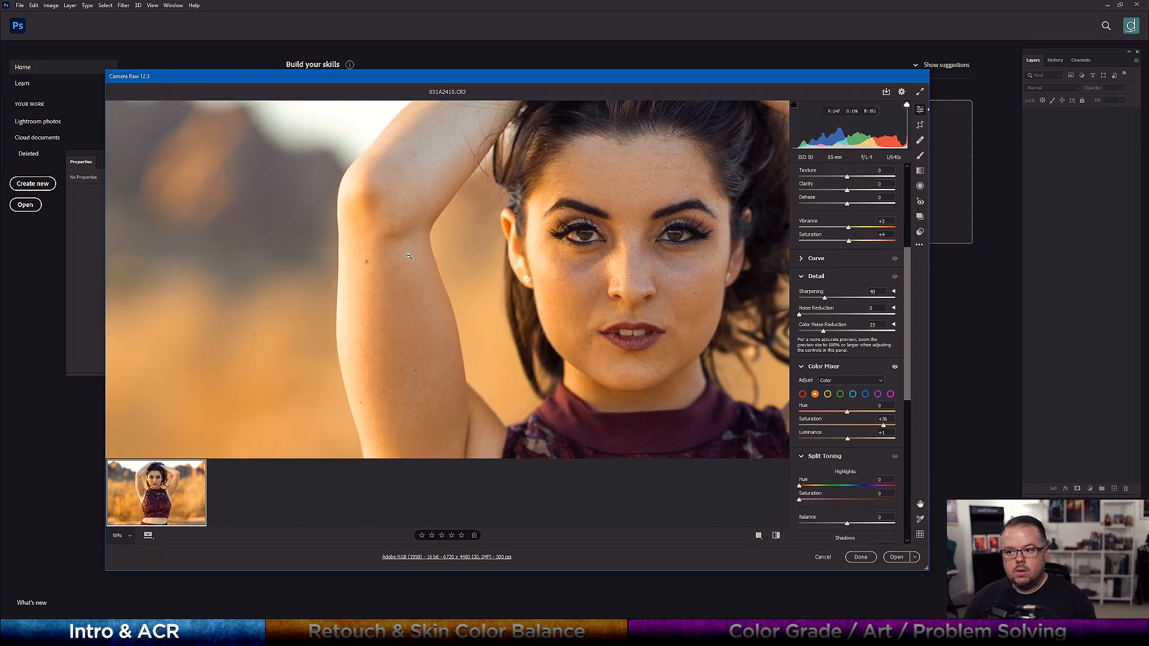
{"action": "left_click_drag", "start_coordinate": [444, 204], "coordinate": [350, 329]}
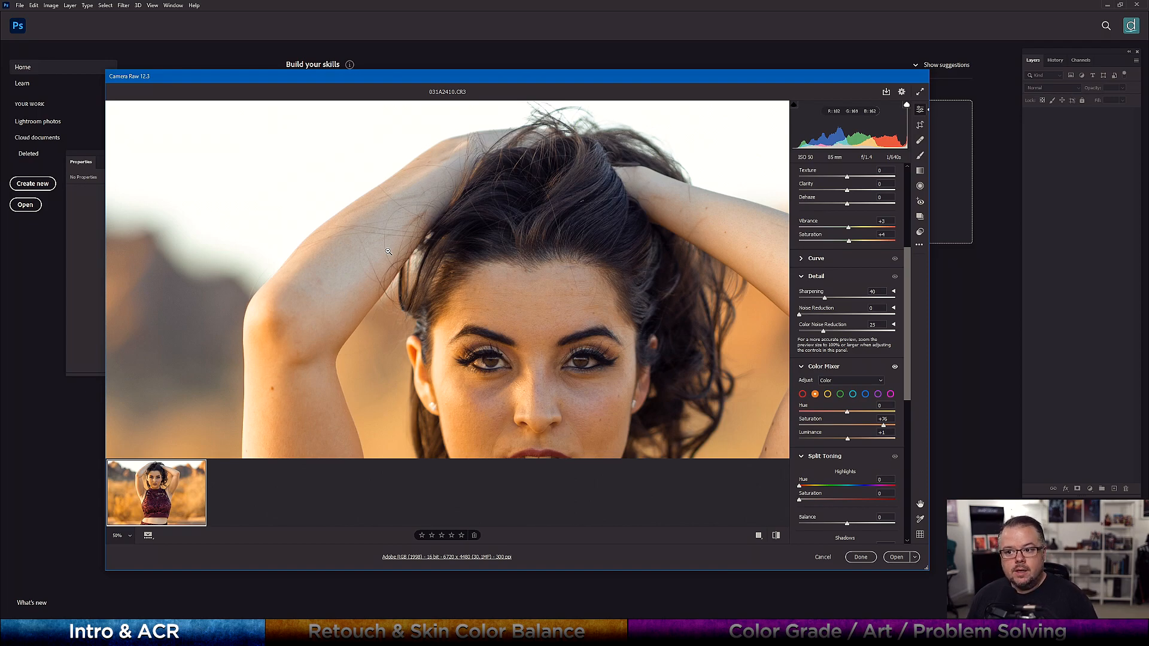
{"action": "left_click", "coordinate": [350, 284]}
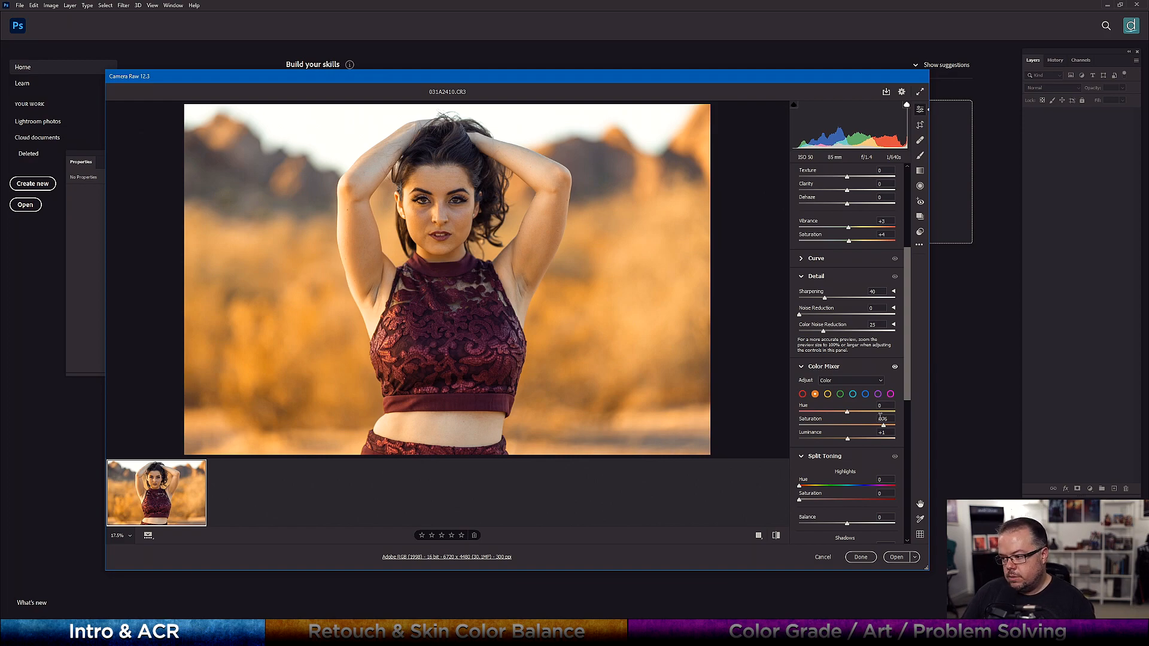
Set the oranges' Saturation to -5 and open the developed raw photo as a Photoshop document
{"action": "left_click_drag", "start_coordinate": [883, 426], "coordinate": [843, 424]}
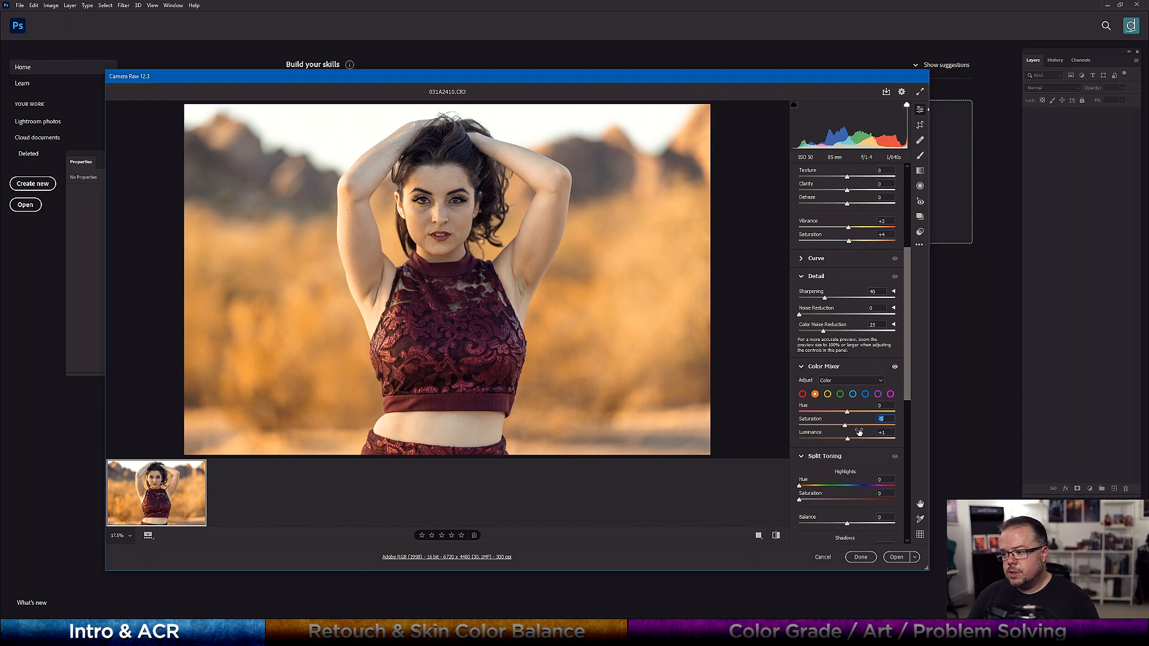
{"action": "left_click_drag", "start_coordinate": [908, 376], "coordinate": [906, 448]}
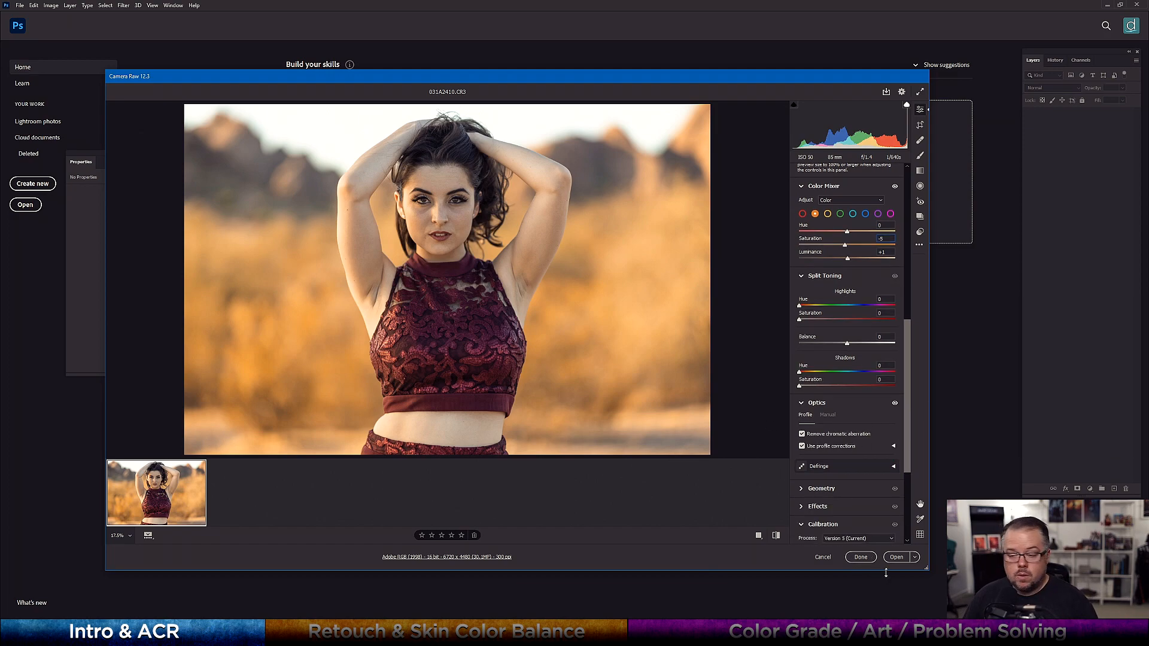
{"action": "left_click", "coordinate": [897, 557]}
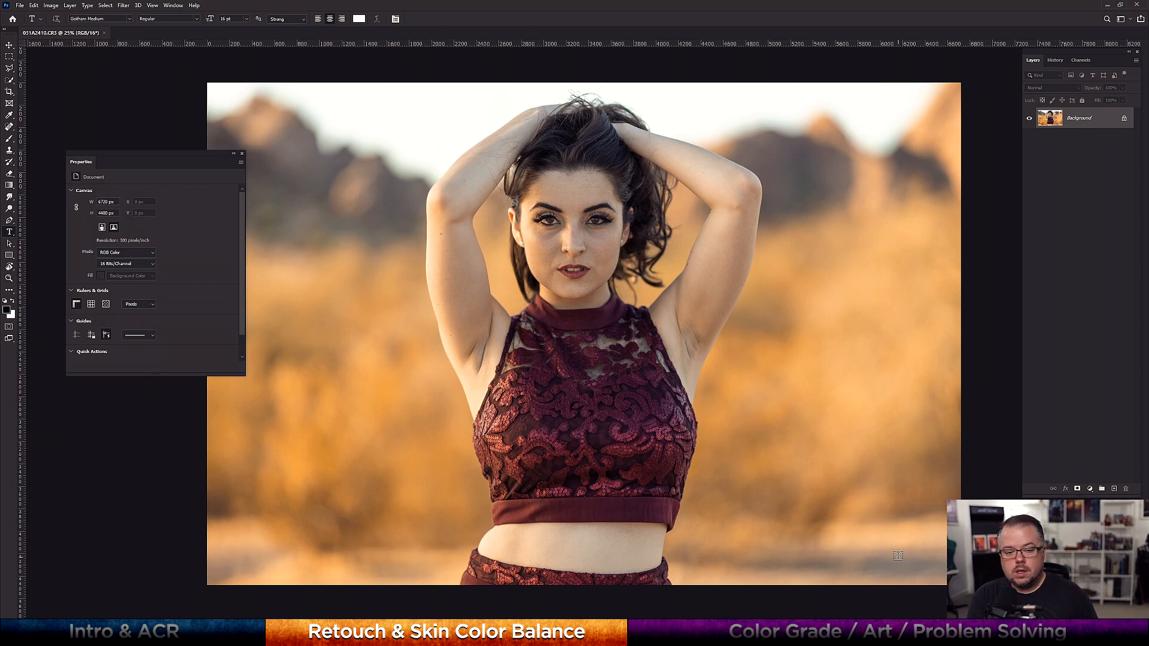
Duplicate the Background layer and apply the Camera Raw Filter to the copy with the oranges' Saturation at -25 and Luminance slightly raised
{"action": "key", "text": "ctrl+j"}
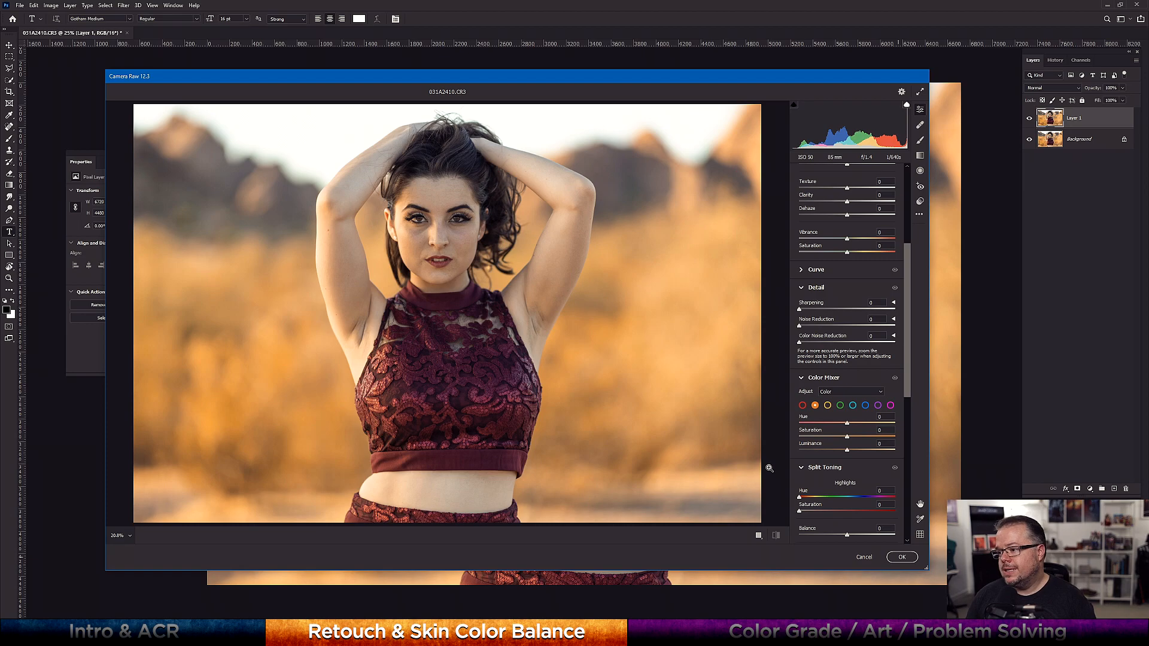
{"action": "scroll", "coordinate": [907, 314], "scroll_direction": "up", "scroll_amount": 5}
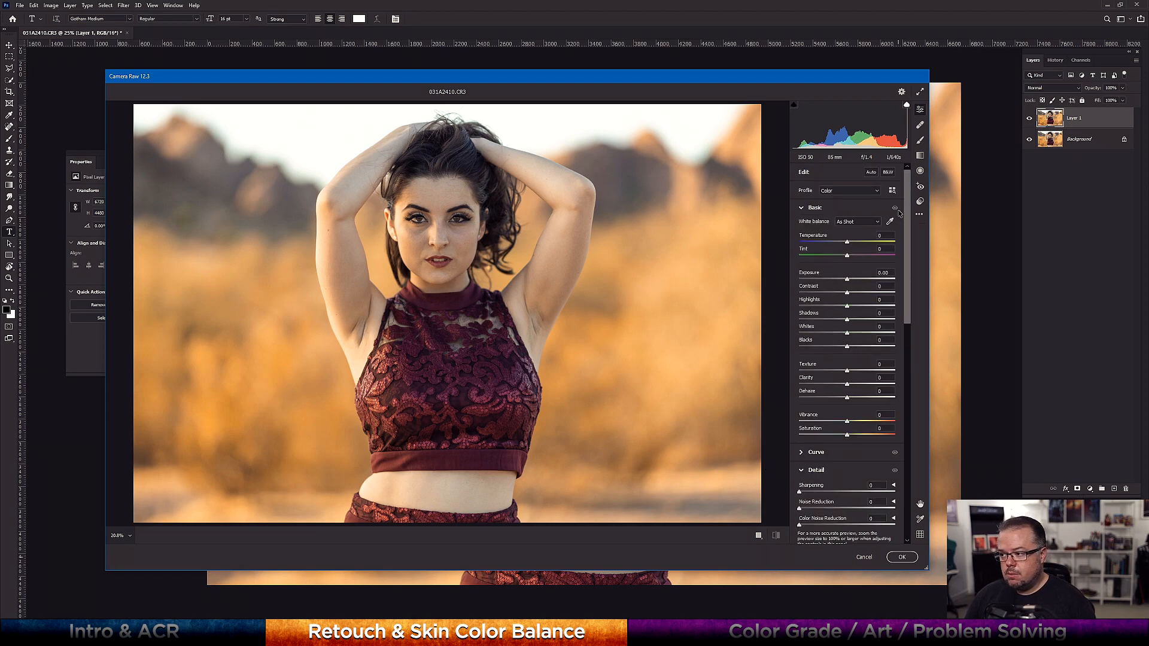
{"action": "scroll", "coordinate": [908, 273], "scroll_direction": "down", "scroll_amount": 5}
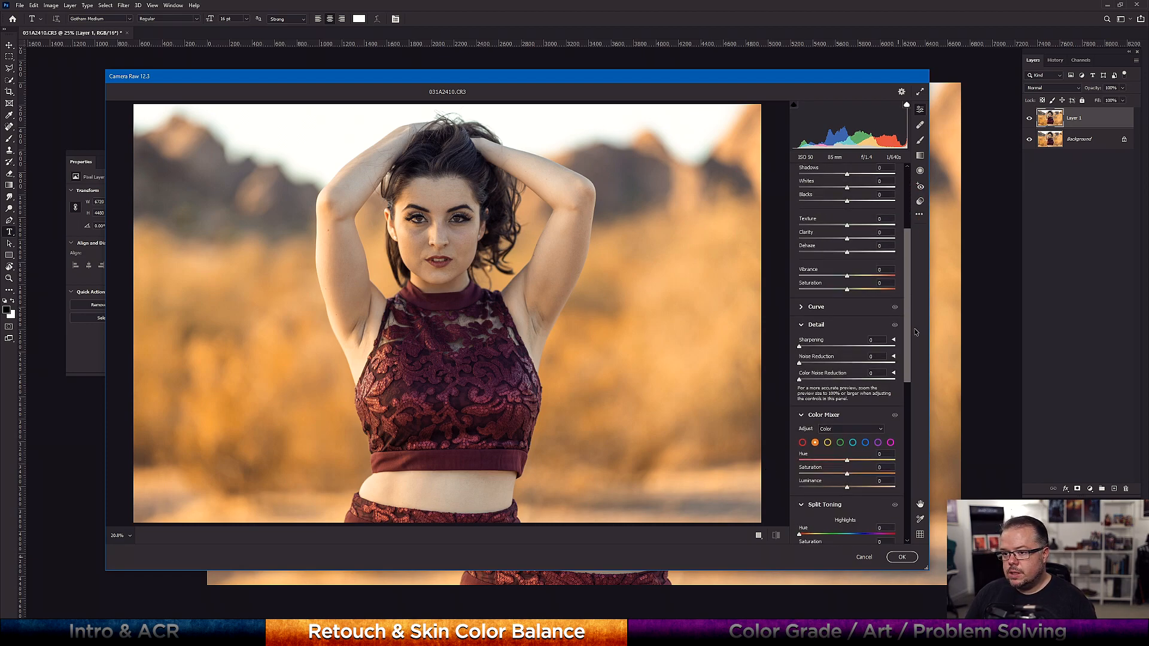
{"action": "mouse_move", "coordinate": [842, 474]}
{"action": "left_mouse_down"}
{"action": "mouse_move", "coordinate": [827, 475]}
{"action": "mouse_move", "coordinate": [856, 490]}
{"action": "left_mouse_up"}
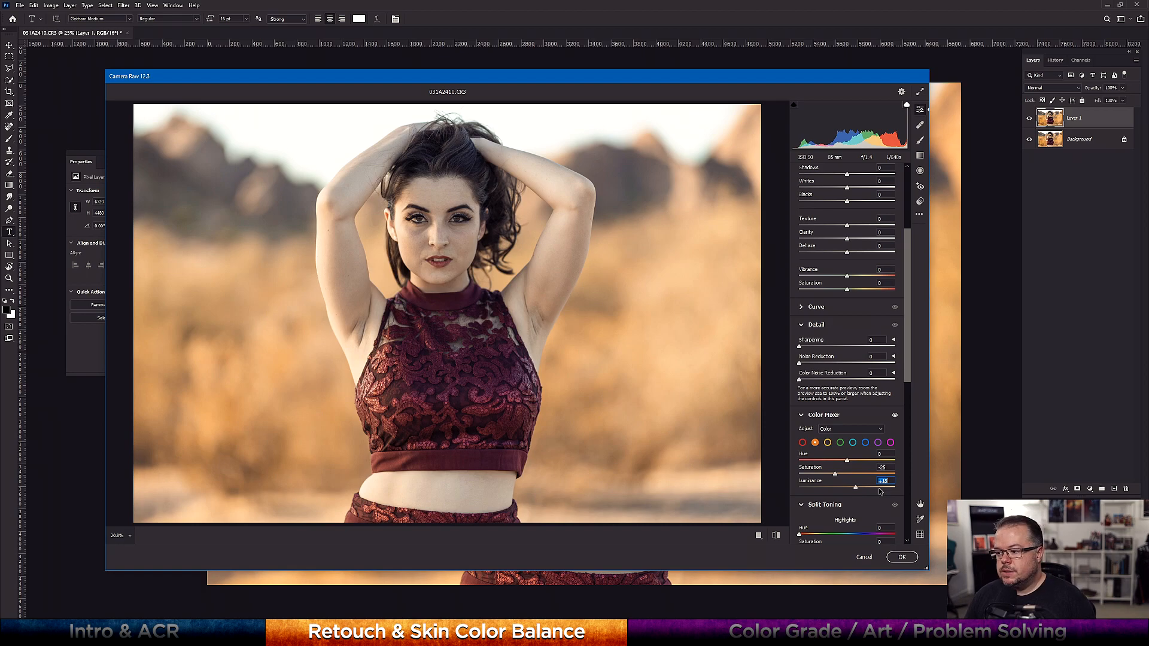
{"action": "key", "text": "Return"}
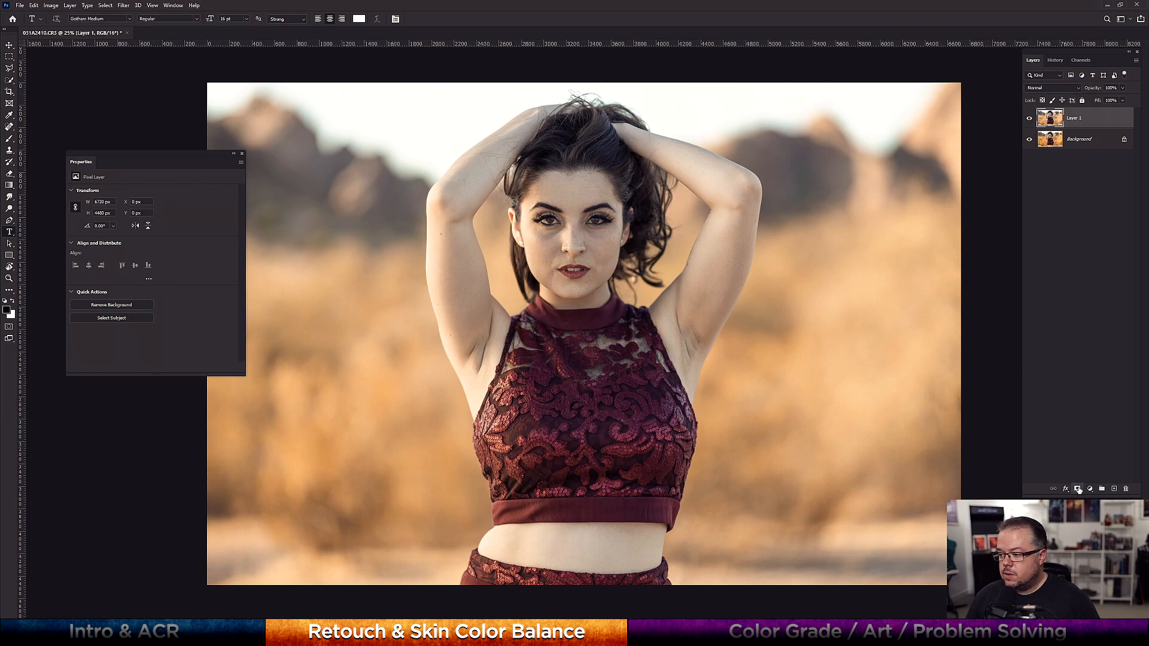
Add a black layer mask that hides the whole filtered duplicate layer
{"action": "left_click", "coordinate": [1078, 489], "text": "alt"}
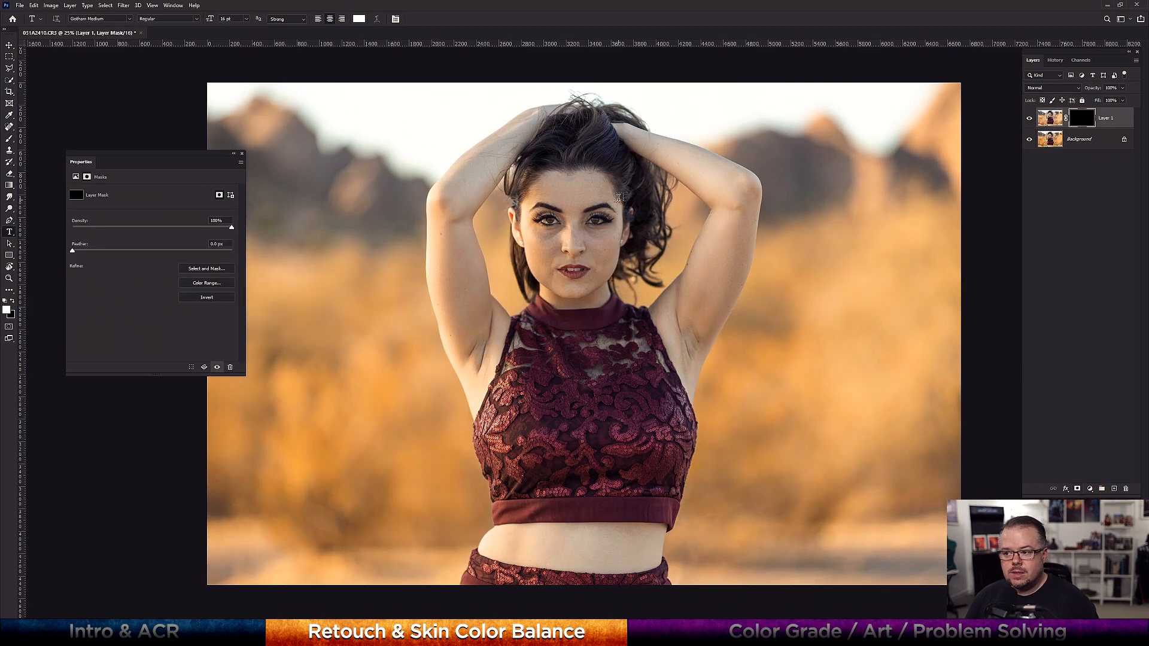
Paint the filtered layer's mask white over both raised arms with the Brush tool to reveal the desaturated skin
{"action": "key", "text": "b"}
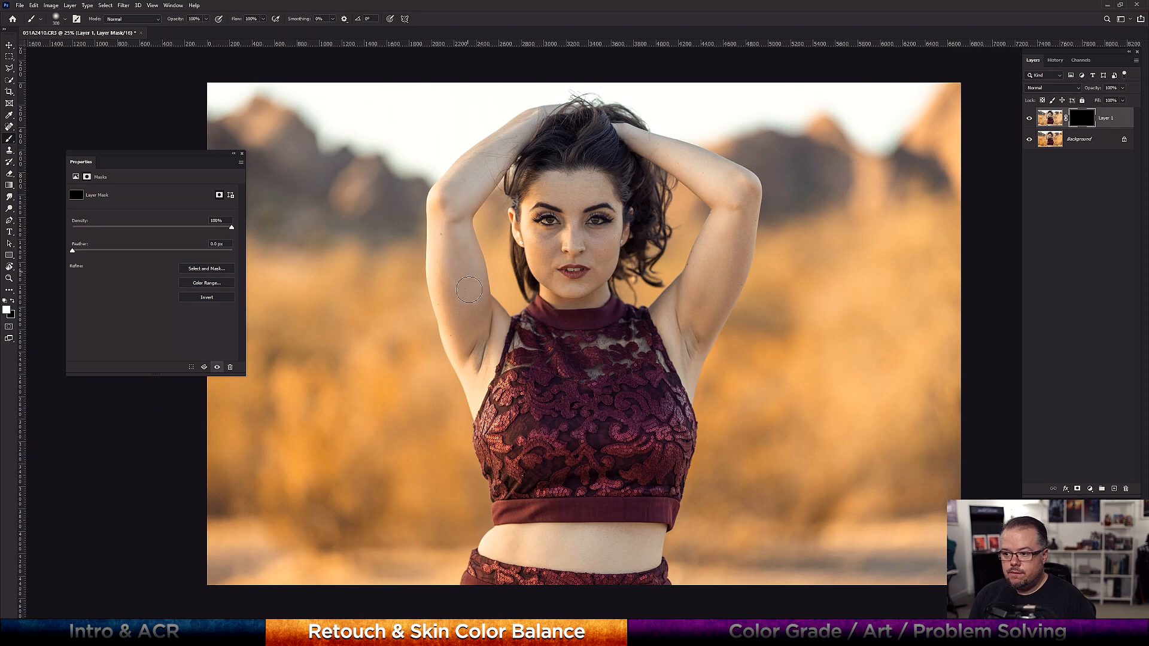
{"action": "key", "text": "bracketleft"}
{"action": "key", "text": "bracketleft"}
{"action": "mouse_move", "coordinate": [466, 325]}
{"action": "left_mouse_down"}
{"action": "mouse_move", "coordinate": [492, 333]}
{"action": "mouse_move", "coordinate": [493, 320]}
{"action": "mouse_move", "coordinate": [499, 342]}
{"action": "mouse_move", "coordinate": [494, 316]}
{"action": "mouse_move", "coordinate": [478, 368]}
{"action": "mouse_move", "coordinate": [459, 321]}
{"action": "left_mouse_up"}
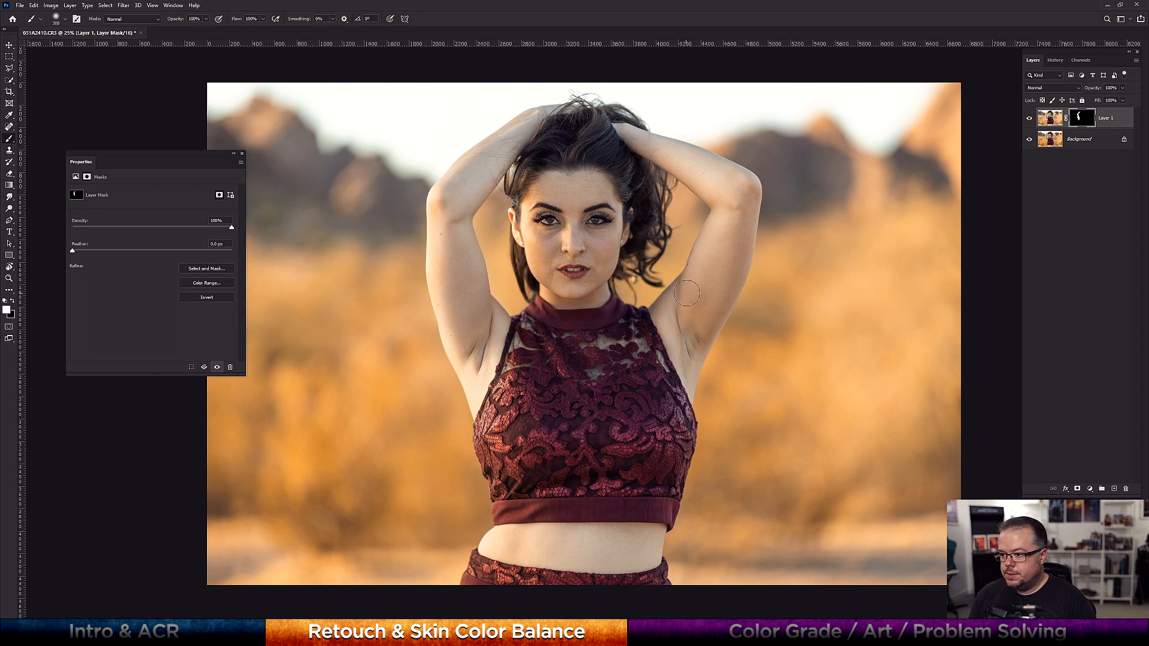
{"action": "key", "text": "bracketright"}
{"action": "key", "text": "bracketright"}
{"action": "mouse_move", "coordinate": [690, 340]}
{"action": "left_mouse_down"}
{"action": "mouse_move", "coordinate": [711, 273]}
{"action": "mouse_move", "coordinate": [730, 261]}
{"action": "mouse_move", "coordinate": [741, 220]}
{"action": "mouse_move", "coordinate": [727, 274]}
{"action": "mouse_move", "coordinate": [730, 205]}
{"action": "mouse_move", "coordinate": [664, 152]}
{"action": "mouse_move", "coordinate": [616, 131]}
{"action": "mouse_move", "coordinate": [745, 192]}
{"action": "mouse_move", "coordinate": [715, 283]}
{"action": "mouse_move", "coordinate": [723, 222]}
{"action": "mouse_move", "coordinate": [656, 164]}
{"action": "mouse_move", "coordinate": [700, 203]}
{"action": "mouse_move", "coordinate": [729, 206]}
{"action": "mouse_move", "coordinate": [719, 218]}
{"action": "mouse_move", "coordinate": [678, 189]}
{"action": "left_mouse_up"}
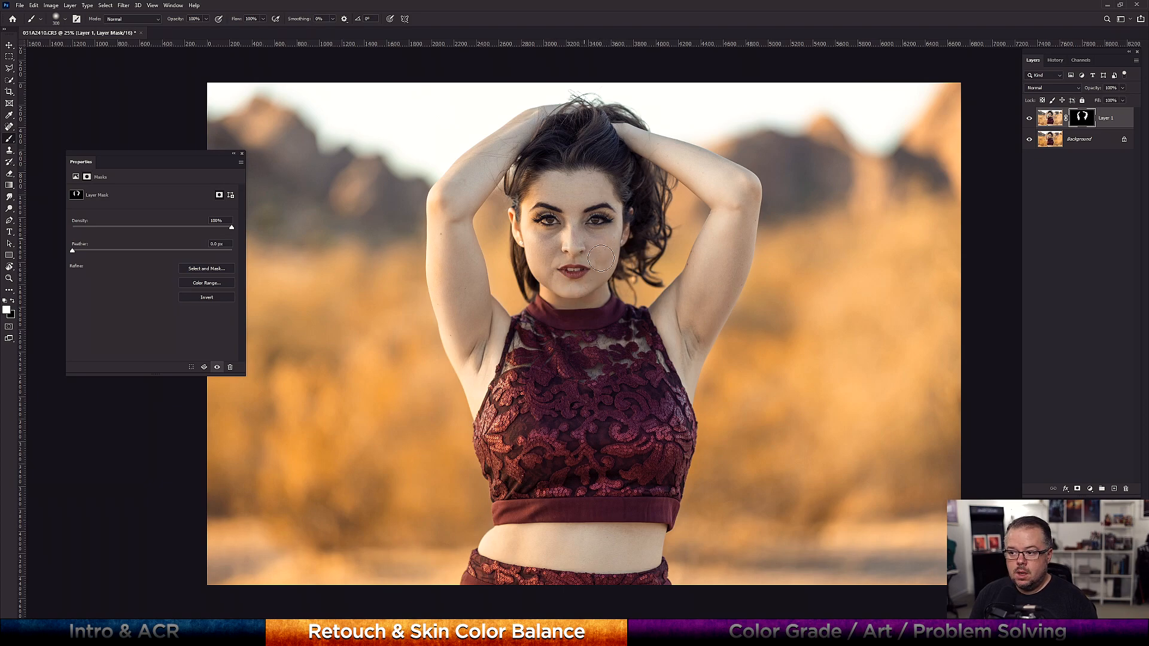
Reveal the desaturated skin on the face and bare midriff by painting the layer mask white
{"action": "left_click_drag", "start_coordinate": [607, 256], "coordinate": [584, 294]}
{"action": "key", "text": "bracketright"}
{"action": "key", "text": "bracketright"}
{"action": "key", "text": "bracketright"}
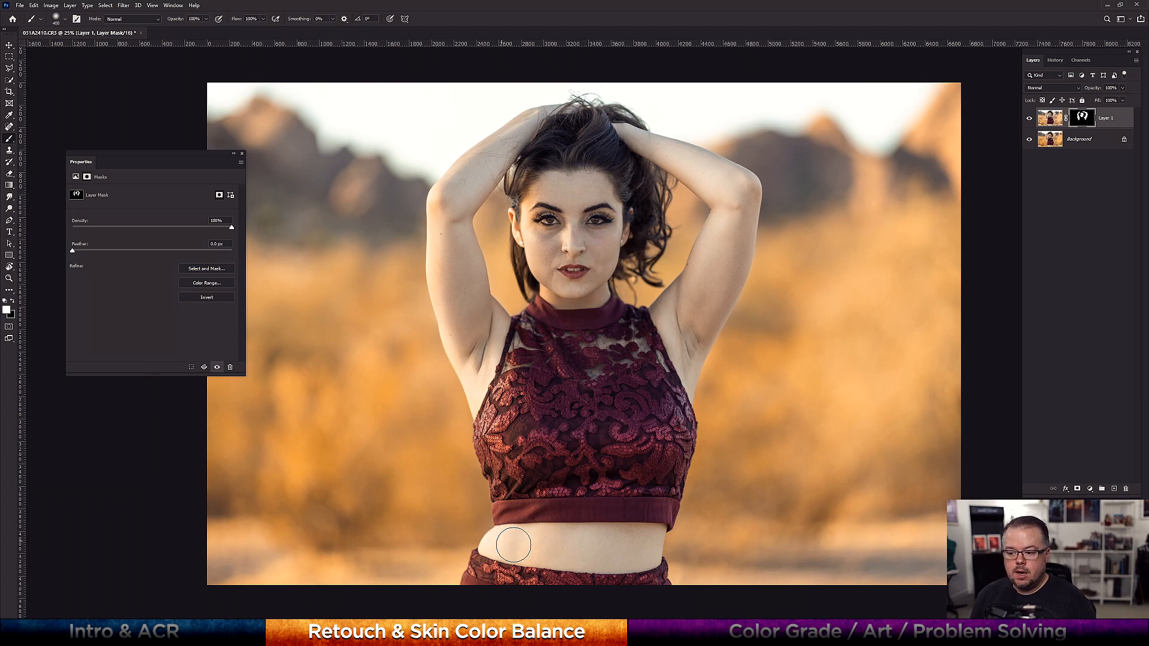
{"action": "mouse_move", "coordinate": [611, 535]}
{"action": "left_mouse_down"}
{"action": "mouse_move", "coordinate": [643, 546]}
{"action": "mouse_move", "coordinate": [541, 554]}
{"action": "left_mouse_up"}
Paint the underarm and neck skin into the layer mask with a smaller white brush
{"action": "key", "text": "bracketleft"}
{"action": "key", "text": "bracketleft"}
{"action": "key", "text": "bracketleft"}
{"action": "key", "text": "bracketleft"}
{"action": "key", "text": "bracketleft"}
{"action": "left_click", "coordinate": [478, 353]}
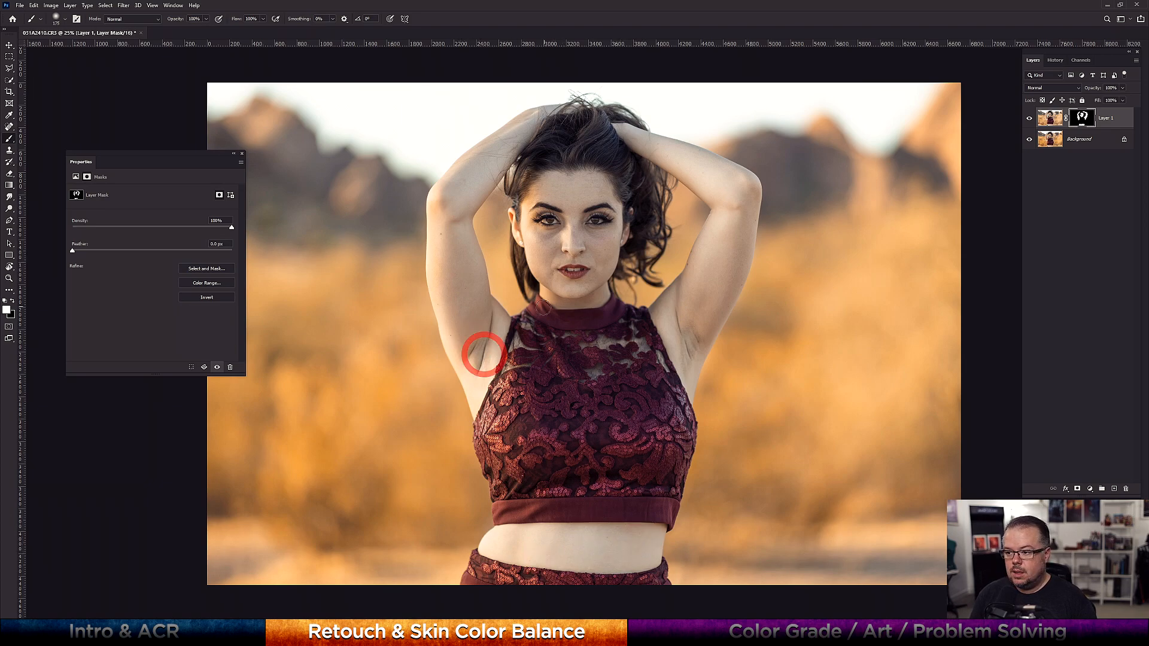
{"action": "left_click", "coordinate": [544, 300]}
{"action": "key", "text": "bracketright"}
{"action": "key", "text": "bracketright"}
{"action": "key", "text": "bracketright"}
Refine the mask around the arms and neck with resized brushes, alternating between black and white paint
{"action": "key", "text": "x"}
{"action": "key", "text": "bracketleft"}
{"action": "key", "text": "bracketleft"}
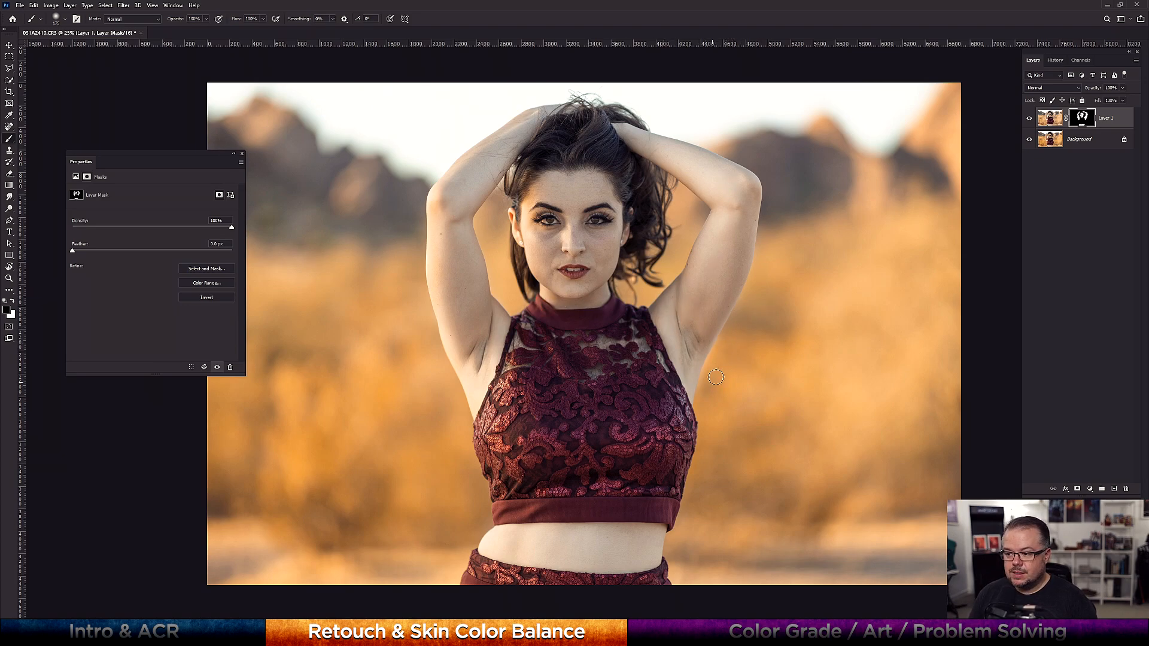
{"action": "key", "text": "bracketleft"}
{"action": "key", "text": "bracketleft"}
{"action": "key", "text": "bracketright"}
{"action": "key", "text": "bracketright"}
{"action": "key", "text": "bracketright"}
{"action": "key", "text": "bracketleft"}
{"action": "key", "text": "x"}
{"action": "key", "text": "bracketright"}
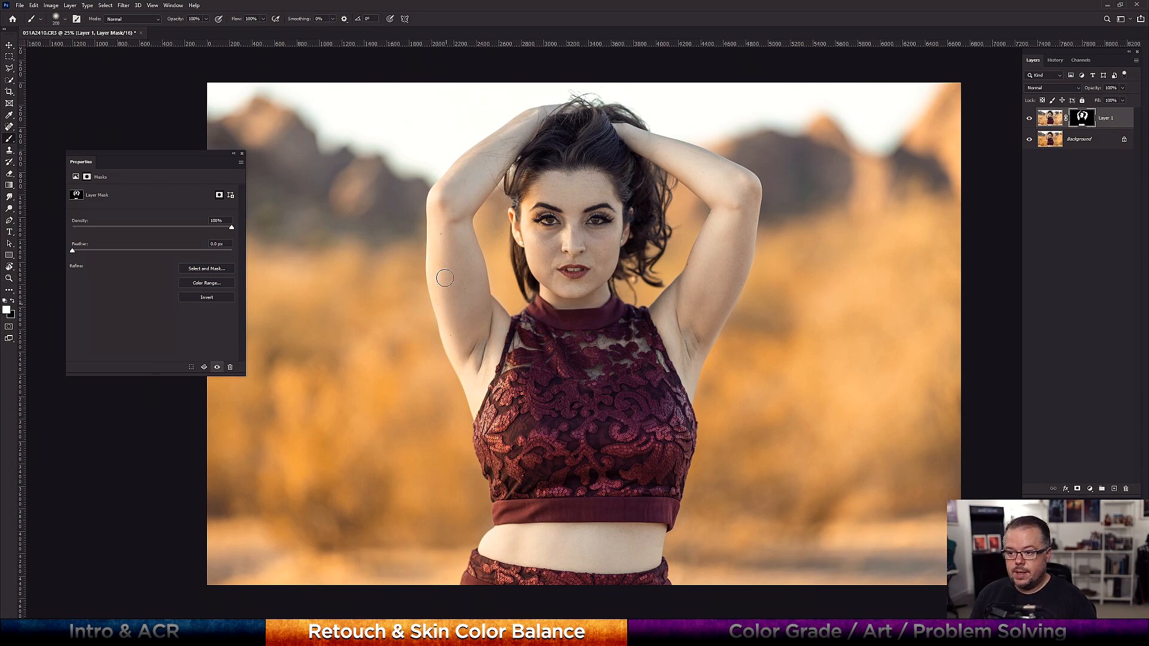
{"action": "key", "text": "x"}
{"action": "key", "text": "x"}
{"action": "key", "text": "bracketright"}
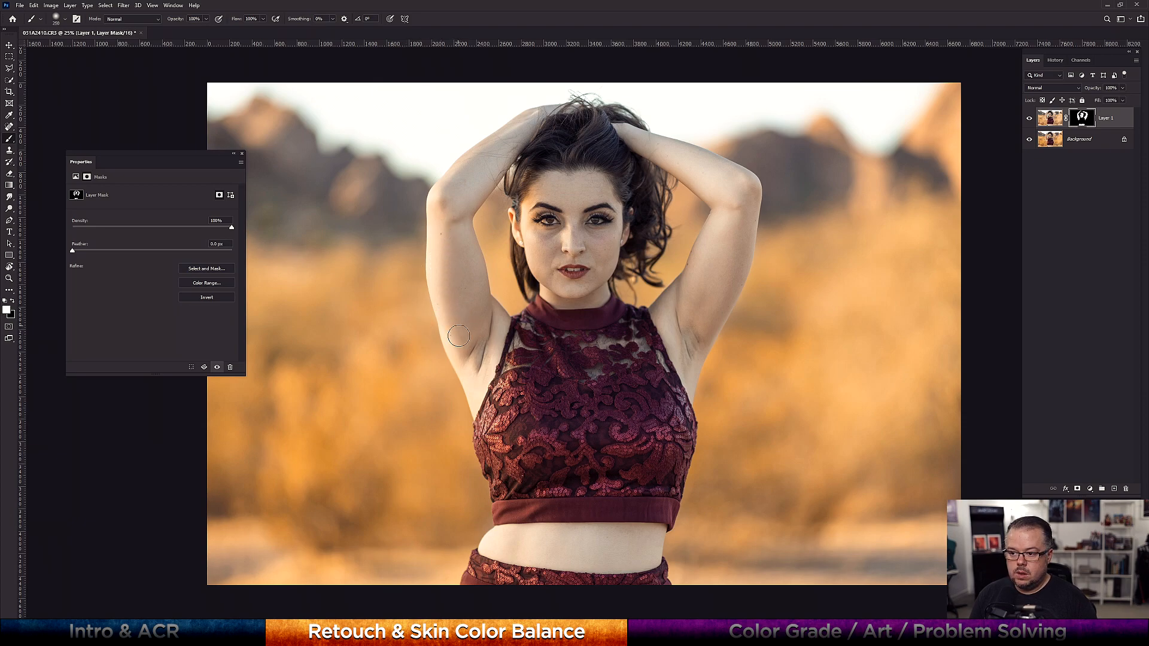
{"action": "key", "text": "bracketleft"}
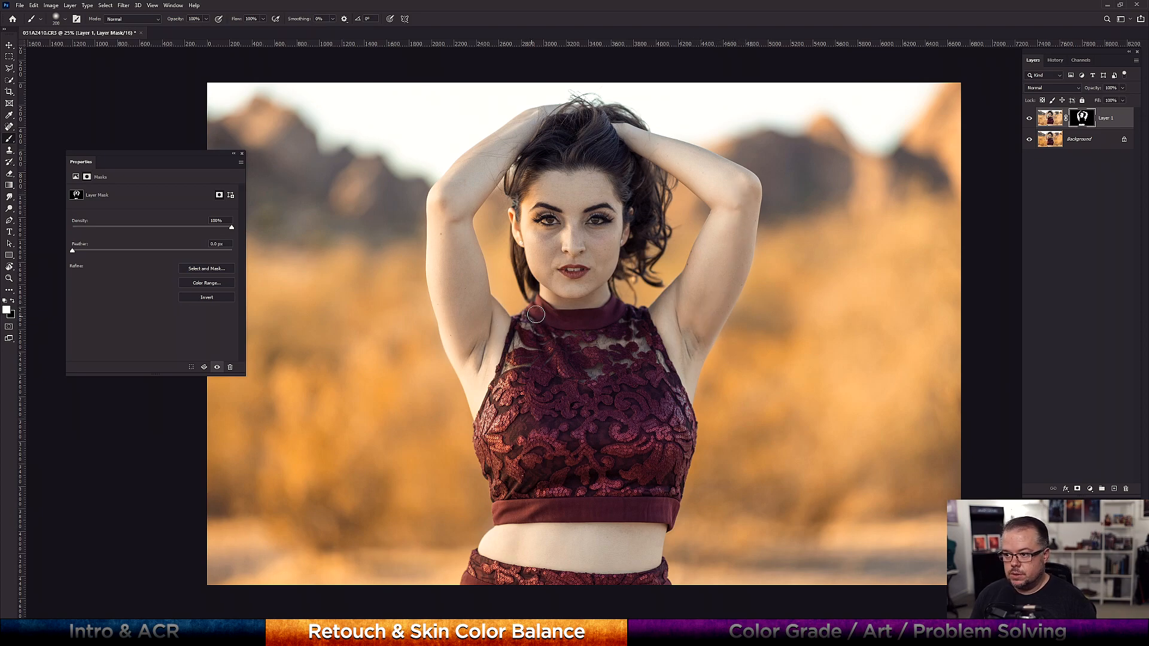
Compare the portrait with and without the masked skin correction layer
{"action": "left_click", "coordinate": [1029, 119]}
{"action": "left_click", "coordinate": [1029, 119]}
{"action": "left_click", "coordinate": [1029, 119]}
{"action": "left_click", "coordinate": [1029, 119]}
{"action": "left_click", "coordinate": [1029, 119]}
{"action": "left_click", "coordinate": [1029, 119]}
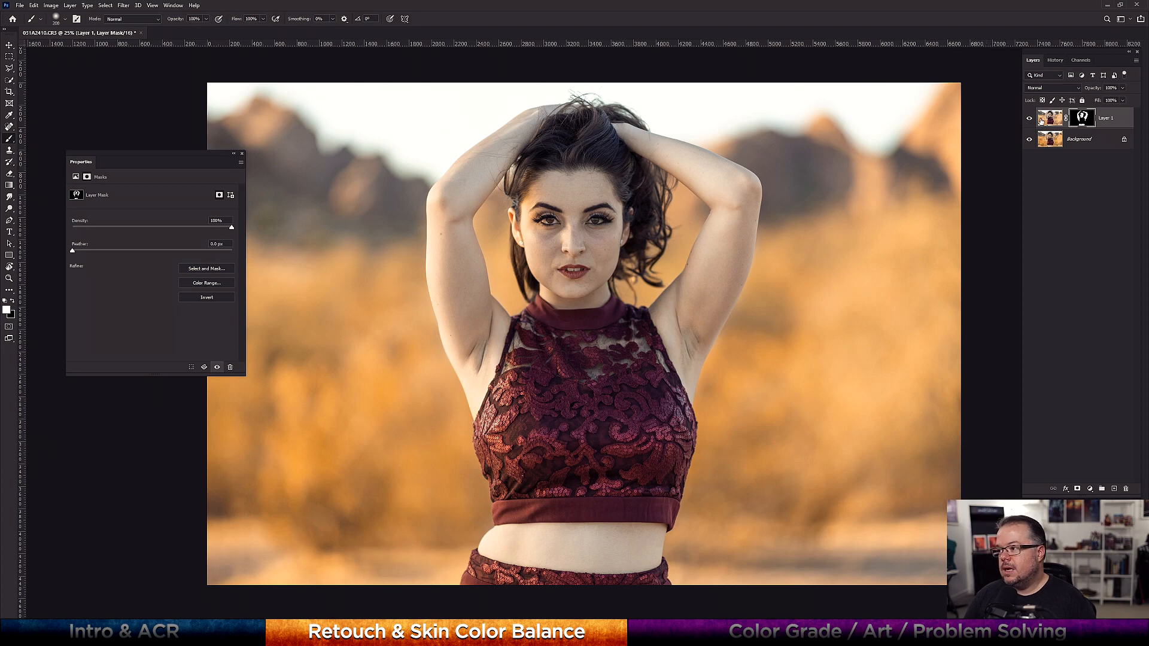
{"action": "left_click", "coordinate": [1030, 119]}
{"action": "left_click", "coordinate": [1030, 119]}
{"action": "left_click", "coordinate": [1029, 119]}
{"action": "left_click", "coordinate": [1029, 118]}
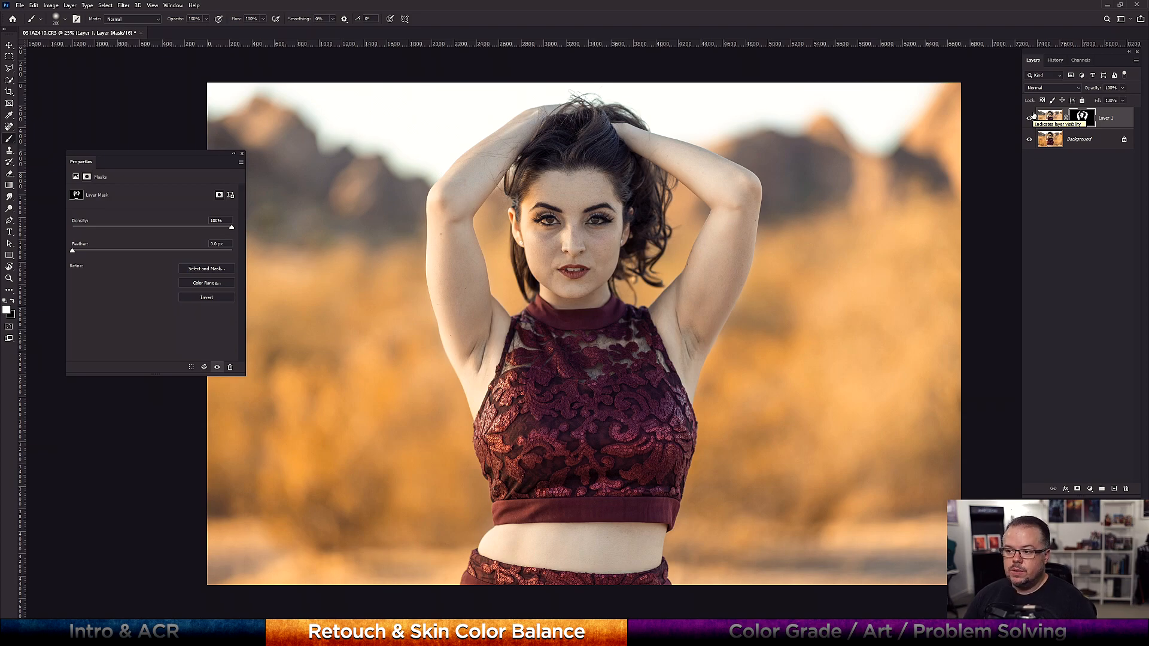
Lower the skin correction layer's opacity to 64% and merge it into the Background
{"action": "left_click", "coordinate": [1122, 88]}
{"action": "left_click_drag", "start_coordinate": [1121, 100], "coordinate": [1108, 100]}
{"action": "left_click", "coordinate": [1029, 117]}
{"action": "left_click", "coordinate": [1031, 118]}
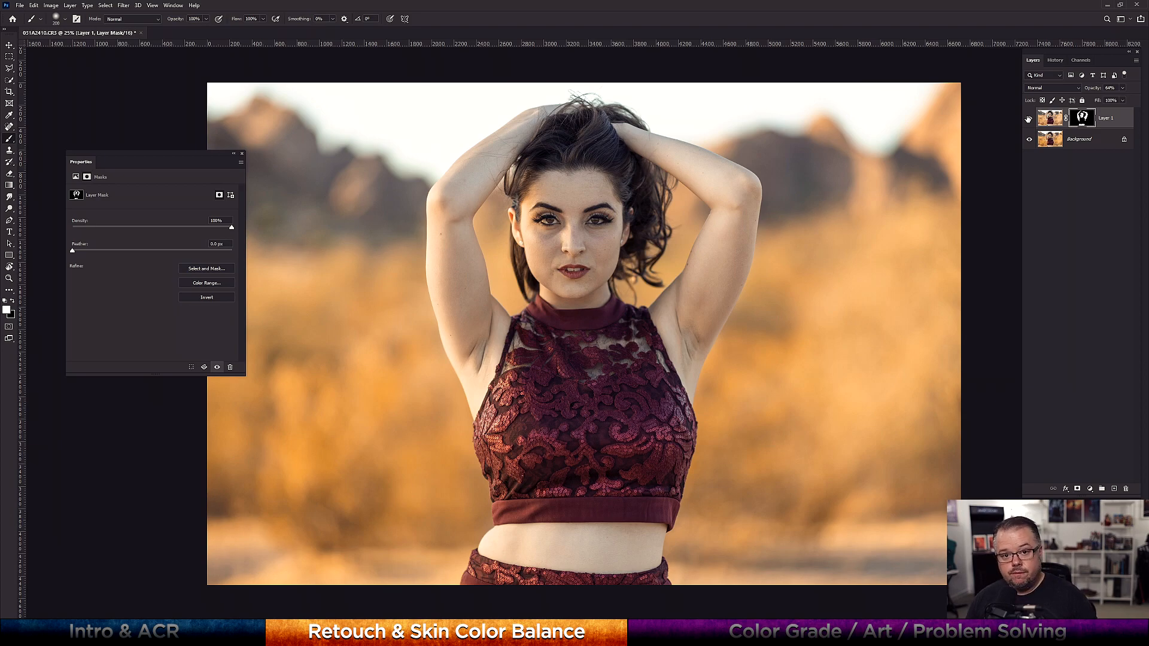
{"action": "key", "text": "ctrl+e"}
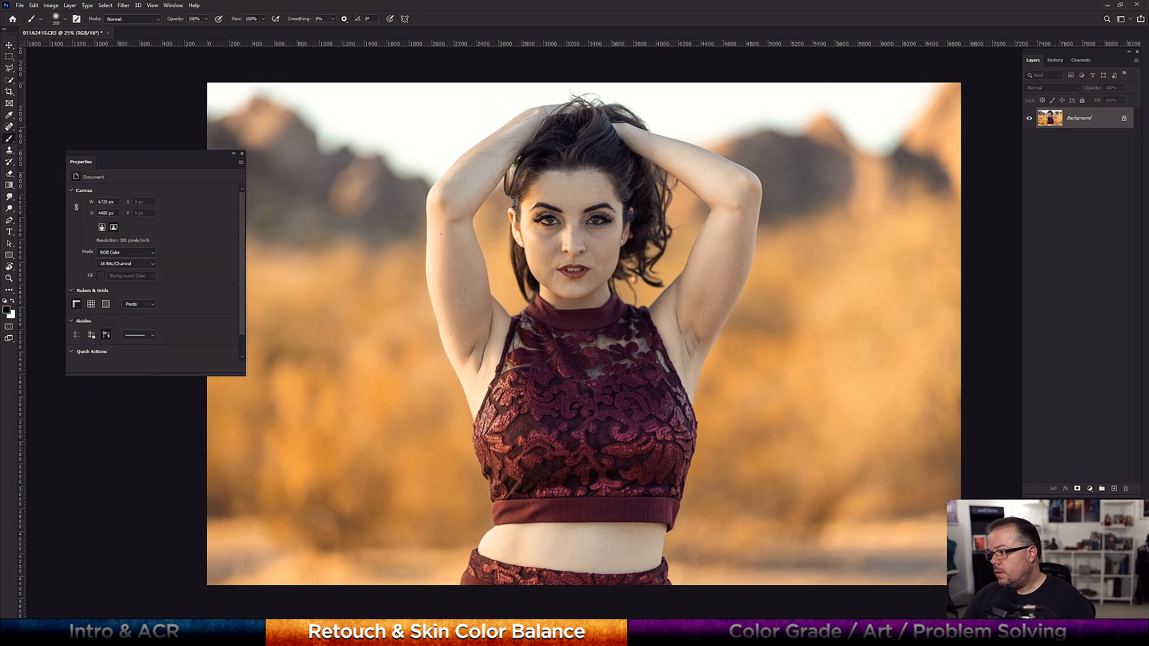
Run the frequency separation action and apply the Median noise filter to the color layer
{"action": "key", "text": "F2"}
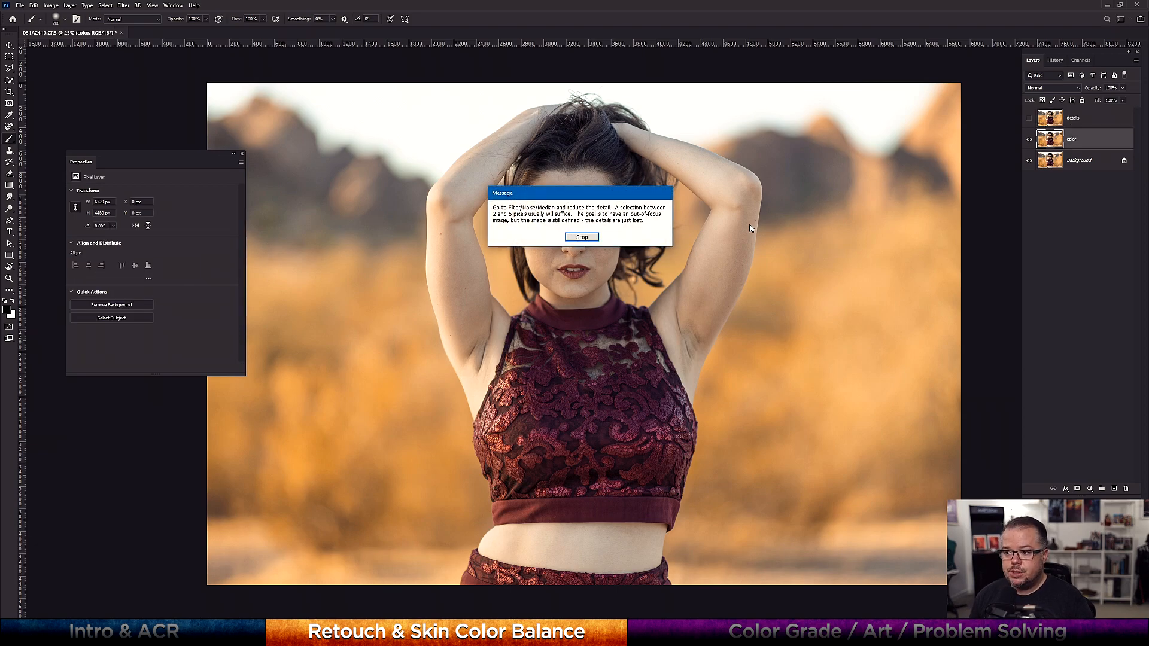
{"action": "left_click", "coordinate": [582, 238]}
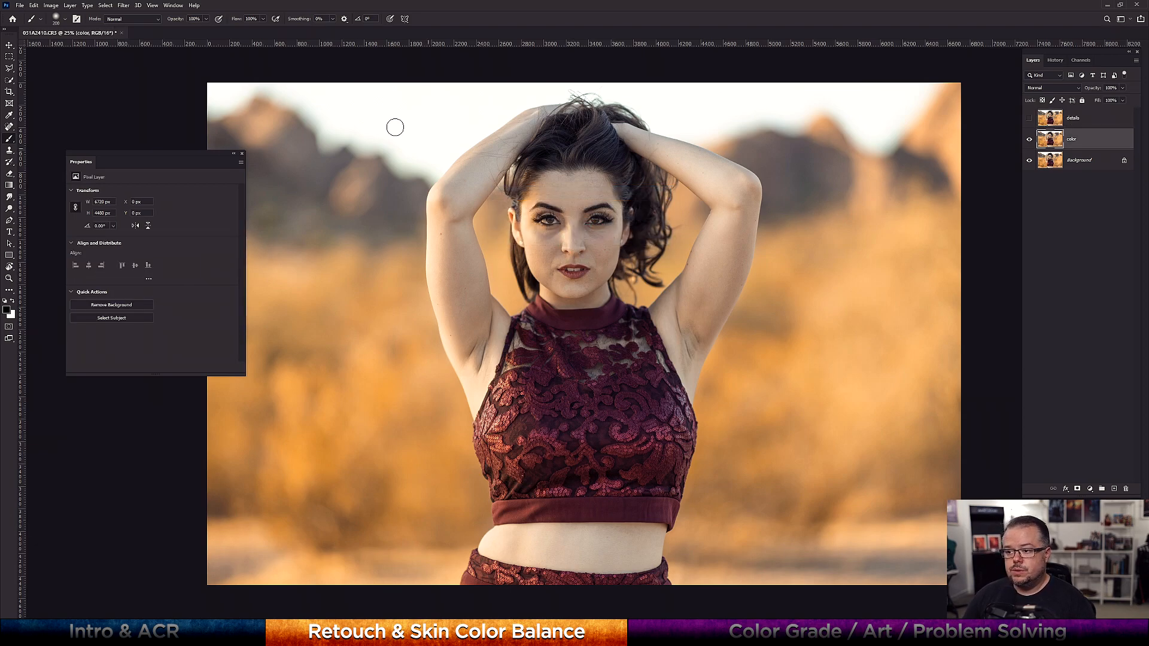
{"action": "left_click", "coordinate": [124, 5]}
{"action": "mouse_move", "coordinate": [152, 134]}
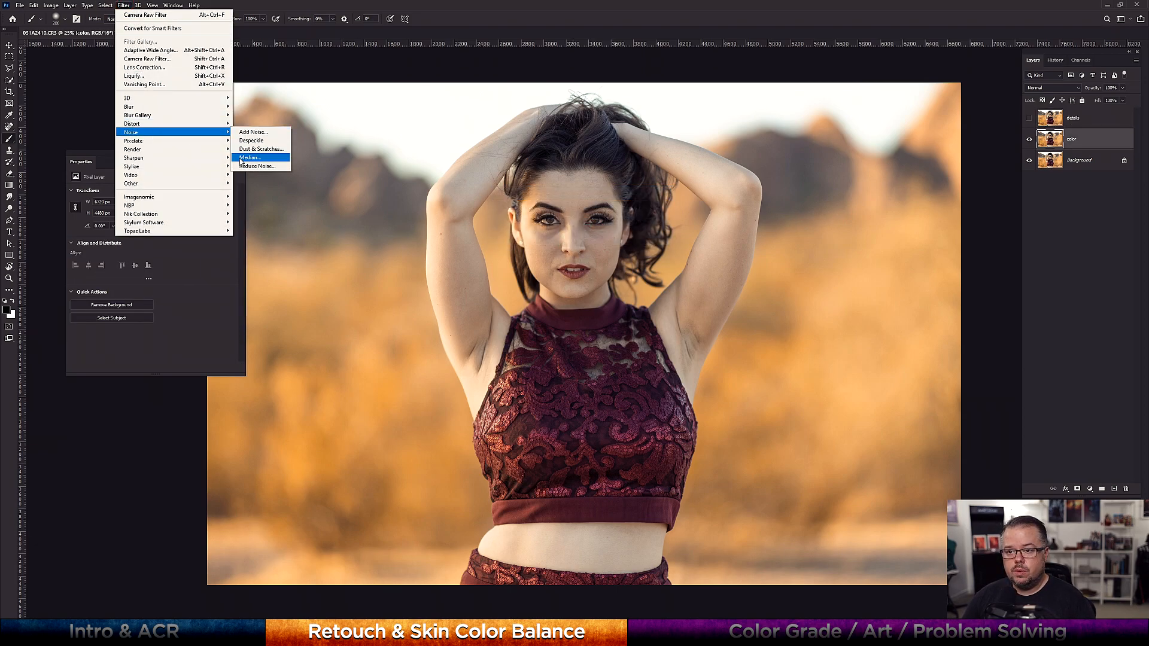
{"action": "left_click", "coordinate": [255, 157]}
{"action": "left_click", "coordinate": [616, 166]}
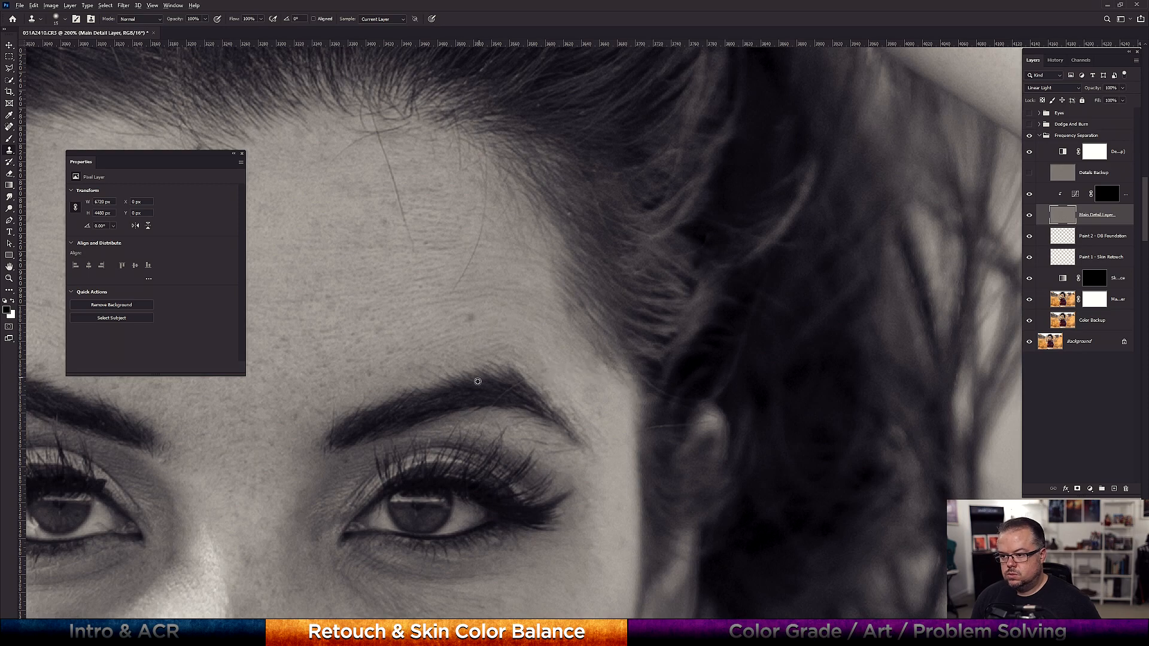
Clone away stray hairs and blemishes around the forehead, brows and hair on the Main Detail Layer
{"action": "left_click", "coordinate": [478, 381], "text": "alt"}
{"action": "left_click_drag", "start_coordinate": [515, 385], "coordinate": [493, 396]}
{"action": "left_click", "coordinate": [393, 319], "text": "alt"}
{"action": "mouse_move", "coordinate": [456, 289]}
{"action": "left_mouse_down"}
{"action": "mouse_move", "coordinate": [479, 239]}
{"action": "mouse_move", "coordinate": [481, 185]}
{"action": "left_mouse_up"}
{"action": "left_click", "coordinate": [472, 248], "text": "alt"}
{"action": "left_click", "coordinate": [434, 255], "text": "alt"}
{"action": "left_click", "coordinate": [382, 146], "text": "alt"}
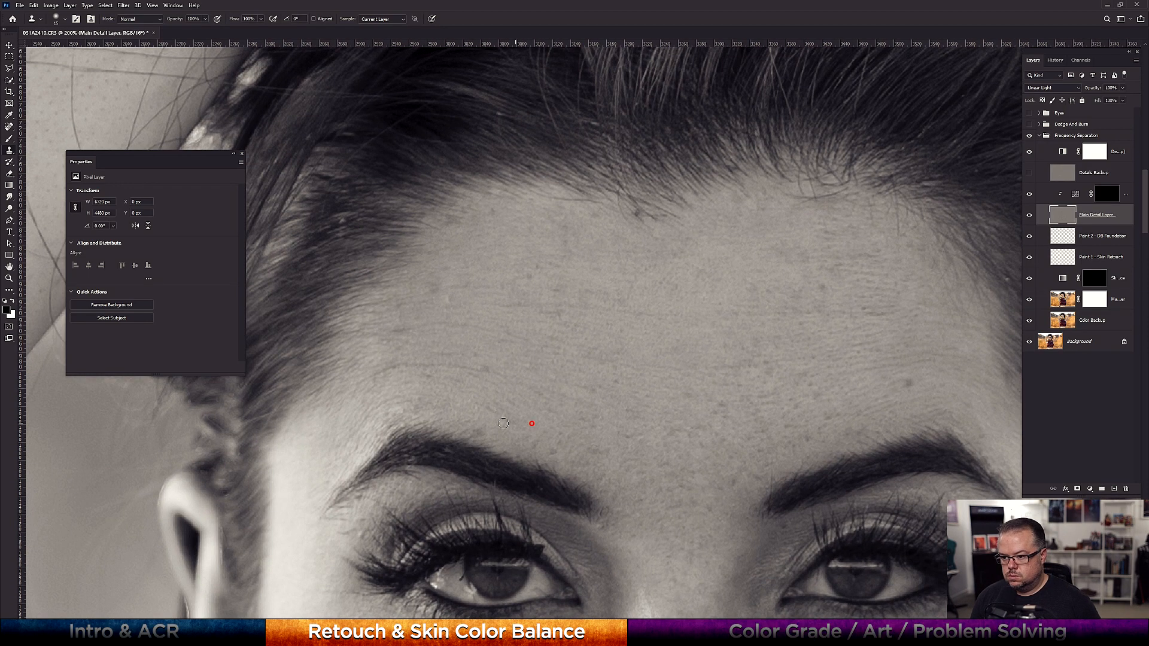
{"action": "left_click_drag", "start_coordinate": [526, 417], "coordinate": [529, 370]}
{"action": "left_click", "coordinate": [367, 367], "text": "alt"}
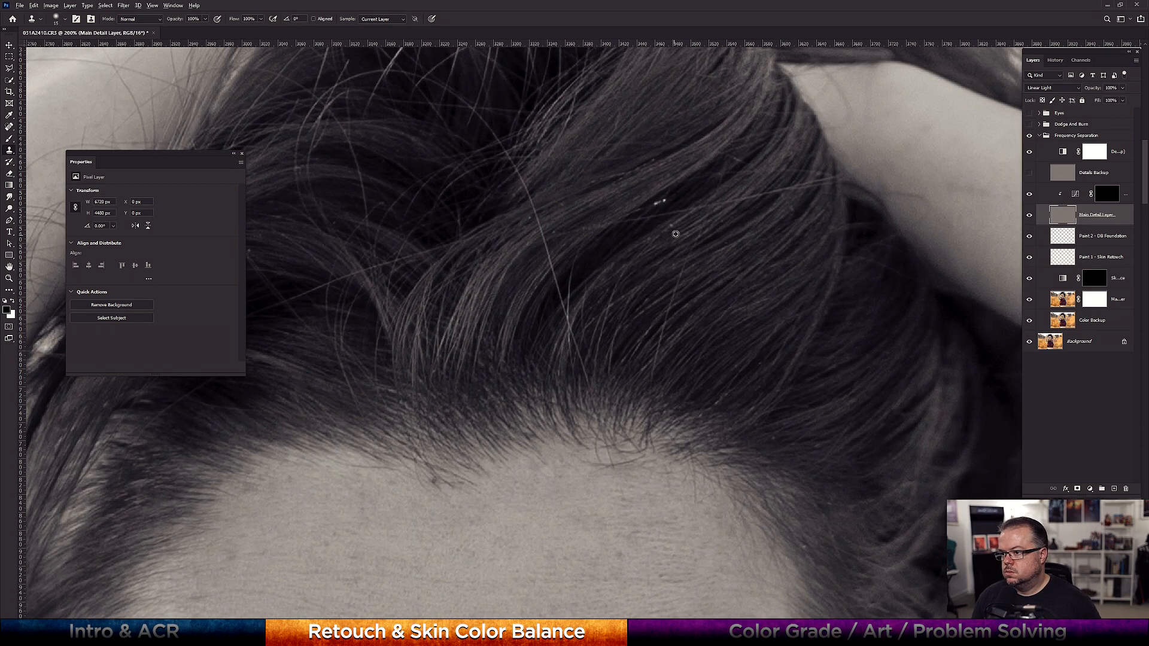
{"action": "left_click", "coordinate": [664, 201]}
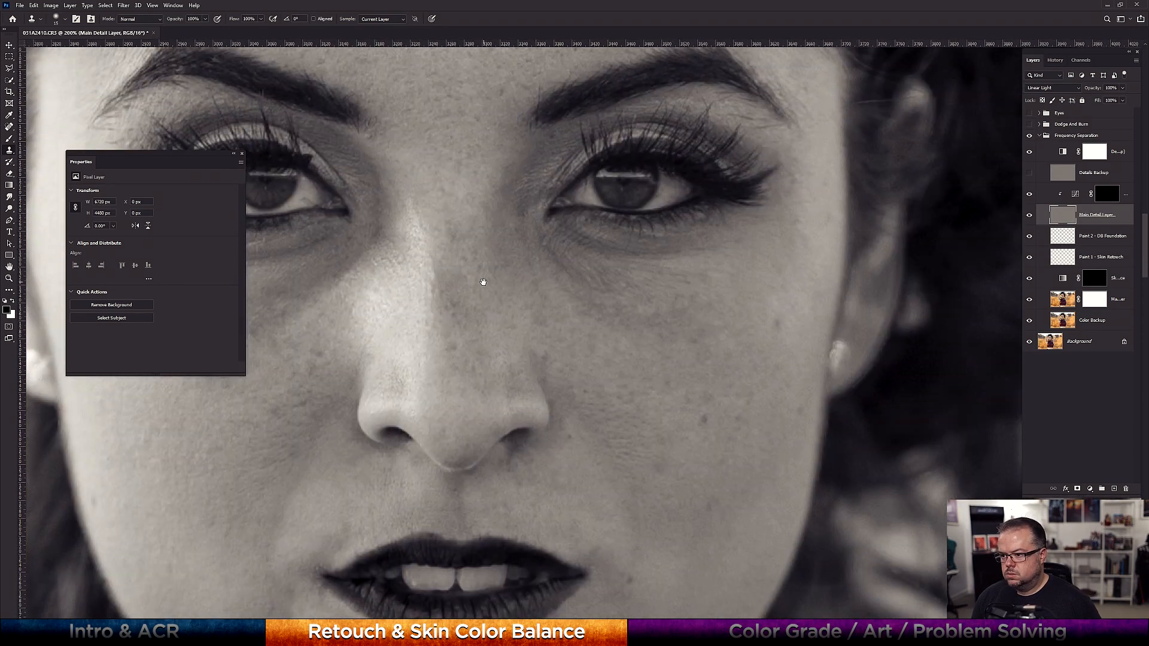
{"action": "left_click_drag", "start_coordinate": [483, 282], "coordinate": [505, 454]}
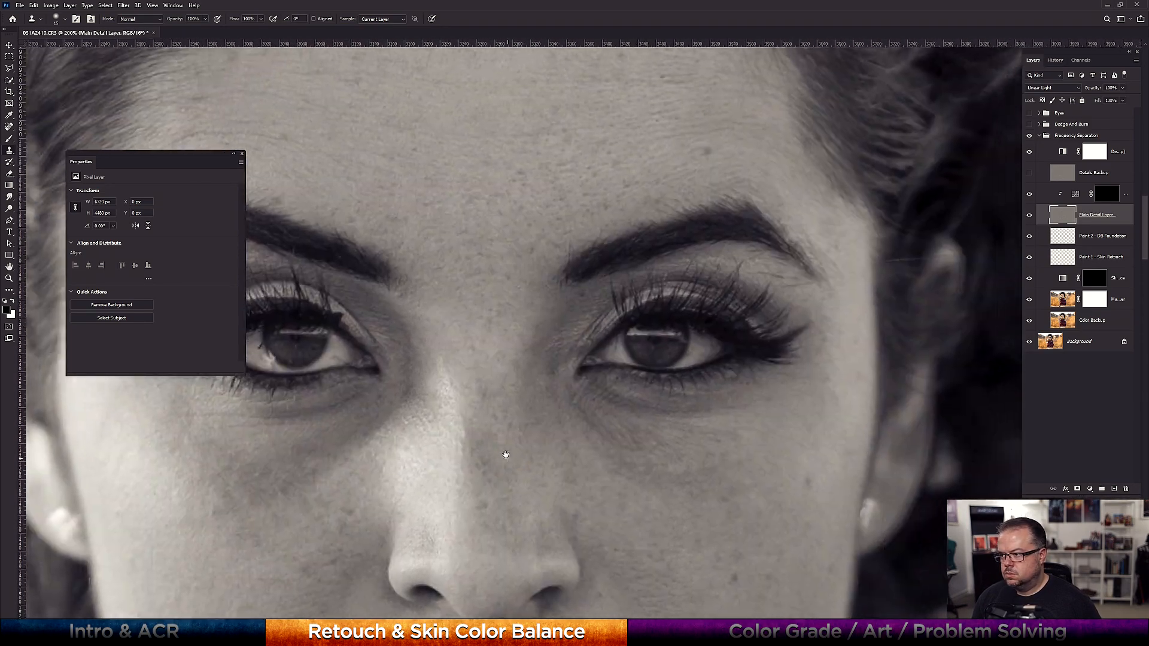
{"action": "left_click_drag", "start_coordinate": [354, 424], "coordinate": [632, 434]}
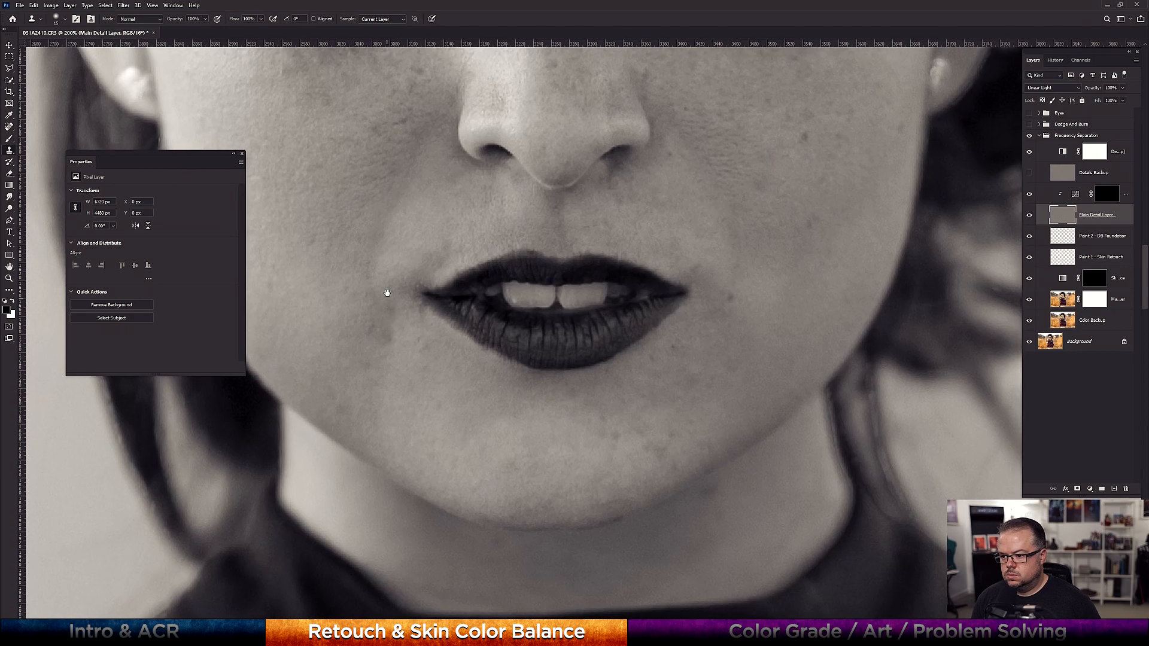
Clone clean skin texture over the blemishes around the mouth corner and upper lip
{"action": "left_click_drag", "start_coordinate": [387, 294], "coordinate": [394, 290]}
{"action": "left_click", "coordinate": [423, 311]}
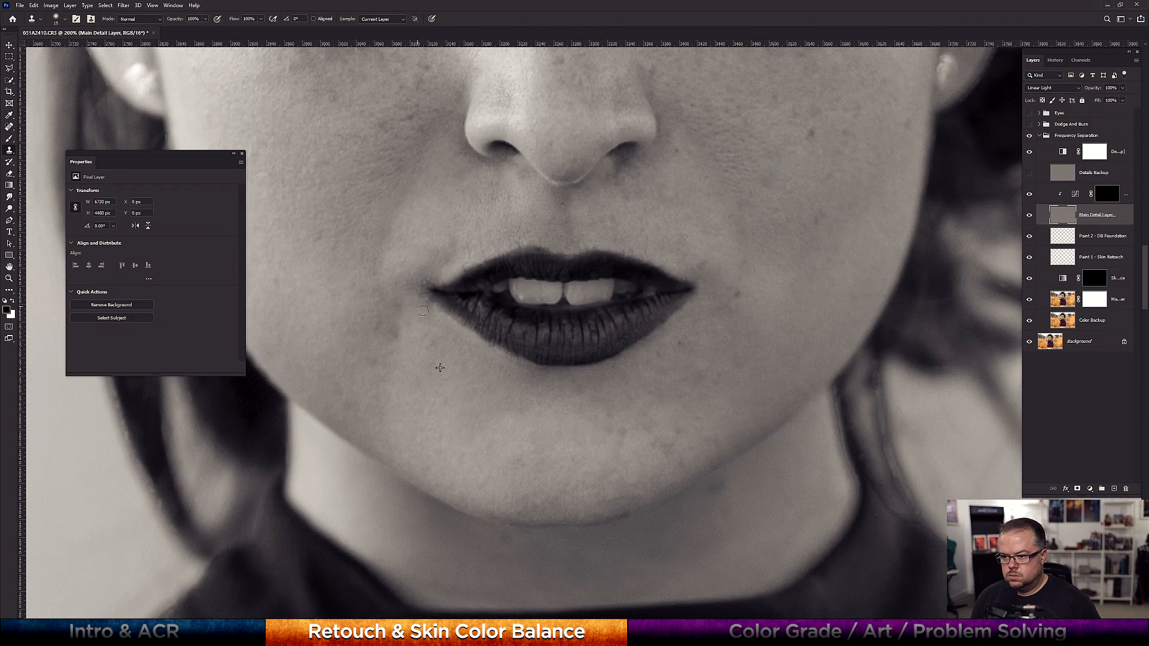
{"action": "left_click", "coordinate": [402, 232], "text": "alt"}
{"action": "left_click_drag", "start_coordinate": [440, 256], "coordinate": [478, 245]}
{"action": "left_click", "coordinate": [438, 264]}
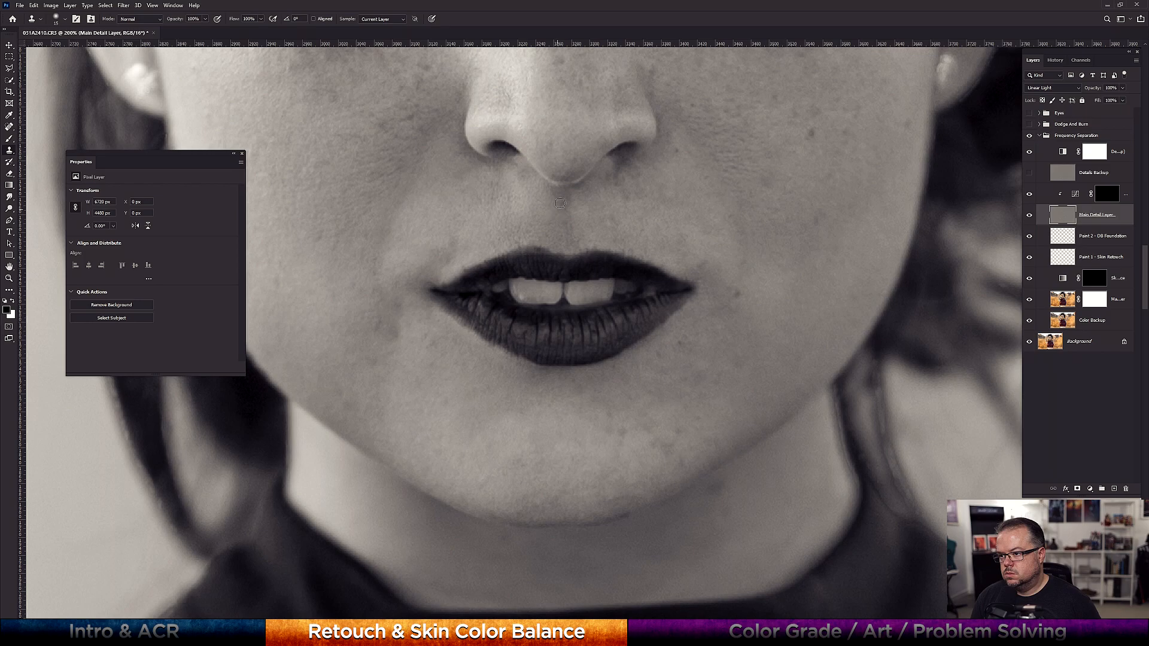
{"action": "left_click_drag", "start_coordinate": [661, 218], "coordinate": [426, 191]}
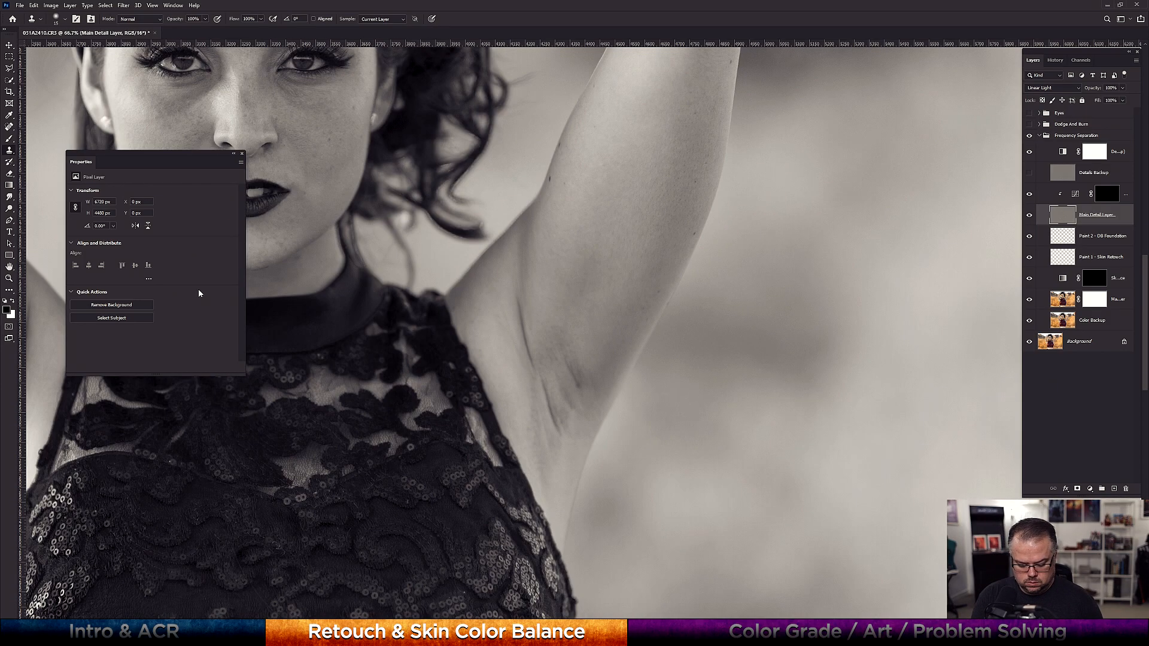
Clone smooth skin over the creases in the underarm beside the curly hair using a larger Clone Stamp
{"action": "key", "text": "bracketright"}
{"action": "key", "text": "bracketright"}
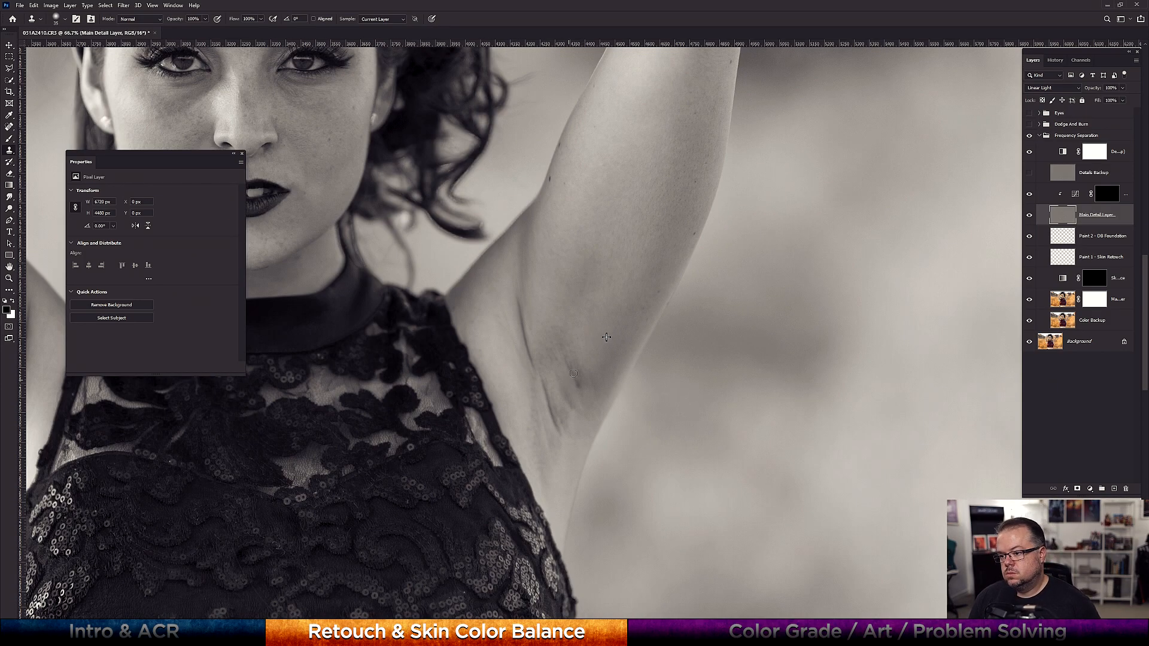
{"action": "left_click_drag", "start_coordinate": [558, 350], "coordinate": [537, 366]}
{"action": "left_click", "coordinate": [557, 404]}
{"action": "left_click", "coordinate": [559, 428]}
{"action": "left_click", "coordinate": [567, 307], "text": "alt"}
{"action": "left_click", "coordinate": [530, 430]}
Clone out the creases and blemishes on the opposite underarm and raised arm
{"action": "mouse_move", "coordinate": [516, 344]}
{"action": "left_mouse_down"}
{"action": "mouse_move", "coordinate": [520, 331]}
{"action": "mouse_move", "coordinate": [1023, 329]}
{"action": "left_mouse_up"}
{"action": "mouse_move", "coordinate": [466, 381]}
{"action": "left_mouse_down"}
{"action": "mouse_move", "coordinate": [490, 358]}
{"action": "mouse_move", "coordinate": [476, 373]}
{"action": "mouse_move", "coordinate": [494, 310]}
{"action": "left_mouse_up"}
{"action": "left_click_drag", "start_coordinate": [497, 365], "coordinate": [526, 287]}
{"action": "left_click_drag", "start_coordinate": [492, 482], "coordinate": [512, 453]}
{"action": "left_click_drag", "start_coordinate": [515, 410], "coordinate": [520, 343]}
{"action": "left_click_drag", "start_coordinate": [462, 277], "coordinate": [441, 437]}
{"action": "left_click_drag", "start_coordinate": [430, 439], "coordinate": [437, 374]}
{"action": "left_click", "coordinate": [385, 279], "text": "alt"}
{"action": "left_click", "coordinate": [372, 226]}
{"action": "left_click", "coordinate": [402, 408], "text": "alt"}
{"action": "left_click", "coordinate": [364, 417]}
{"action": "left_click", "coordinate": [408, 457], "text": "alt"}
{"action": "left_click", "coordinate": [396, 489]}
{"action": "left_click_drag", "start_coordinate": [409, 250], "coordinate": [352, 467]}
{"action": "left_click", "coordinate": [375, 308]}
{"action": "left_click_drag", "start_coordinate": [375, 308], "coordinate": [370, 316]}
{"action": "left_click", "coordinate": [418, 275], "text": "alt"}
{"action": "left_click_drag", "start_coordinate": [479, 195], "coordinate": [467, 223]}
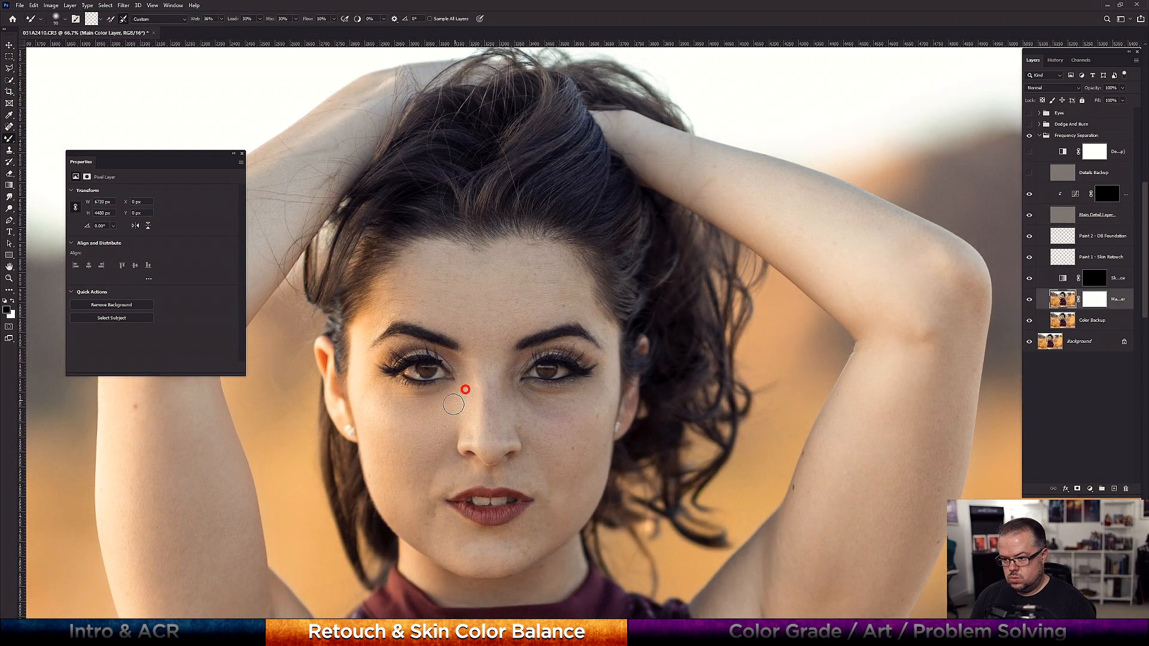
Blend the skin tones on the nose bridge and forehead with the Mixer Brush on the Main Color Layer
{"action": "key", "text": "bracketright"}
{"action": "key", "text": "bracketright"}
{"action": "key", "text": "bracketright"}
{"action": "key", "text": "bracketright"}
{"action": "key", "text": "bracketleft"}
{"action": "key", "text": "bracketleft"}
{"action": "key", "text": "bracketleft"}
{"action": "key", "text": "bracketleft"}
{"action": "key", "text": "bracketleft"}
{"action": "key", "text": "bracketright"}
{"action": "key", "text": "bracketright"}
{"action": "key", "text": "bracketright"}
{"action": "key", "text": "bracketright"}
{"action": "key", "text": "bracketright"}
{"action": "key", "text": "bracketright"}
{"action": "key", "text": "bracketright"}
{"action": "left_click", "coordinate": [487, 363]}
{"action": "left_click", "coordinate": [497, 313]}
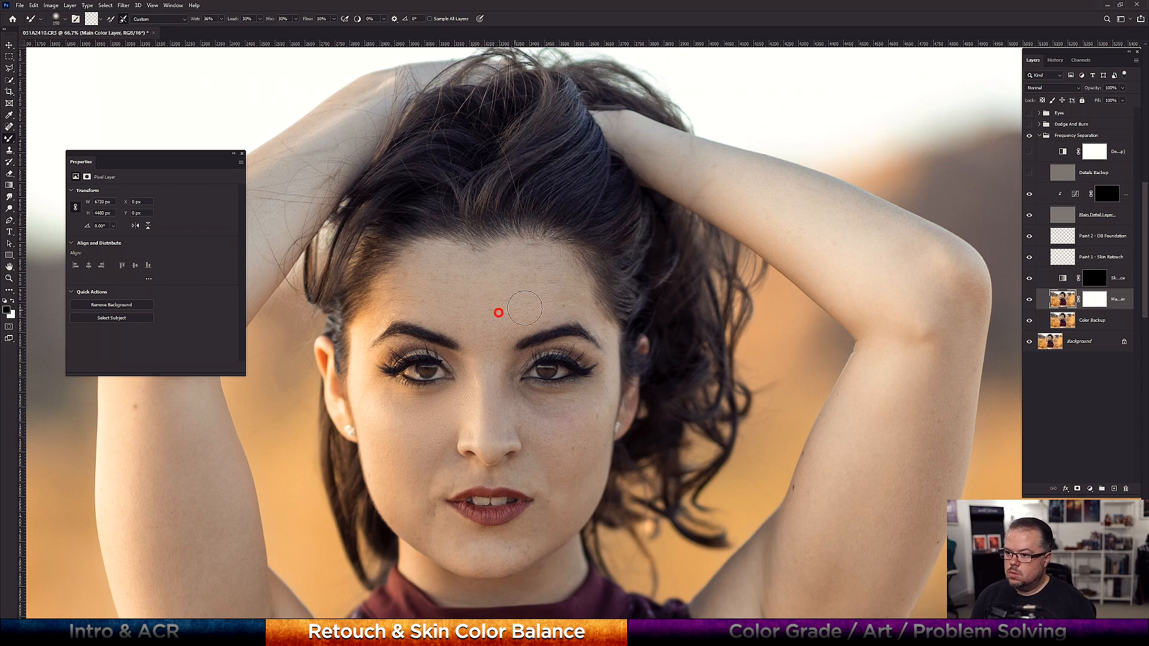
{"action": "left_click", "coordinate": [442, 276]}
{"action": "key", "text": "bracketleft"}
{"action": "key", "text": "bracketleft"}
{"action": "key", "text": "bracketleft"}
{"action": "left_click", "coordinate": [402, 270]}
Blend the skin tones on the cheek, chin and jawline with the Mixer Brush, resizing it to fit each area
{"action": "key", "text": "bracketleft"}
{"action": "left_click", "coordinate": [549, 415]}
{"action": "key", "text": "bracketleft"}
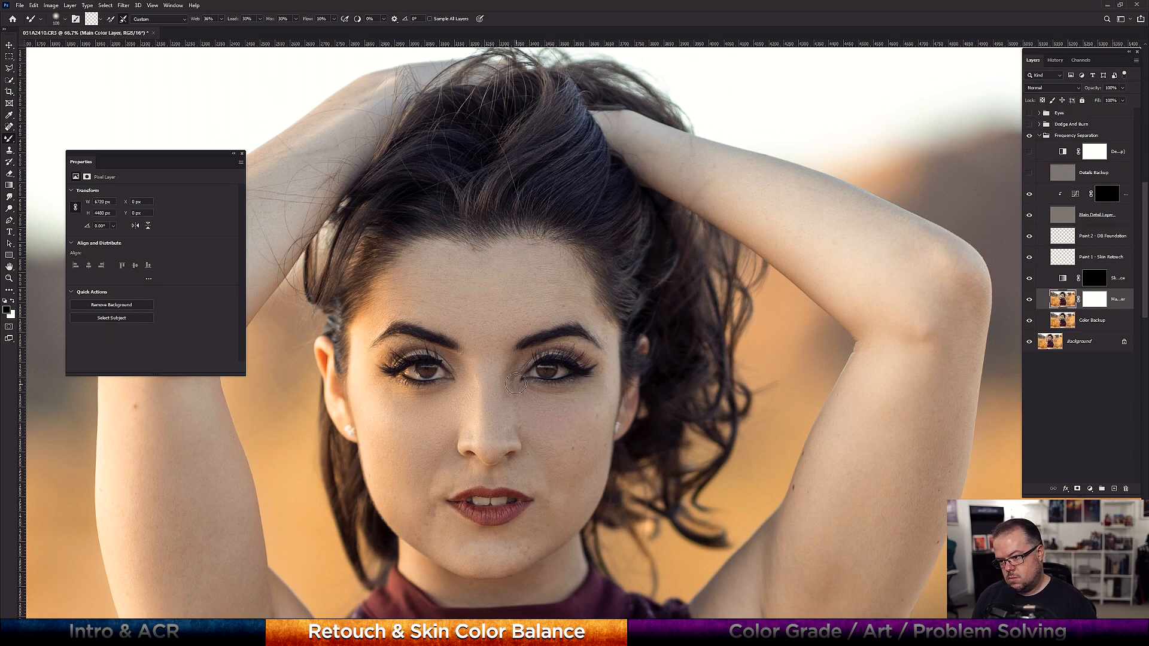
{"action": "left_click", "coordinate": [568, 476]}
{"action": "left_click", "coordinate": [558, 502]}
{"action": "key", "text": "bracketright"}
{"action": "left_click", "coordinate": [530, 545]}
{"action": "key", "text": "bracketright"}
{"action": "key", "text": "bracketright"}
{"action": "left_click", "coordinate": [428, 532]}
{"action": "left_click", "coordinate": [400, 507]}
Smooth the color transitions above the upper lip and at the mouth corner with a smaller Mixer Brush
{"action": "key", "text": "bracketleft"}
{"action": "key", "text": "bracketleft"}
{"action": "key", "text": "bracketleft"}
{"action": "key", "text": "bracketleft"}
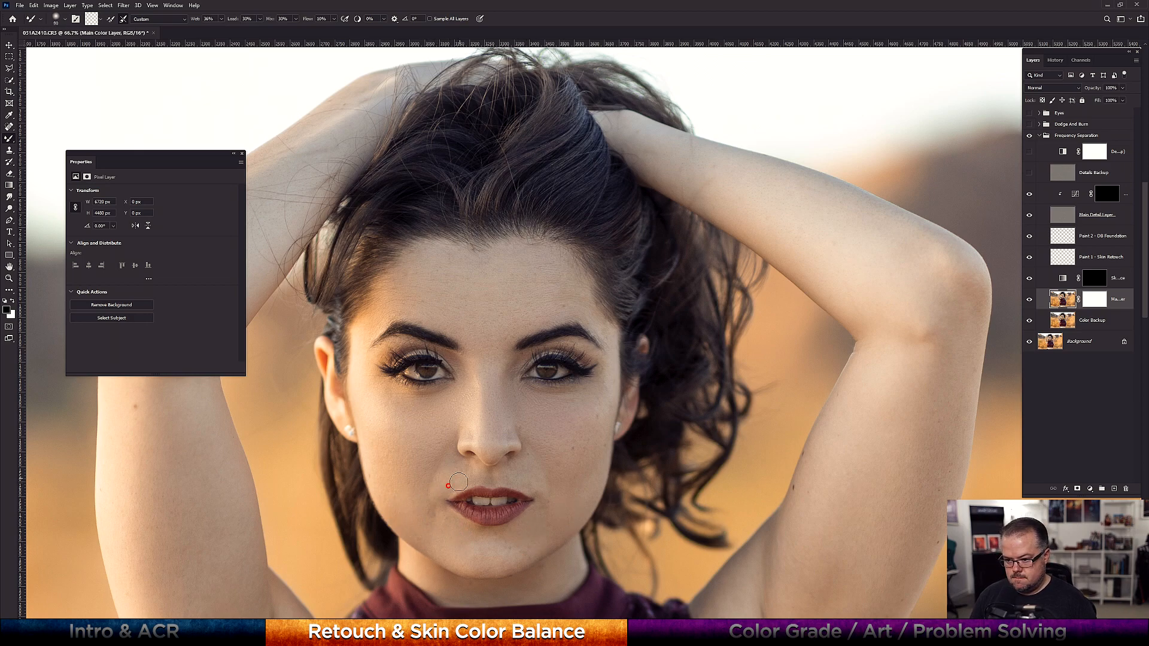
{"action": "left_click_drag", "start_coordinate": [455, 481], "coordinate": [509, 452]}
{"action": "left_click_drag", "start_coordinate": [509, 451], "coordinate": [507, 304]}
{"action": "left_click", "coordinate": [482, 315]}
{"action": "left_click", "coordinate": [436, 346]}
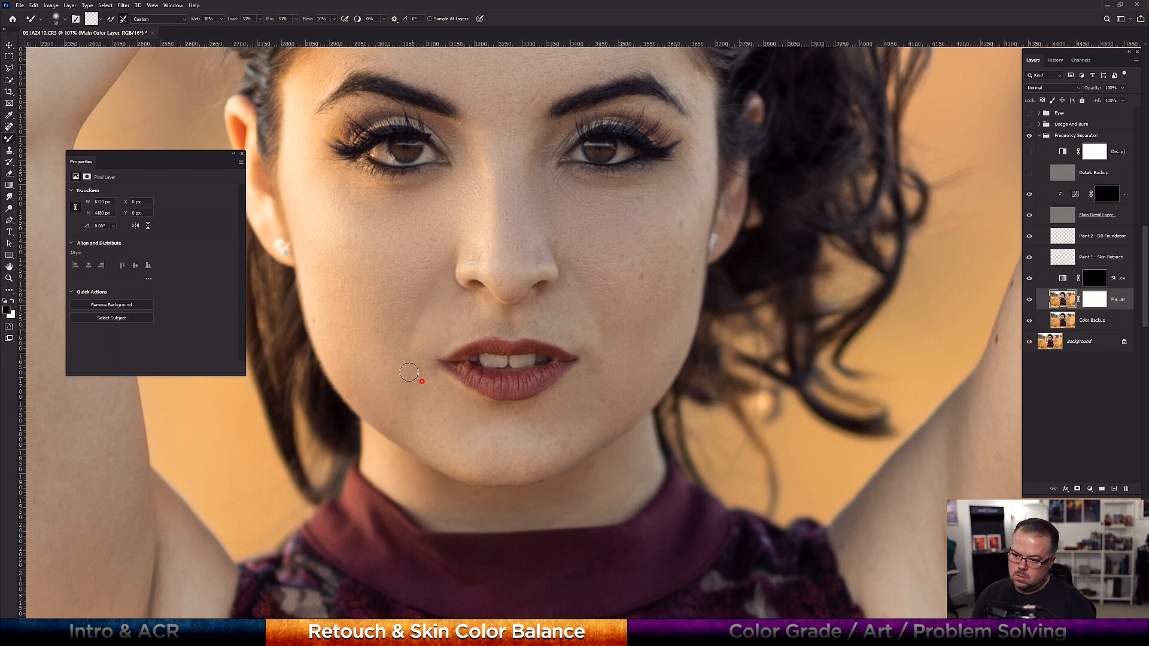
Even out the color on the lower jaw, chin and skin beside the lips with the Mixer Brush
{"action": "left_click", "coordinate": [416, 425]}
{"action": "left_click", "coordinate": [432, 441]}
{"action": "key", "text": "bracketleft"}
{"action": "key", "text": "bracketleft"}
{"action": "left_click", "coordinate": [491, 459]}
{"action": "key", "text": "bracketright"}
{"action": "key", "text": "bracketright"}
{"action": "left_click", "coordinate": [490, 465]}
{"action": "left_click", "coordinate": [541, 435]}
{"action": "left_click", "coordinate": [598, 359]}
Blend the remaining uneven tones around the temple, forehead and cheek with a larger Mixer Brush
{"action": "key", "text": "bracketright"}
{"action": "left_click_drag", "start_coordinate": [628, 233], "coordinate": [488, 418]}
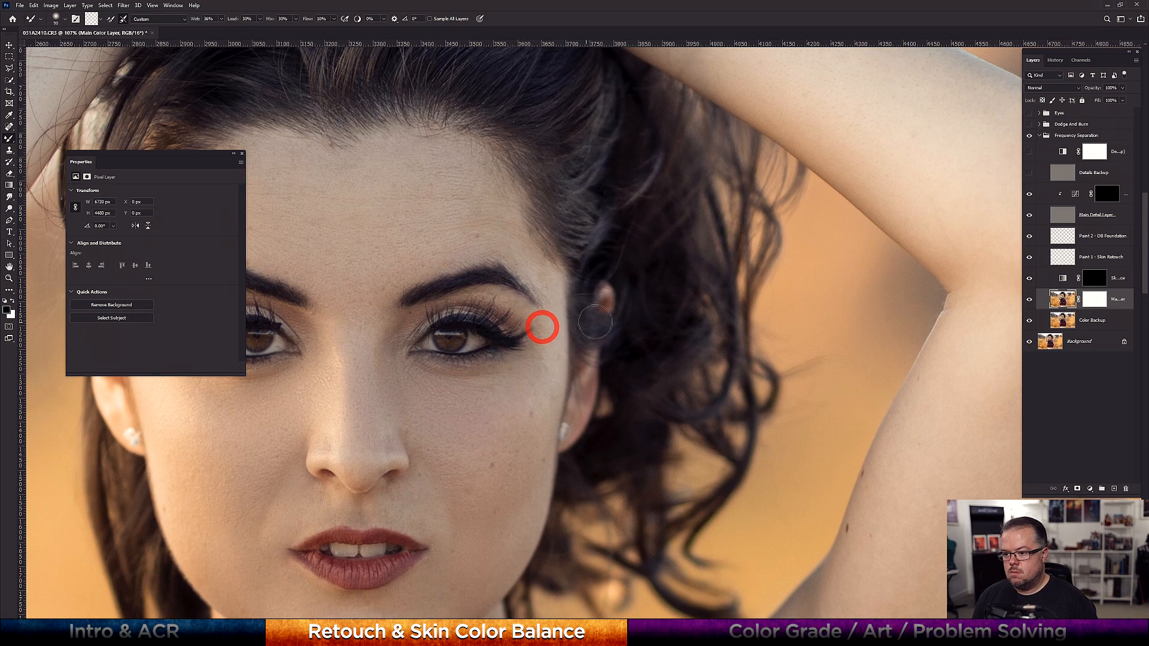
{"action": "left_click_drag", "start_coordinate": [543, 328], "coordinate": [392, 161]}
{"action": "left_click_drag", "start_coordinate": [700, 479], "coordinate": [546, 307]}
{"action": "key", "text": "bracketright"}
{"action": "left_click_drag", "start_coordinate": [502, 464], "coordinate": [487, 367]}
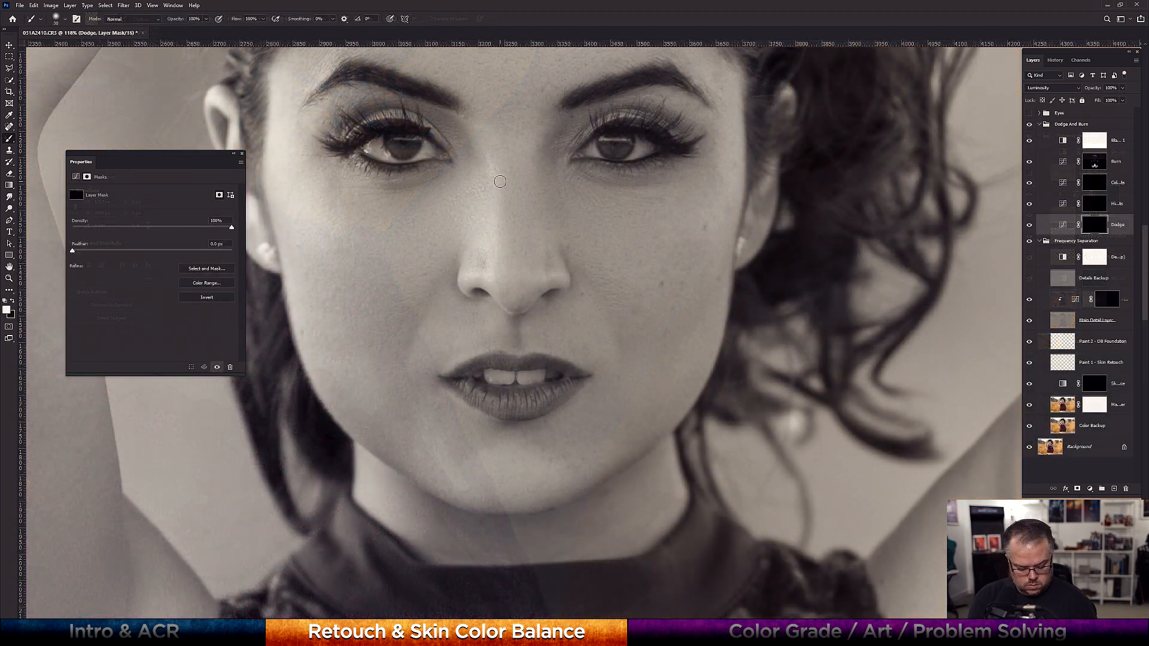
Dodge the tip of the nose on the Dodge layer mask with a small white brush at 5% flow
{"action": "left_click_drag", "start_coordinate": [540, 267], "coordinate": [584, 266]}
{"action": "key", "text": "bracketleft"}
{"action": "key", "text": "bracketleft"}
{"action": "key", "text": "bracketleft"}
{"action": "key", "text": "bracketleft"}
{"action": "key", "text": "bracketleft"}
{"action": "key", "text": "bracketleft"}
{"action": "key", "text": "bracketleft"}
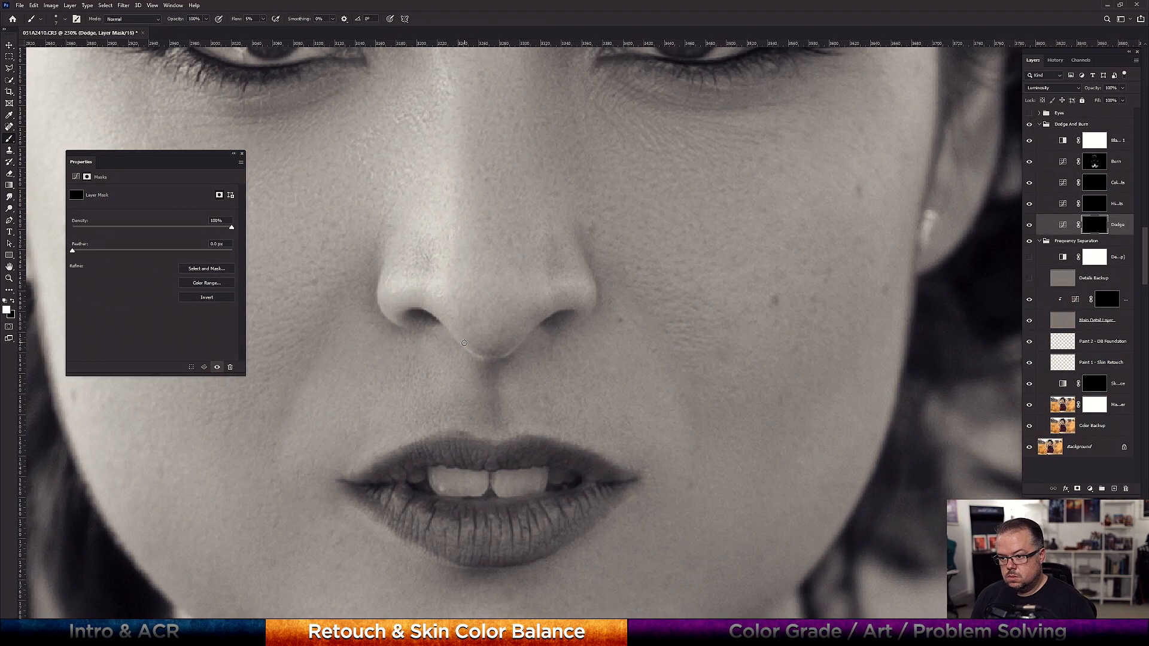
{"action": "left_click", "coordinate": [523, 342]}
Lighten both nostril wings on the Dodge mask with a larger brush
{"action": "key", "text": "bracketright"}
{"action": "key", "text": "bracketright"}
{"action": "key", "text": "bracketright"}
{"action": "key", "text": "bracketright"}
{"action": "key", "text": "bracketright"}
{"action": "key", "text": "bracketright"}
{"action": "key", "text": "bracketright"}
{"action": "key", "text": "bracketright"}
{"action": "key", "text": "bracketright"}
{"action": "key", "text": "bracketright"}
{"action": "key", "text": "bracketright"}
{"action": "left_click", "coordinate": [388, 282]}
{"action": "left_click", "coordinate": [571, 282]}
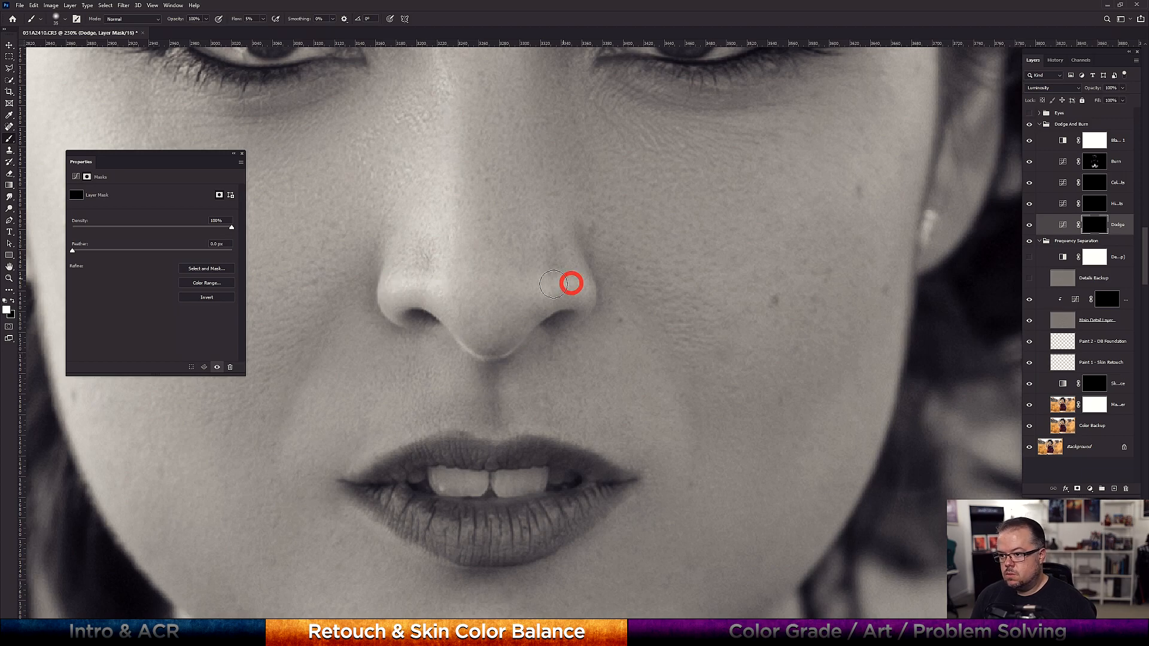
Dodge a highlight along the bridge of the nose and down toward the lips
{"action": "key", "text": "bracketright"}
{"action": "key", "text": "bracketright"}
{"action": "key", "text": "bracketright"}
{"action": "key", "text": "bracketright"}
{"action": "left_click_drag", "start_coordinate": [469, 193], "coordinate": [454, 359]}
{"action": "mouse_move", "coordinate": [450, 146]}
{"action": "left_mouse_down"}
{"action": "mouse_move", "coordinate": [446, 417]}
{"action": "mouse_move", "coordinate": [467, 511]}
{"action": "left_mouse_up"}
Lighten the skin under the eye on the shadowed side of the face with a much larger Dodge brush
{"action": "key", "text": "ctrl+0"}
{"action": "key", "text": "bracketright"}
{"action": "key", "text": "bracketright"}
{"action": "key", "text": "bracketright"}
{"action": "key", "text": "bracketright"}
{"action": "key", "text": "bracketright"}
{"action": "key", "text": "bracketright"}
{"action": "key", "text": "bracketright"}
{"action": "key", "text": "bracketright"}
{"action": "key", "text": "bracketright"}
{"action": "key", "text": "bracketleft"}
{"action": "key", "text": "bracketleft"}
{"action": "key", "text": "bracketleft"}
{"action": "left_click", "coordinate": [598, 227]}
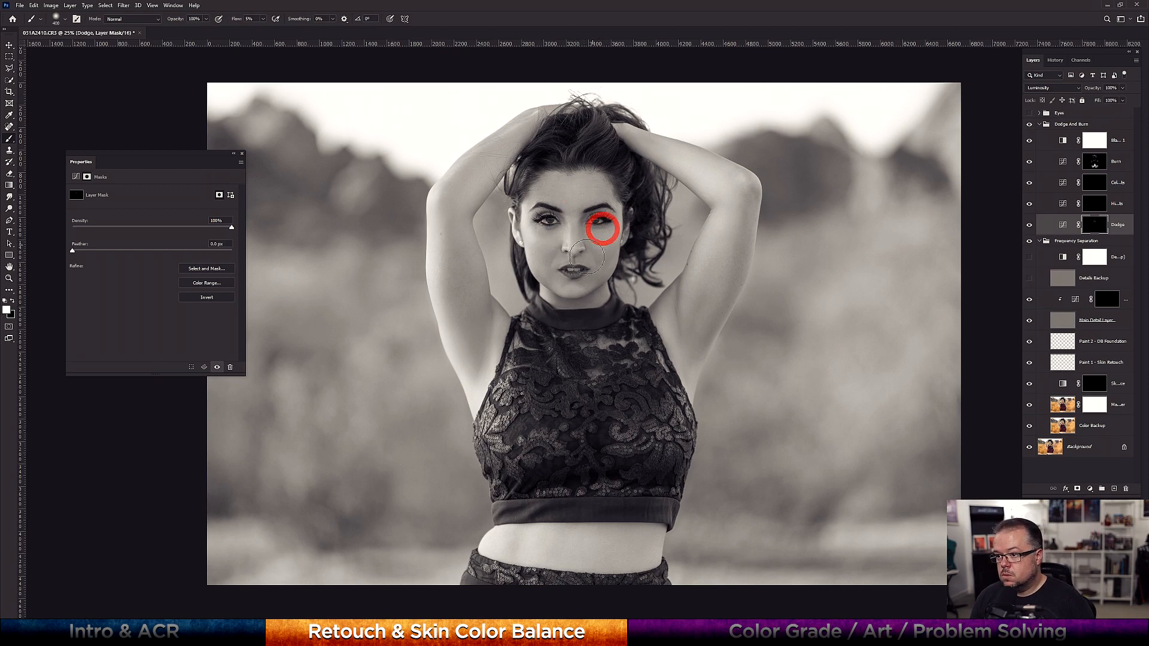
Refine the highlight at the lower rim of the nose tip with a reduced Dodge brush
{"action": "scroll", "coordinate": [562, 241], "scroll_direction": "up", "scroll_amount": 10}
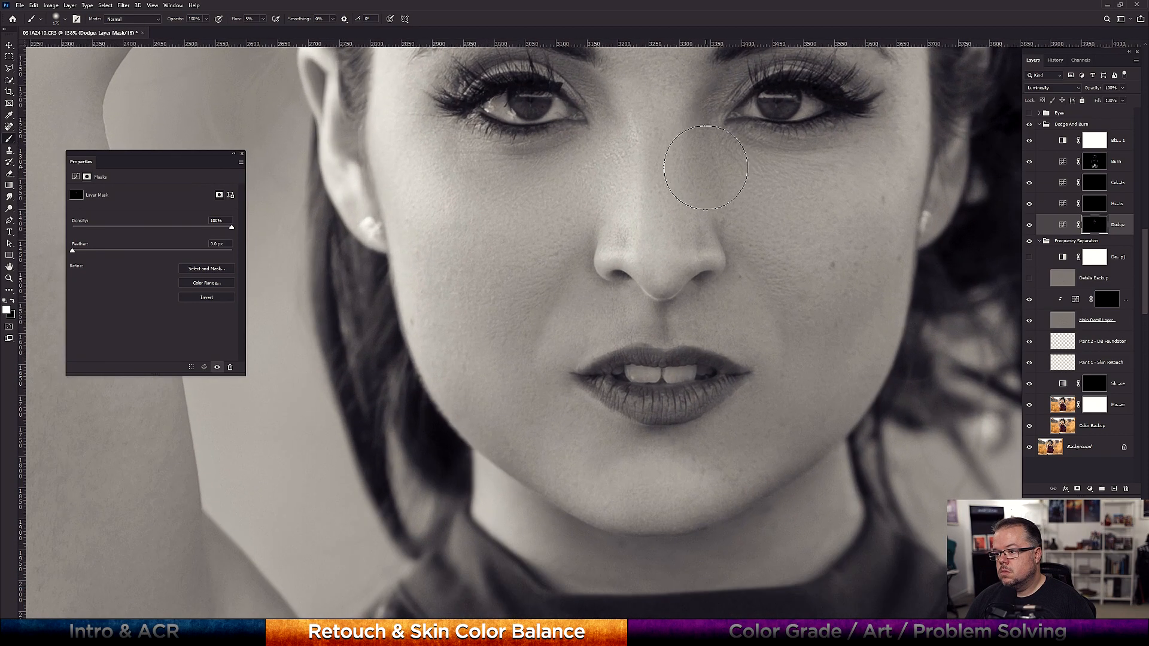
{"action": "key", "text": "bracketleft"}
{"action": "key", "text": "bracketleft"}
{"action": "key", "text": "bracketleft"}
{"action": "key", "text": "bracketleft"}
{"action": "key", "text": "bracketleft"}
{"action": "key", "text": "bracketleft"}
{"action": "key", "text": "bracketleft"}
{"action": "key", "text": "bracketleft"}
{"action": "key", "text": "bracketleft"}
{"action": "key", "text": "bracketleft"}
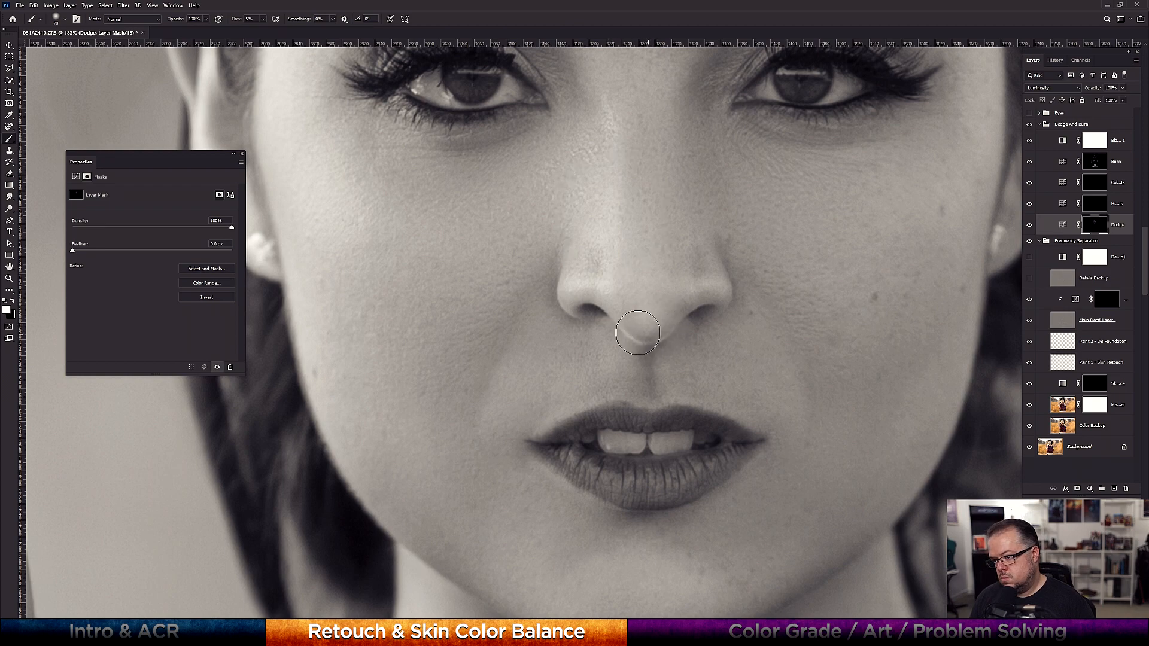
Dodge highlights on the lower lip and the upper lip edge, resizing the brush to fit each area
{"action": "key", "text": "bracketleft"}
{"action": "key", "text": "bracketleft"}
{"action": "key", "text": "bracketleft"}
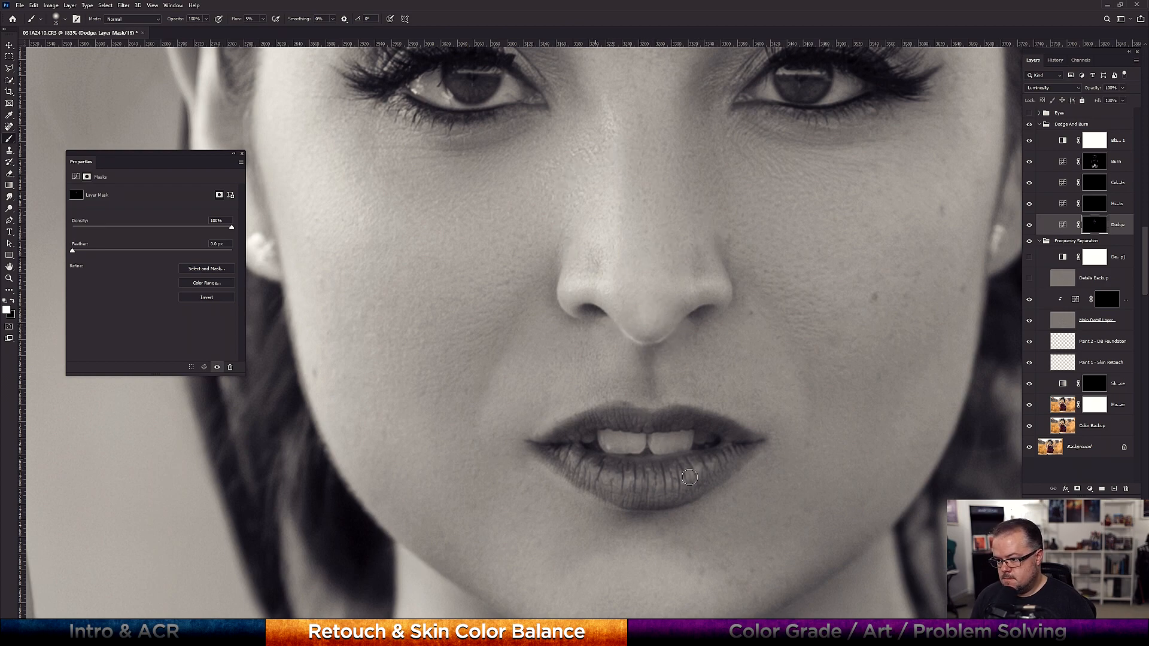
{"action": "key", "text": "bracketright"}
{"action": "key", "text": "bracketright"}
{"action": "key", "text": "bracketright"}
{"action": "key", "text": "bracketright"}
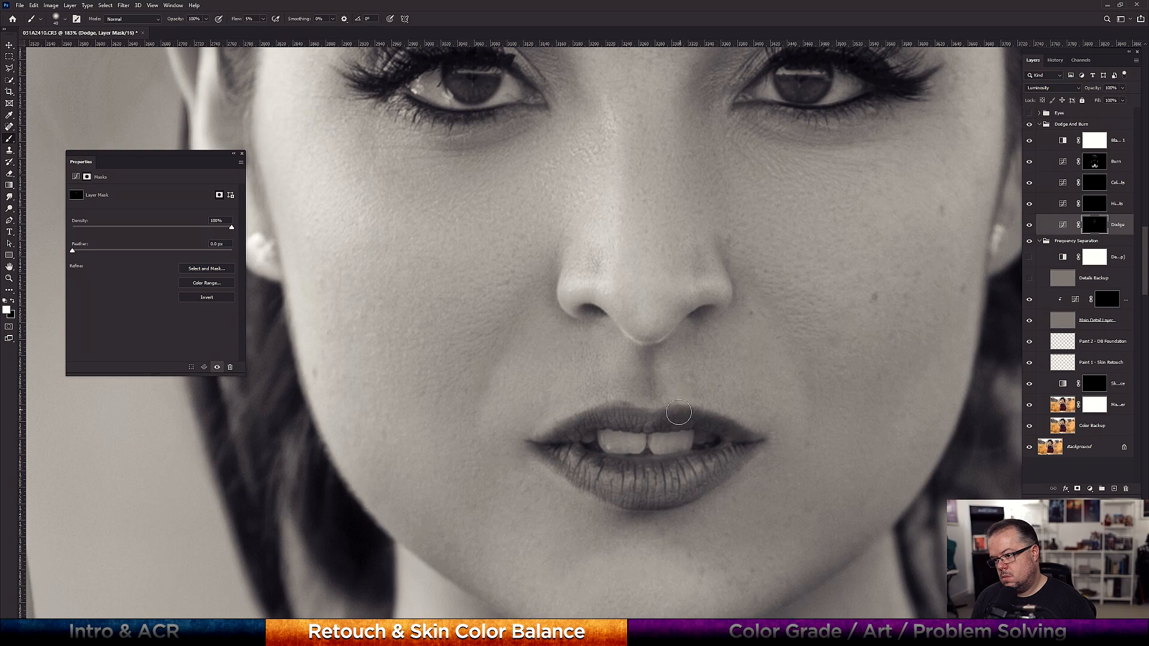
Hide the black-and-white helper layer and compare the portrait with and without the Dodge And Burn group
{"action": "key", "text": "ctrl+0"}
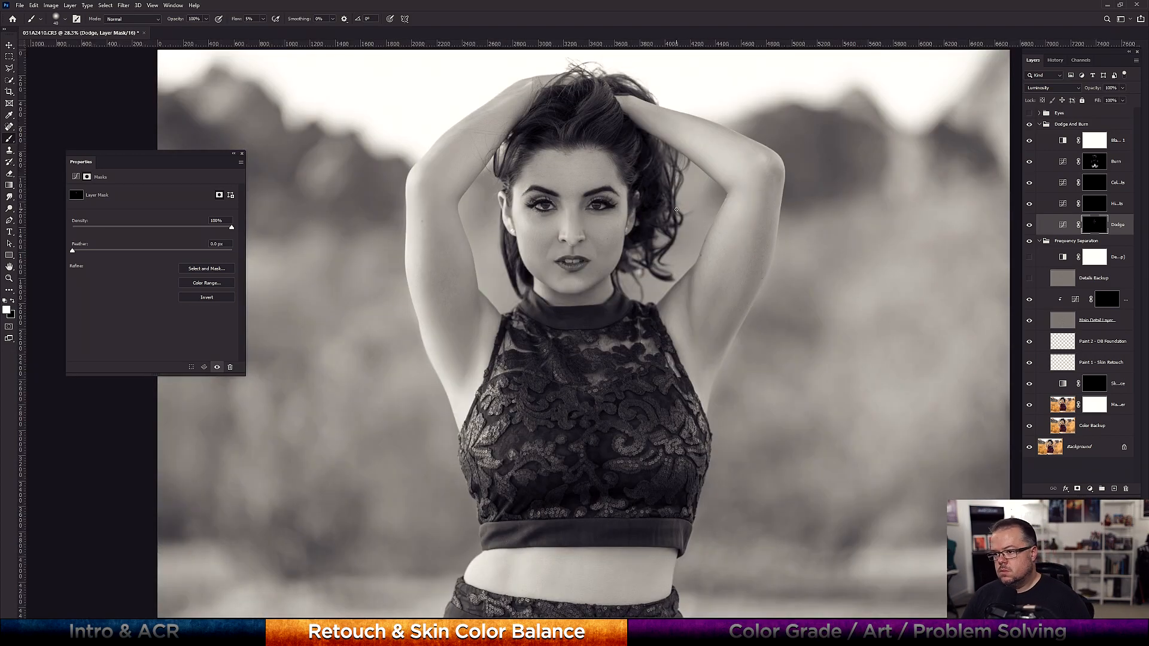
{"action": "left_click_drag", "start_coordinate": [589, 248], "coordinate": [612, 256]}
{"action": "left_click", "coordinate": [1030, 140]}
{"action": "left_click", "coordinate": [1030, 124]}
{"action": "left_click", "coordinate": [1029, 124]}
{"action": "left_click", "coordinate": [1029, 124]}
{"action": "left_click", "coordinate": [1029, 124]}
Lower the opacity of the Whites layer in the Eyes group to soften the brightened eye whites
{"action": "left_click_drag", "start_coordinate": [574, 194], "coordinate": [615, 195]}
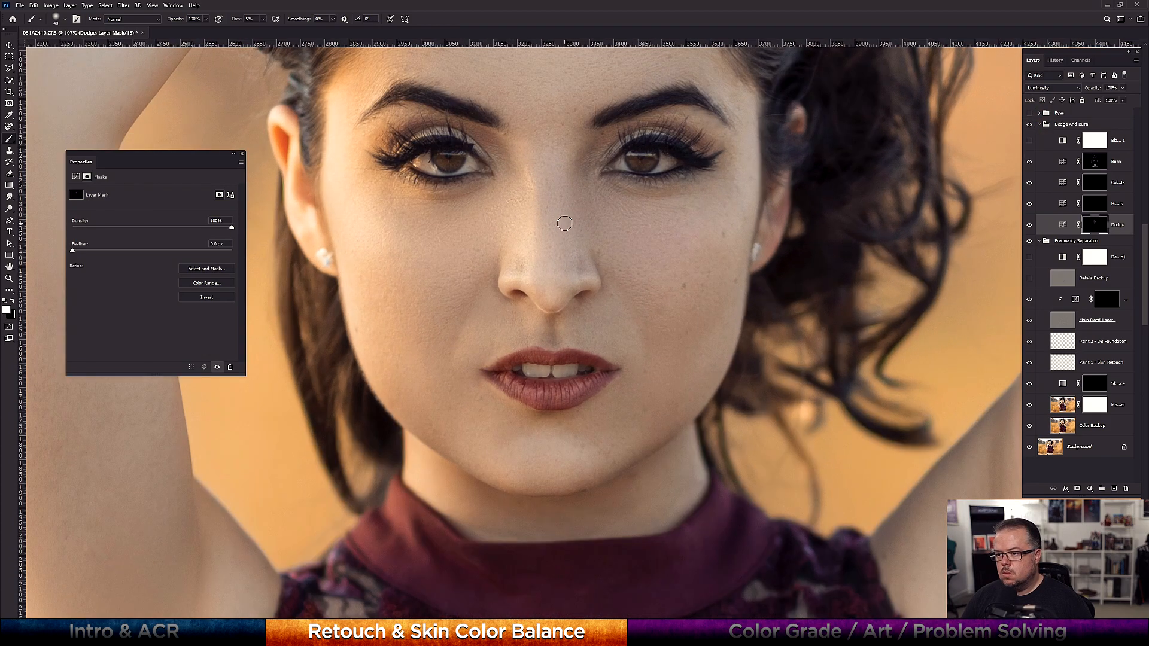
{"action": "scroll", "coordinate": [562, 225], "scroll_direction": "up", "scroll_amount": 2}
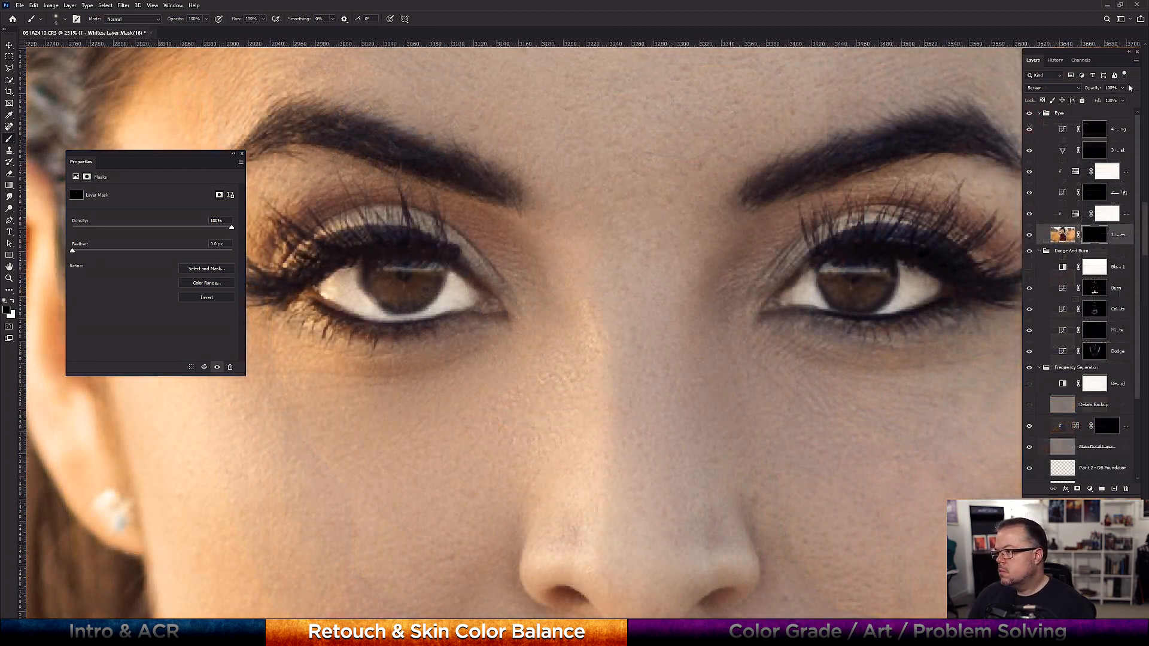
{"action": "left_click", "coordinate": [1122, 87]}
{"action": "left_click_drag", "start_coordinate": [1125, 97], "coordinate": [1096, 100]}
Paint white over both irises on the Iris Light Boost layer mask
{"action": "left_click", "coordinate": [1087, 200]}
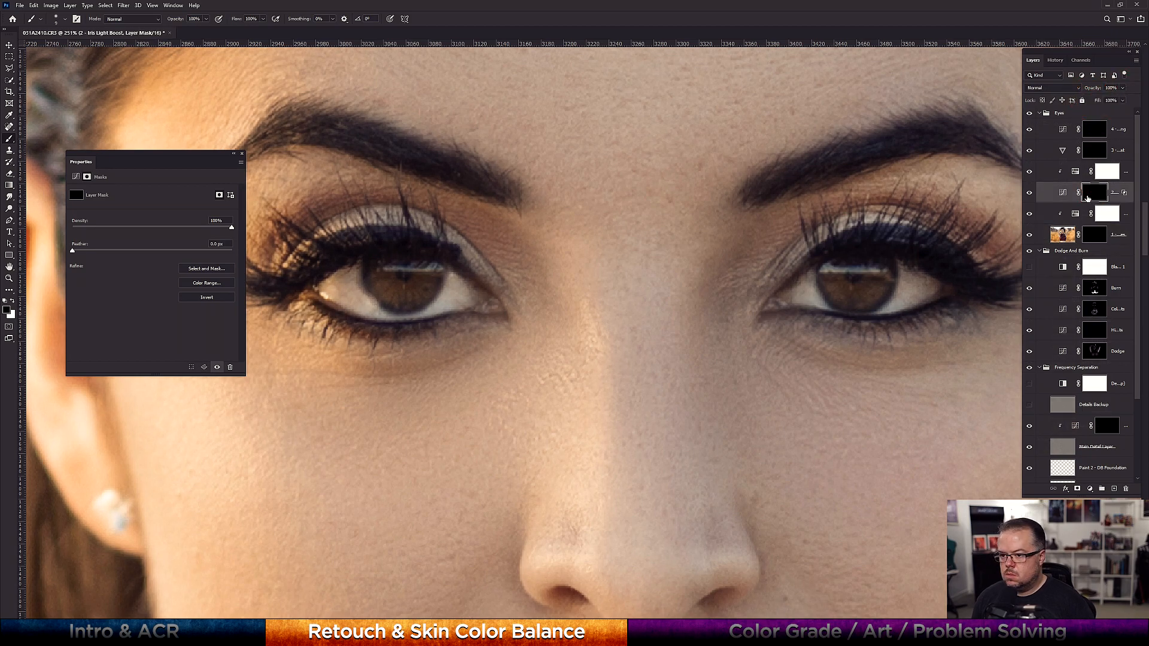
{"action": "key", "text": "x"}
{"action": "key", "text": "bracketright"}
{"action": "mouse_move", "coordinate": [374, 280]}
{"action": "left_mouse_down"}
{"action": "mouse_move", "coordinate": [389, 270]}
{"action": "mouse_move", "coordinate": [427, 288]}
{"action": "left_mouse_up"}
{"action": "mouse_move", "coordinate": [821, 266]}
{"action": "left_mouse_down"}
{"action": "mouse_move", "coordinate": [874, 286]}
{"action": "mouse_move", "coordinate": [835, 285]}
{"action": "left_mouse_up"}
{"action": "key", "text": "bracketleft"}
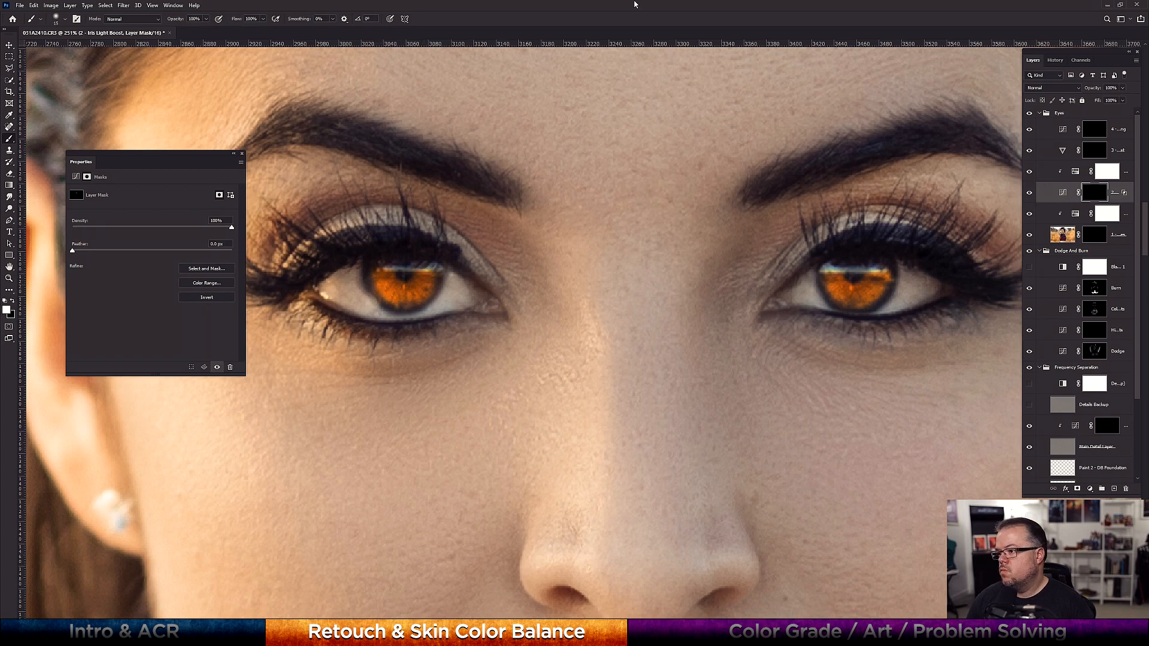
Reduce the saturation of the iris boost's Hue/Saturation layer and darken the iris rims on the Iris Ring mask
{"action": "left_click", "coordinate": [1108, 173]}
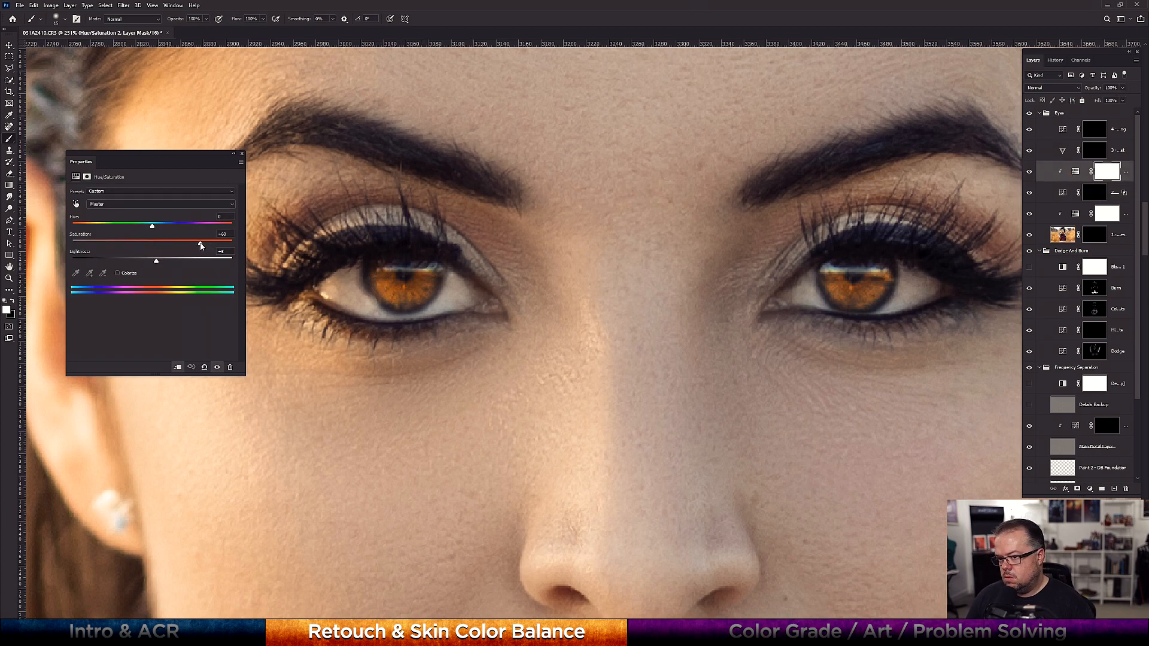
{"action": "left_click", "coordinate": [1095, 130]}
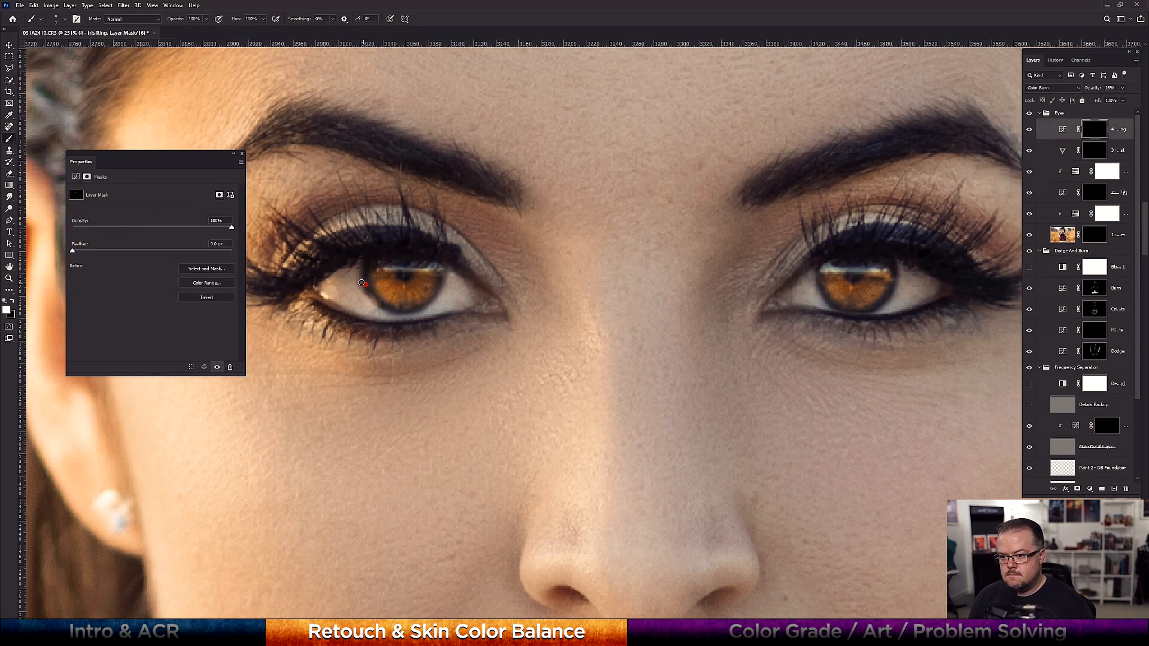
Sample the eye white's color for painting on the Paint 2 - DB Foundation layer
{"action": "scroll", "coordinate": [1083, 299], "scroll_direction": "down", "scroll_amount": 1}
{"action": "left_click", "coordinate": [1098, 435]}
{"action": "left_click_drag", "start_coordinate": [374, 278], "coordinate": [464, 277]}
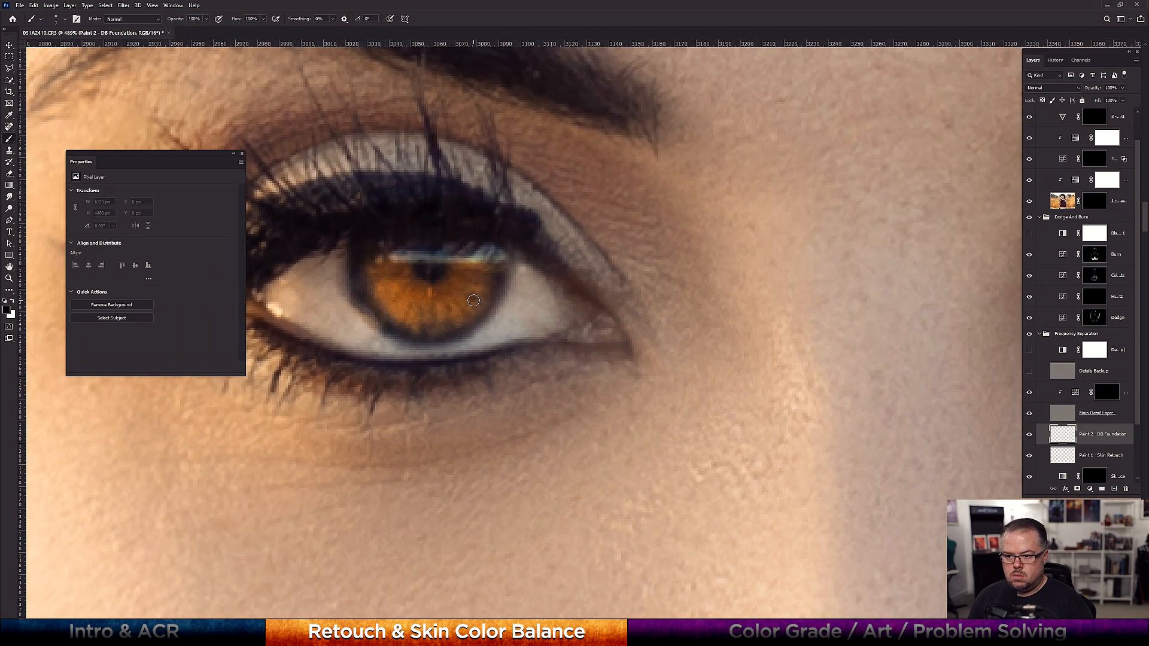
{"action": "left_click", "coordinate": [311, 273], "text": "alt"}
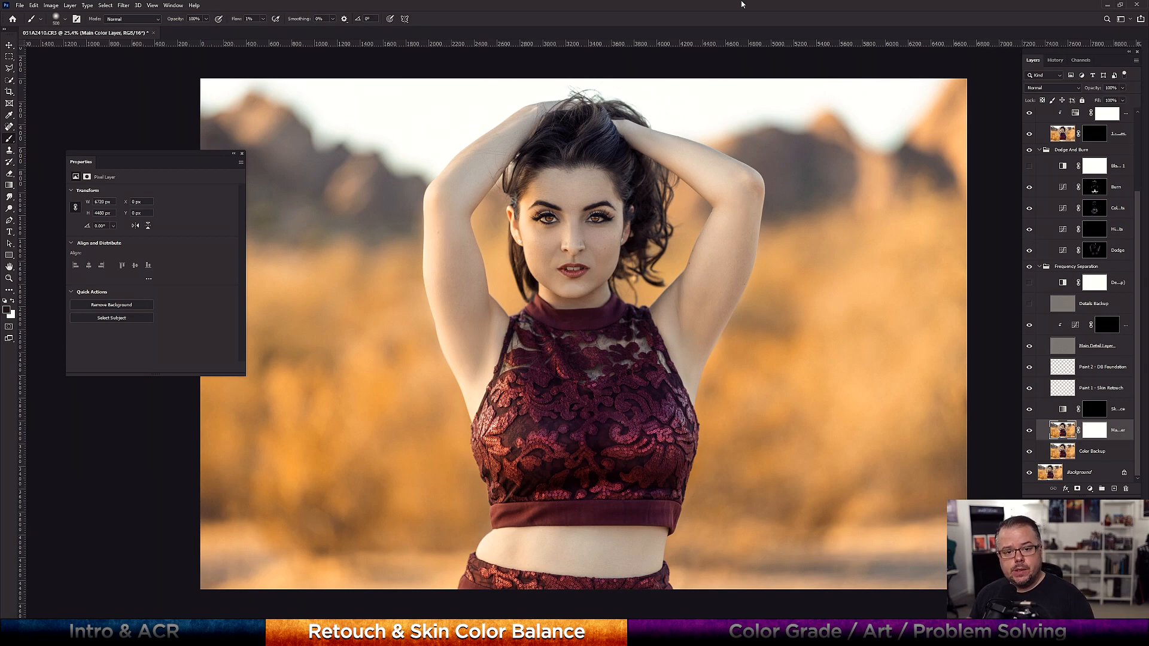
Compare the portrait with and without the Main Color Layer of the frequency separation
{"action": "left_click", "coordinate": [1055, 345]}
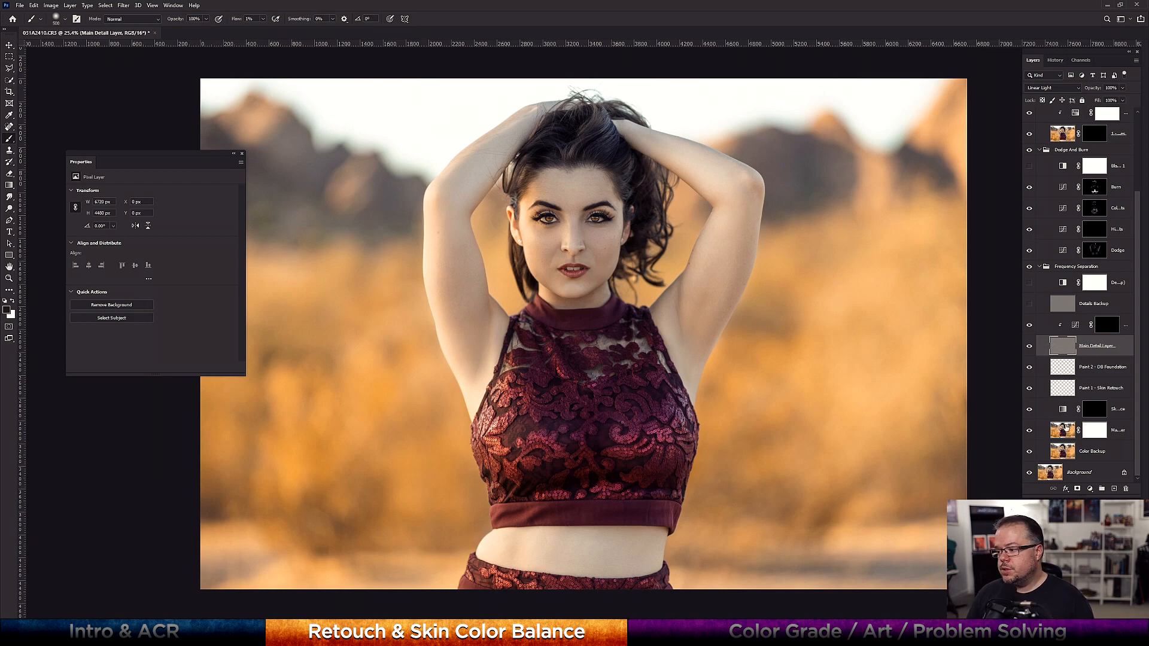
{"action": "left_click", "coordinate": [1063, 431]}
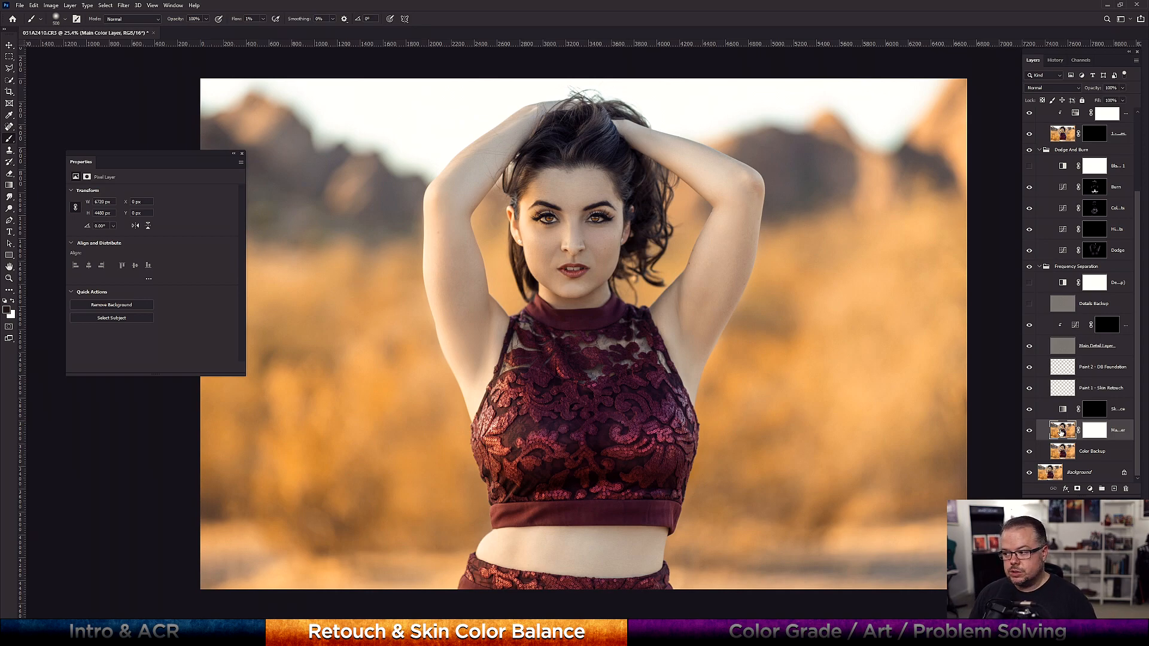
{"action": "left_click", "coordinate": [1029, 432]}
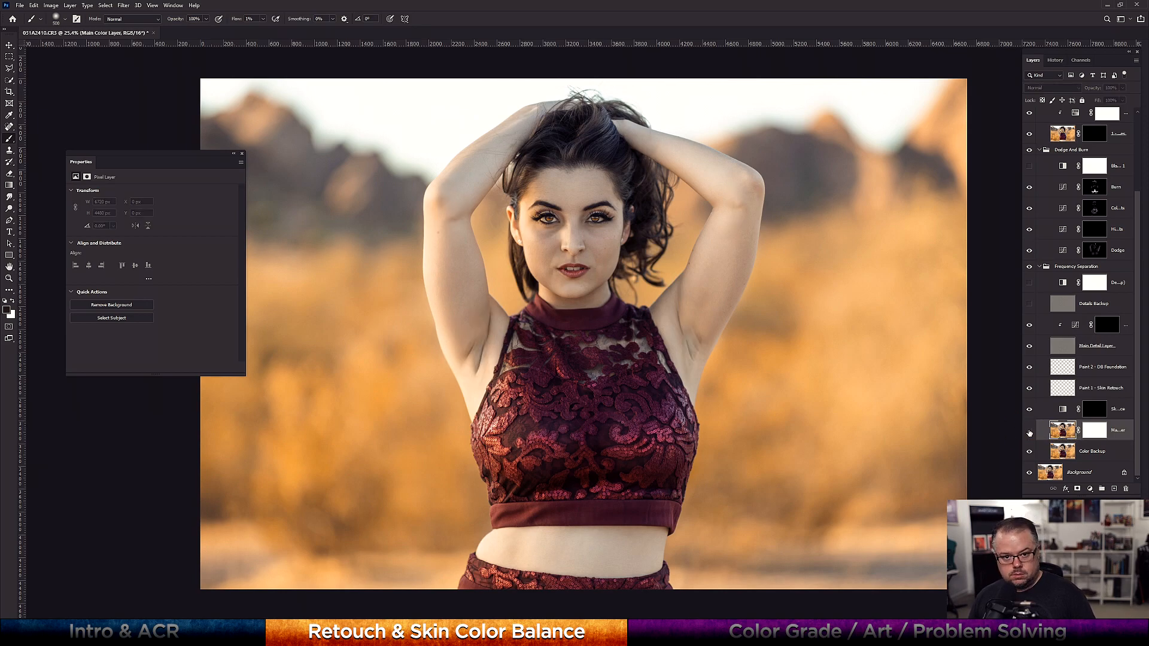
{"action": "left_click", "coordinate": [1029, 432]}
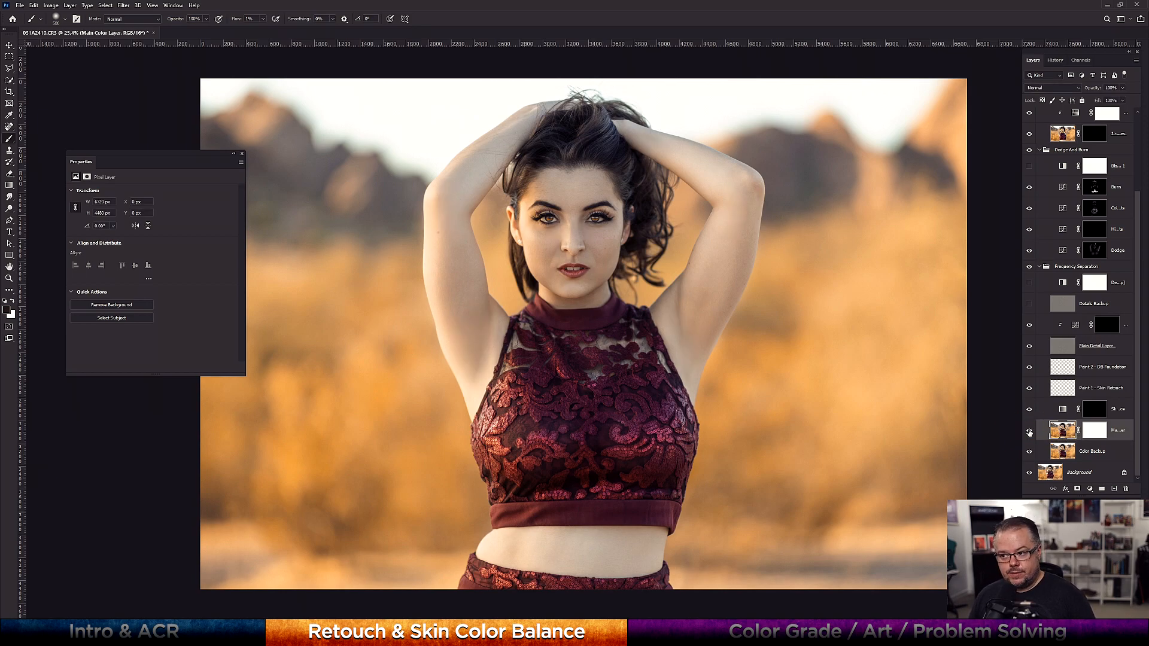
{"action": "left_click", "coordinate": [1030, 432]}
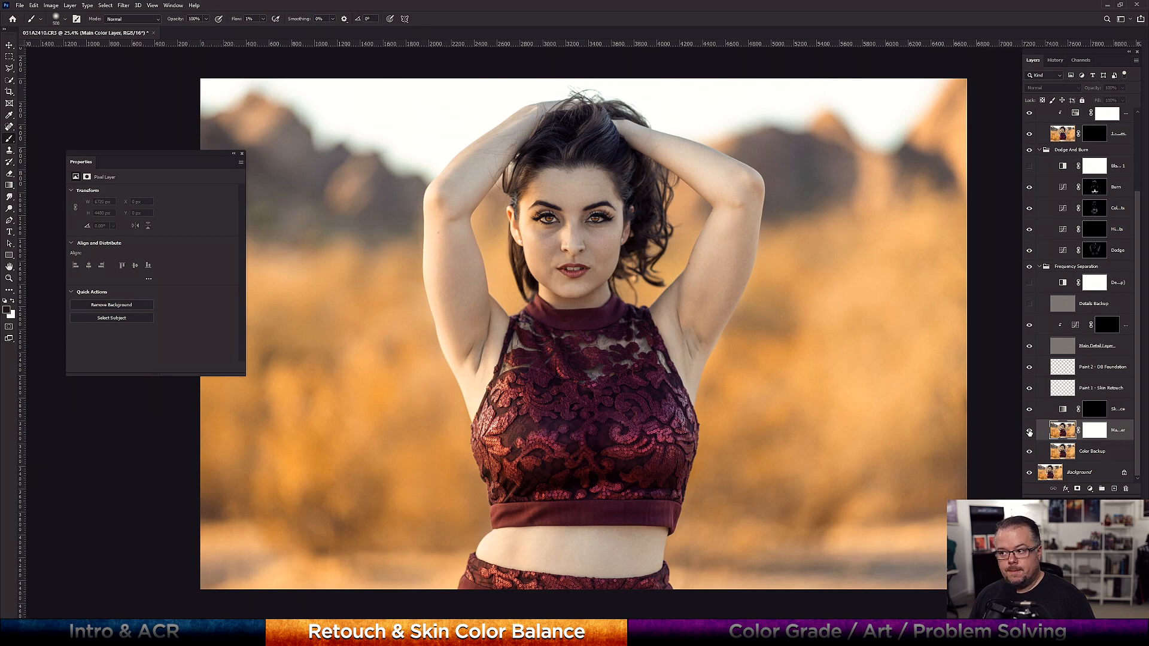
{"action": "left_click", "coordinate": [1029, 432]}
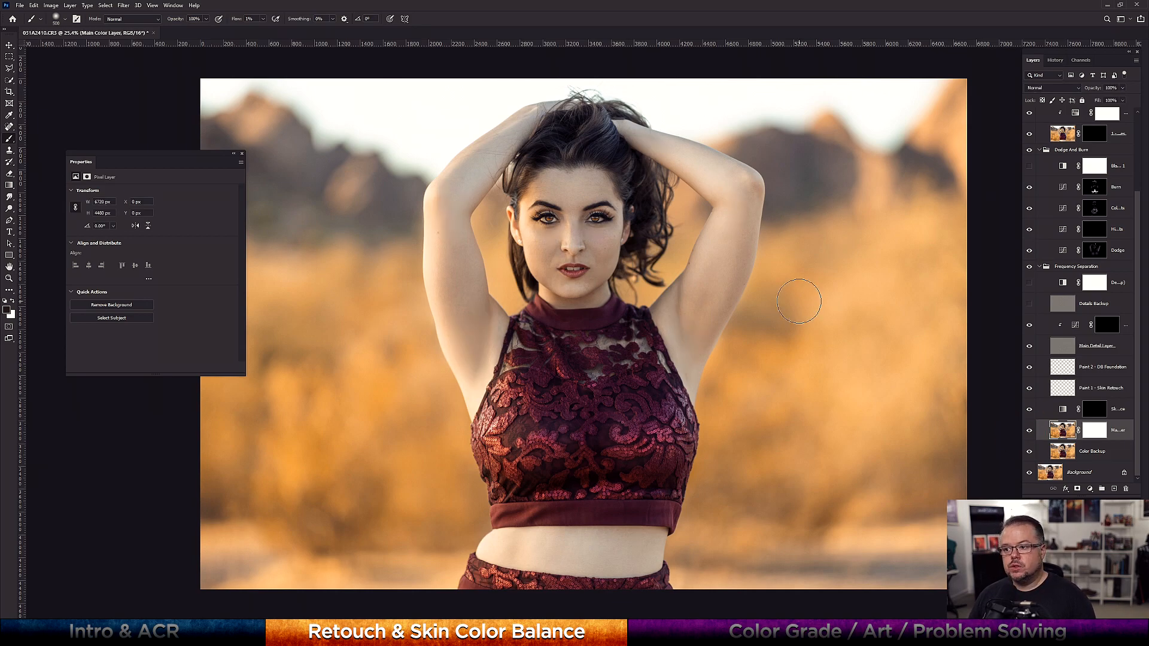
{"action": "left_click", "coordinate": [1031, 432]}
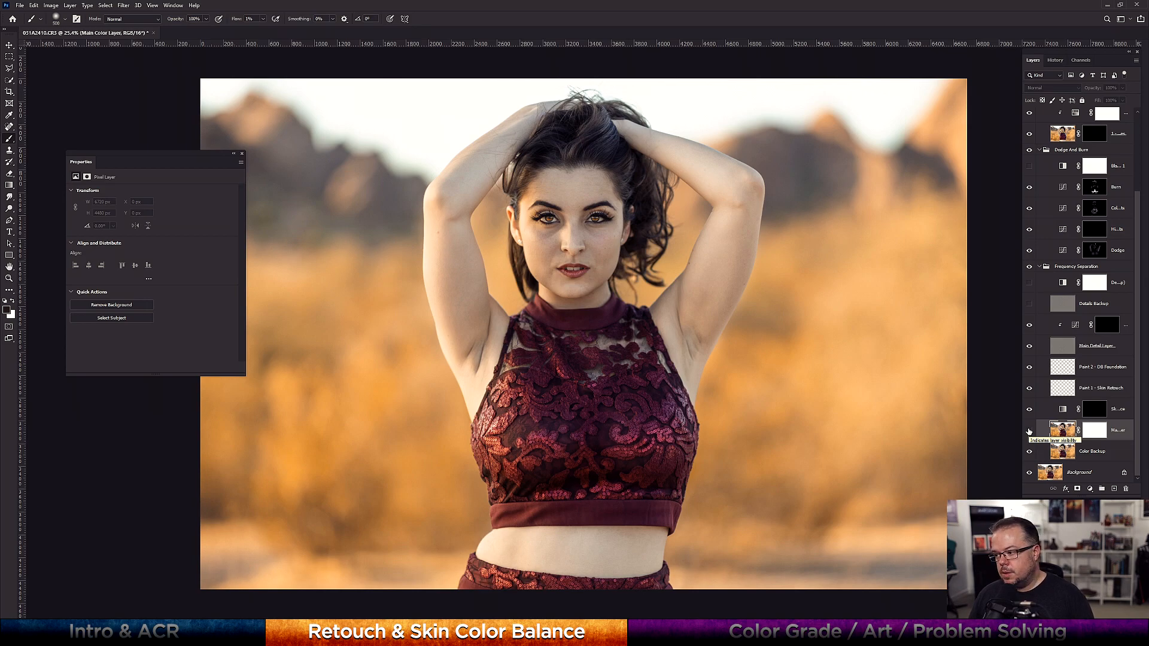
{"action": "left_click", "coordinate": [1029, 431]}
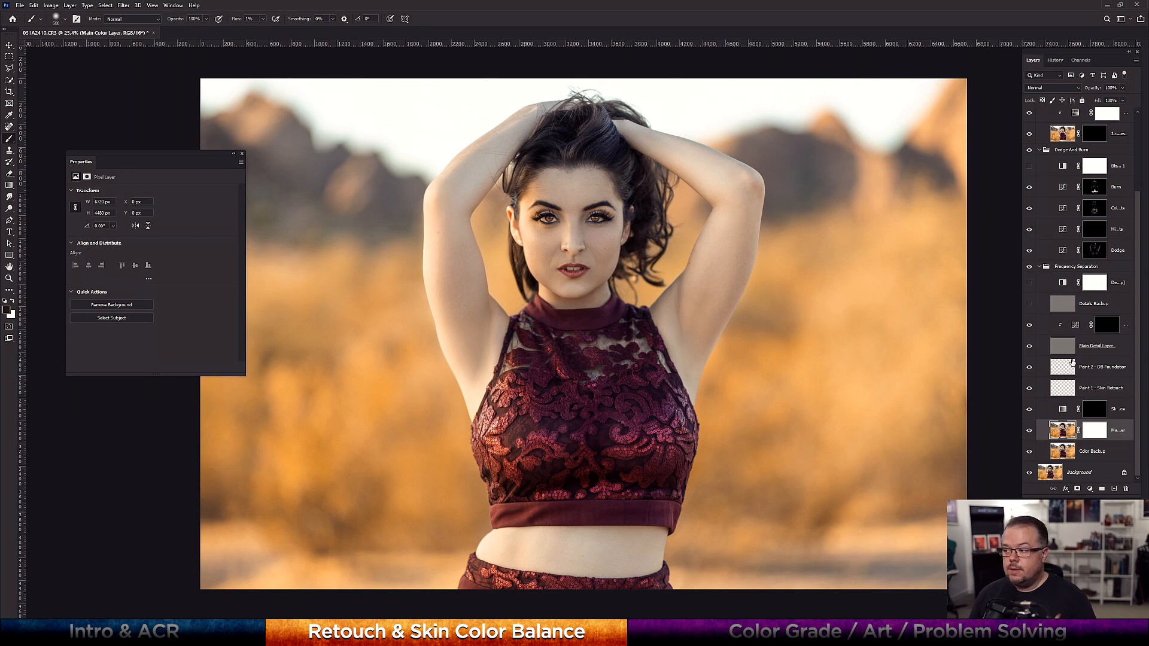
Compare the whole portrait with and without the Dodge And Burn group
{"action": "left_click", "coordinate": [1030, 151]}
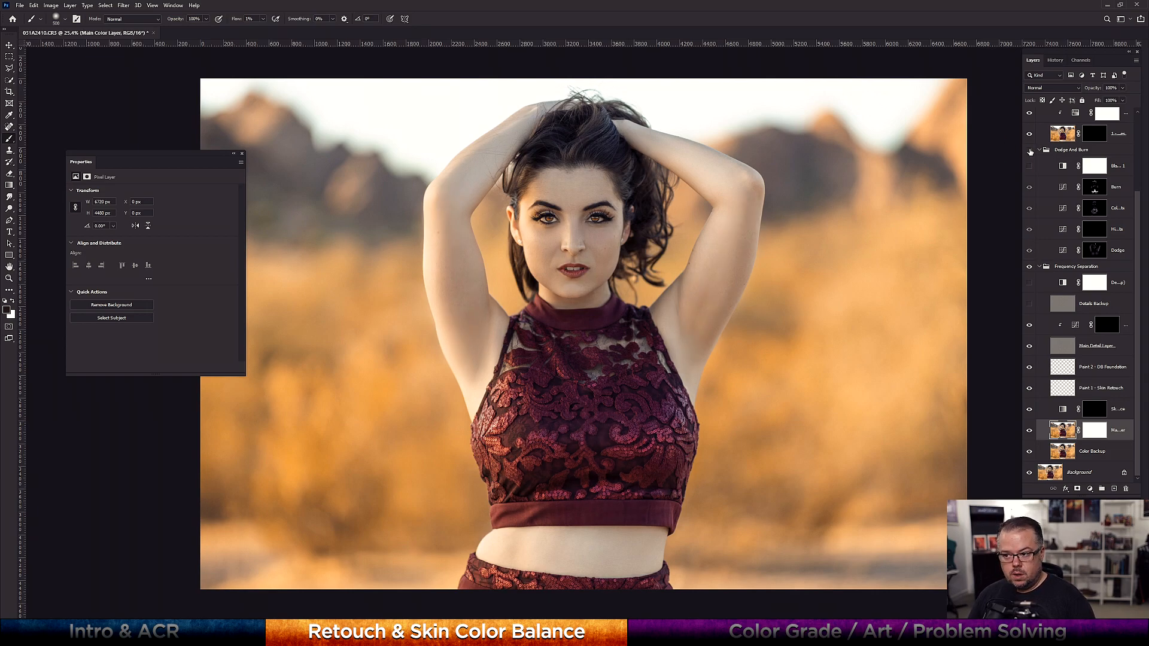
{"action": "left_click", "coordinate": [1030, 151]}
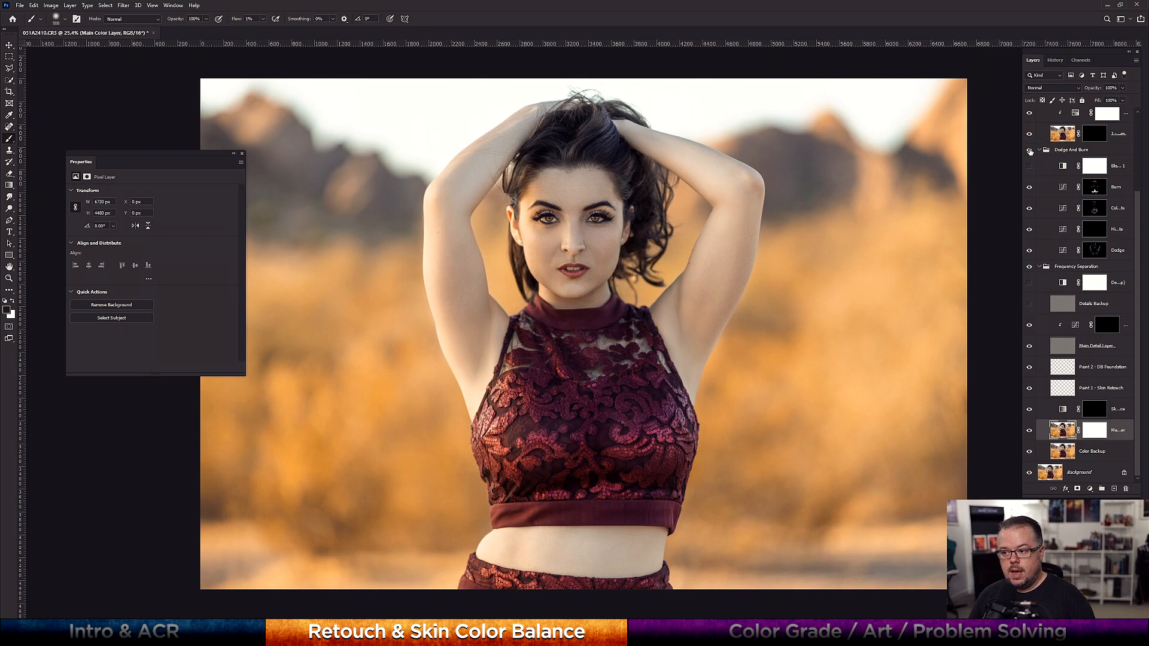
{"action": "left_click", "coordinate": [1029, 151]}
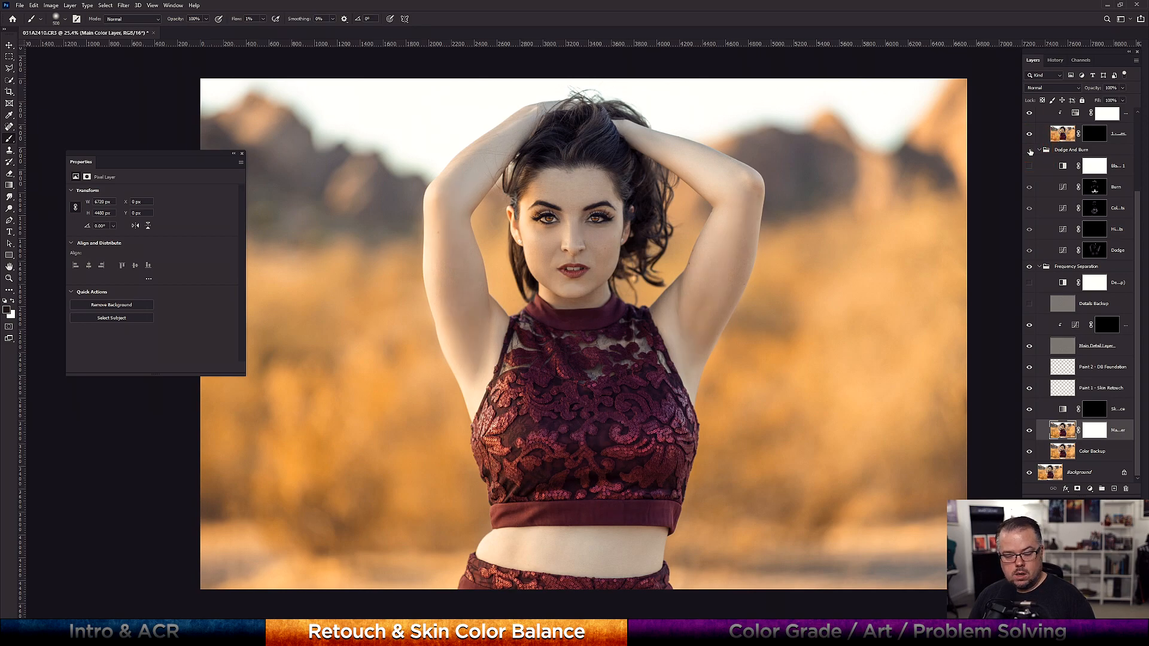
{"action": "left_click", "coordinate": [1030, 151]}
Examine the face close up with the Dodge And Burn group shown and hidden
{"action": "scroll", "coordinate": [629, 235], "scroll_direction": "up", "scroll_amount": 5}
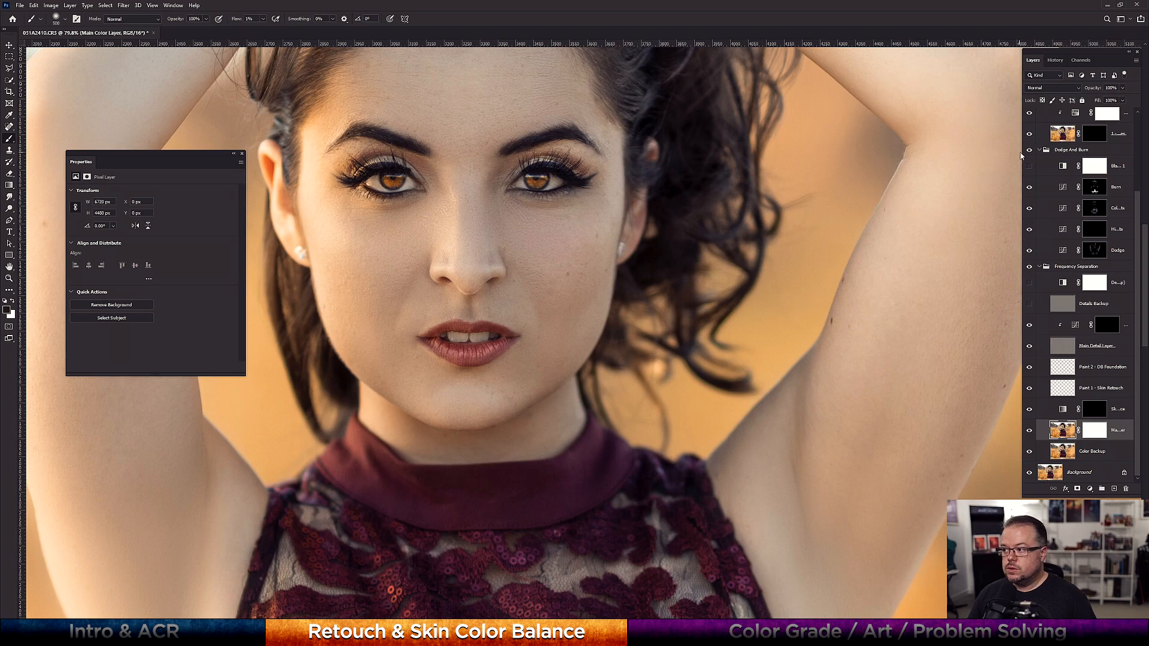
{"action": "left_click", "coordinate": [1029, 151]}
{"action": "left_click", "coordinate": [1030, 151]}
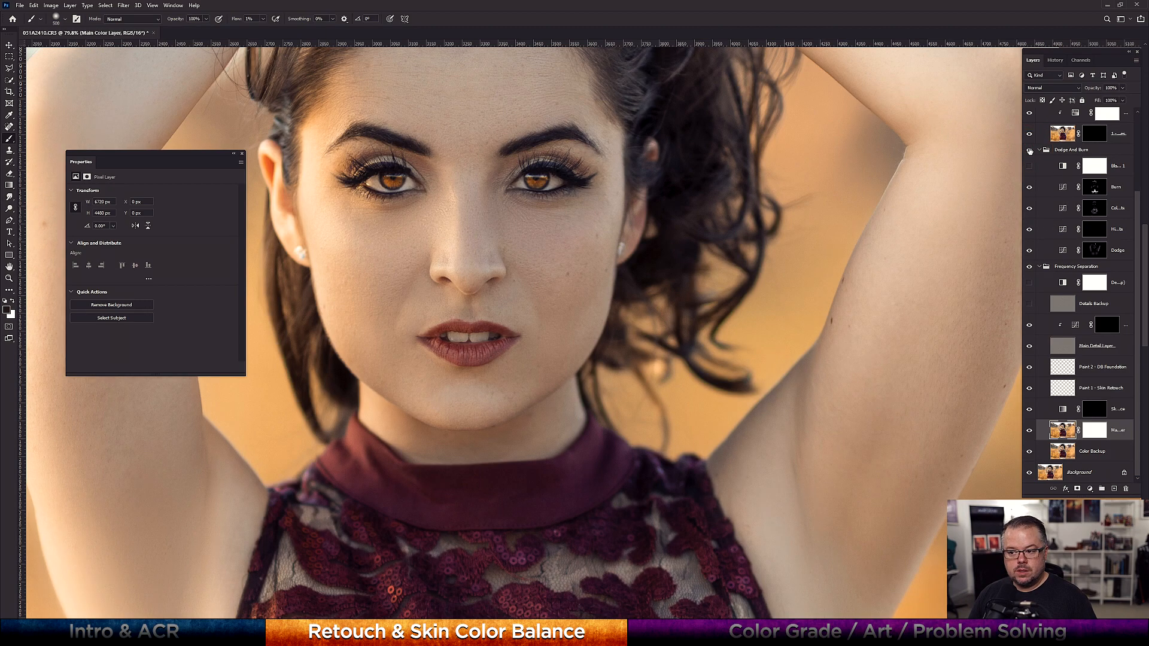
{"action": "left_click", "coordinate": [1029, 150]}
{"action": "left_click", "coordinate": [1030, 151]}
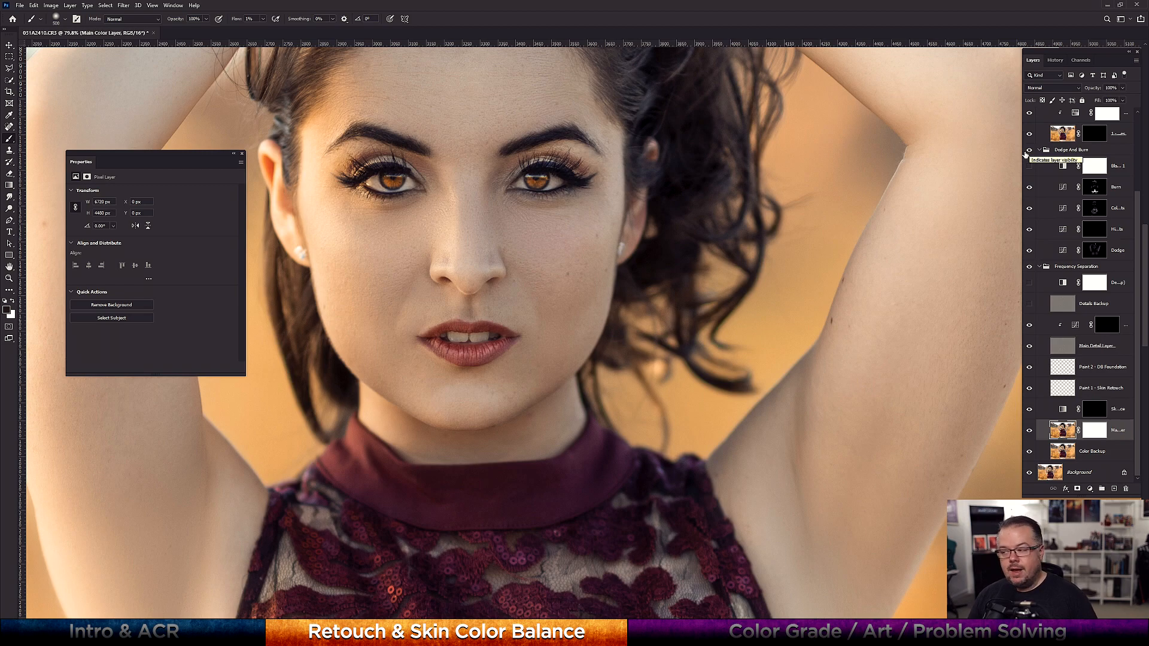
{"action": "left_click", "coordinate": [1029, 150]}
{"action": "left_click", "coordinate": [1030, 151]}
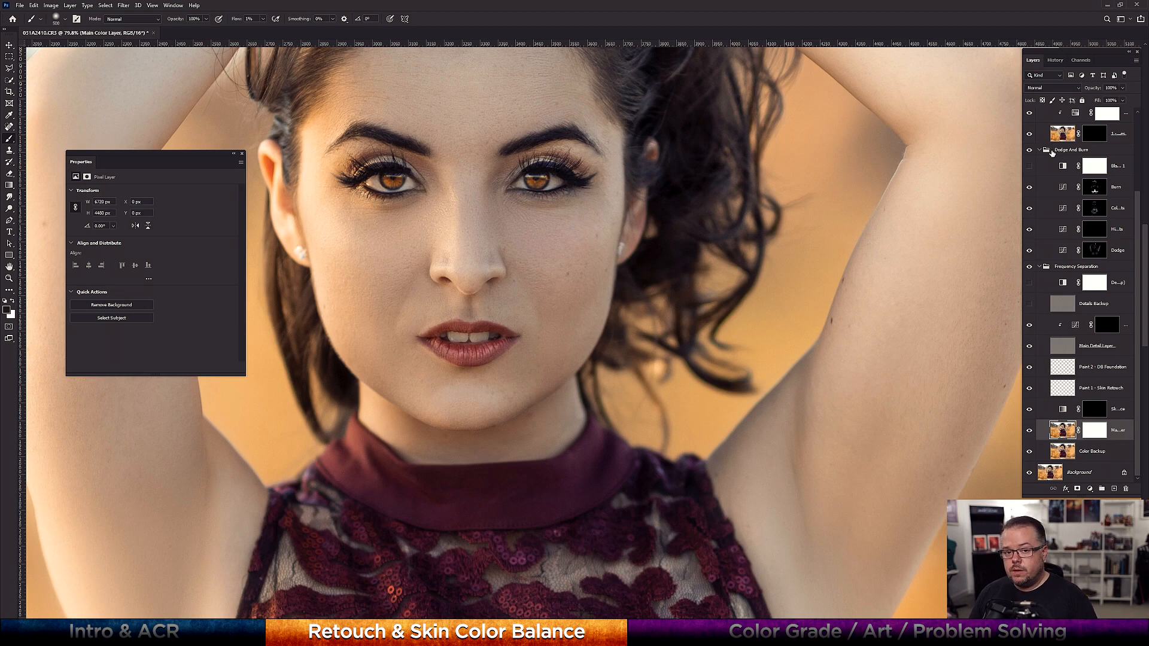
{"action": "left_click", "coordinate": [1029, 151]}
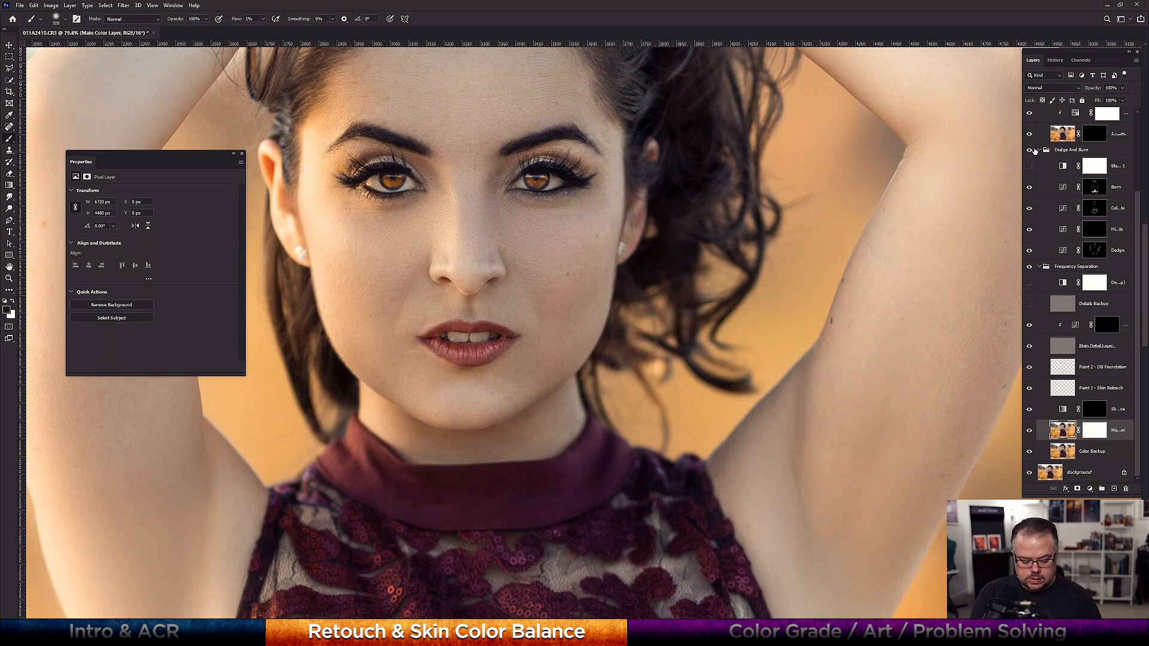
Check the effect of the Dodge And Burn group again on the full image
{"action": "key", "text": "ctrl+0"}
{"action": "left_click", "coordinate": [1028, 152]}
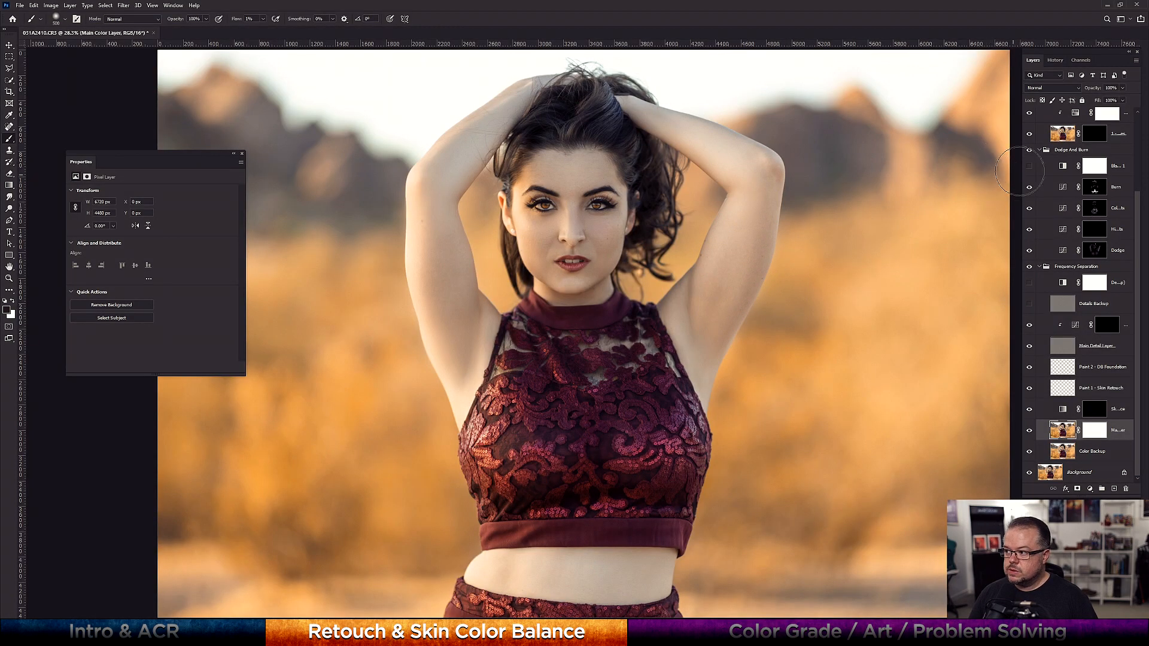
{"action": "left_click", "coordinate": [1029, 151]}
{"action": "left_click", "coordinate": [1030, 151]}
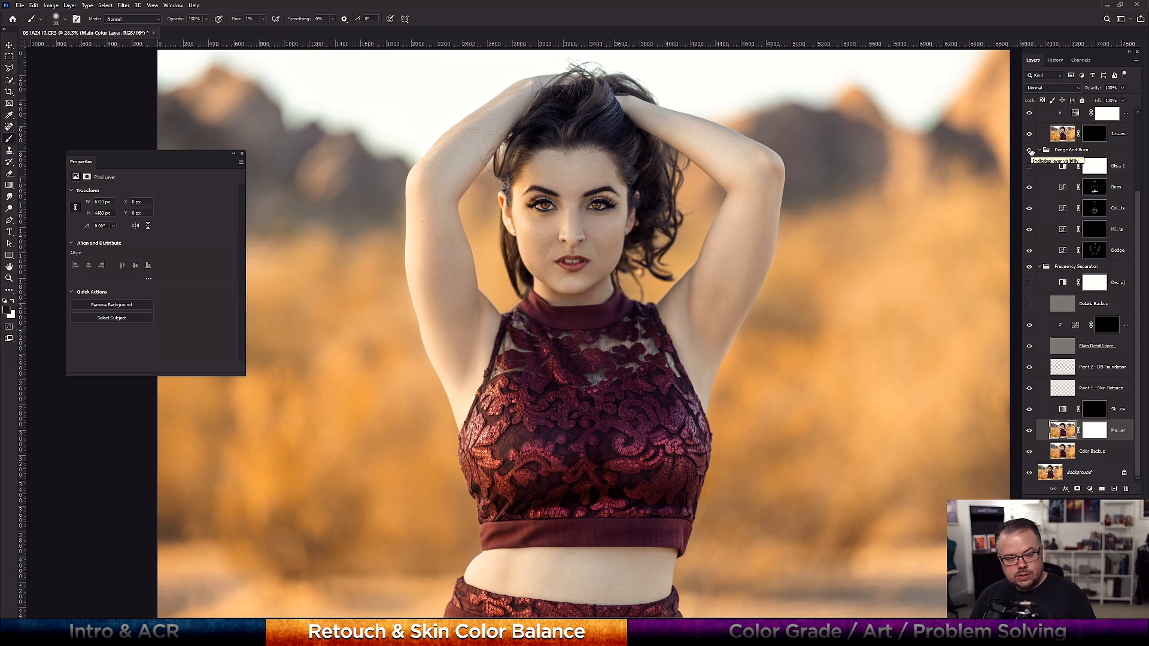
{"action": "left_click", "coordinate": [1030, 150]}
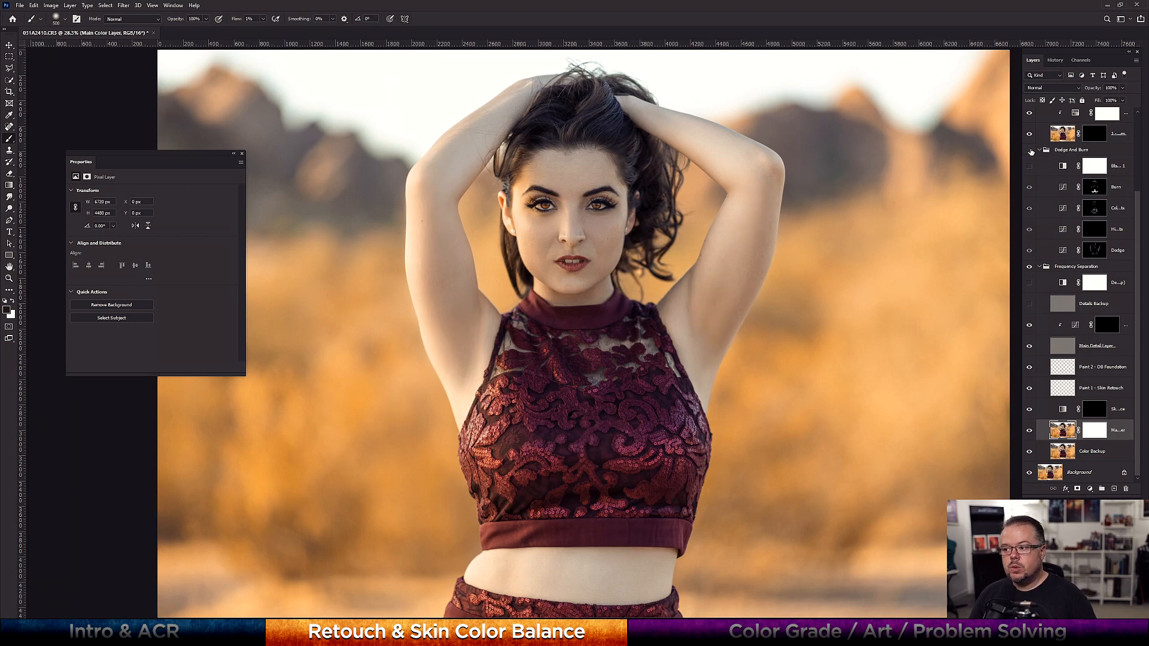
Compare the full portrait several times with the Dodge And Burn group hidden and shown
{"action": "left_click", "coordinate": [1030, 151]}
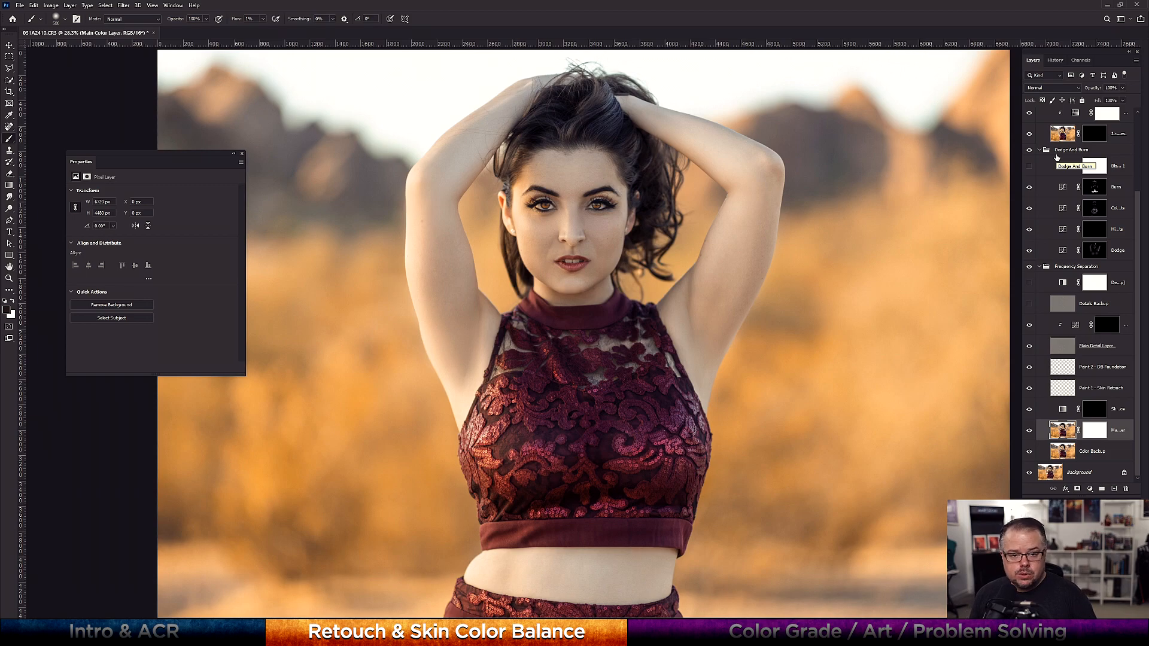
{"action": "left_click", "coordinate": [1029, 150]}
{"action": "left_click", "coordinate": [1029, 150]}
{"action": "left_click", "coordinate": [1029, 150]}
{"action": "left_click", "coordinate": [1029, 150]}
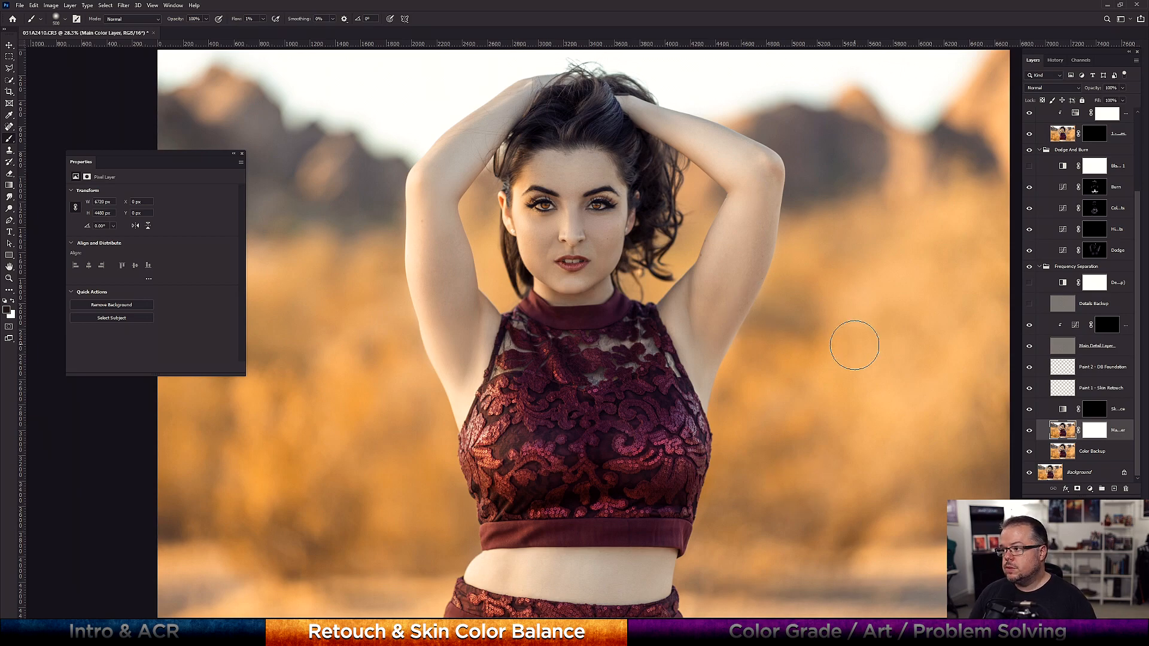
{"action": "left_click", "coordinate": [1029, 150]}
{"action": "left_click", "coordinate": [1028, 150]}
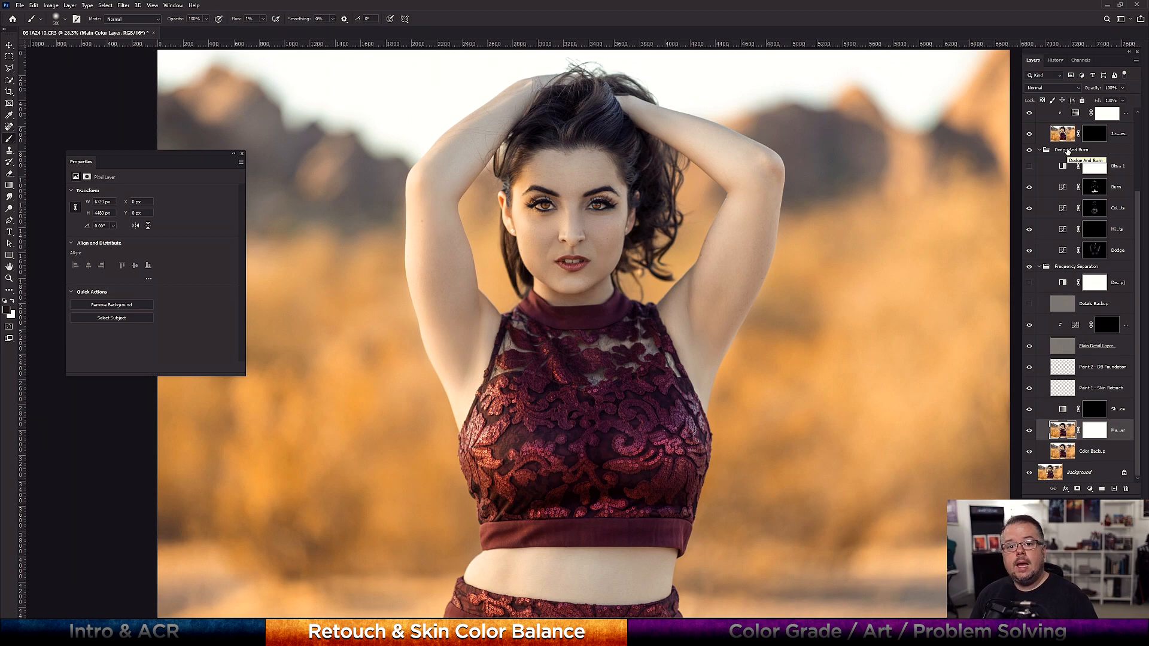
{"action": "left_click", "coordinate": [1028, 150]}
{"action": "left_click", "coordinate": [1029, 150]}
{"action": "left_click", "coordinate": [1029, 151]}
{"action": "left_click", "coordinate": [1029, 150]}
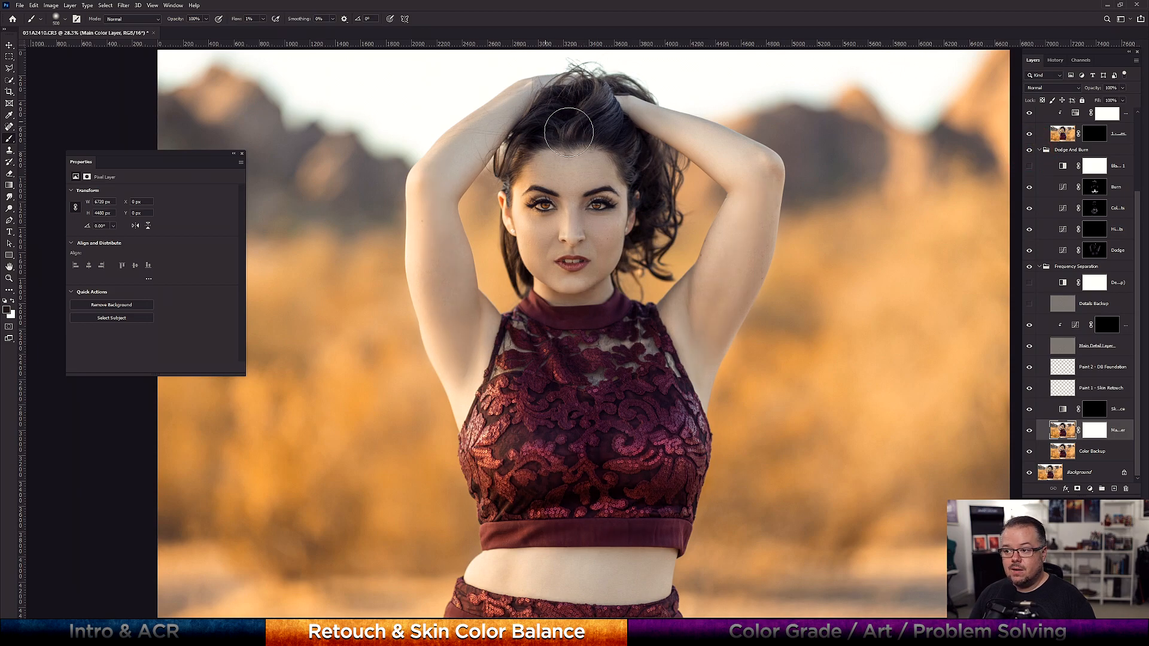
{"action": "left_click", "coordinate": [1030, 151]}
{"action": "left_click", "coordinate": [1030, 151]}
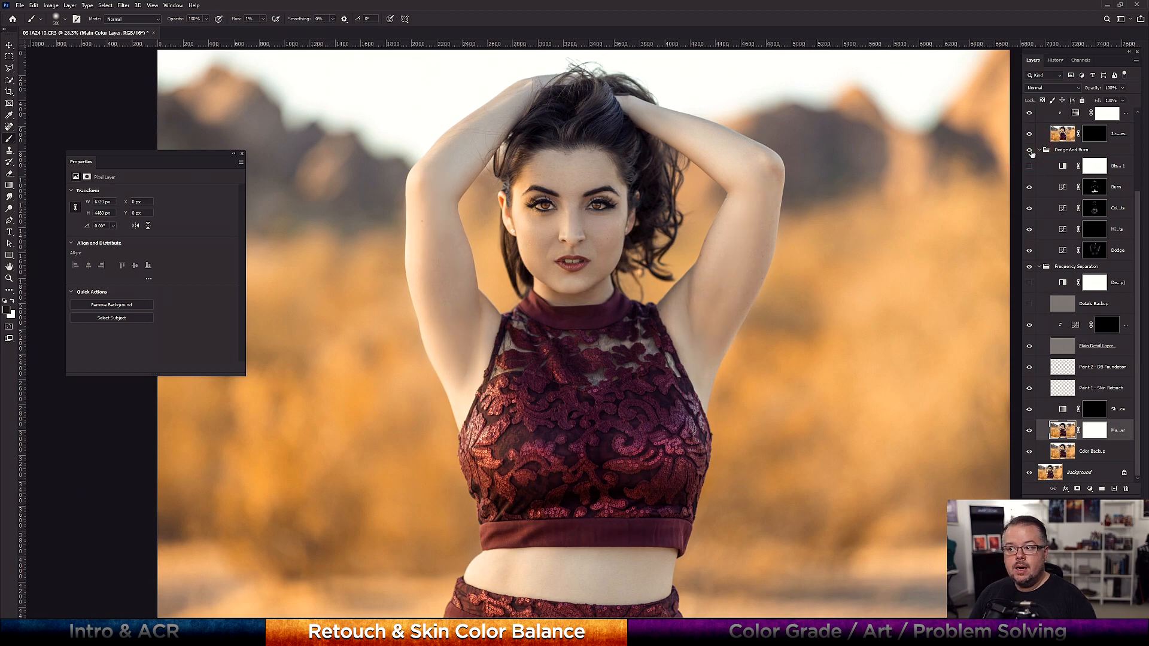
{"action": "left_click", "coordinate": [1030, 151]}
{"action": "left_click", "coordinate": [1029, 151]}
{"action": "left_click", "coordinate": [1029, 151]}
{"action": "left_click", "coordinate": [1029, 151]}
Compare the full portrait with the Eyes group hidden and shown
{"action": "scroll", "coordinate": [1031, 132], "scroll_direction": "up", "scroll_amount": 4}
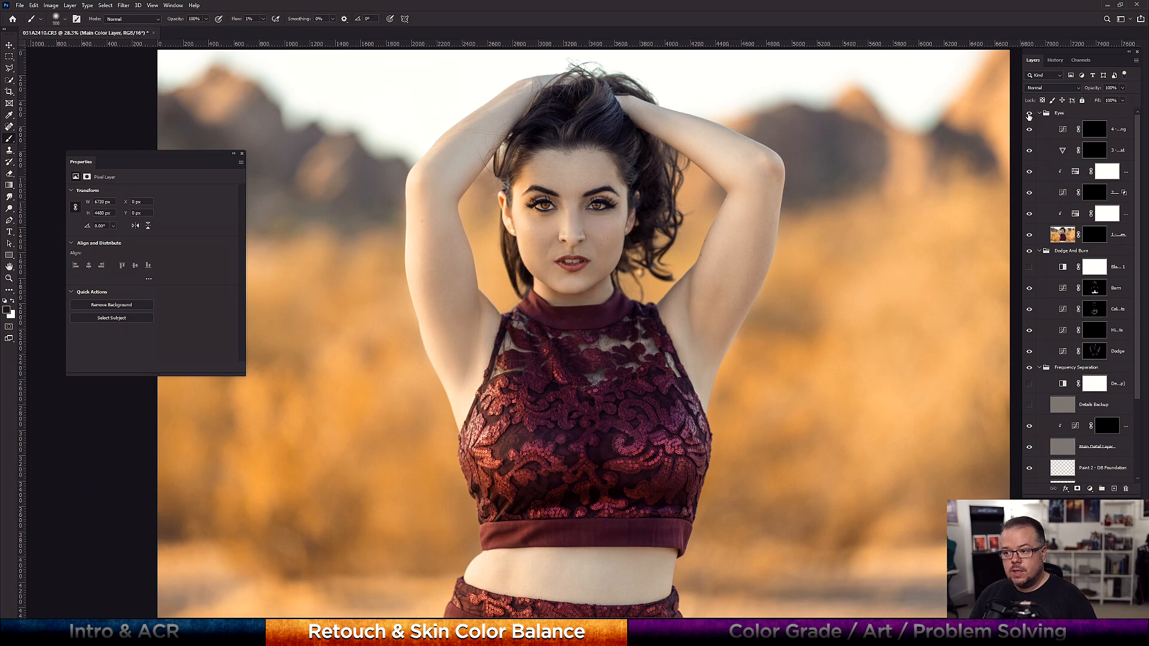
{"action": "left_click", "coordinate": [1029, 115]}
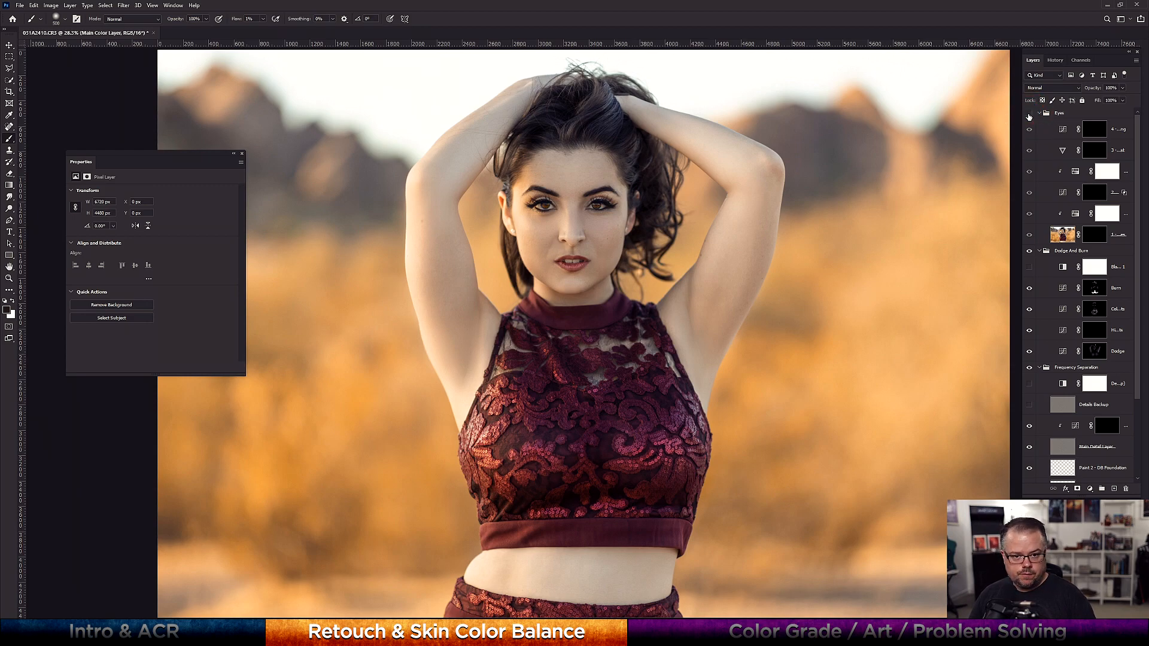
{"action": "left_click", "coordinate": [1030, 114]}
{"action": "left_click", "coordinate": [1029, 114]}
{"action": "left_click", "coordinate": [1029, 115]}
Examine the eyes close up with the Eyes group turned off and on
{"action": "scroll", "coordinate": [576, 184], "scroll_direction": "up", "scroll_amount": 5}
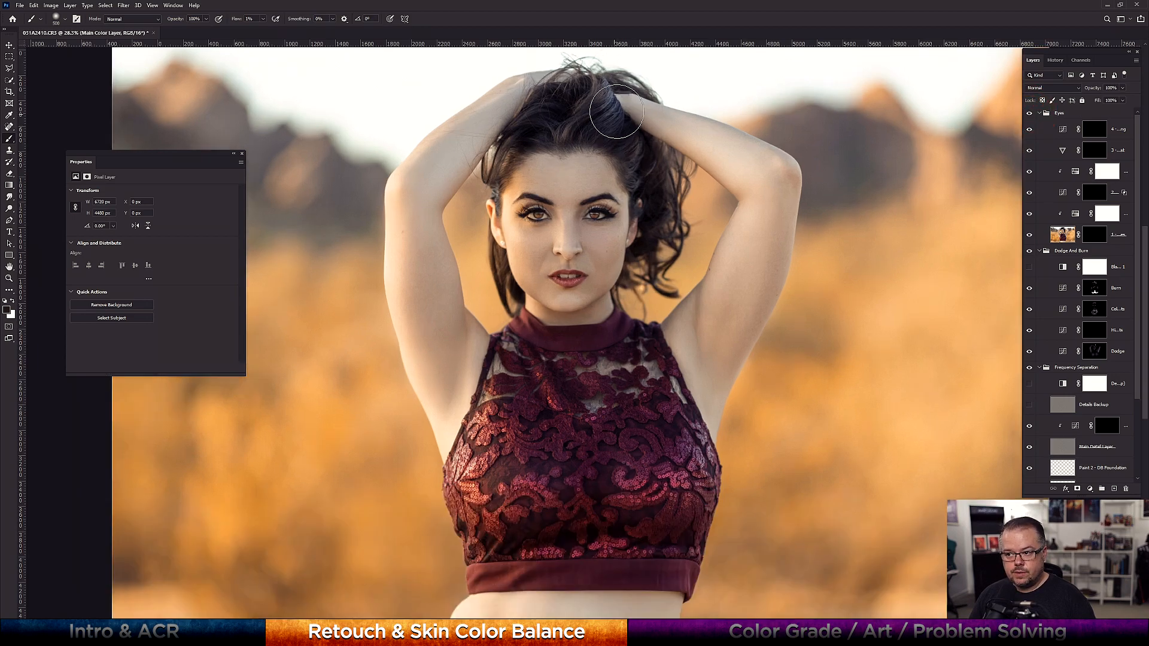
{"action": "scroll", "coordinate": [528, 246], "scroll_direction": "up", "scroll_amount": 3}
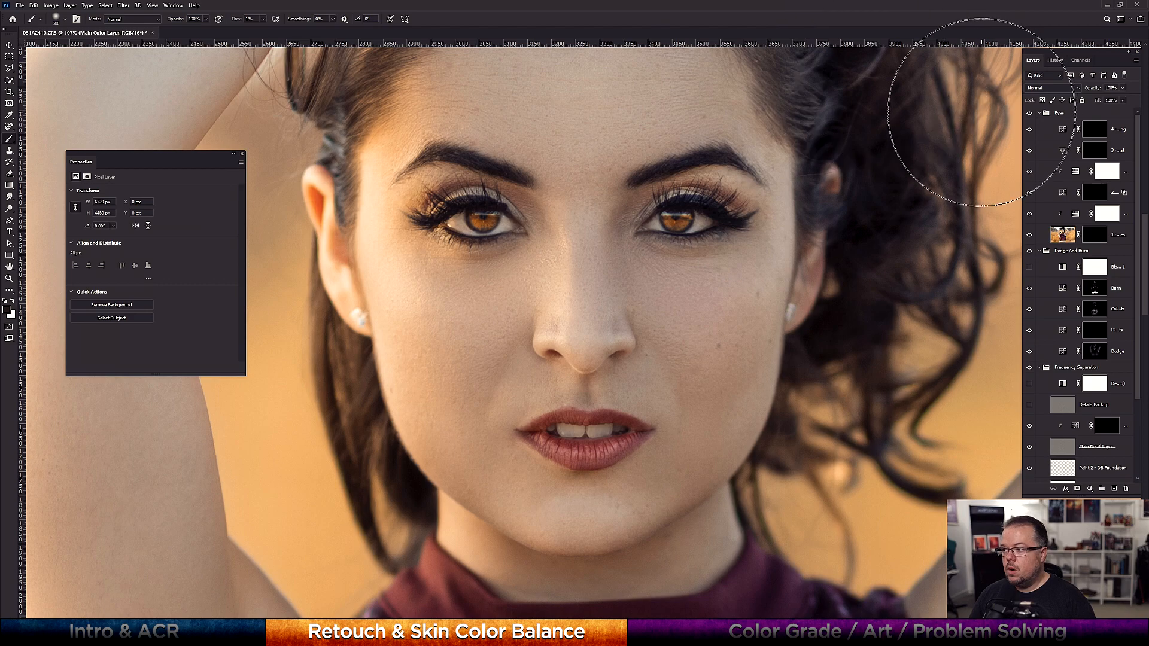
{"action": "left_click", "coordinate": [1029, 114]}
{"action": "left_click", "coordinate": [1029, 115]}
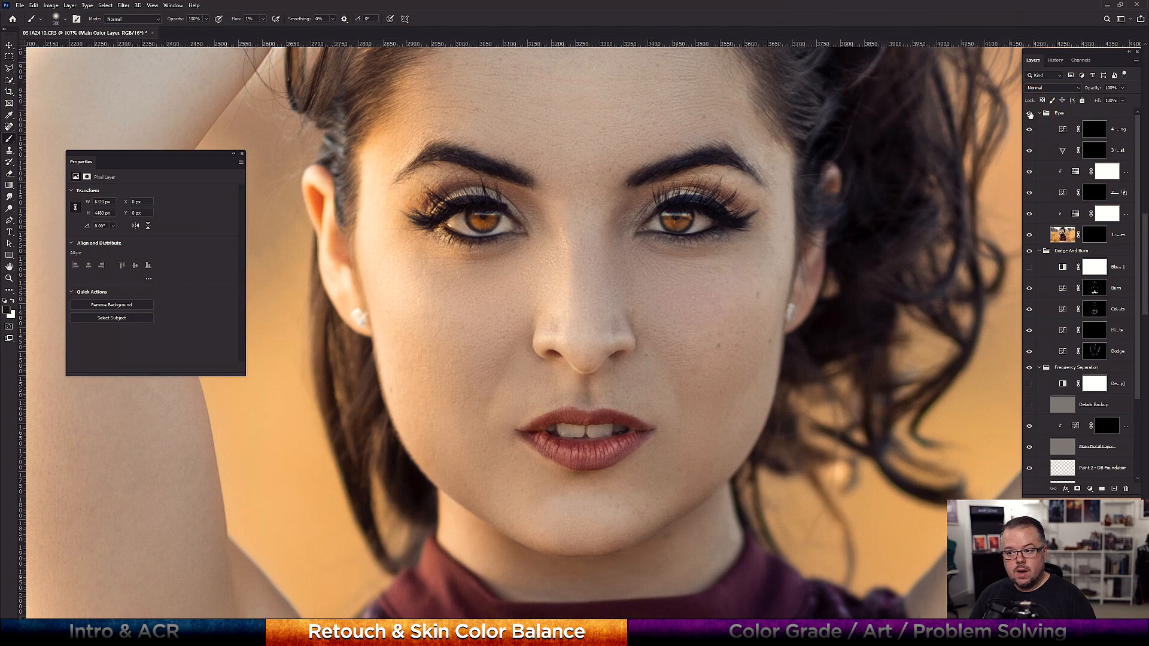
{"action": "left_click", "coordinate": [1030, 115]}
{"action": "left_click", "coordinate": [1029, 115]}
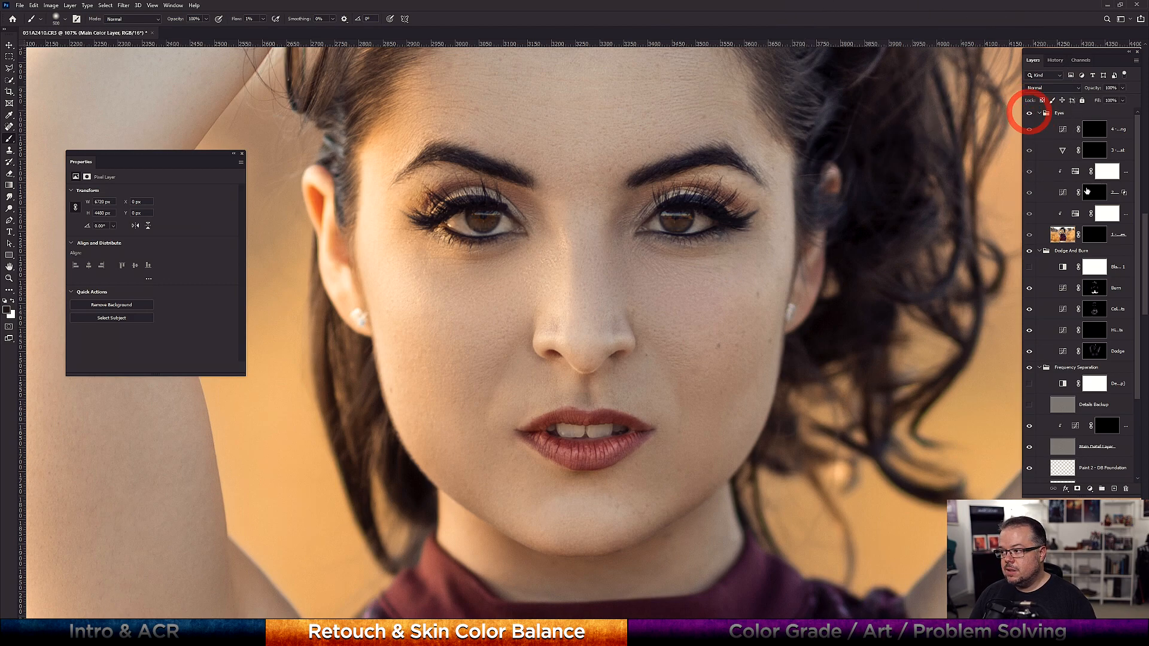
Inspect the saturation setting of the Eyes group's upper Hue/Saturation adjustment, and recheck the group's effect on the full image
{"action": "left_click", "coordinate": [1077, 172]}
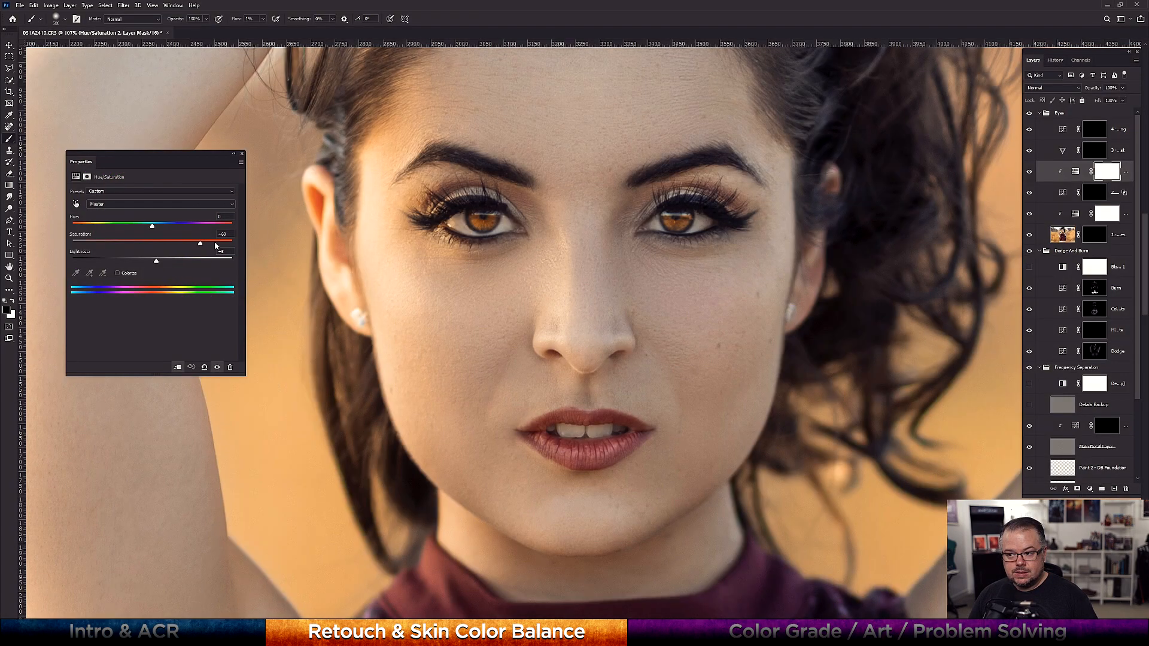
{"action": "mouse_move", "coordinate": [201, 245]}
{"action": "left_mouse_down"}
{"action": "mouse_move", "coordinate": [188, 244]}
{"action": "mouse_move", "coordinate": [200, 243]}
{"action": "left_mouse_up"}
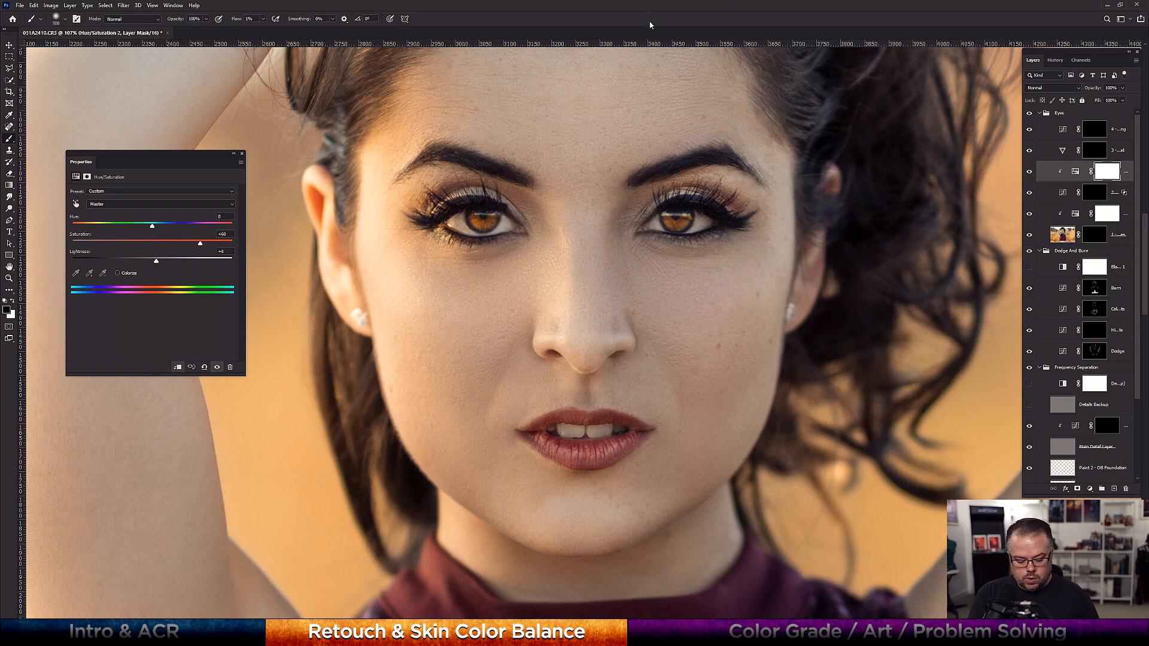
{"action": "key", "text": "ctrl+0"}
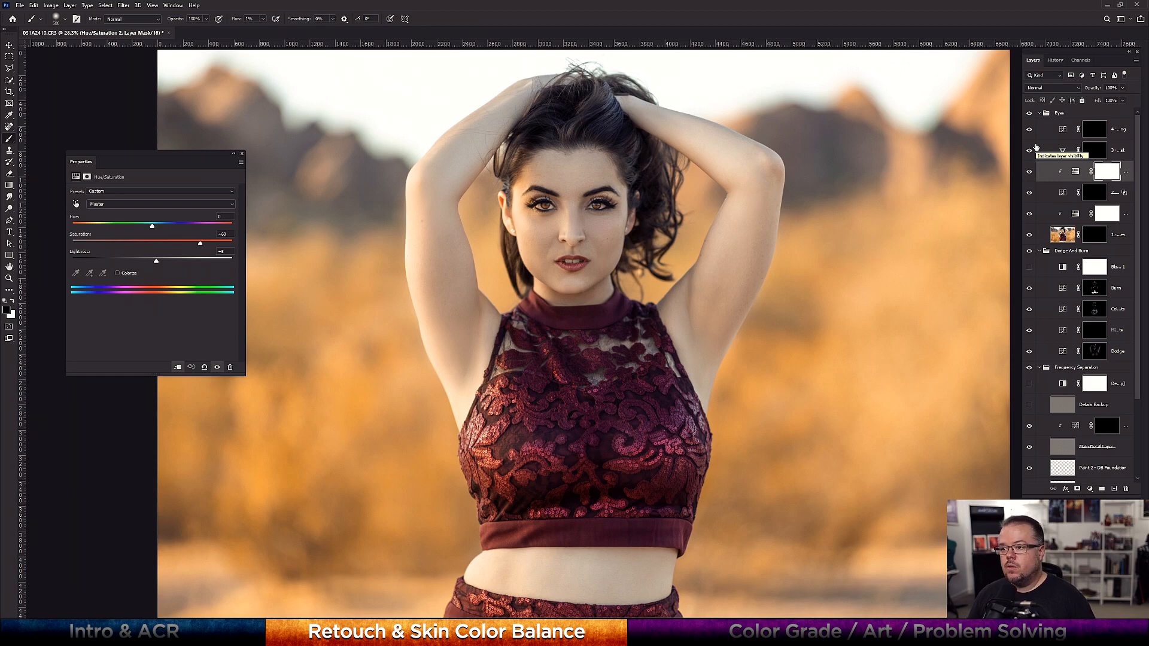
{"action": "left_click", "coordinate": [1030, 113]}
{"action": "left_click", "coordinate": [1030, 113]}
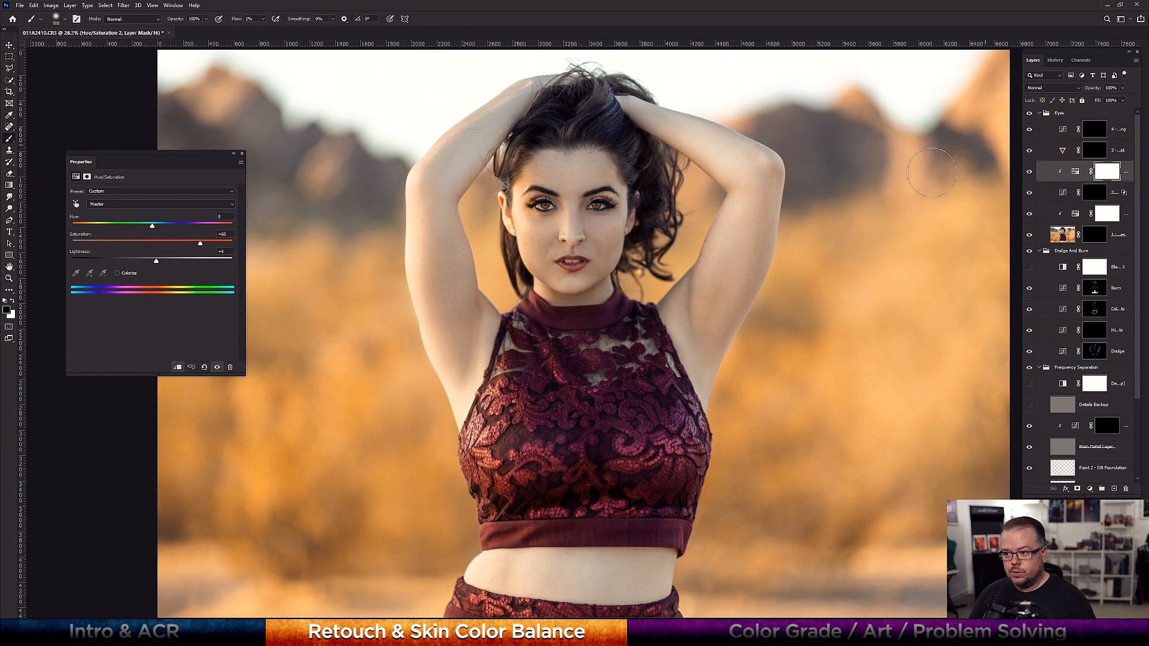
On the Paint 1 - Skin Retouch layer, sample the lip color and paint along the upper lip's edge with a small brush at 5% flow
{"action": "scroll", "coordinate": [1072, 418], "scroll_direction": "down", "scroll_amount": 1}
{"action": "scroll", "coordinate": [1069, 415], "scroll_direction": "down", "scroll_amount": 3}
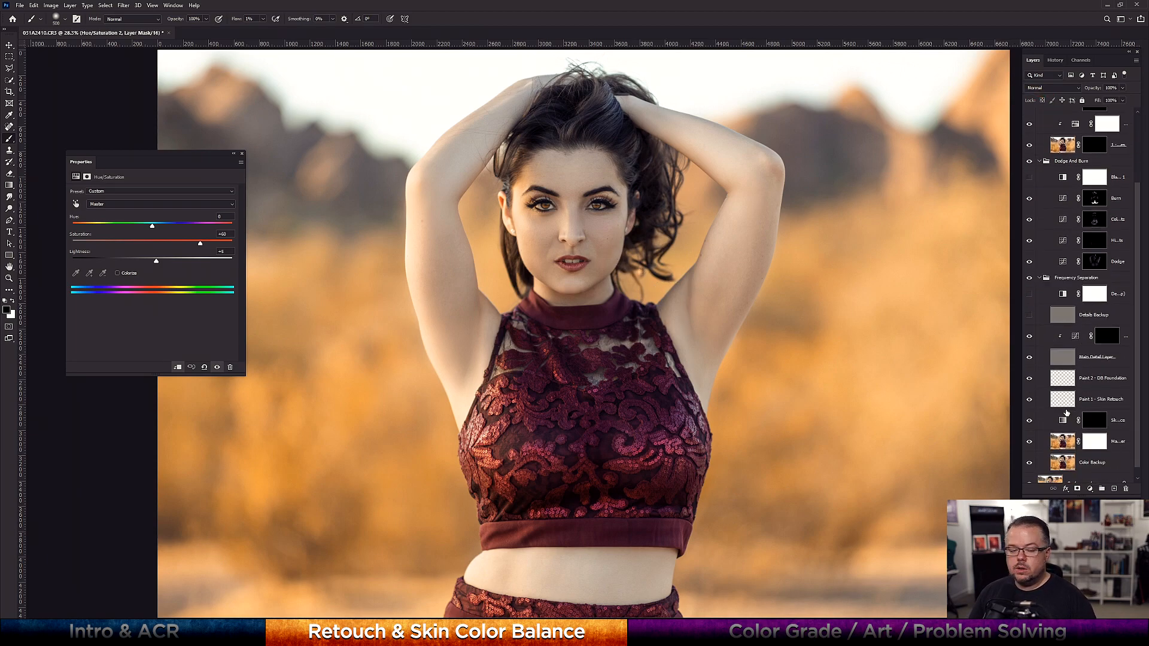
{"action": "scroll", "coordinate": [574, 265], "scroll_direction": "up", "scroll_amount": 5}
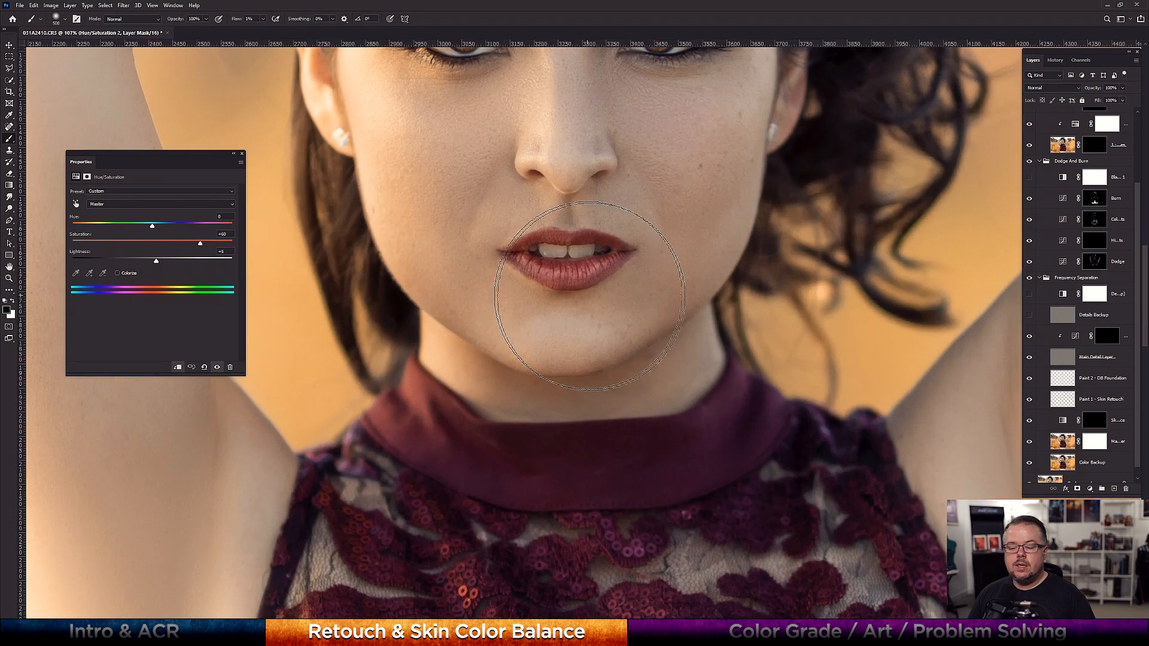
{"action": "scroll", "coordinate": [589, 295], "scroll_direction": "up", "scroll_amount": 6}
{"action": "left_click_drag", "start_coordinate": [456, 231], "coordinate": [527, 398]}
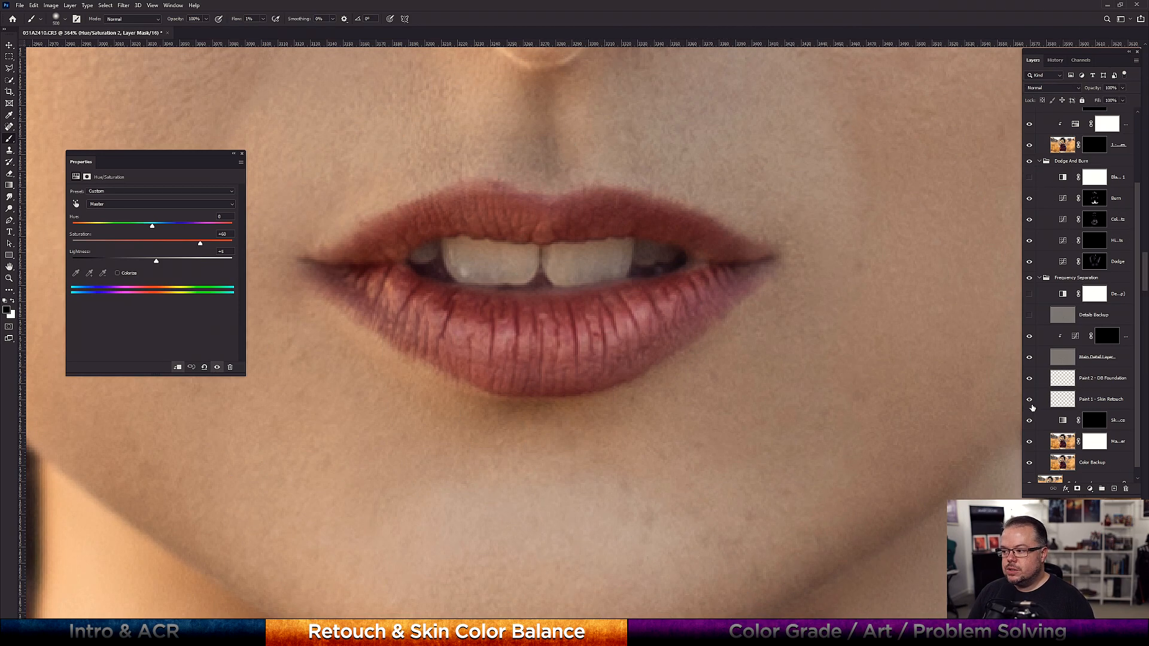
{"action": "left_click", "coordinate": [1069, 402]}
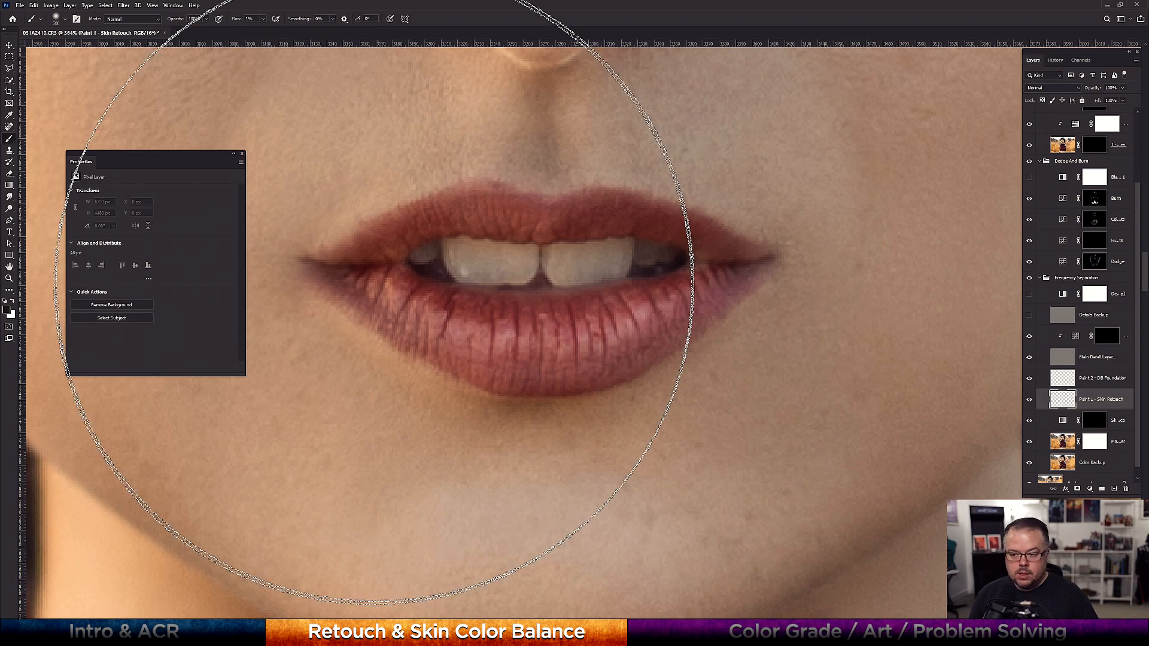
{"action": "left_click", "coordinate": [371, 264], "text": "alt"}
{"action": "key", "text": "shift+1"}
{"action": "key", "text": "bracketleft"}
{"action": "key", "text": "bracketleft"}
{"action": "key", "text": "bracketleft"}
{"action": "key", "text": "bracketleft"}
{"action": "key", "text": "bracketleft"}
{"action": "key", "text": "bracketleft"}
{"action": "key", "text": "bracketleft"}
{"action": "key", "text": "bracketleft"}
{"action": "key", "text": "bracketleft"}
{"action": "key", "text": "bracketleft"}
{"action": "key", "text": "bracketleft"}
{"action": "key", "text": "bracketleft"}
{"action": "key", "text": "bracketleft"}
{"action": "key", "text": "bracketleft"}
{"action": "key", "text": "bracketleft"}
{"action": "key", "text": "bracketleft"}
{"action": "key", "text": "bracketleft"}
{"action": "key", "text": "bracketleft"}
{"action": "key", "text": "bracketleft"}
{"action": "key", "text": "bracketleft"}
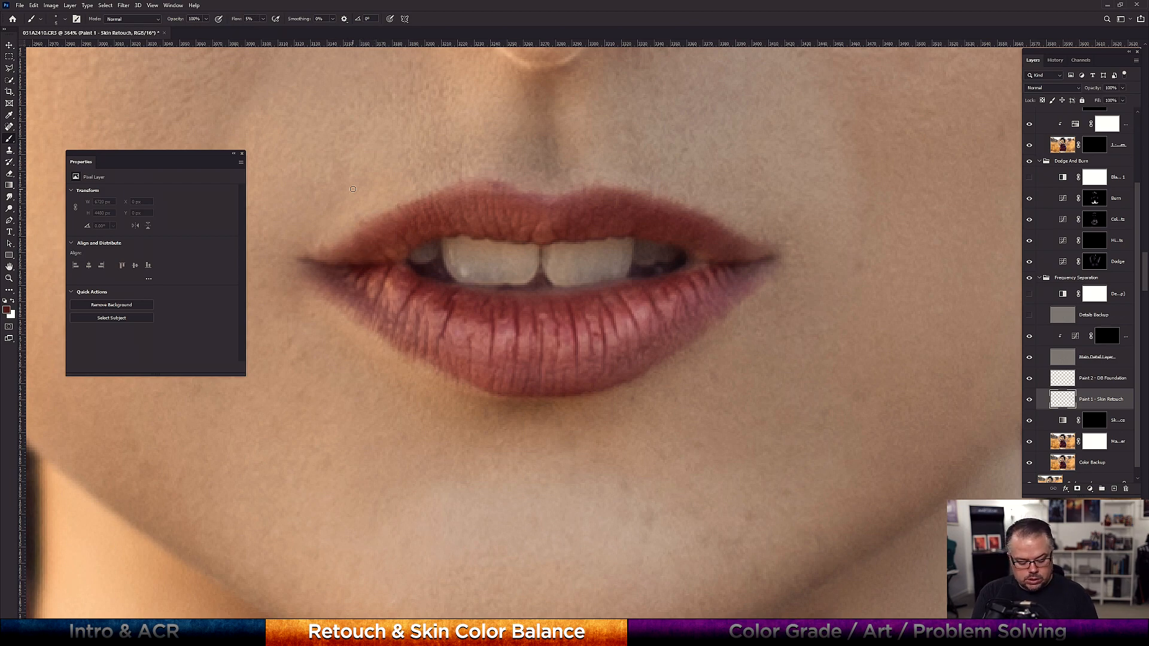
{"action": "key", "text": "bracketright"}
{"action": "key", "text": "bracketright"}
{"action": "key", "text": "bracketright"}
{"action": "left_click_drag", "start_coordinate": [343, 249], "coordinate": [398, 214]}
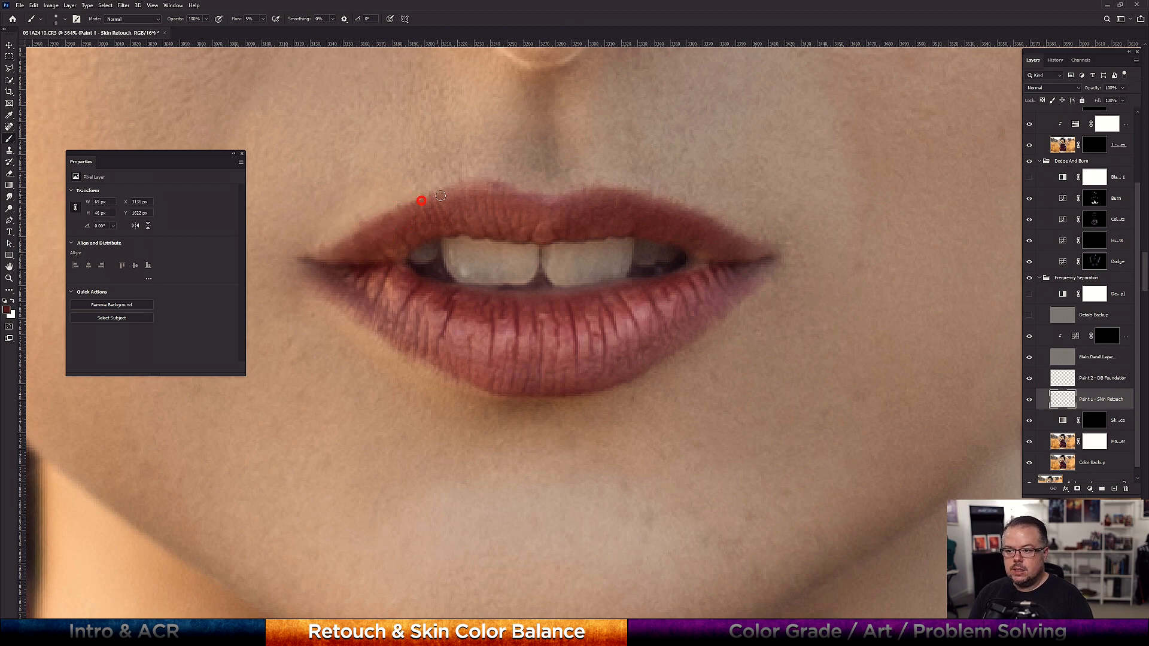
{"action": "left_click_drag", "start_coordinate": [476, 181], "coordinate": [531, 203]}
{"action": "key", "text": "bracketright"}
{"action": "key", "text": "bracketright"}
{"action": "left_click_drag", "start_coordinate": [440, 201], "coordinate": [482, 195]}
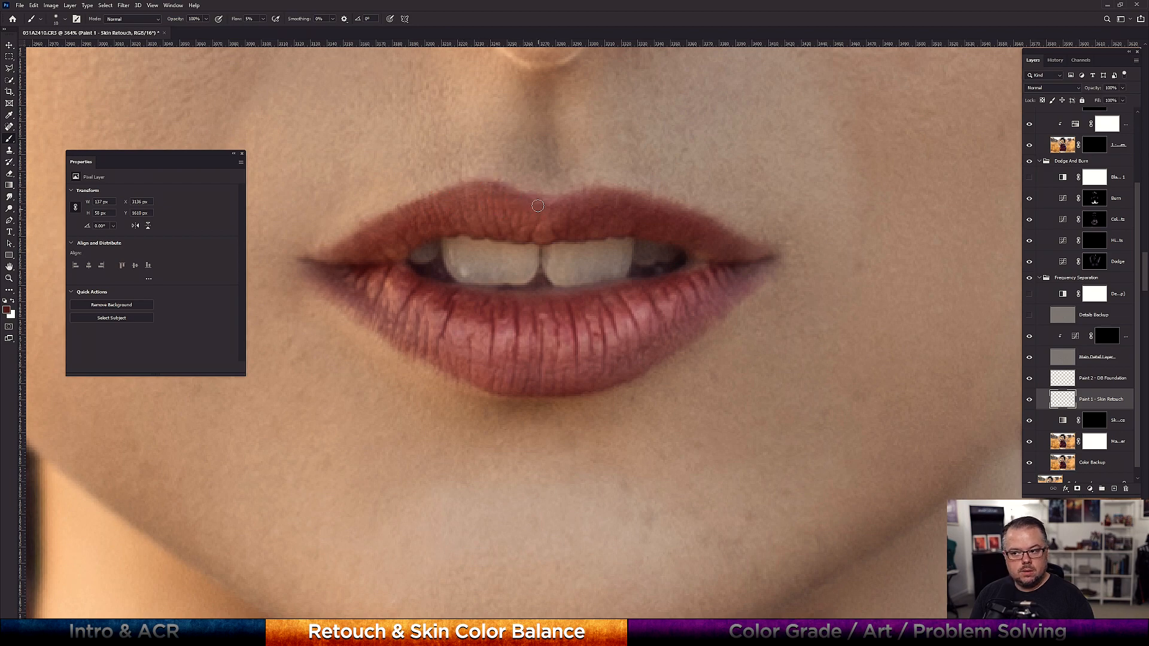
{"action": "mouse_move", "coordinate": [551, 210]}
{"action": "left_mouse_down"}
{"action": "mouse_move", "coordinate": [583, 197]}
{"action": "mouse_move", "coordinate": [682, 210]}
{"action": "left_mouse_up"}
Paint the sampled lip color along the lower lip's outline to even out and define its edge
{"action": "mouse_move", "coordinate": [703, 307]}
{"action": "left_mouse_down"}
{"action": "mouse_move", "coordinate": [727, 300]}
{"action": "mouse_move", "coordinate": [697, 333]}
{"action": "left_mouse_up"}
{"action": "mouse_move", "coordinate": [764, 266]}
{"action": "left_mouse_down"}
{"action": "mouse_move", "coordinate": [741, 301]}
{"action": "mouse_move", "coordinate": [777, 261]}
{"action": "mouse_move", "coordinate": [659, 359]}
{"action": "mouse_move", "coordinate": [728, 296]}
{"action": "mouse_move", "coordinate": [658, 356]}
{"action": "mouse_move", "coordinate": [578, 298]}
{"action": "mouse_move", "coordinate": [460, 338]}
{"action": "mouse_move", "coordinate": [512, 383]}
{"action": "mouse_move", "coordinate": [444, 356]}
{"action": "mouse_move", "coordinate": [496, 388]}
{"action": "mouse_move", "coordinate": [373, 318]}
{"action": "left_mouse_up"}
{"action": "key", "text": "bracketright"}
{"action": "key", "text": "bracketright"}
{"action": "key", "text": "bracketright"}
{"action": "key", "text": "bracketleft"}
{"action": "key", "text": "bracketleft"}
{"action": "key", "text": "bracketright"}
{"action": "key", "text": "bracketright"}
{"action": "left_click", "coordinate": [305, 244]}
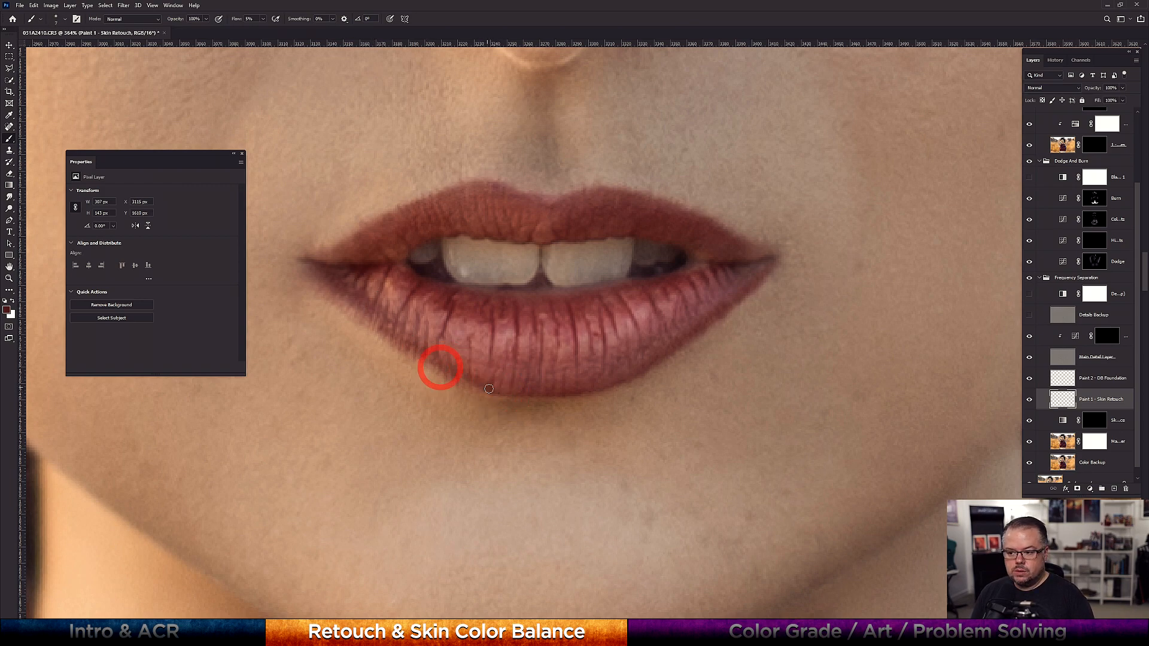
Strengthen the lip color at both mouth corners and along the upper lip with further soft brush strokes
{"action": "left_click", "coordinate": [762, 270]}
{"action": "mouse_move", "coordinate": [762, 269]}
{"action": "left_mouse_down"}
{"action": "mouse_move", "coordinate": [731, 265]}
{"action": "mouse_move", "coordinate": [759, 258]}
{"action": "mouse_move", "coordinate": [487, 205]}
{"action": "left_mouse_up"}
{"action": "key", "text": "bracketright"}
{"action": "key", "text": "bracketright"}
{"action": "left_click_drag", "start_coordinate": [404, 222], "coordinate": [438, 213]}
{"action": "left_click_drag", "start_coordinate": [319, 261], "coordinate": [388, 224]}
{"action": "key", "text": "bracketleft"}
{"action": "left_click_drag", "start_coordinate": [339, 280], "coordinate": [368, 263]}
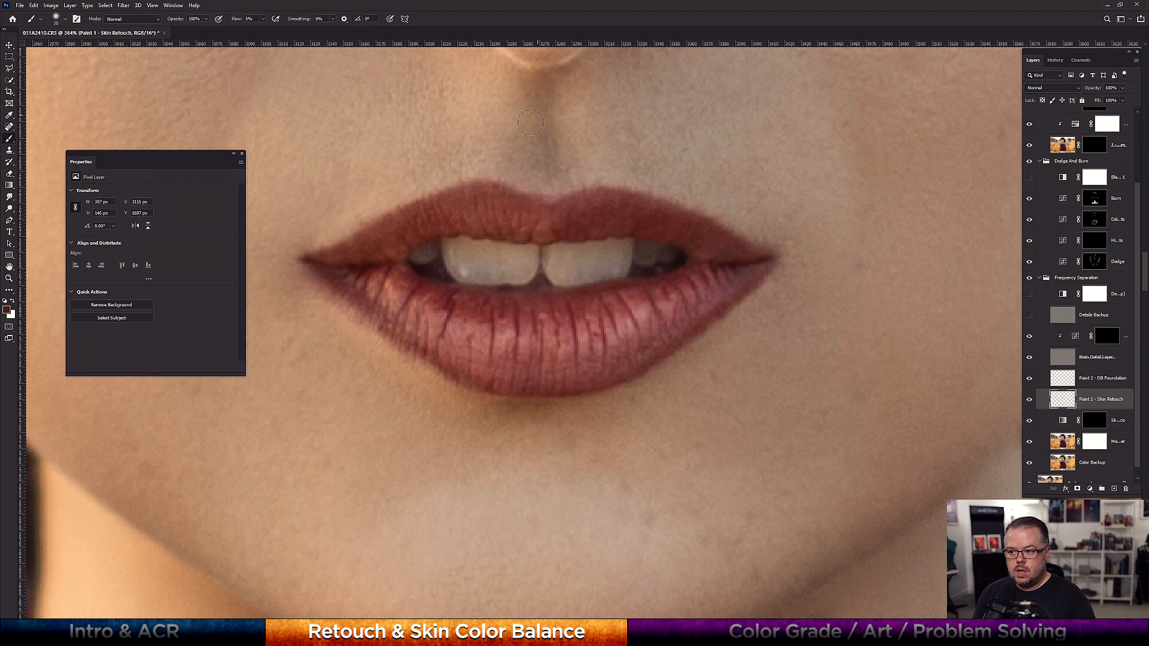
Sample nearby skin tones around the mouth and paint them along the outer lip edges to clean up the outline
{"action": "left_click", "coordinate": [529, 180], "text": "alt"}
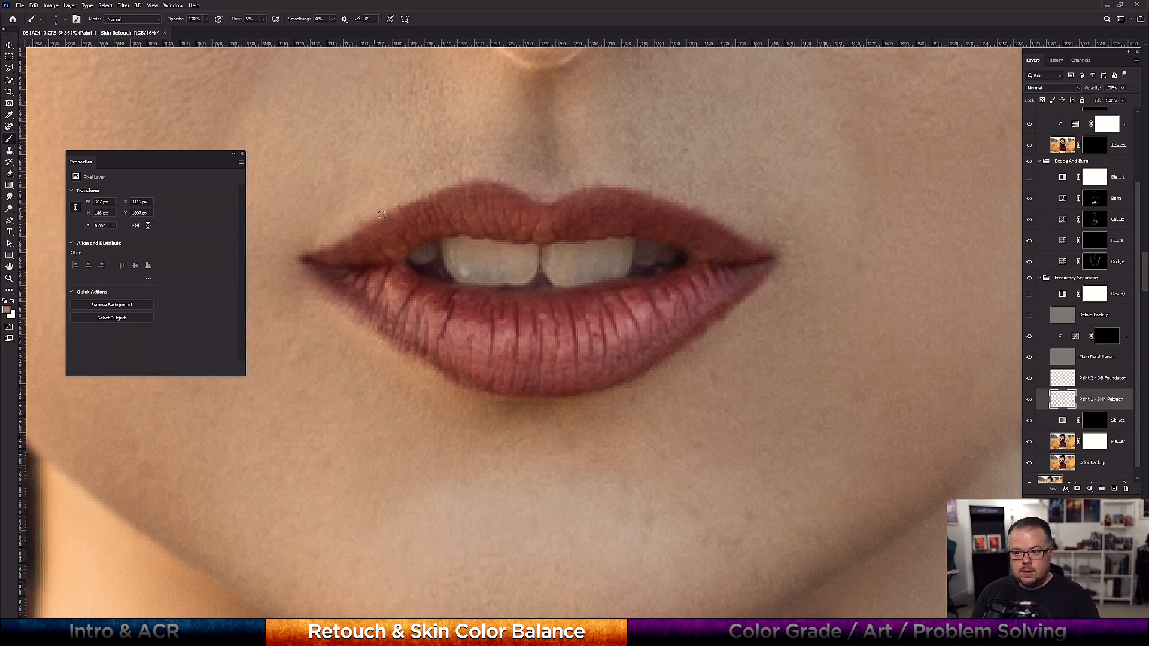
{"action": "left_click", "coordinate": [362, 205], "text": "alt"}
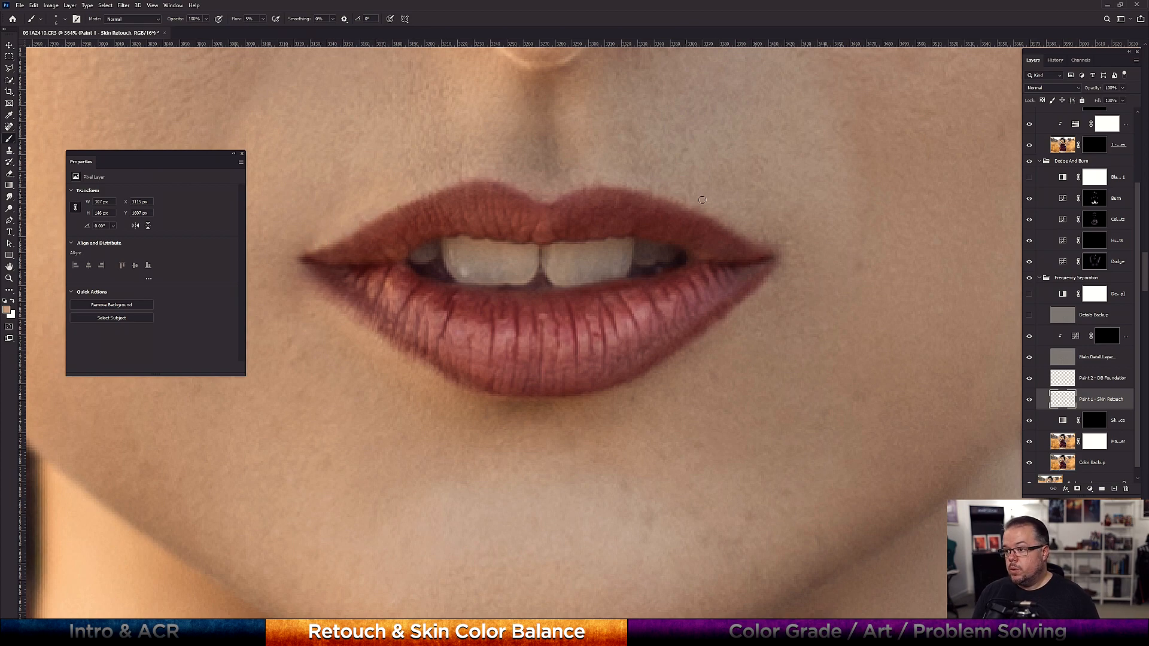
{"action": "left_click", "coordinate": [723, 203], "text": "alt"}
{"action": "left_click", "coordinate": [762, 238], "text": "alt"}
{"action": "left_click", "coordinate": [436, 408], "text": "alt"}
{"action": "mouse_move", "coordinate": [470, 402]}
{"action": "left_mouse_down"}
{"action": "mouse_move", "coordinate": [527, 412]}
{"action": "mouse_move", "coordinate": [512, 406]}
{"action": "left_mouse_up"}
{"action": "left_click", "coordinate": [515, 407], "text": "alt"}
{"action": "left_click", "coordinate": [465, 386]}
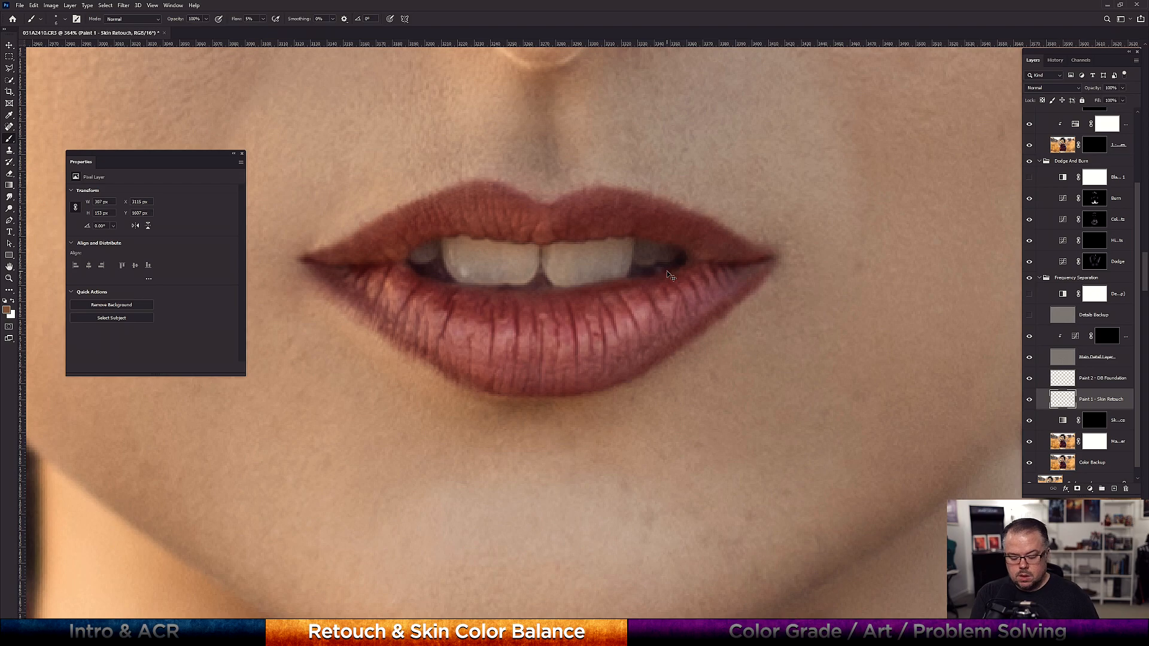
Compare the face with the Paint 1 - Skin Retouch layer hidden and shown
{"action": "key", "text": "ctrl+0"}
{"action": "scroll", "coordinate": [593, 258], "scroll_direction": "up", "scroll_amount": 9}
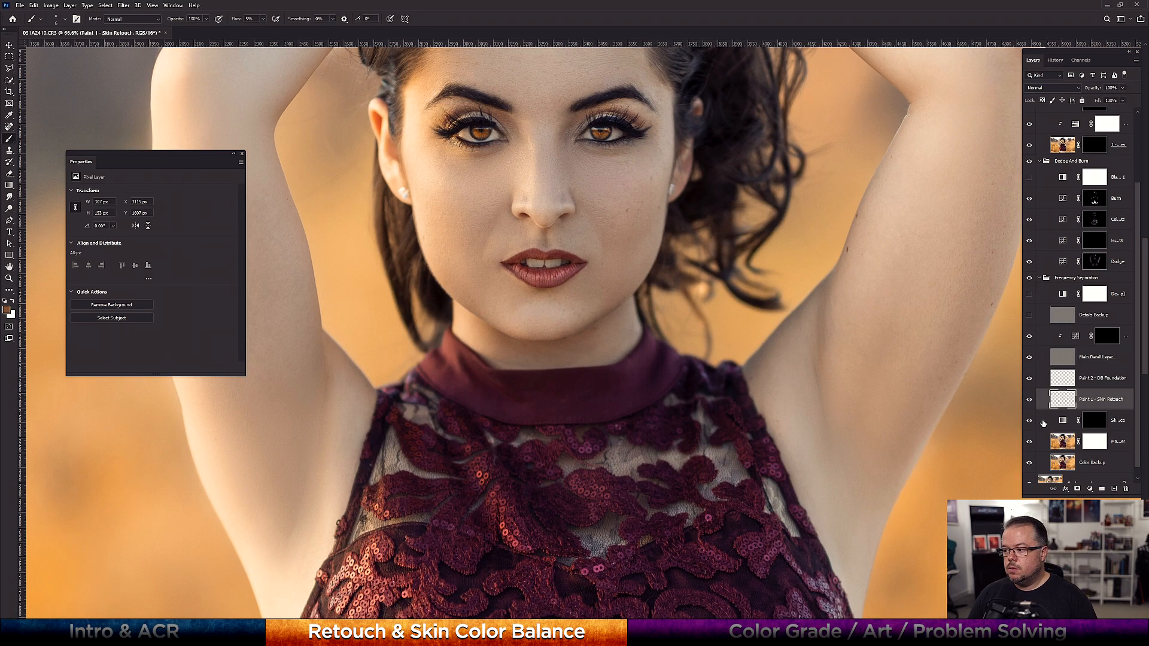
{"action": "left_click", "coordinate": [1029, 399]}
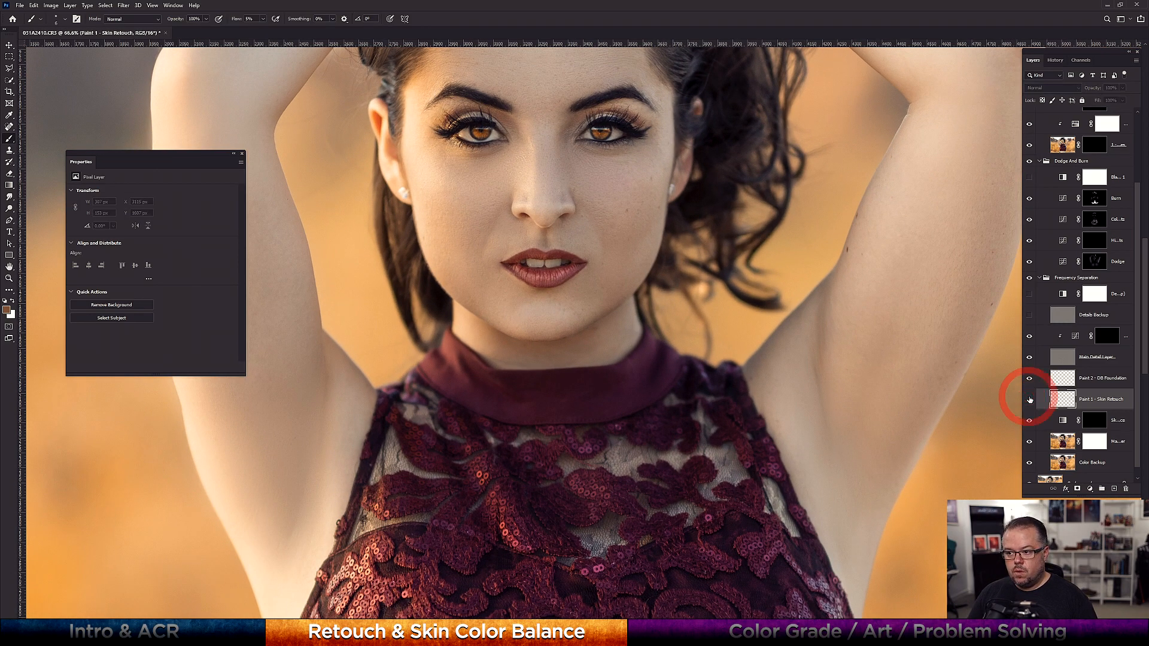
{"action": "left_click", "coordinate": [1029, 400]}
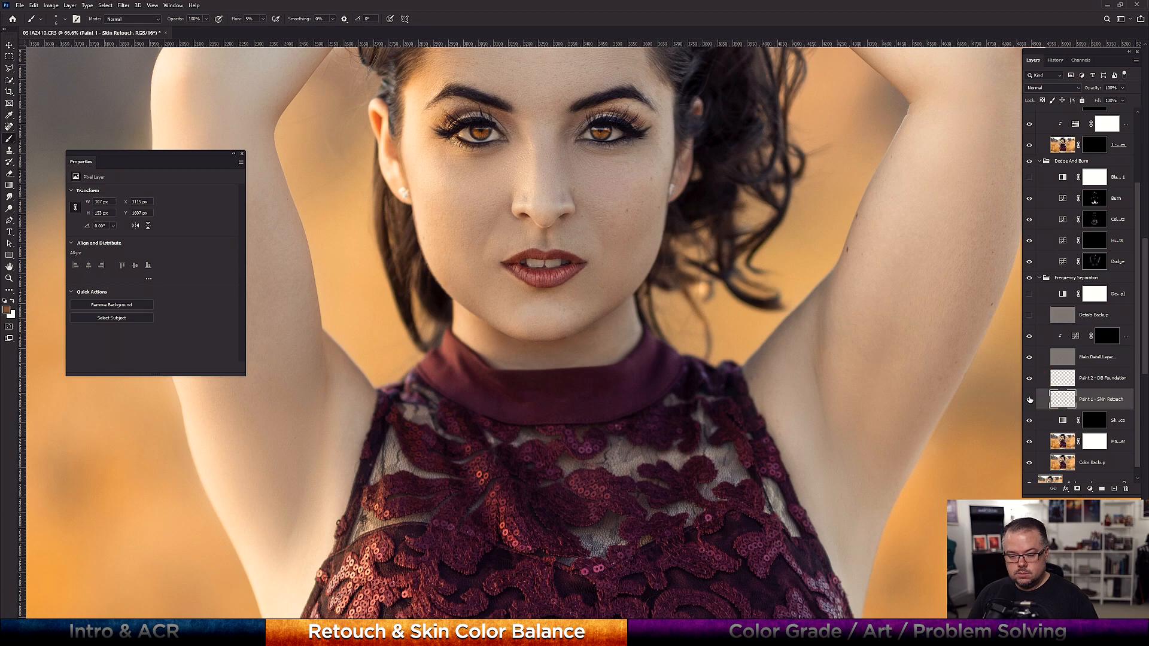
{"action": "left_click", "coordinate": [1029, 399]}
{"action": "left_click", "coordinate": [1030, 399]}
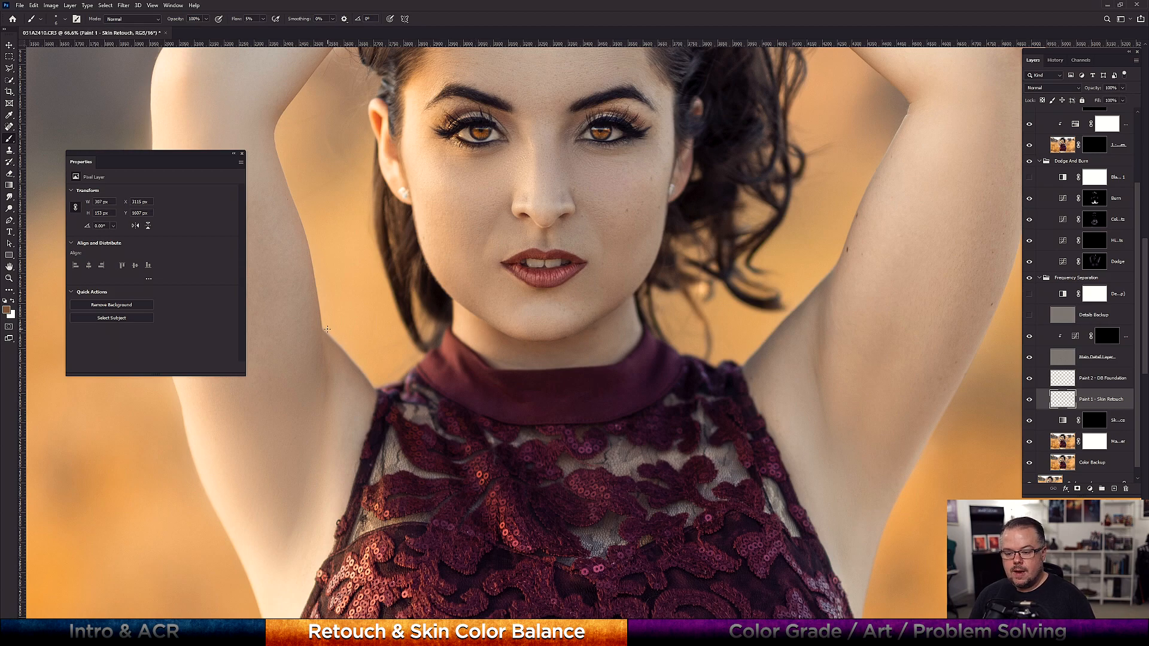
Set the dark stop of the Skin Color Balance gradient map to a58b79, sampled from the darker skin of the upper arm
{"action": "key", "text": "ctrl+0"}
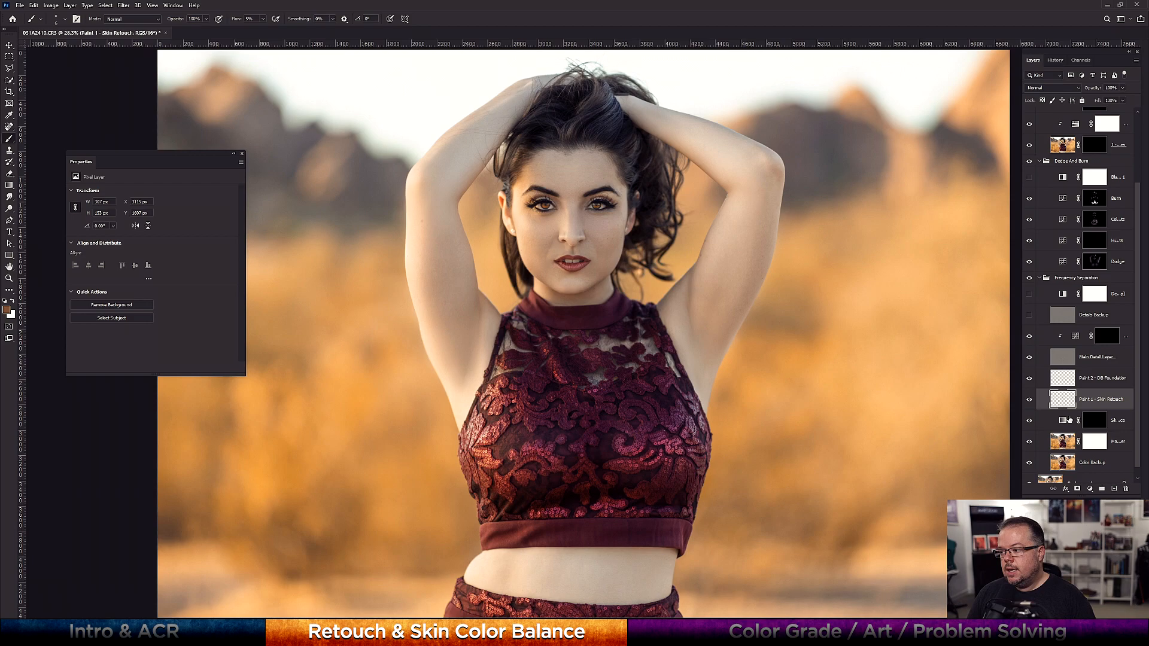
{"action": "left_click", "coordinate": [1082, 426]}
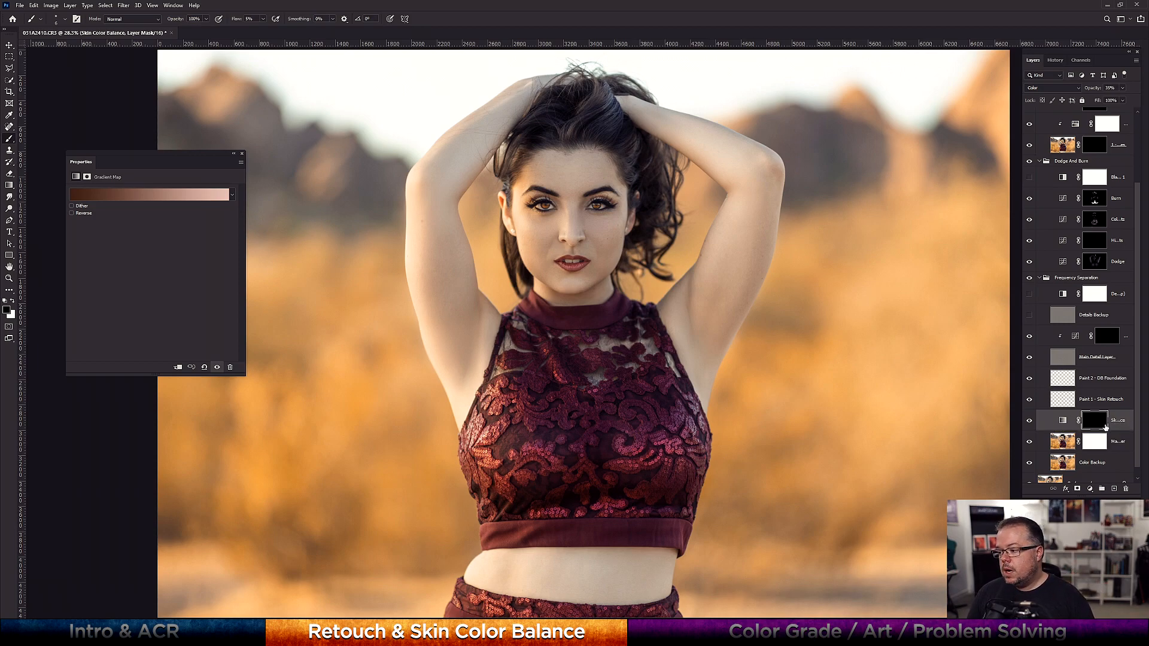
{"action": "left_click", "coordinate": [1067, 423]}
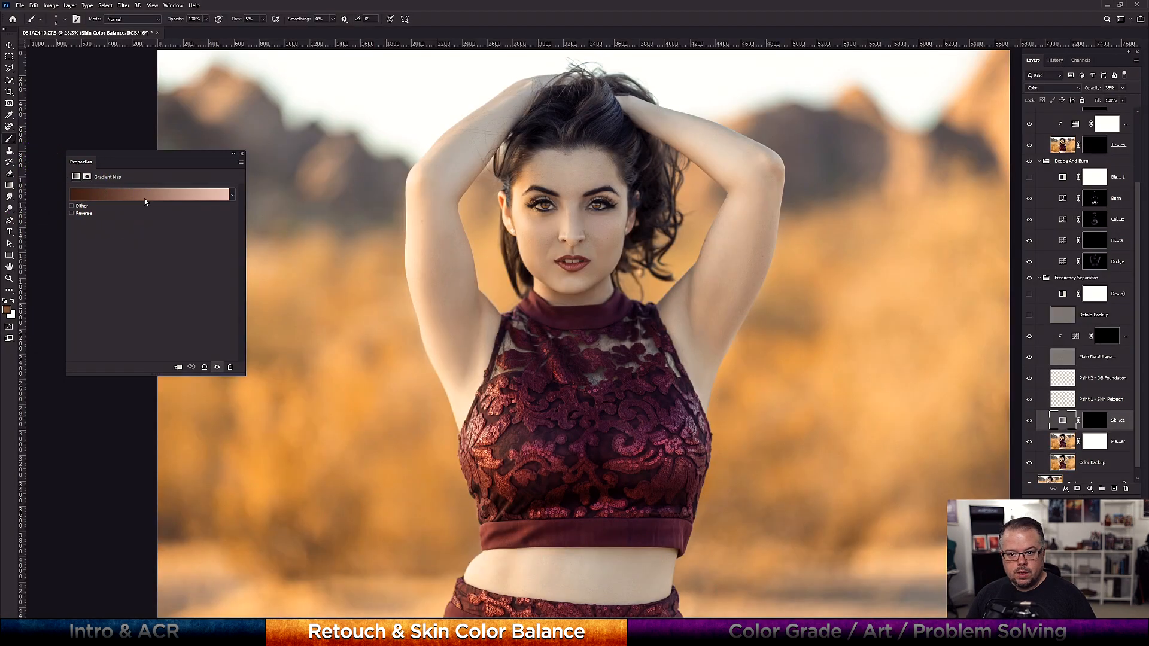
{"action": "left_click", "coordinate": [146, 198]}
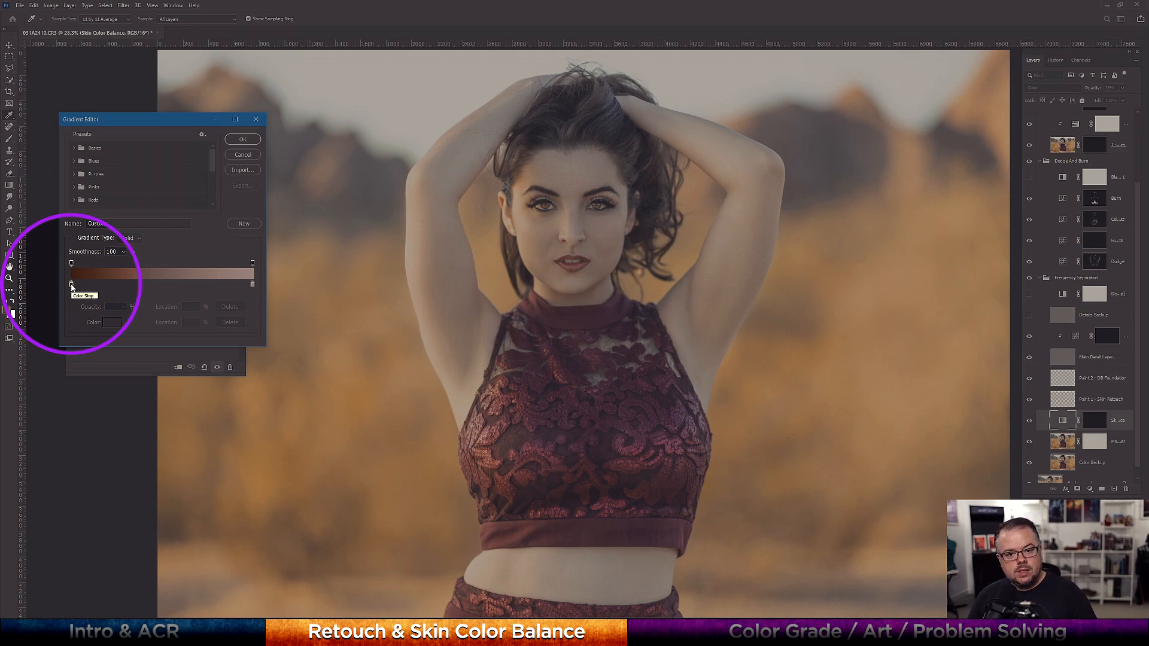
{"action": "left_click", "coordinate": [71, 285]}
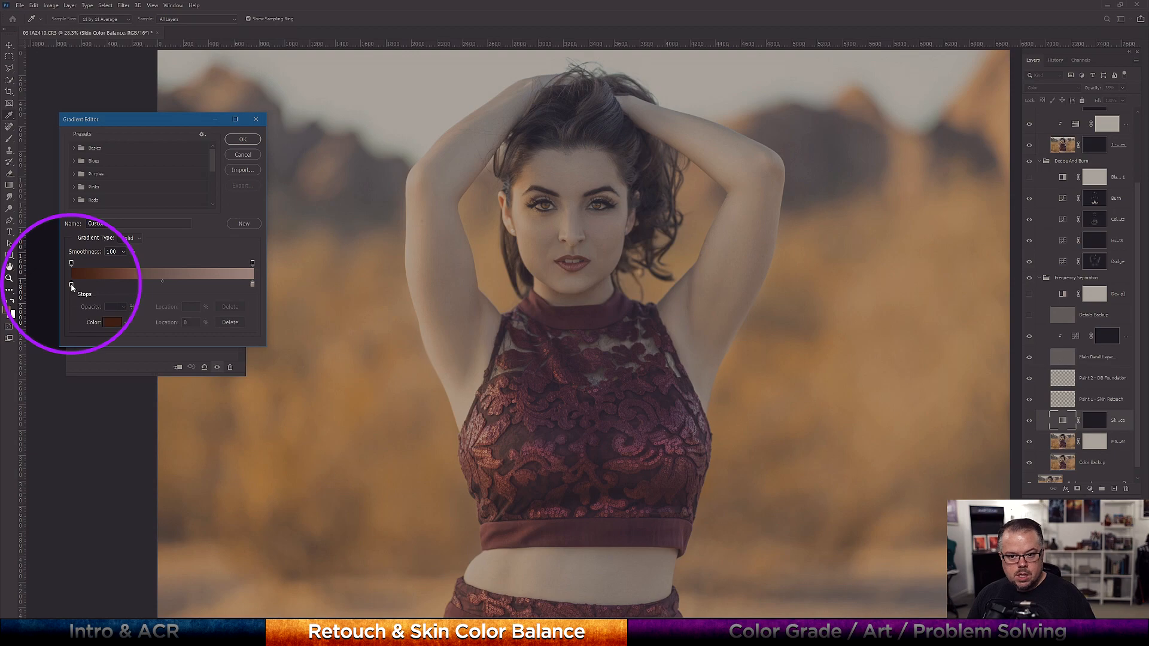
{"action": "left_click", "coordinate": [111, 323]}
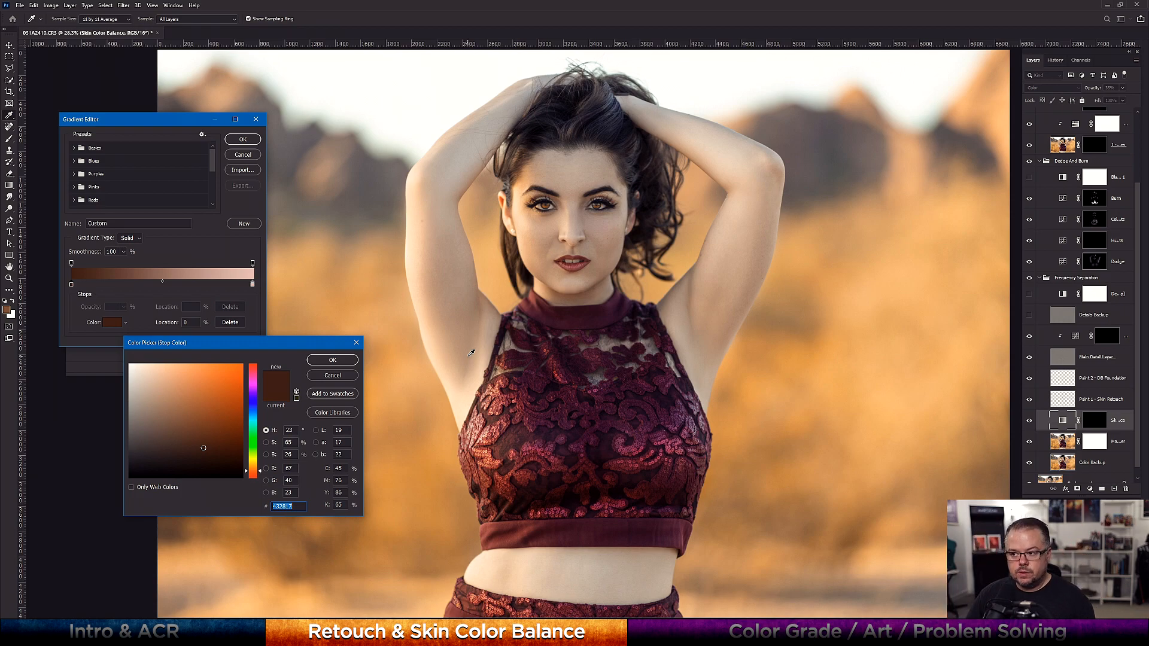
{"action": "left_click", "coordinate": [757, 282]}
{"action": "left_click", "coordinate": [748, 298]}
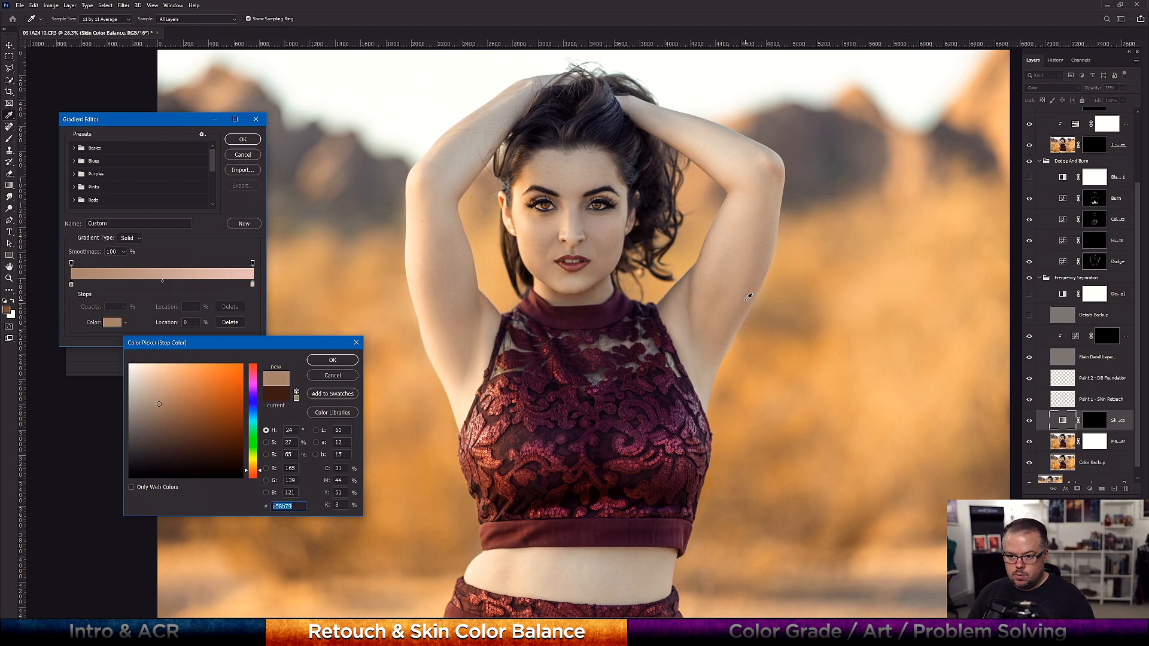
{"action": "left_click", "coordinate": [331, 360]}
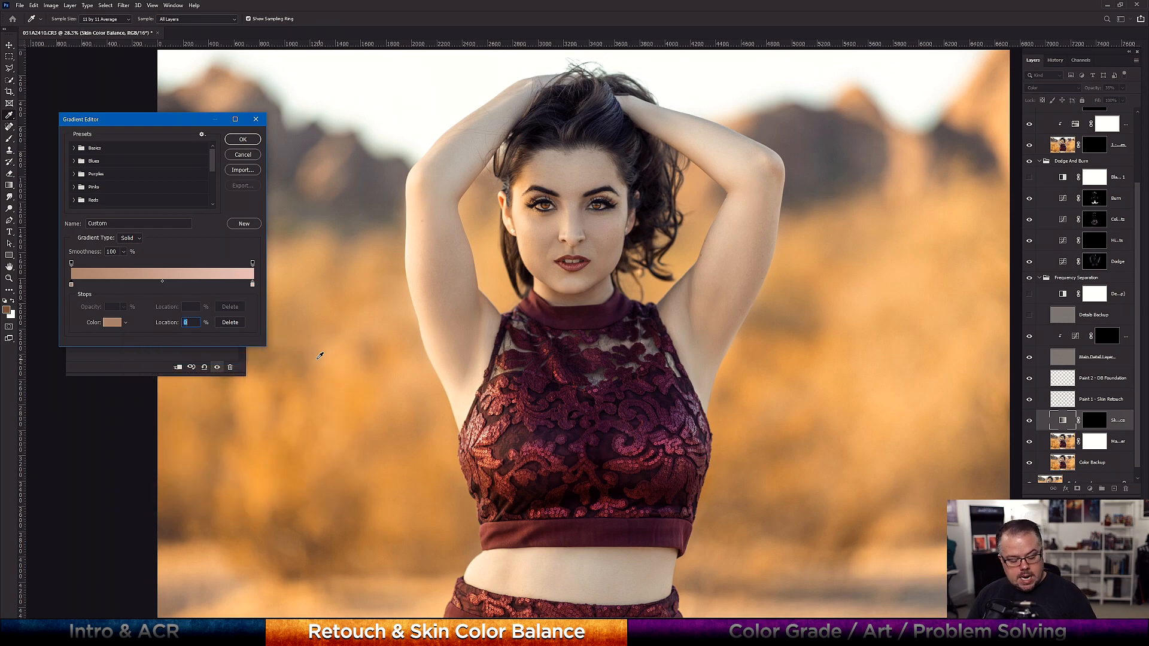
Set the light stop of the gradient to d1b5a4, sampled from a brighter area of arm skin, and accept the gradient
{"action": "left_click", "coordinate": [259, 306]}
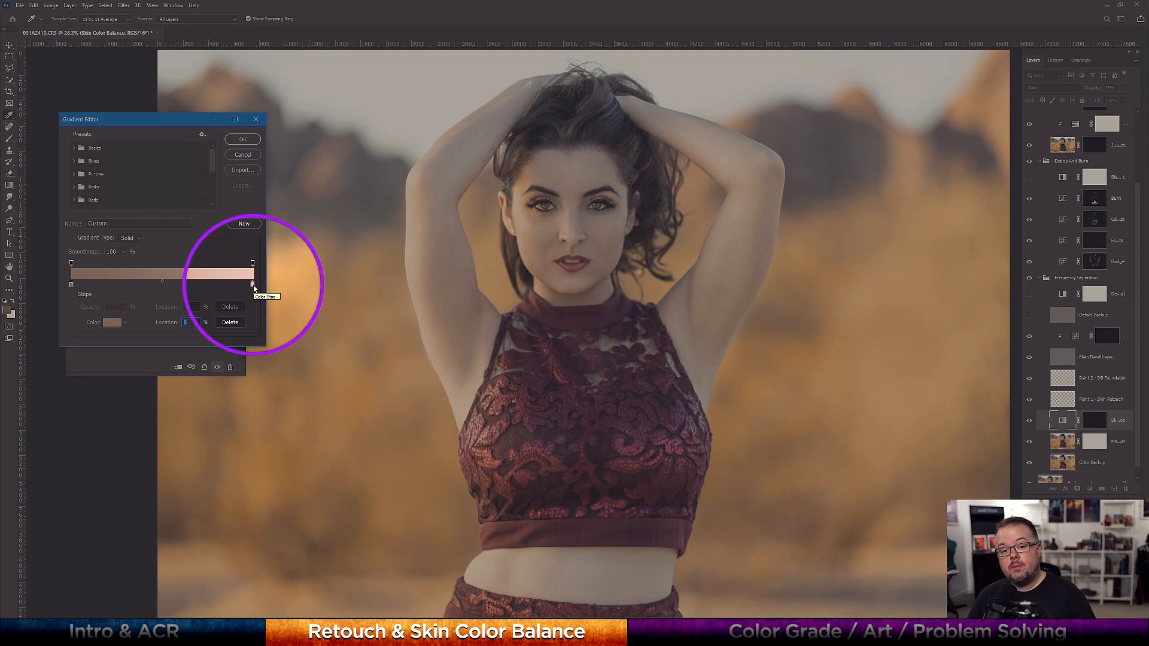
{"action": "left_click", "coordinate": [254, 285]}
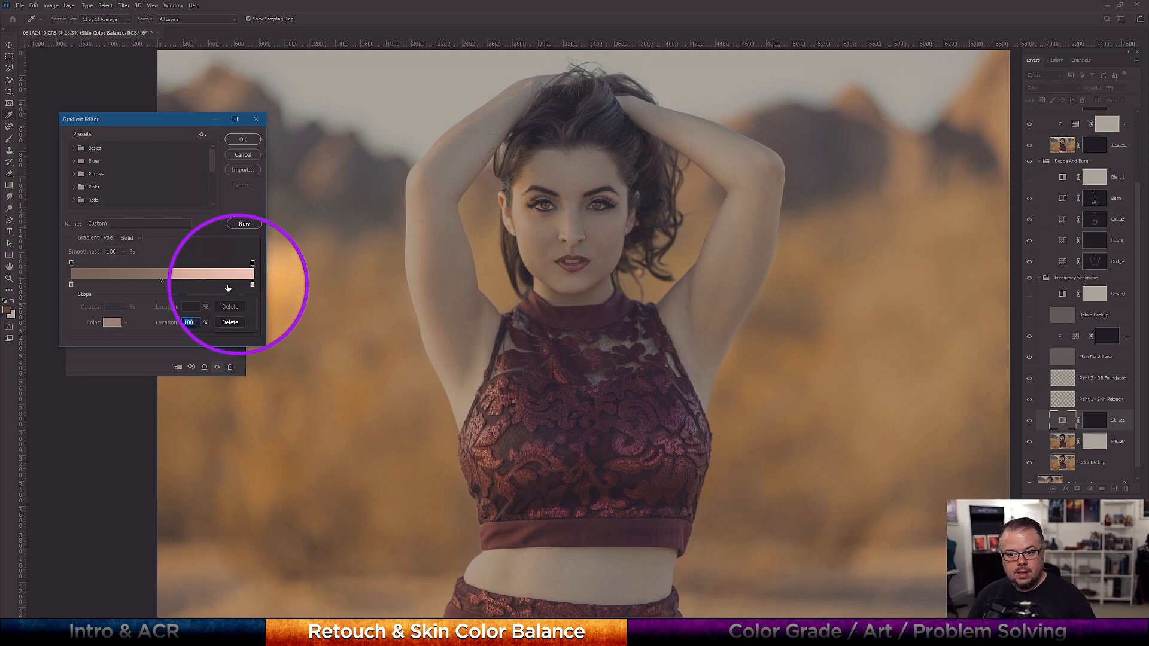
{"action": "left_click", "coordinate": [107, 324]}
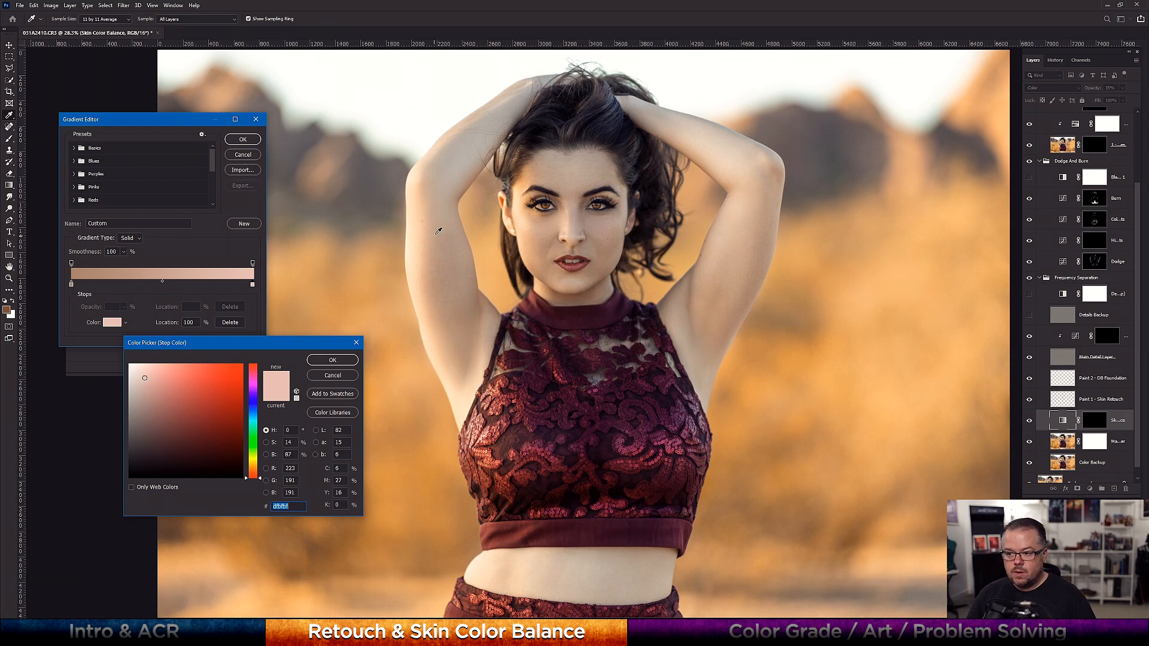
{"action": "left_click", "coordinate": [715, 242]}
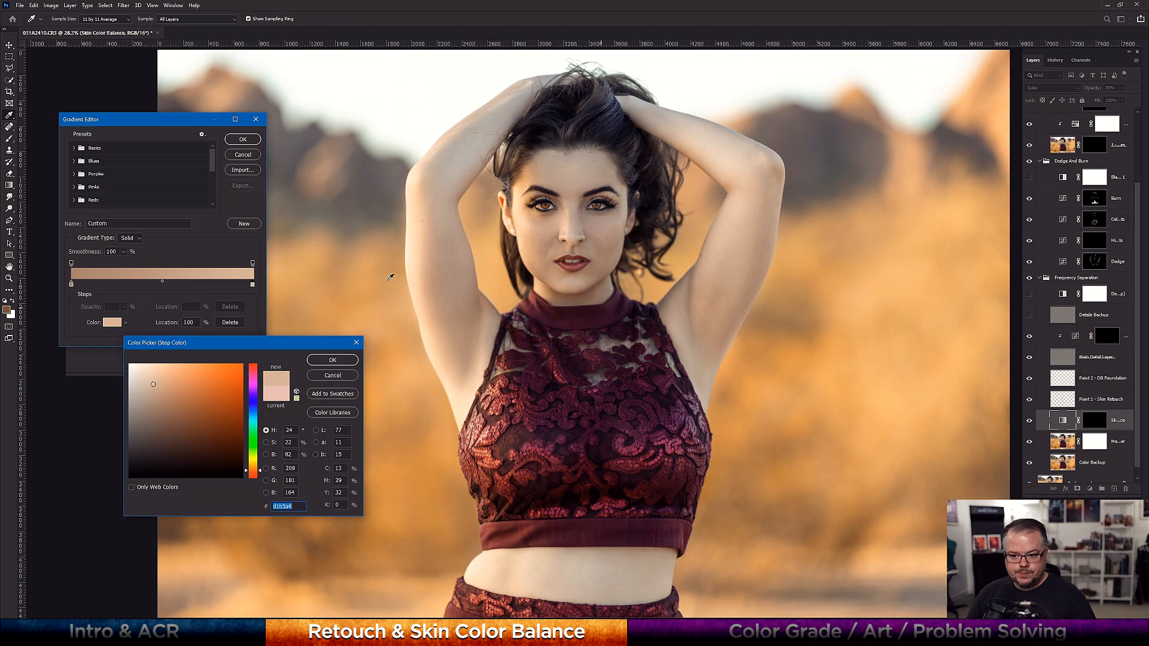
{"action": "left_click", "coordinate": [332, 360]}
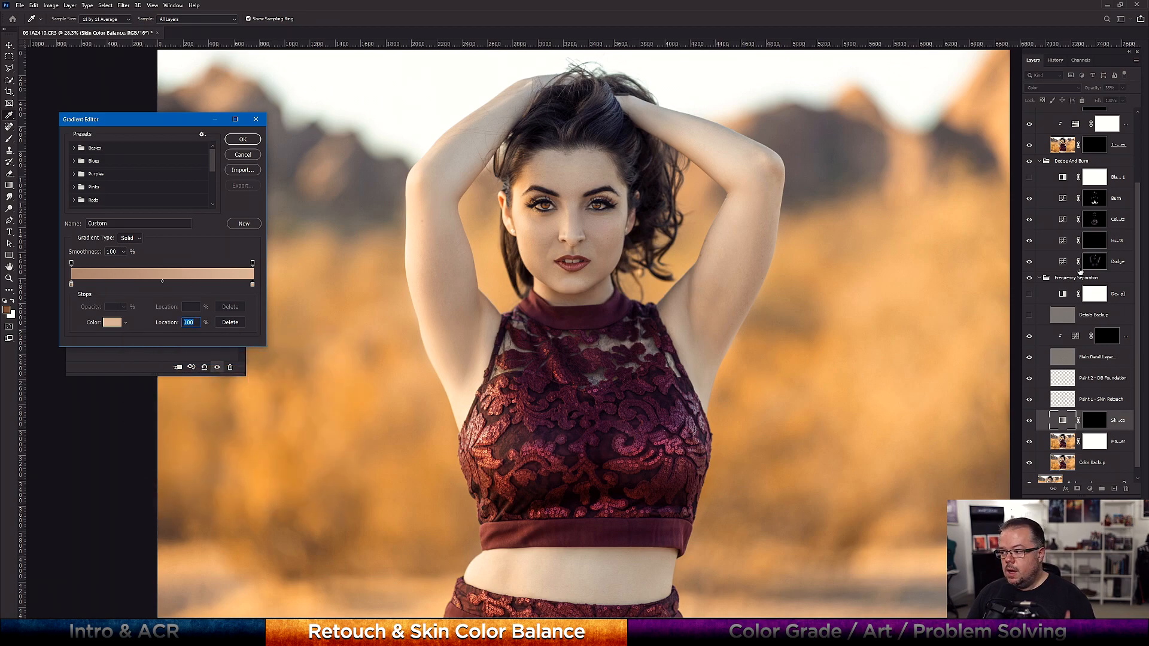
{"action": "left_click", "coordinate": [244, 138]}
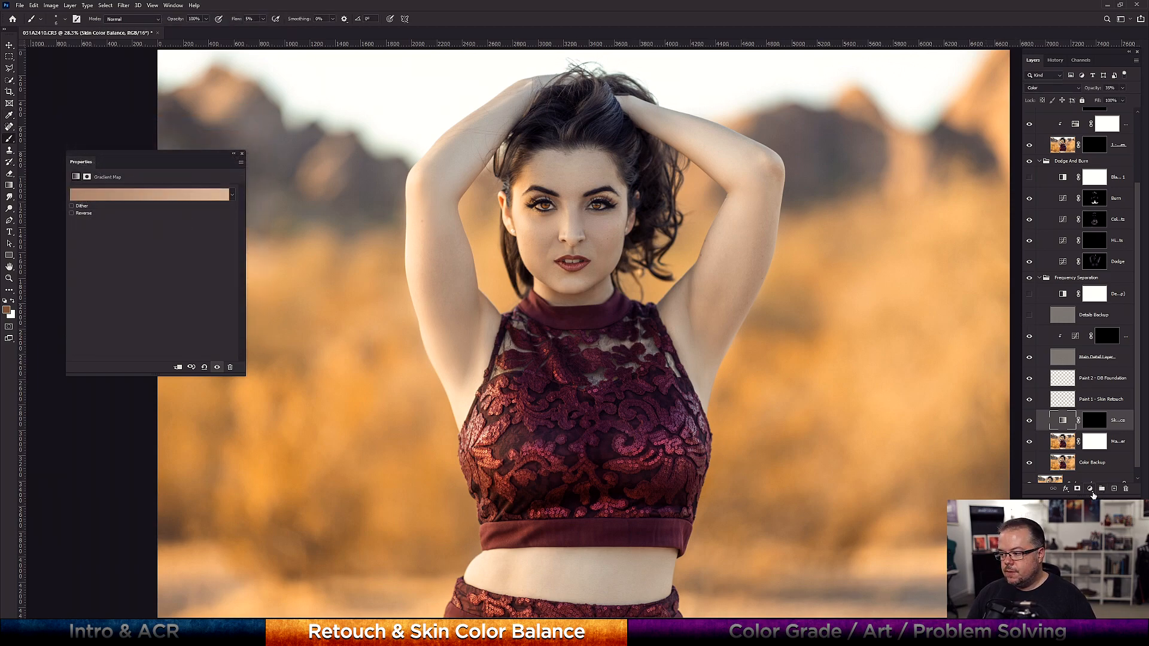
Add a Hue/Saturation adjustment layer above Skin Color Balance and raise its saturation to +56
{"action": "left_click", "coordinate": [1090, 490]}
{"action": "left_click", "coordinate": [1102, 404]}
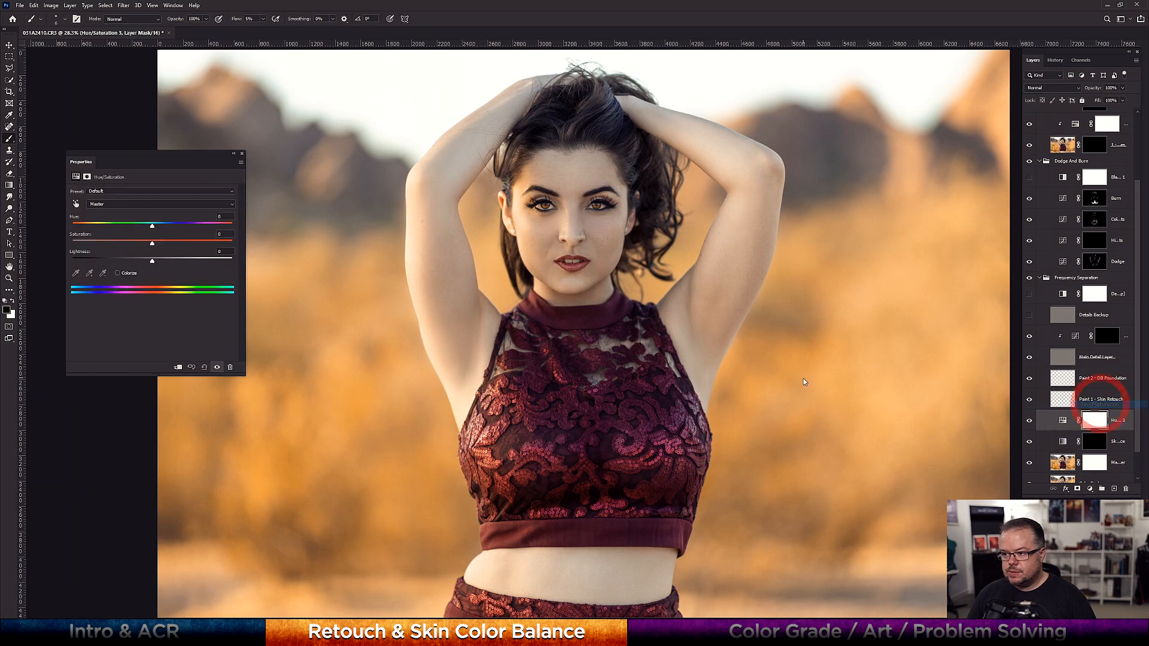
{"action": "left_click_drag", "start_coordinate": [151, 242], "coordinate": [197, 243]}
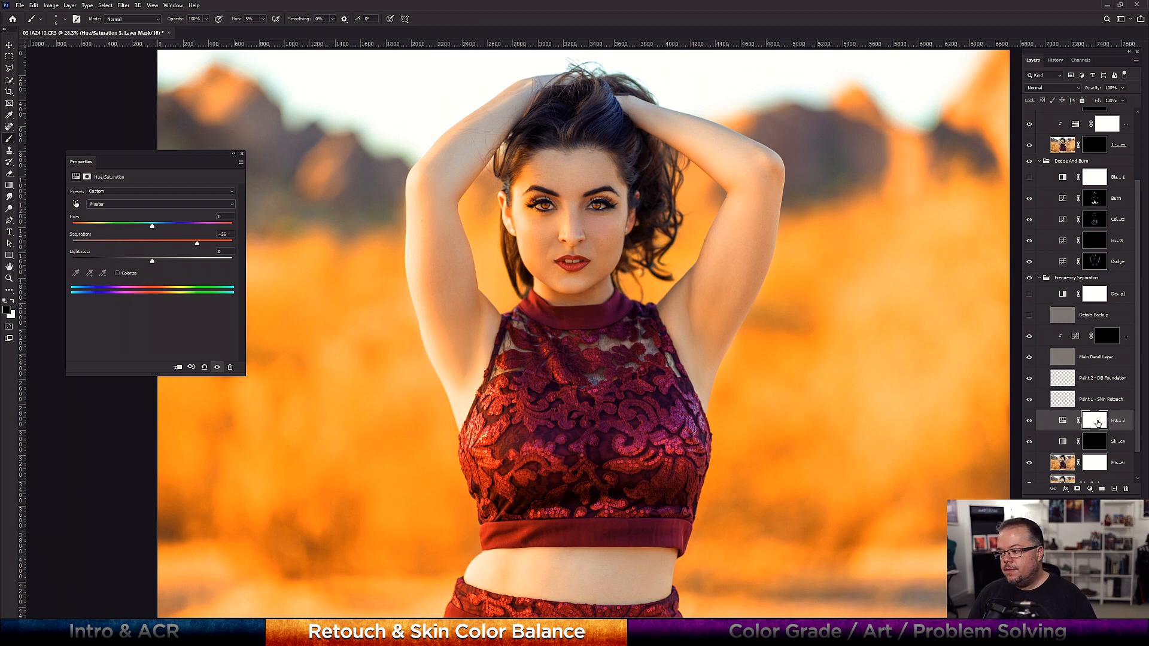
Paint white at 100% flow on the Skin Color Balance mask over the raised arm on the photo's left side
{"action": "left_click", "coordinate": [1098, 424]}
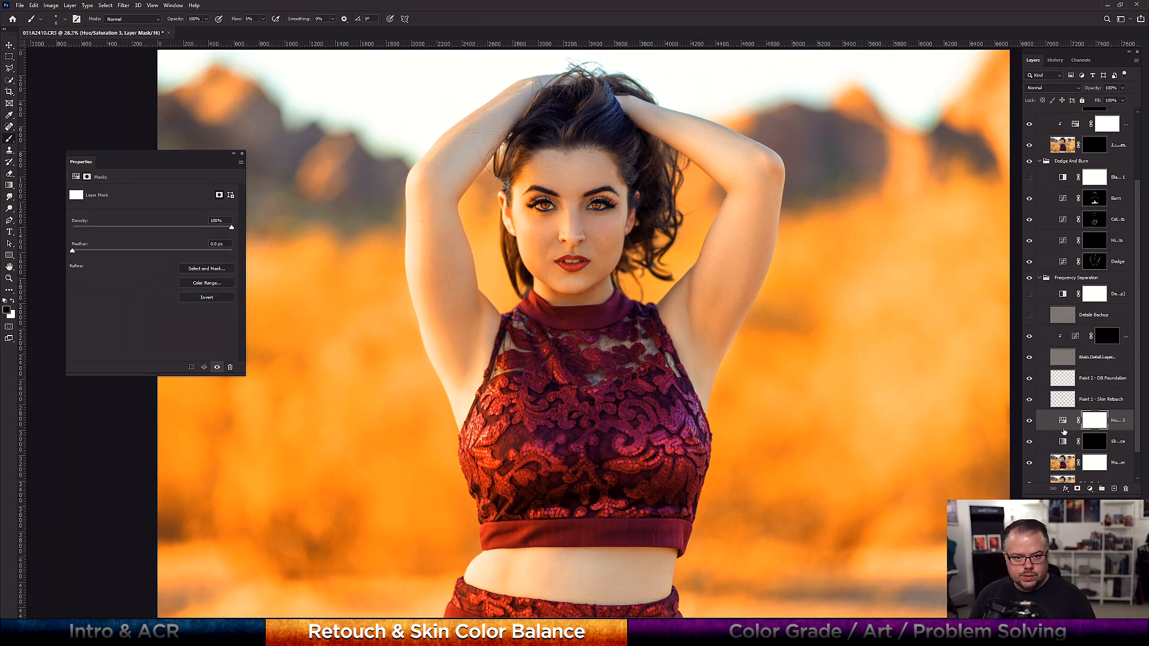
{"action": "left_click", "coordinate": [1090, 443]}
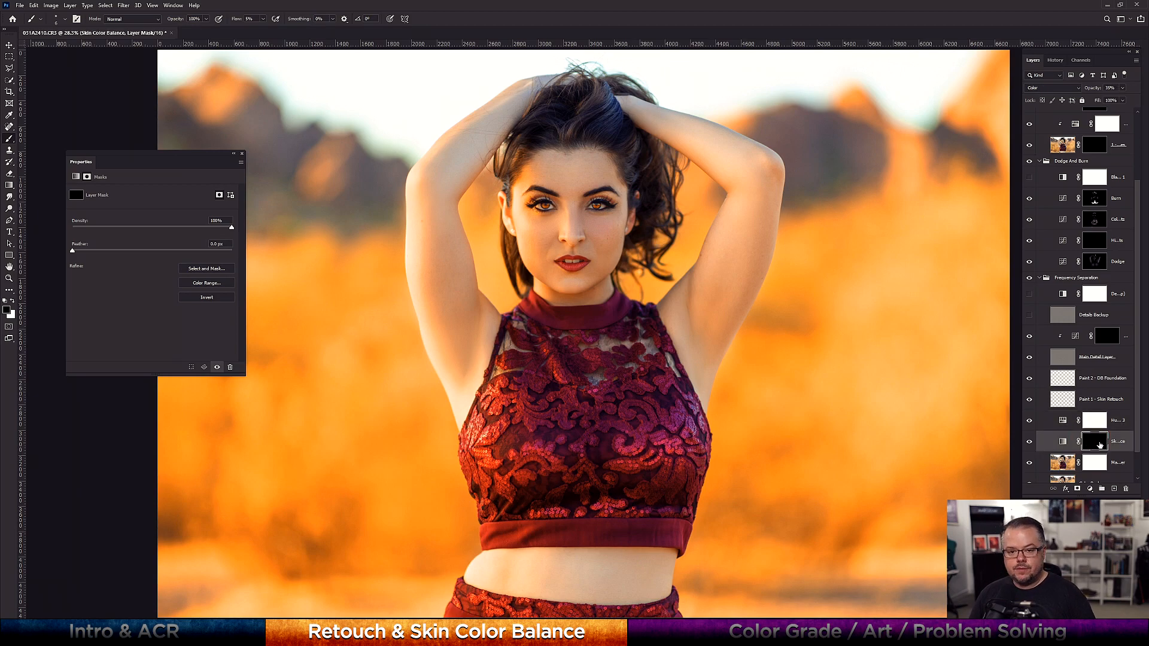
{"action": "key", "text": "shift+0"}
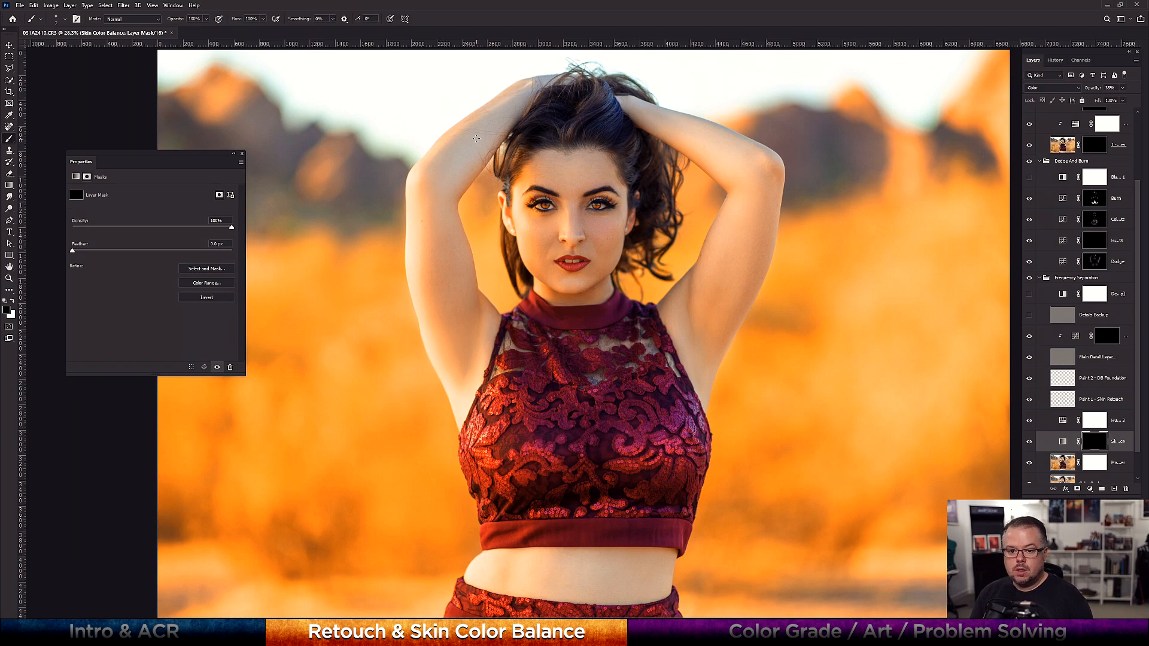
{"action": "key", "text": "x"}
{"action": "key", "text": "bracketright"}
{"action": "key", "text": "bracketright"}
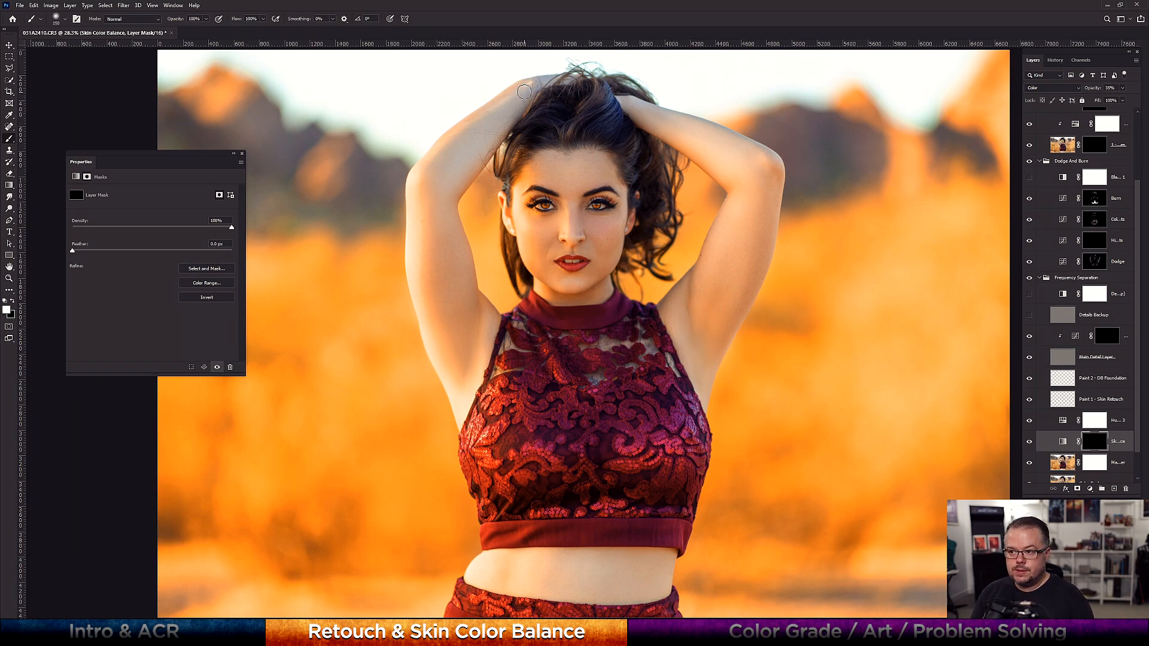
{"action": "scroll", "coordinate": [470, 90], "scroll_direction": "up", "scroll_amount": 2}
{"action": "scroll", "coordinate": [538, 120], "scroll_direction": "up", "scroll_amount": 2}
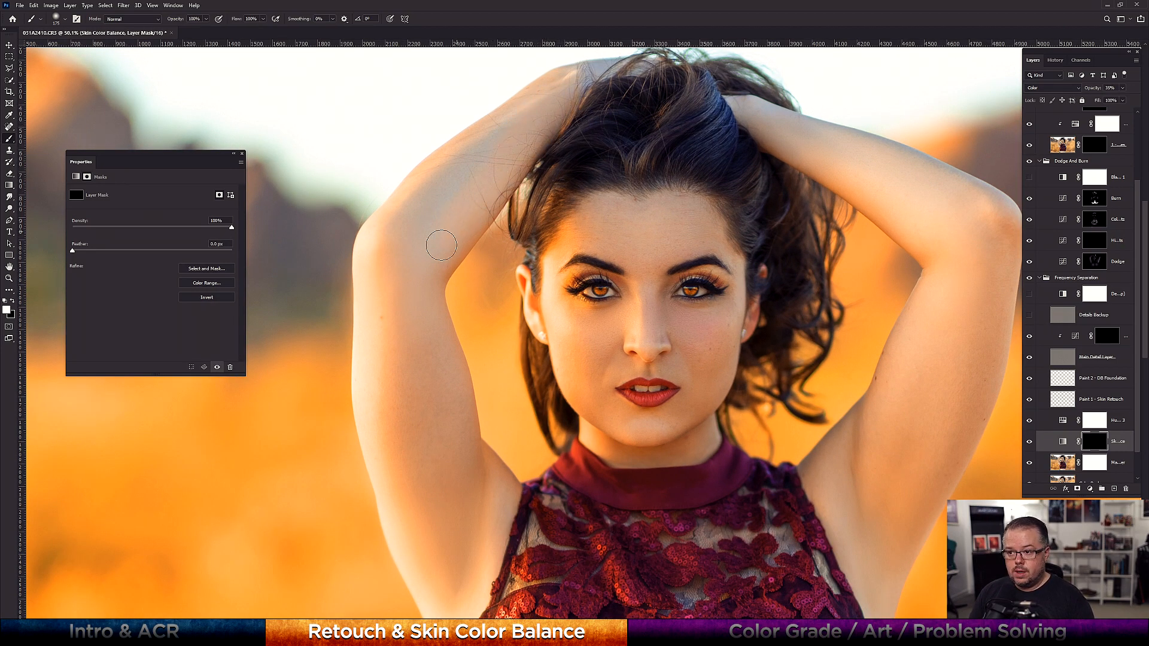
{"action": "mouse_move", "coordinate": [397, 266]}
{"action": "left_mouse_down"}
{"action": "mouse_move", "coordinate": [561, 98]}
{"action": "mouse_move", "coordinate": [620, 70]}
{"action": "mouse_move", "coordinate": [582, 79]}
{"action": "mouse_move", "coordinate": [559, 109]}
{"action": "mouse_move", "coordinate": [582, 71]}
{"action": "mouse_move", "coordinate": [258, 174]}
{"action": "left_mouse_up"}
{"action": "key", "text": "bracketleft"}
{"action": "key", "text": "bracketleft"}
{"action": "key", "text": "bracketleft"}
{"action": "key", "text": "bracketleft"}
{"action": "key", "text": "bracketleft"}
{"action": "key", "text": "bracketleft"}
{"action": "key", "text": "bracketleft"}
Rotate the canvas and paint the Skin Color Balance mask in white along the other forearm up to the elbow
{"action": "key", "text": "bracketright"}
{"action": "key", "text": "bracketright"}
{"action": "key", "text": "bracketright"}
{"action": "key", "text": "bracketright"}
{"action": "key", "text": "bracketright"}
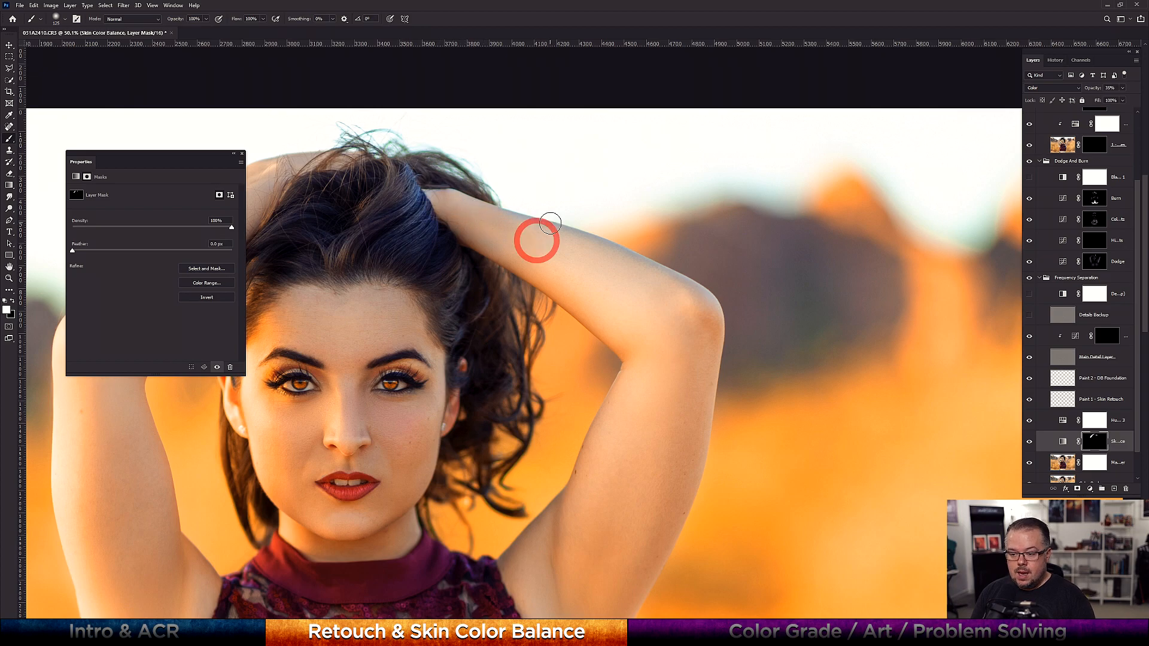
{"action": "key", "text": "r"}
{"action": "left_click_drag", "start_coordinate": [448, 355], "coordinate": [482, 395]}
{"action": "key", "text": "b"}
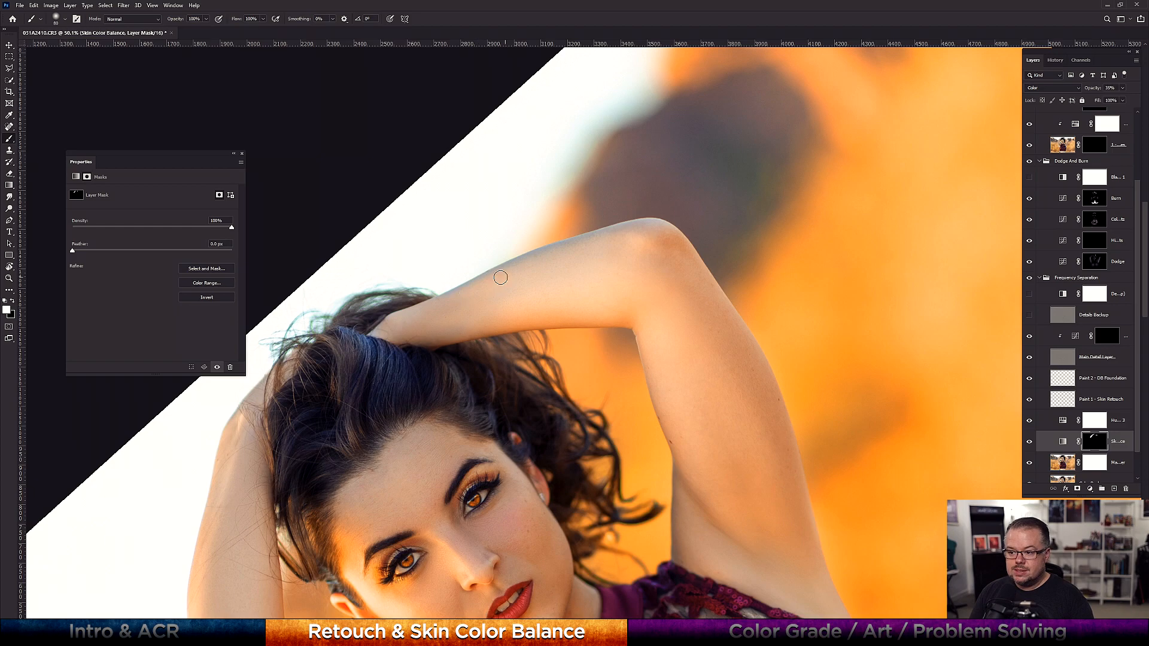
{"action": "left_click_drag", "start_coordinate": [604, 243], "coordinate": [653, 230]}
{"action": "key", "text": "bracketright"}
{"action": "key", "text": "bracketright"}
{"action": "key", "text": "bracketright"}
{"action": "key", "text": "bracketright"}
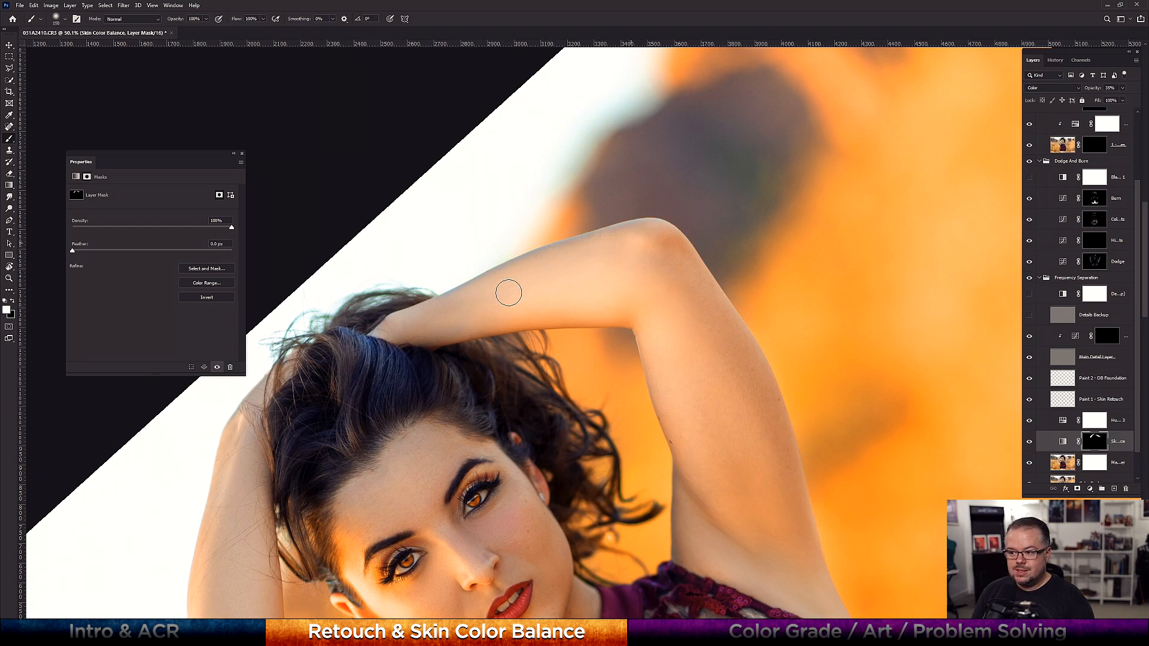
Continue the white mask painting along the forearm's underside and down the upper arm to the armpit and shoulder
{"action": "key", "text": "bracketleft"}
{"action": "key", "text": "bracketleft"}
{"action": "left_click", "coordinate": [433, 333]}
{"action": "mouse_move", "coordinate": [768, 518]}
{"action": "left_mouse_down"}
{"action": "mouse_move", "coordinate": [661, 301]}
{"action": "mouse_move", "coordinate": [583, 310]}
{"action": "left_mouse_up"}
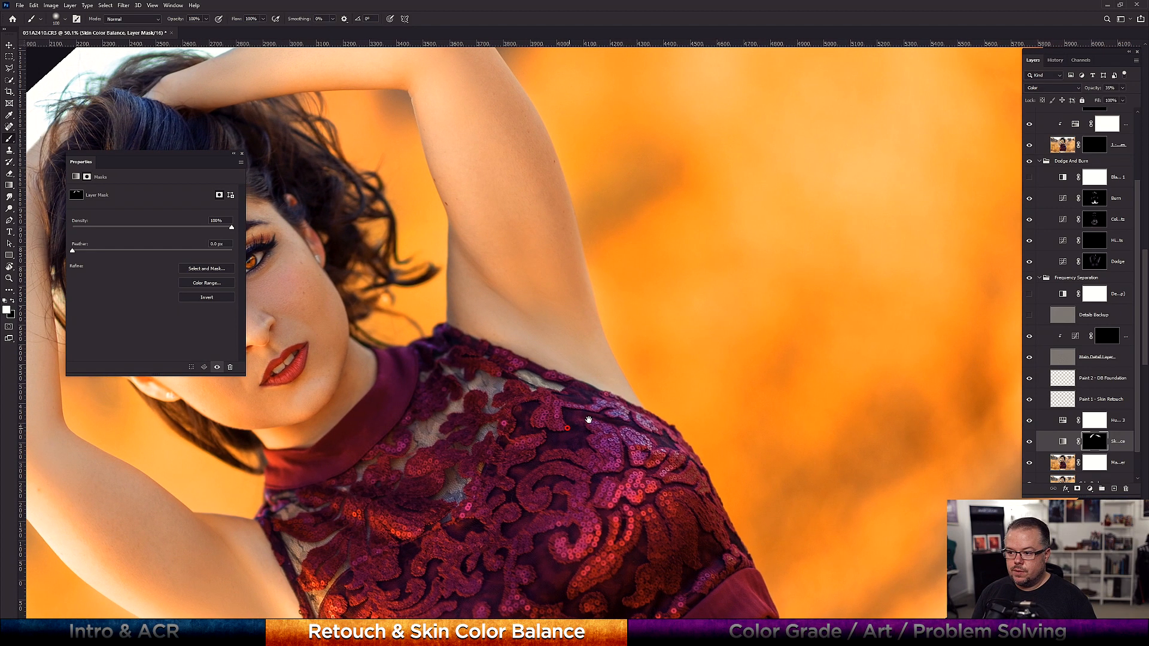
{"action": "mouse_move", "coordinate": [587, 377]}
{"action": "left_mouse_down"}
{"action": "mouse_move", "coordinate": [631, 403]}
{"action": "mouse_move", "coordinate": [611, 393]}
{"action": "left_mouse_up"}
{"action": "left_click_drag", "start_coordinate": [394, 530], "coordinate": [621, 282]}
{"action": "left_click_drag", "start_coordinate": [546, 439], "coordinate": [498, 347]}
{"action": "mouse_move", "coordinate": [811, 450]}
{"action": "left_mouse_down"}
{"action": "mouse_move", "coordinate": [561, 322]}
{"action": "mouse_move", "coordinate": [829, 478]}
{"action": "left_mouse_up"}
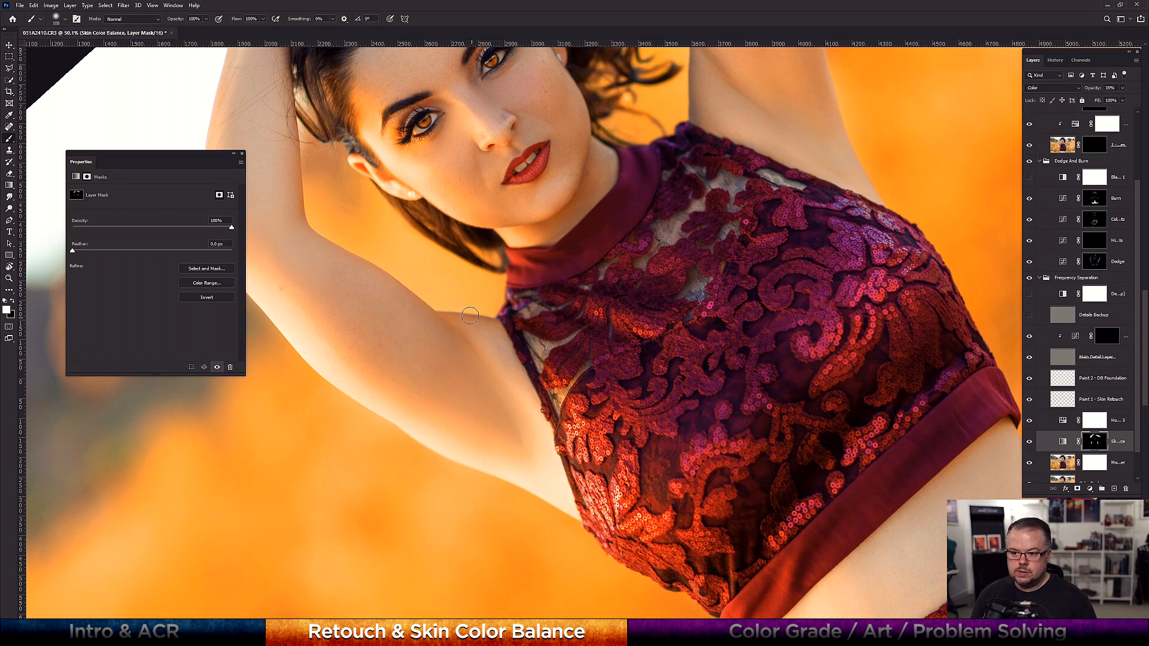
Blend the mask softly over the upper arm on the photo's left side with a larger brush at 10% flow
{"action": "key", "text": "shift+1"}
{"action": "key", "text": "bracketright"}
{"action": "key", "text": "bracketright"}
{"action": "key", "text": "bracketright"}
{"action": "key", "text": "bracketright"}
{"action": "key", "text": "bracketright"}
{"action": "key", "text": "bracketright"}
{"action": "mouse_move", "coordinate": [287, 225]}
{"action": "left_mouse_down"}
{"action": "mouse_move", "coordinate": [387, 305]}
{"action": "mouse_move", "coordinate": [363, 280]}
{"action": "mouse_move", "coordinate": [433, 357]}
{"action": "mouse_move", "coordinate": [421, 267]}
{"action": "mouse_move", "coordinate": [454, 405]}
{"action": "mouse_move", "coordinate": [420, 238]}
{"action": "mouse_move", "coordinate": [402, 336]}
{"action": "mouse_move", "coordinate": [469, 415]}
{"action": "mouse_move", "coordinate": [521, 436]}
{"action": "left_mouse_up"}
Reset the canvas rotation and paint the mask over the bare midriff in white at 100% flow
{"action": "left_click_drag", "start_coordinate": [743, 532], "coordinate": [349, 357]}
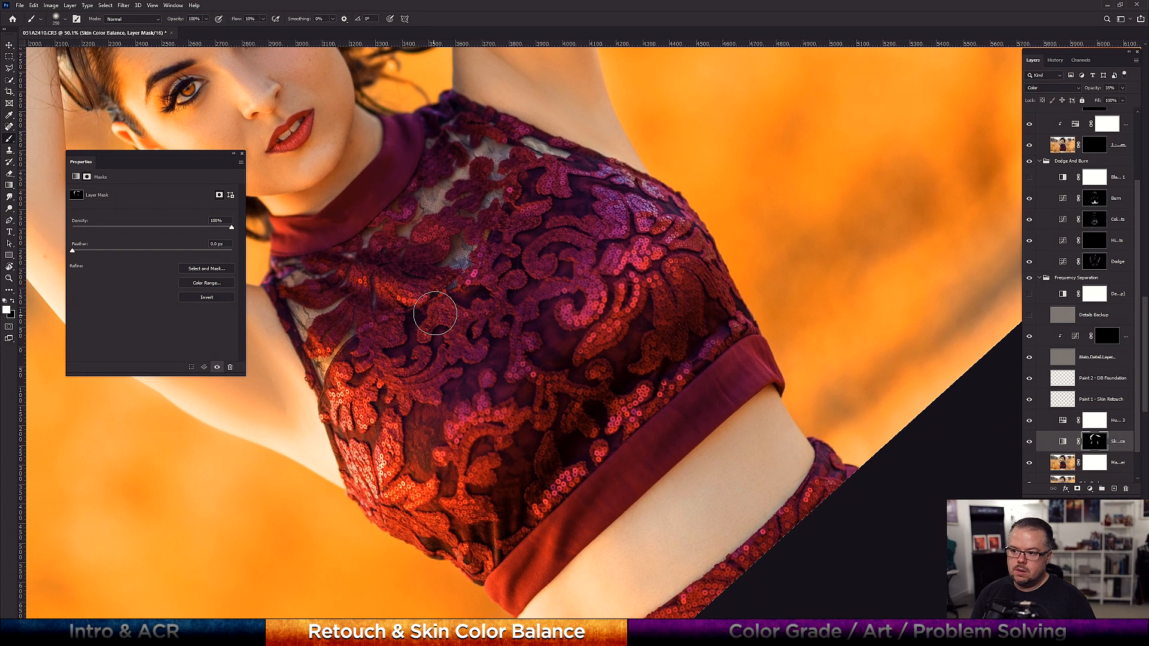
{"action": "key", "text": "Escape"}
{"action": "left_click_drag", "start_coordinate": [506, 473], "coordinate": [531, 315]}
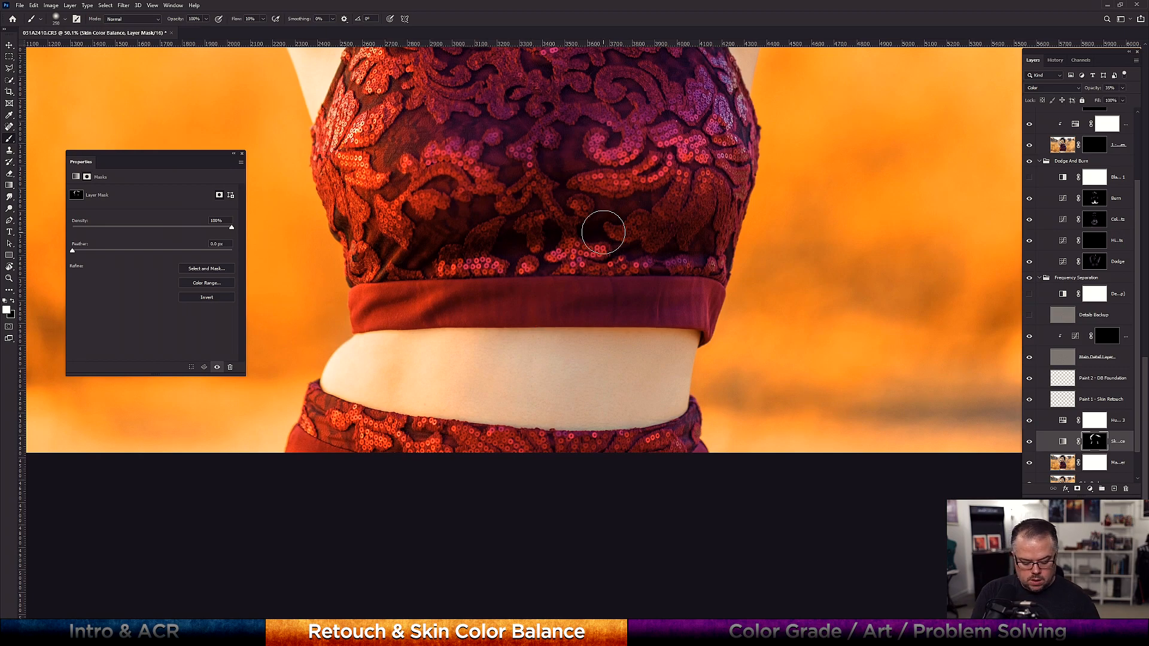
{"action": "key", "text": "["}
{"action": "key", "text": "["}
{"action": "mouse_move", "coordinate": [534, 348]}
{"action": "left_mouse_down"}
{"action": "mouse_move", "coordinate": [662, 356]}
{"action": "mouse_move", "coordinate": [659, 400]}
{"action": "mouse_move", "coordinate": [617, 408]}
{"action": "left_mouse_up"}
{"action": "key", "text": "["}
{"action": "key", "text": "["}
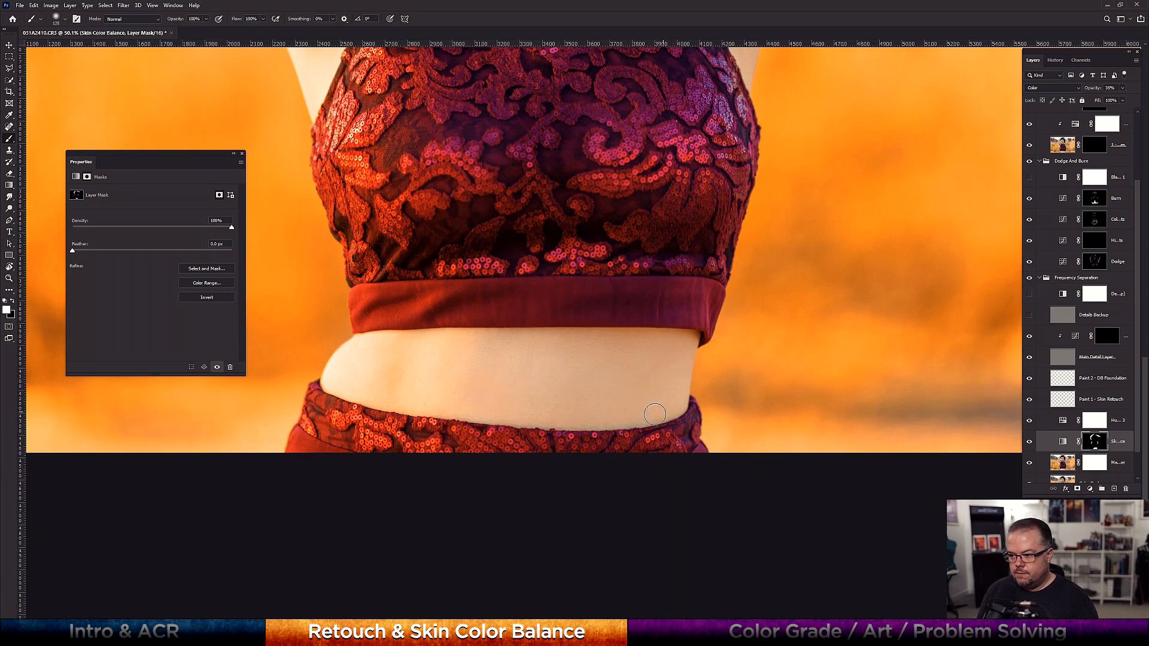
{"action": "key", "text": "]"}
{"action": "key", "text": "]"}
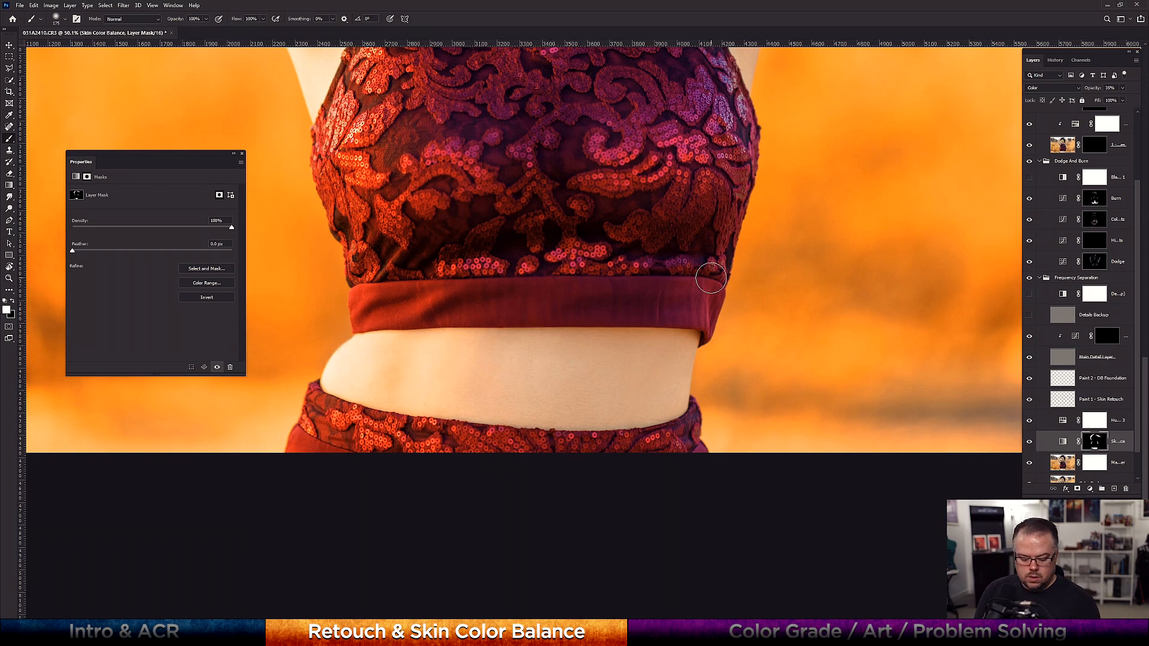
Hide the Hue/Saturation layer and compare the skin with the Skin Color Balance layer hidden and shown
{"action": "key", "text": "ctrl+0"}
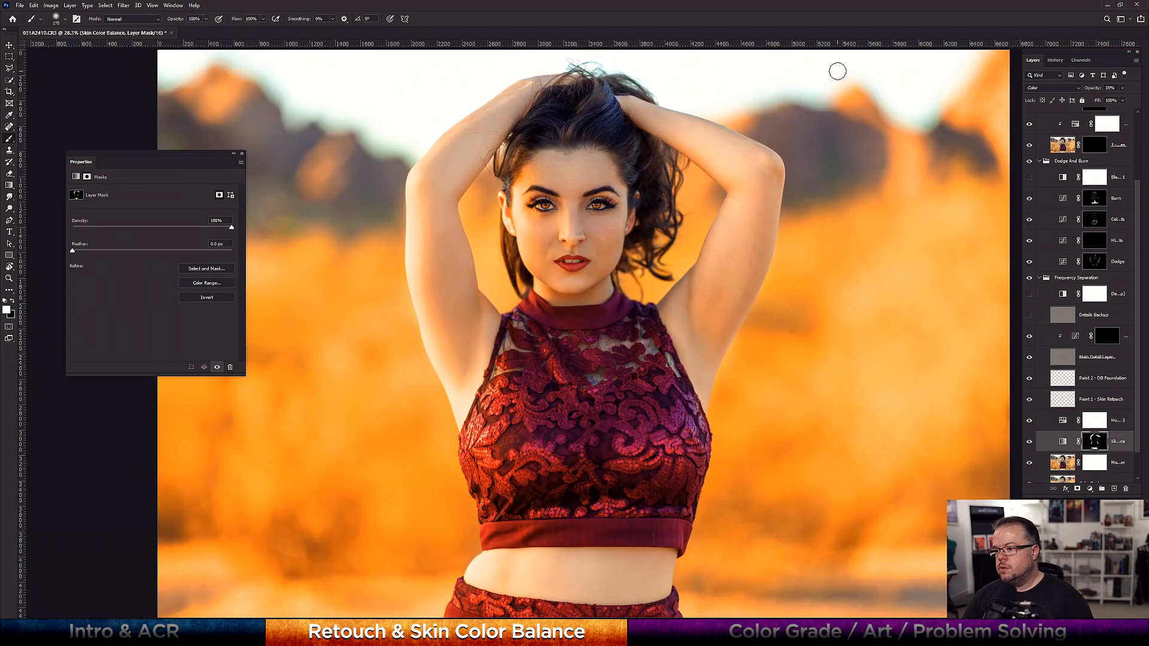
{"action": "left_click", "coordinate": [1030, 421]}
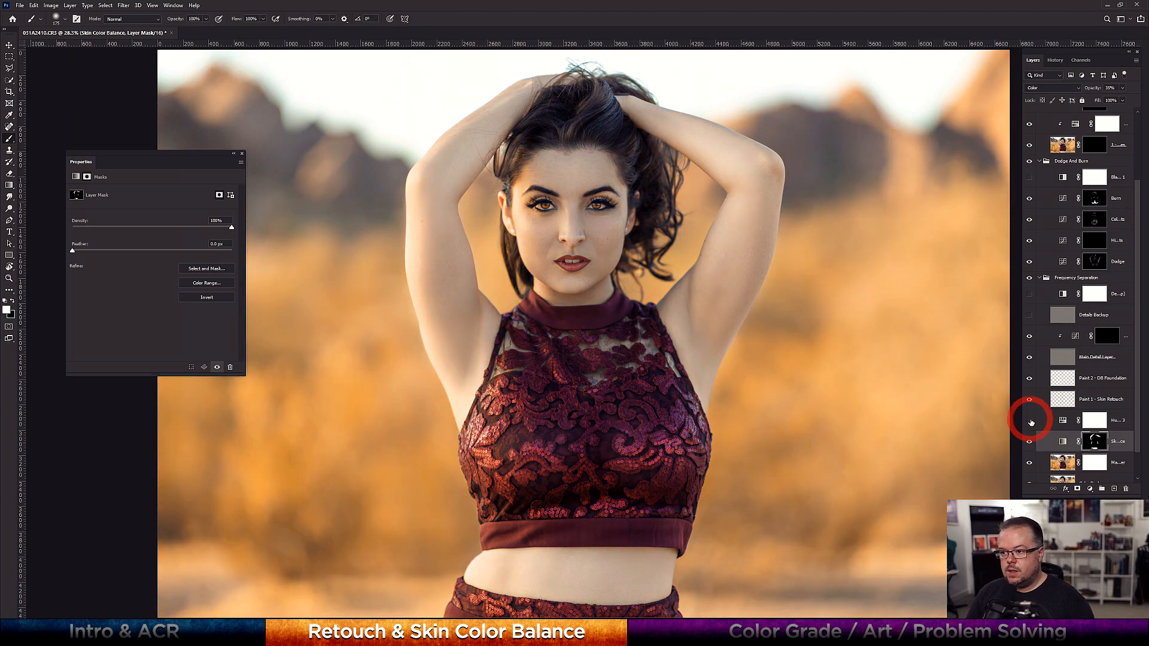
{"action": "left_click", "coordinate": [1027, 443]}
{"action": "left_click", "coordinate": [1027, 443]}
{"action": "scroll", "coordinate": [521, 146], "scroll_direction": "up", "scroll_amount": 5}
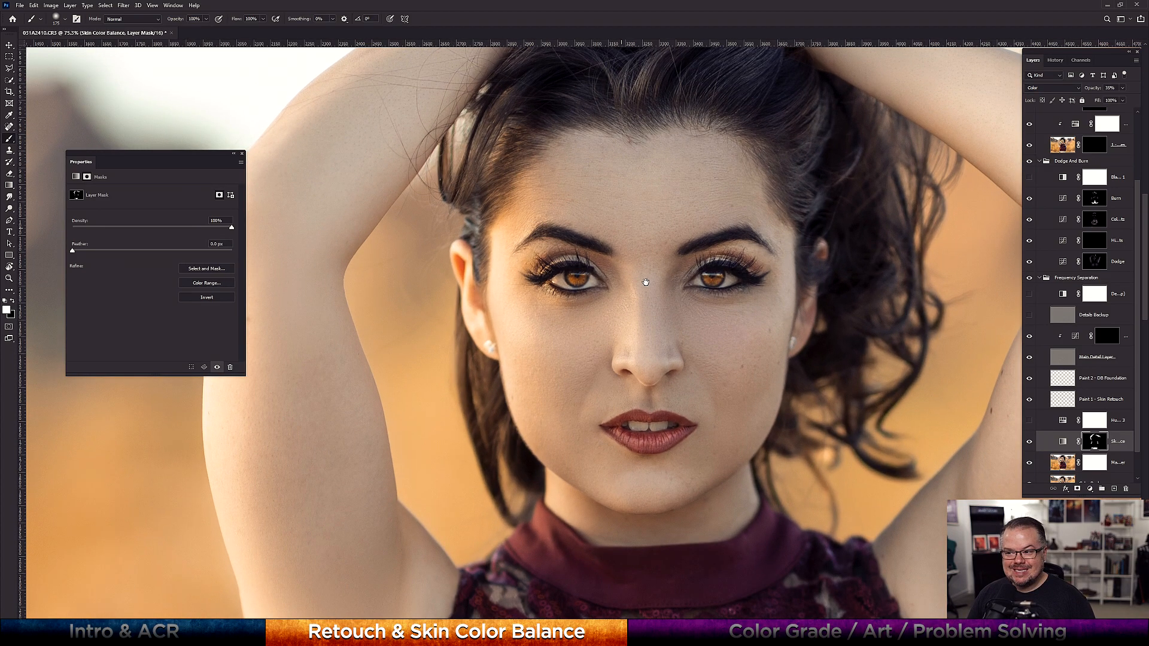
{"action": "left_click_drag", "start_coordinate": [645, 279], "coordinate": [686, 370]}
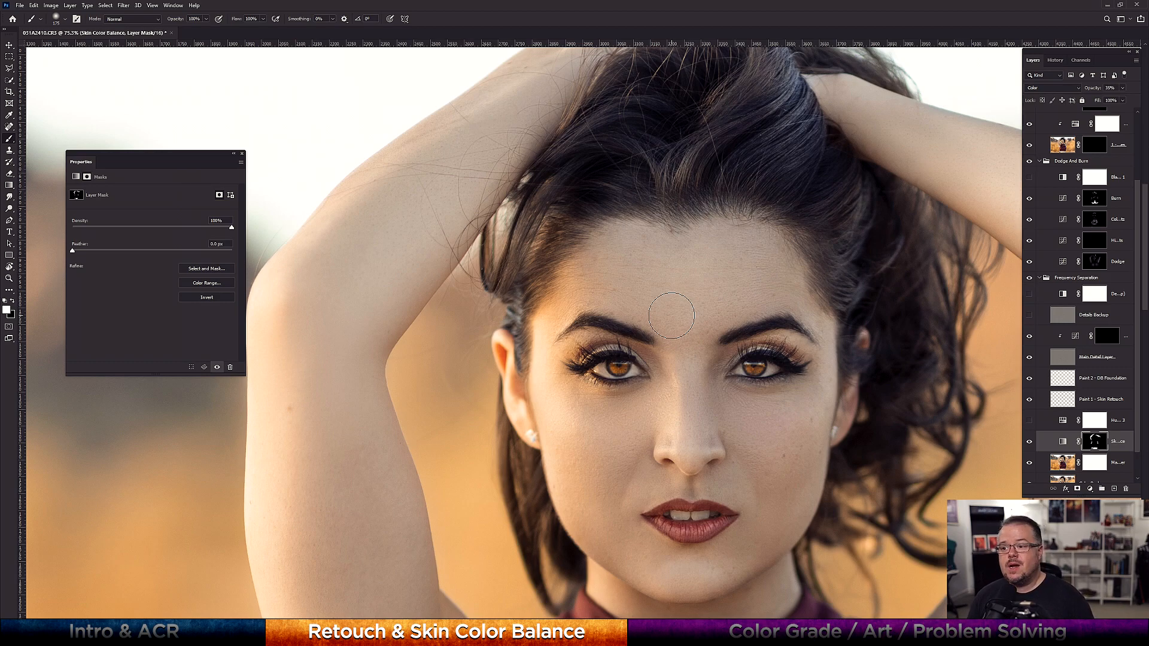
{"action": "left_click", "coordinate": [1030, 441]}
{"action": "left_click", "coordinate": [1030, 441]}
{"action": "scroll", "coordinate": [485, 239], "scroll_direction": "up", "scroll_amount": 3}
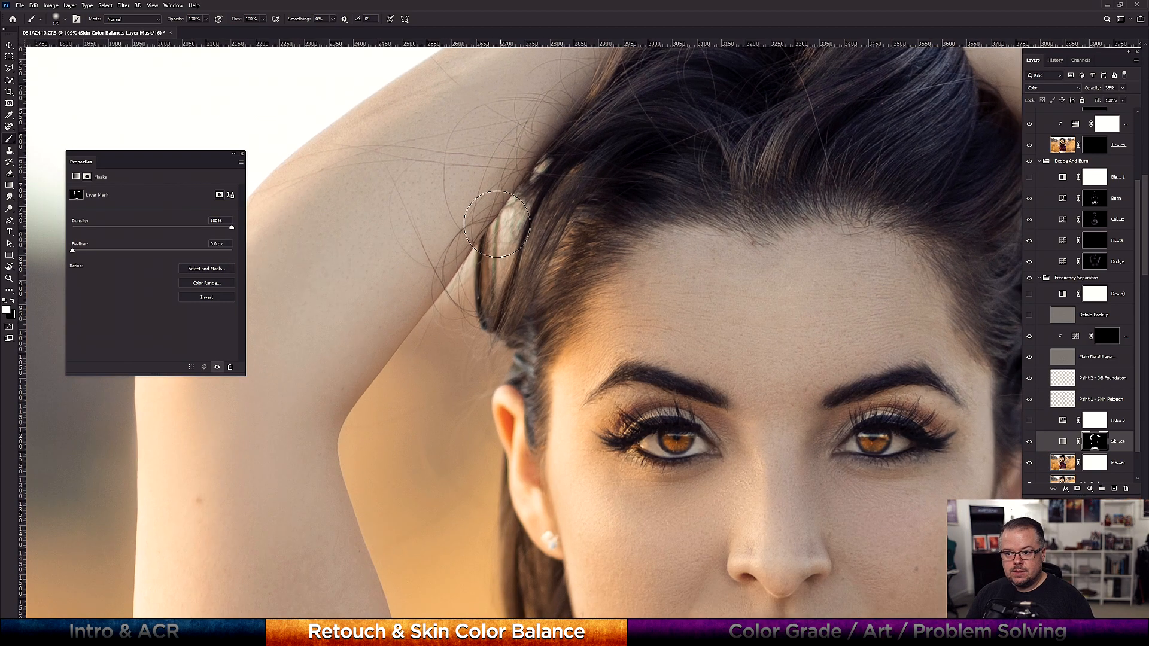
Compare the face and arm skin with the Skin Color Balance layer hidden and shown
{"action": "scroll", "coordinate": [489, 287], "scroll_direction": "down", "scroll_amount": 2}
{"action": "scroll", "coordinate": [656, 377], "scroll_direction": "down", "scroll_amount": 2}
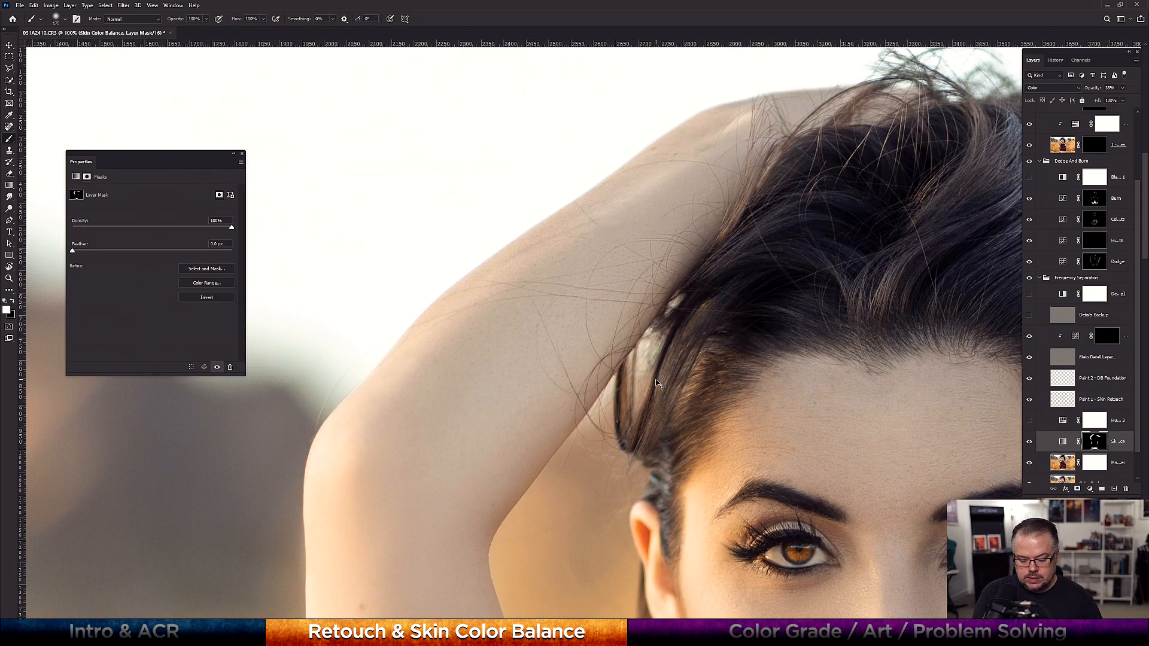
{"action": "left_click", "coordinate": [1030, 442]}
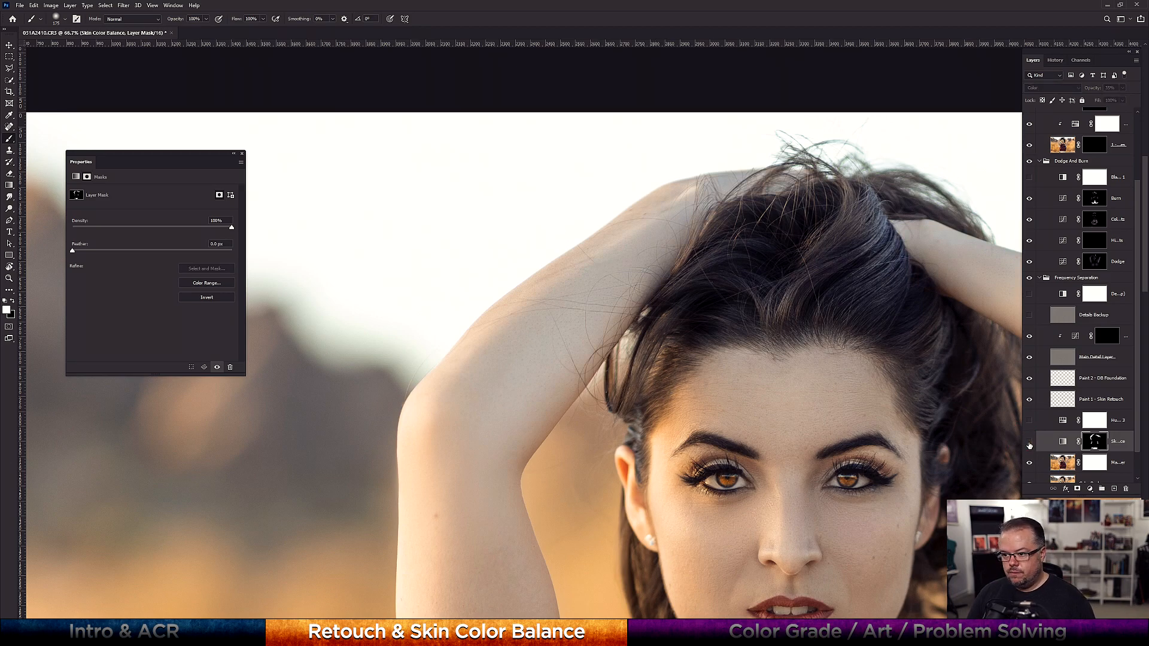
{"action": "left_click", "coordinate": [1030, 442]}
{"action": "left_click", "coordinate": [1030, 443]}
{"action": "left_click", "coordinate": [1029, 442]}
Show the Hue/Saturation check layer, compare the skin with Skin Color Balance off and on, and hide the check layer again
{"action": "left_click", "coordinate": [1029, 420]}
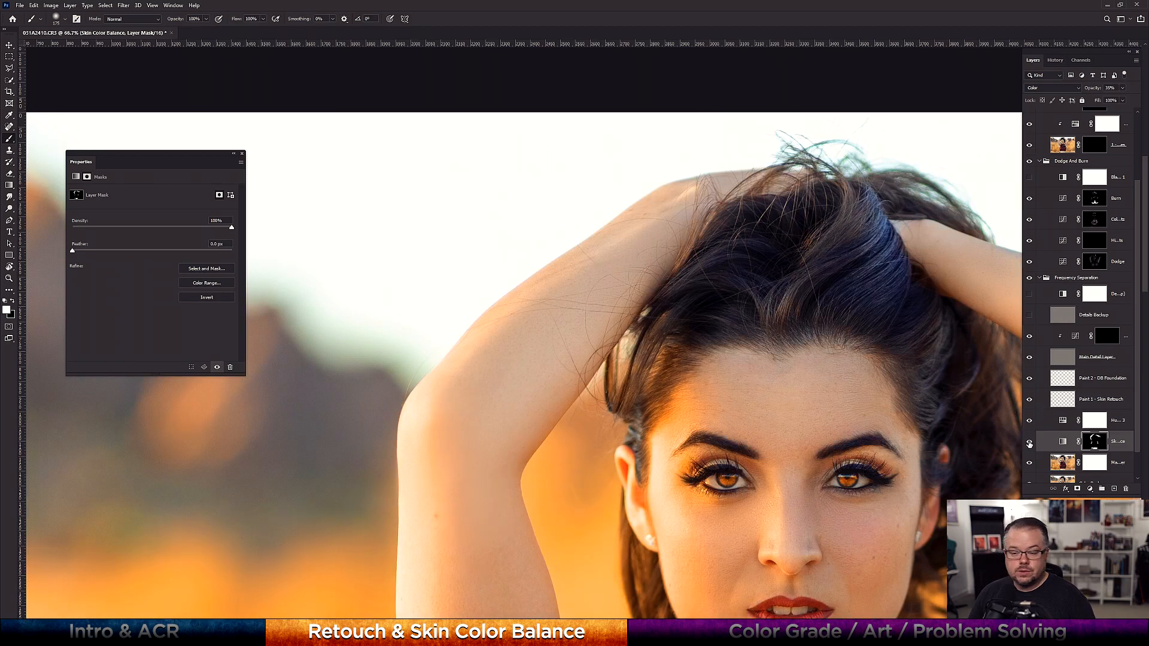
{"action": "left_click", "coordinate": [1030, 442]}
{"action": "left_click", "coordinate": [1030, 443]}
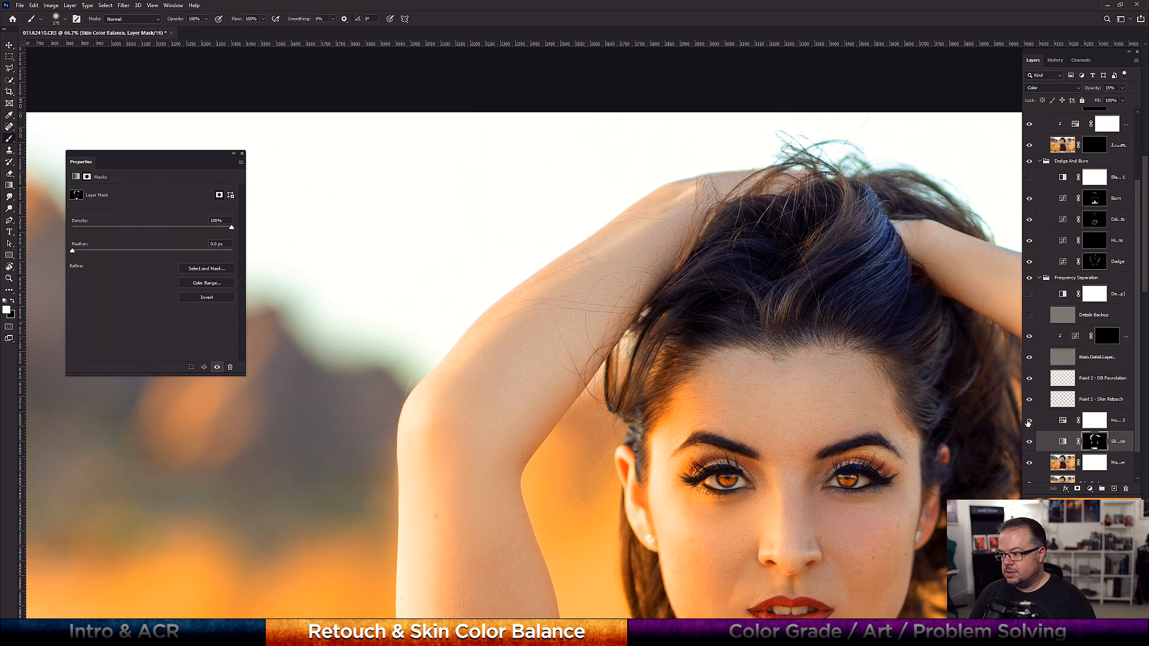
{"action": "left_click", "coordinate": [1030, 421]}
{"action": "key", "text": "ctrl+0"}
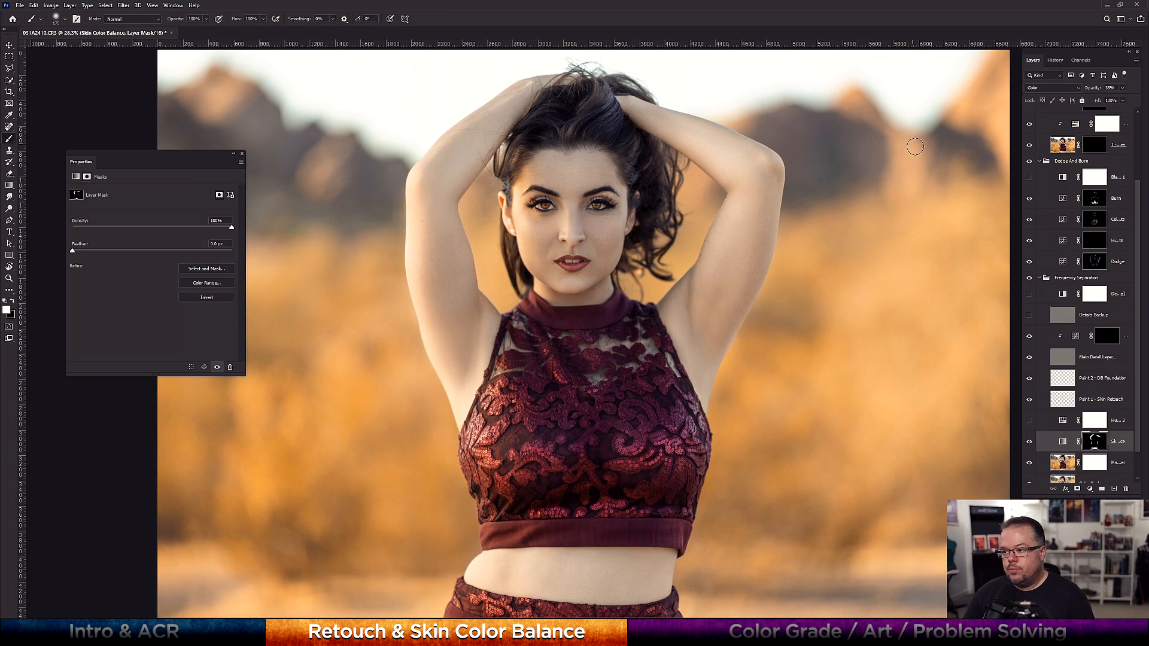
Stamp all visible layers into a new merged layer above the Eyes group
{"action": "scroll", "coordinate": [914, 146], "scroll_direction": "up", "scroll_amount": 3}
{"action": "scroll", "coordinate": [1066, 150], "scroll_direction": "up", "scroll_amount": 2}
{"action": "scroll", "coordinate": [1000, 176], "scroll_direction": "down", "scroll_amount": 4}
{"action": "scroll", "coordinate": [1059, 137], "scroll_direction": "up", "scroll_amount": 1}
{"action": "scroll", "coordinate": [1066, 124], "scroll_direction": "up", "scroll_amount": 1}
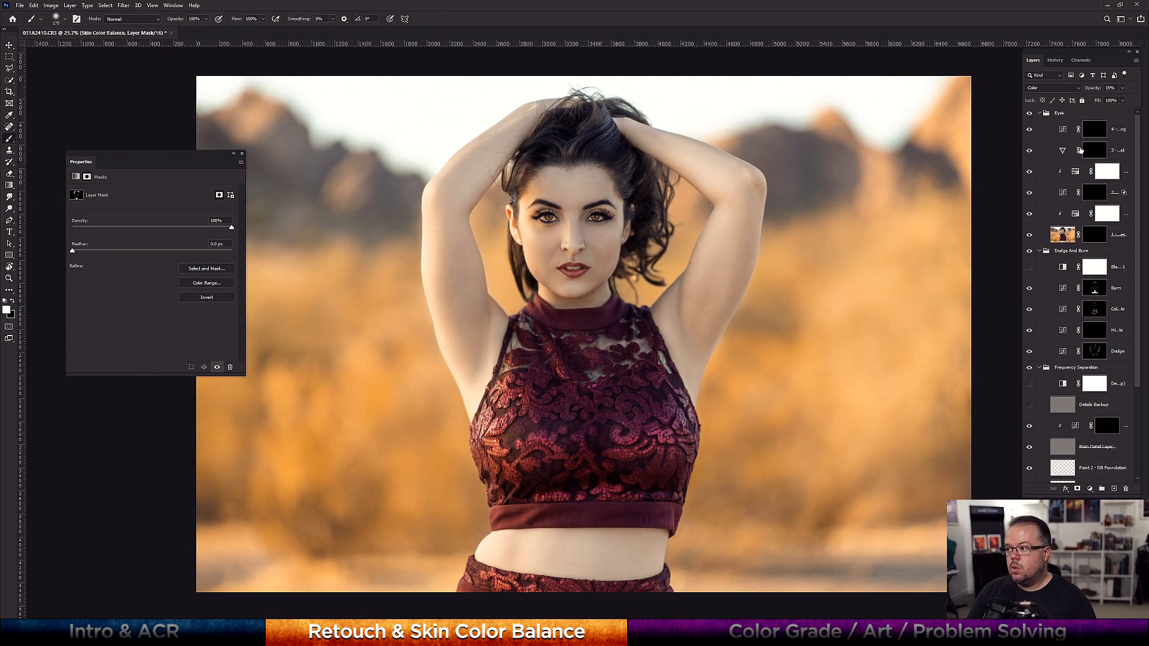
{"action": "left_click", "coordinate": [1086, 114]}
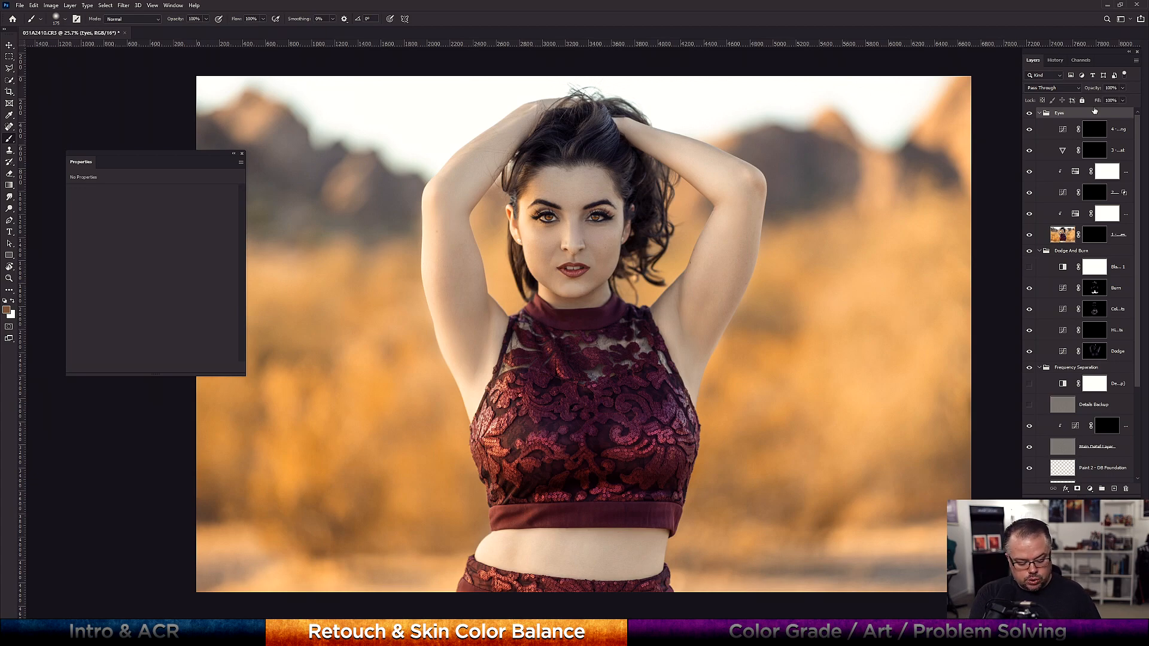
{"action": "key", "text": "ctrl+shift+alt+e"}
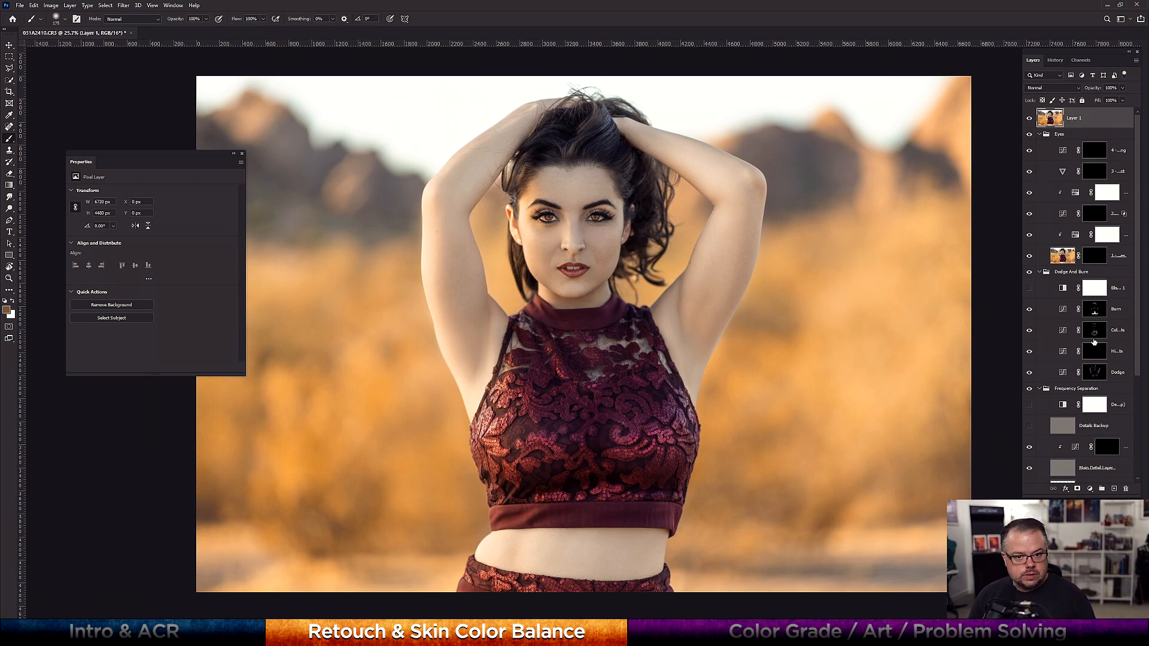
Duplicate the merged layer into a new document
{"action": "right_click", "coordinate": [1100, 119]}
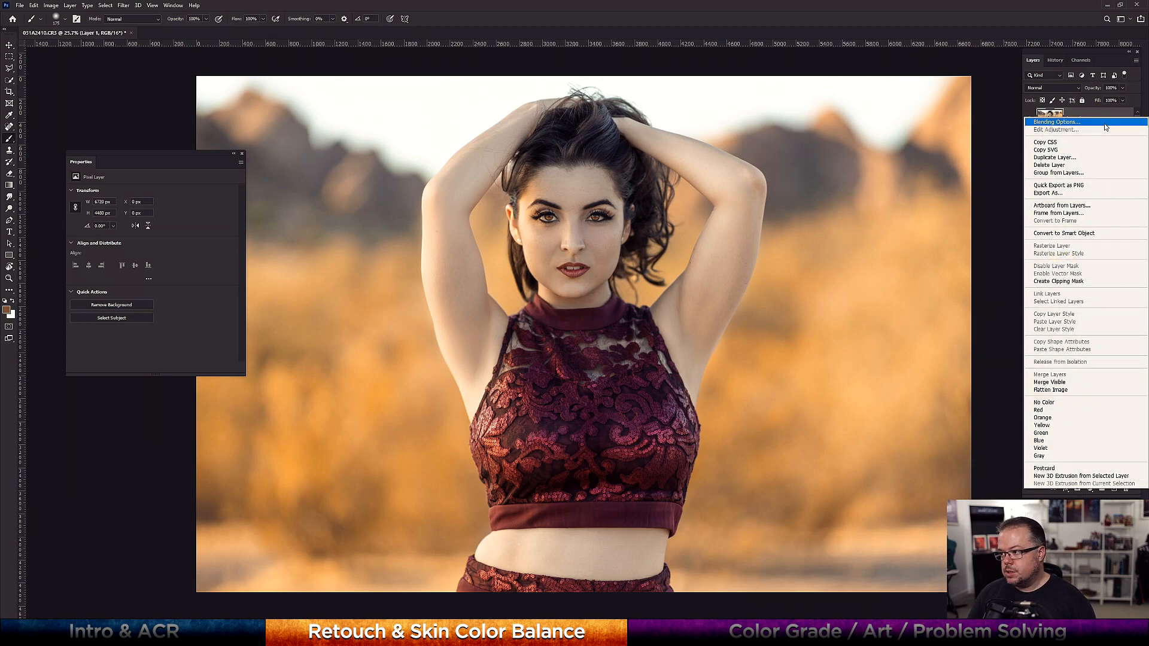
{"action": "left_click", "coordinate": [1054, 158]}
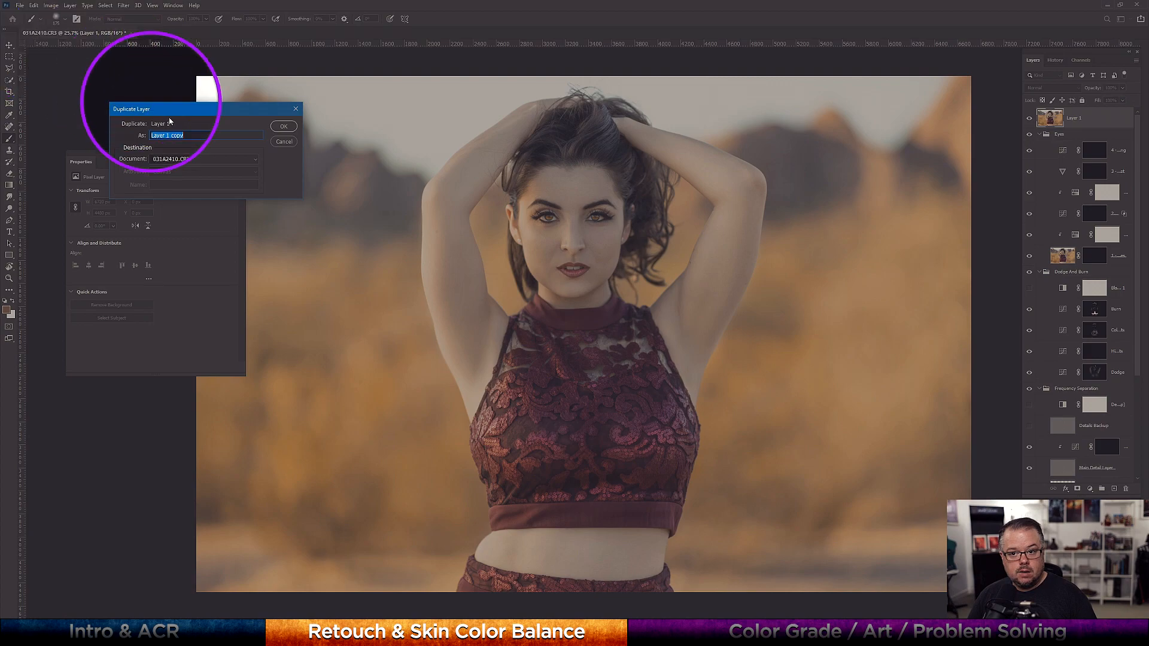
{"action": "left_click", "coordinate": [210, 159]}
{"action": "left_click", "coordinate": [175, 175]}
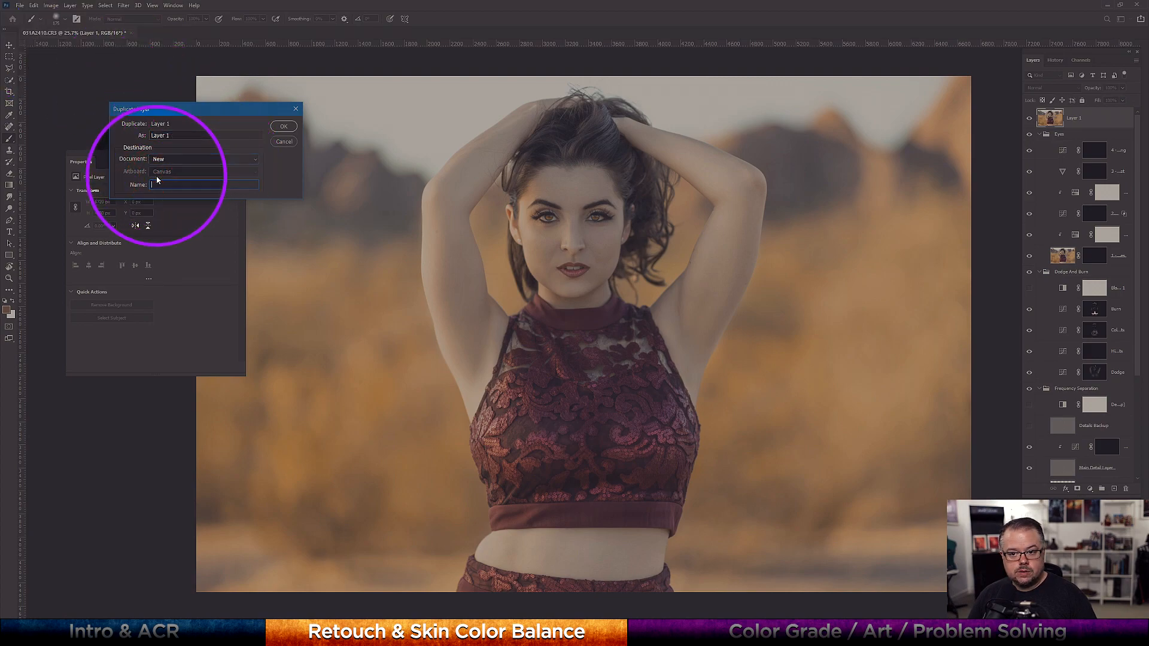
{"action": "left_click", "coordinate": [284, 126]}
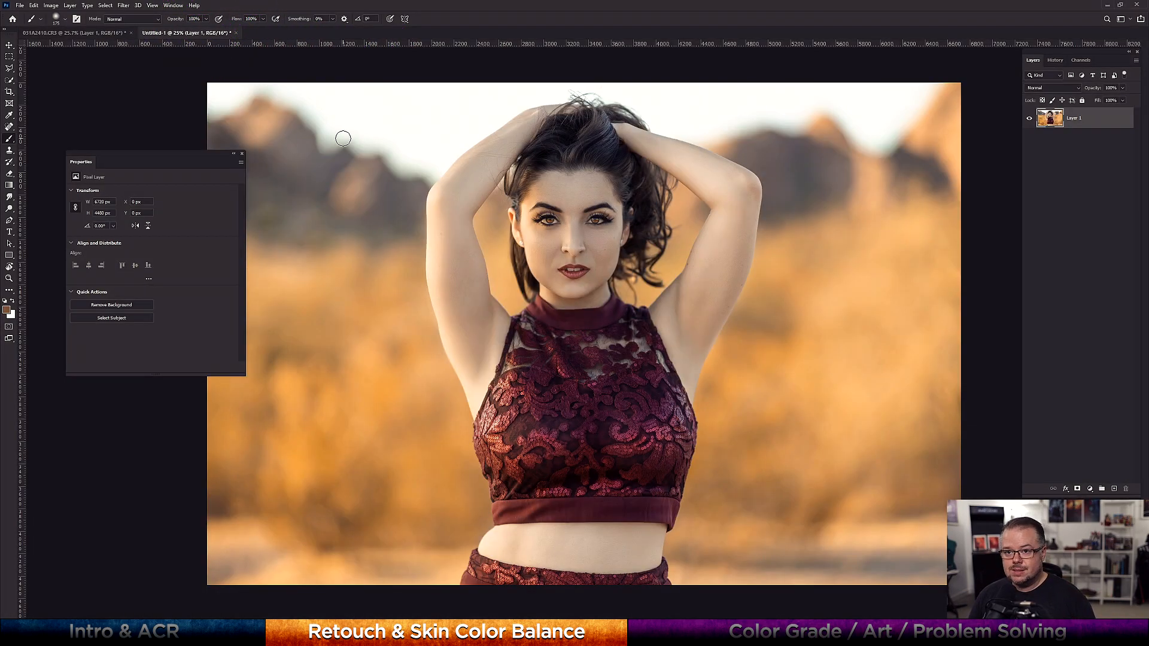
Flatten the new document to a single Background layer and keep it as the active document
{"action": "left_click", "coordinate": [70, 6]}
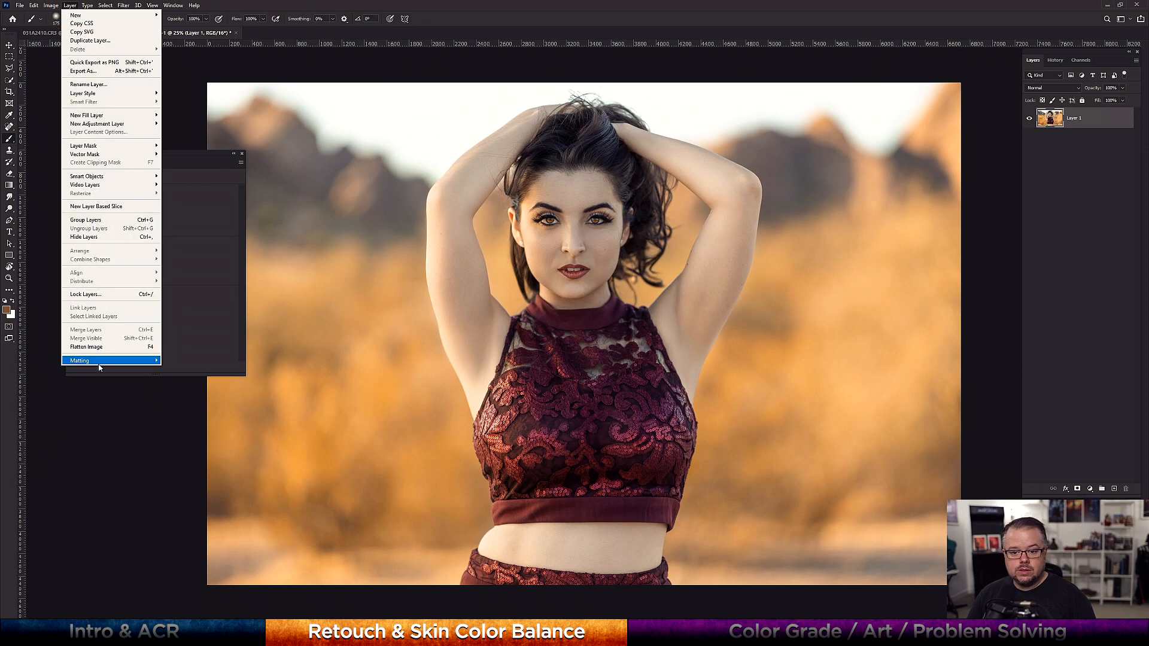
{"action": "left_click", "coordinate": [86, 347]}
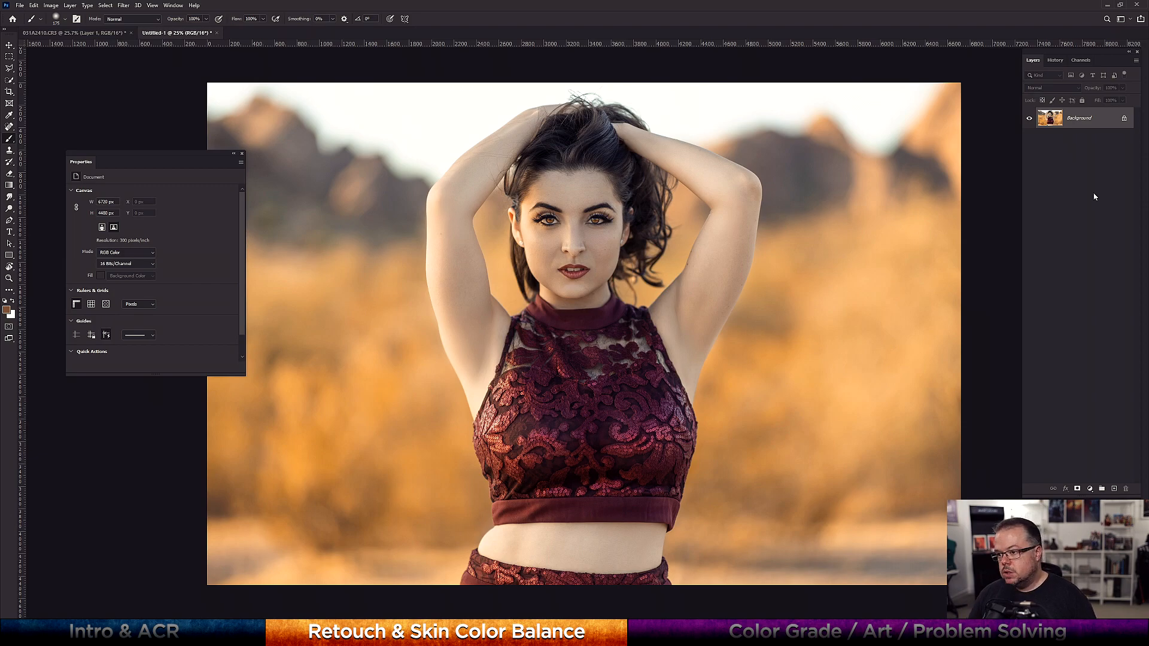
{"action": "left_click", "coordinate": [31, 34]}
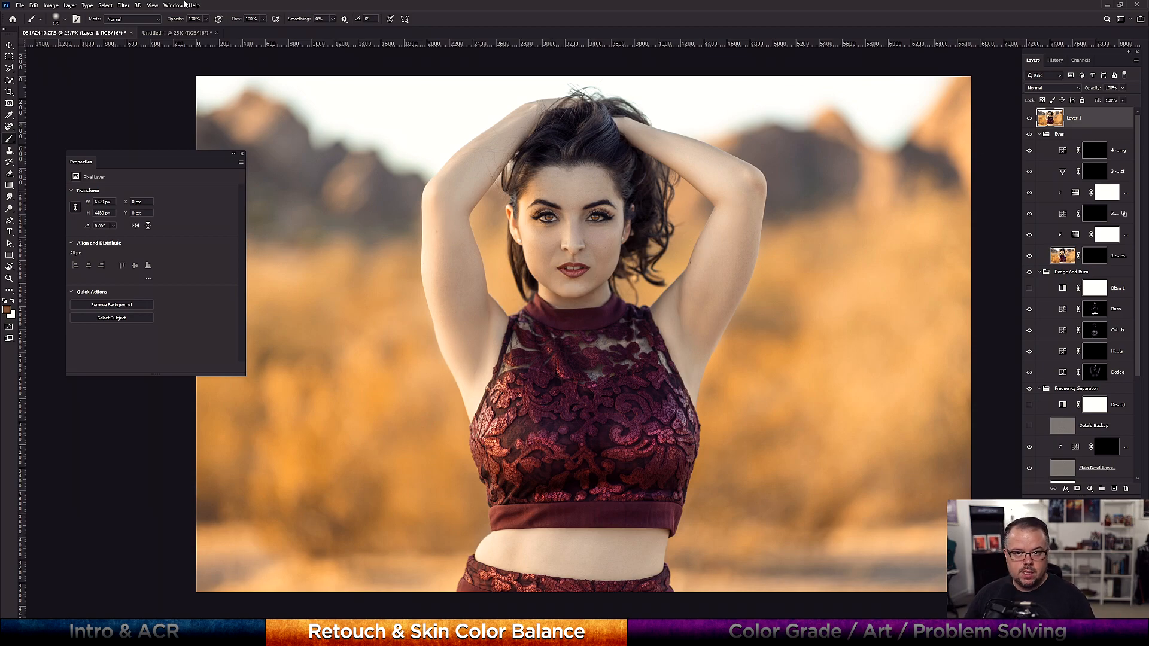
{"action": "left_click", "coordinate": [175, 32]}
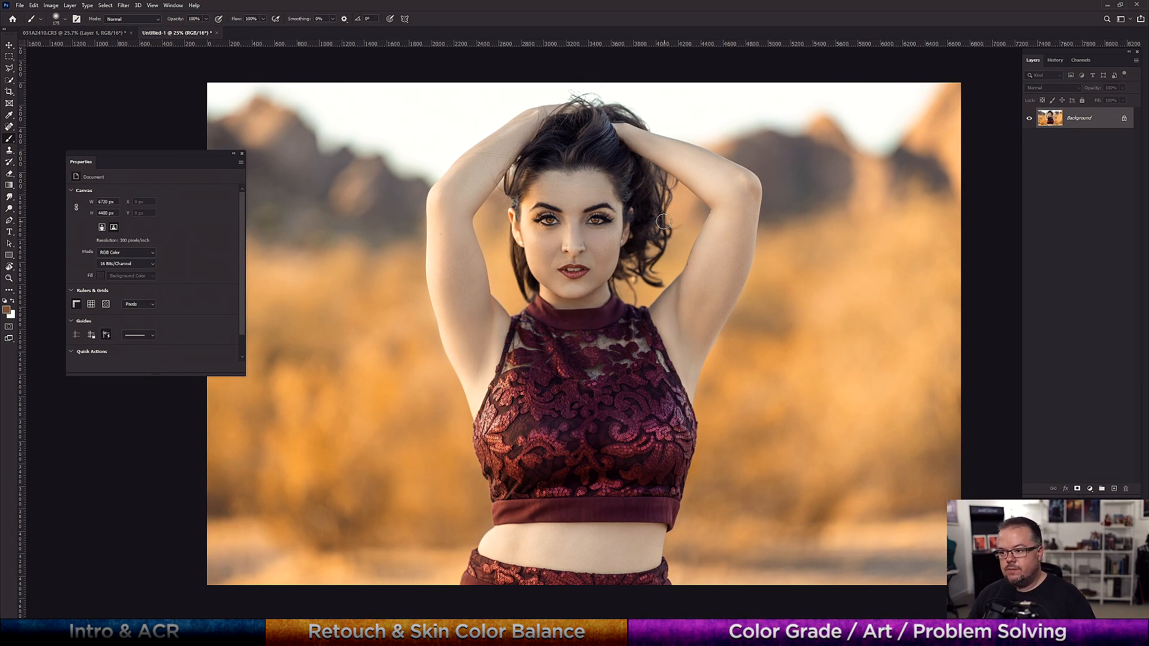
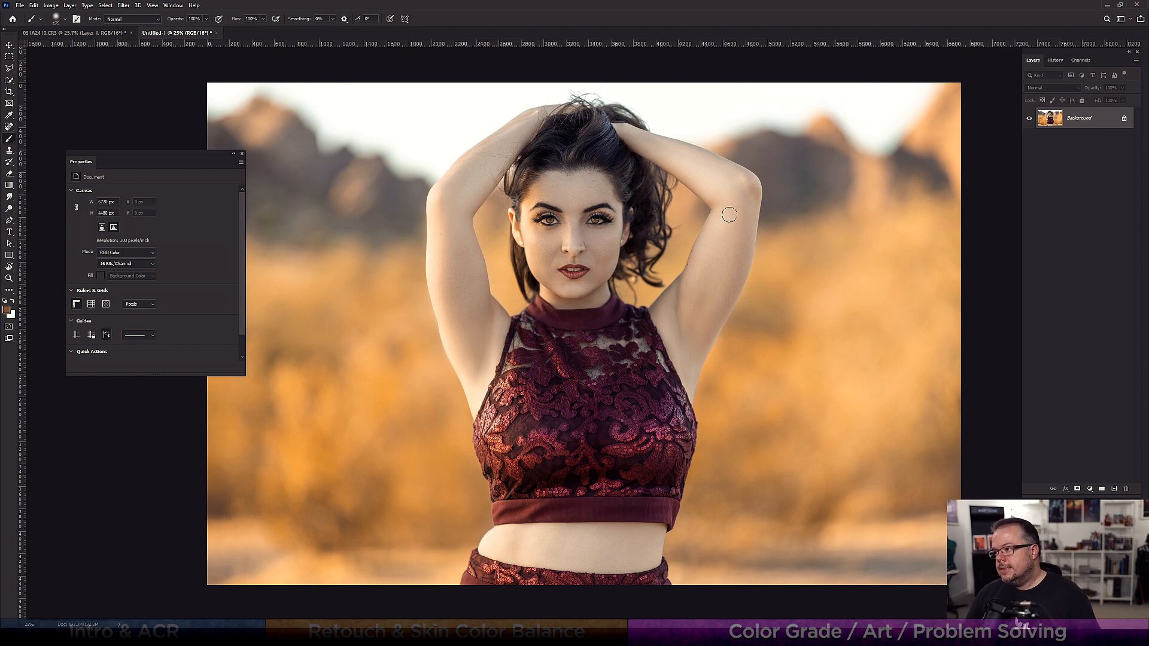
Add a Curves adjustment layer, lift the black point to an output of about 25 and anchor the midpoint at 128
{"action": "left_click", "coordinate": [1090, 489]}
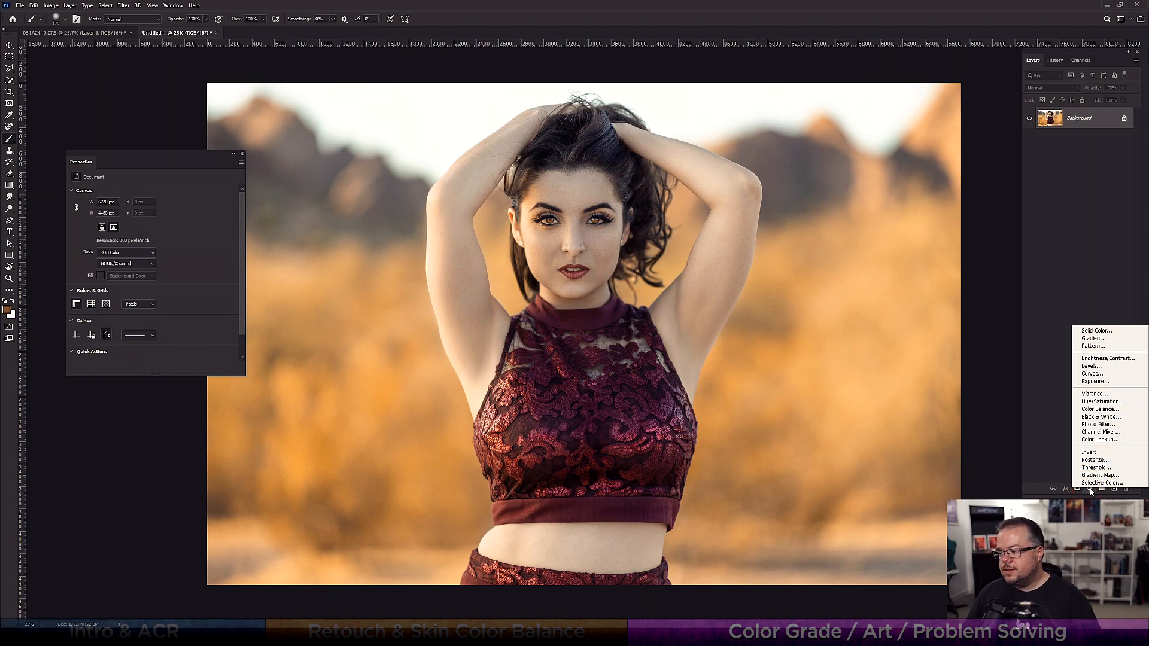
{"action": "left_click", "coordinate": [1097, 372]}
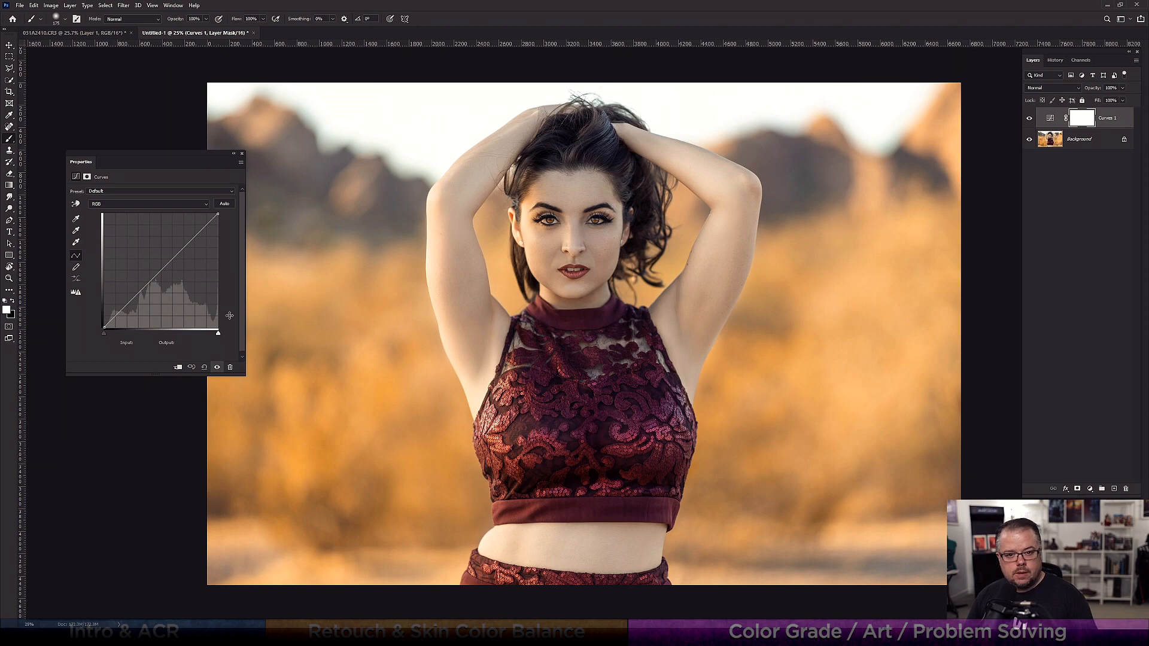
{"action": "left_click_drag", "start_coordinate": [103, 329], "coordinate": [90, 315]}
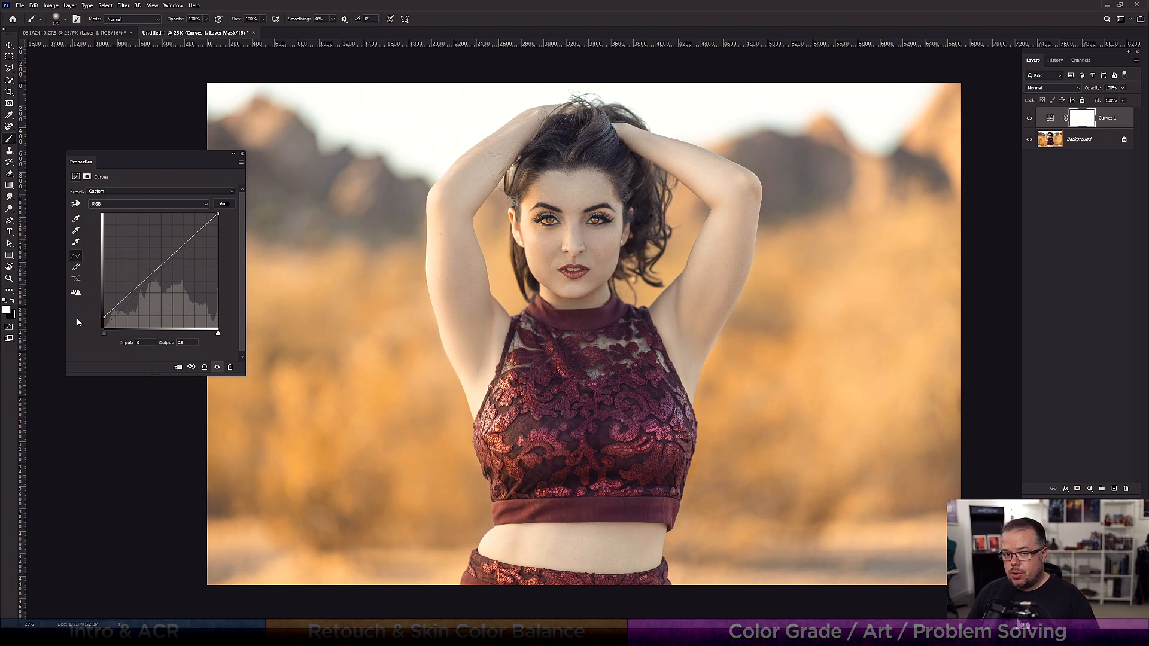
{"action": "left_click", "coordinate": [161, 270]}
{"action": "left_click_drag", "start_coordinate": [161, 271], "coordinate": [163, 271]}
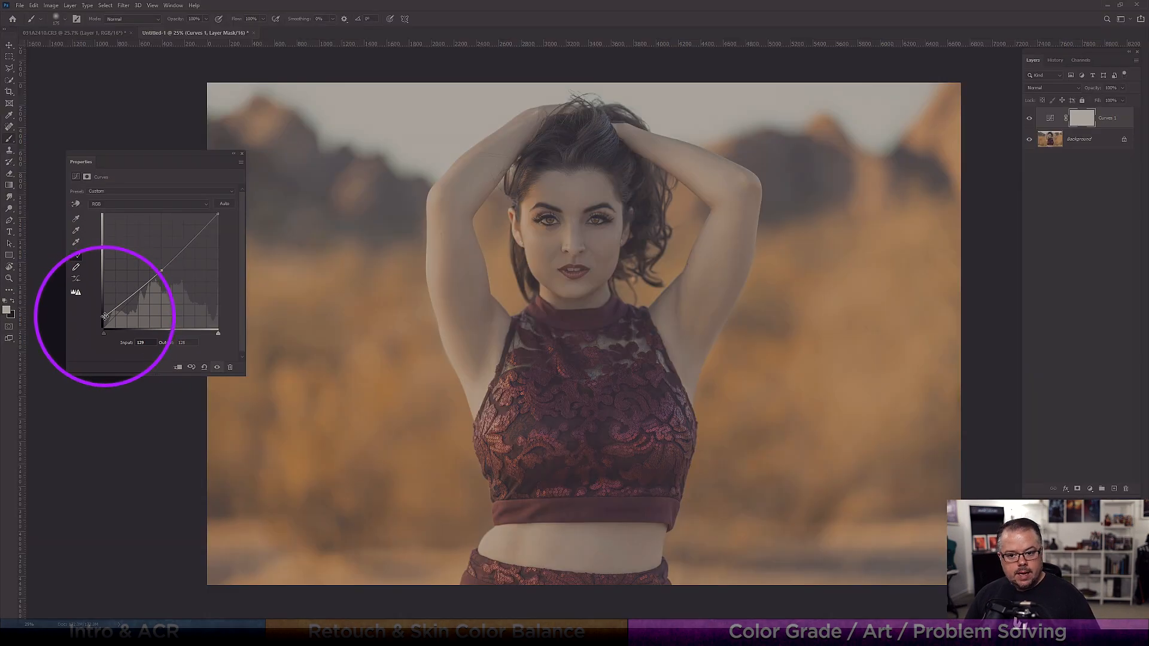
{"action": "left_click", "coordinate": [105, 316]}
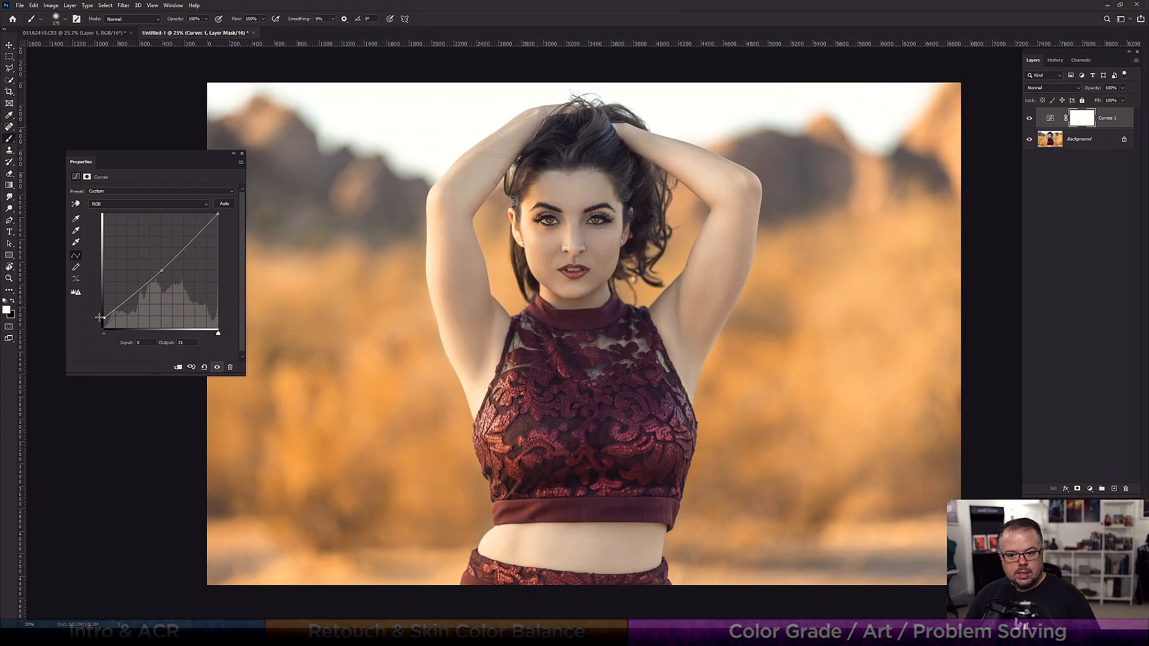
{"action": "left_click_drag", "start_coordinate": [100, 318], "coordinate": [96, 316]}
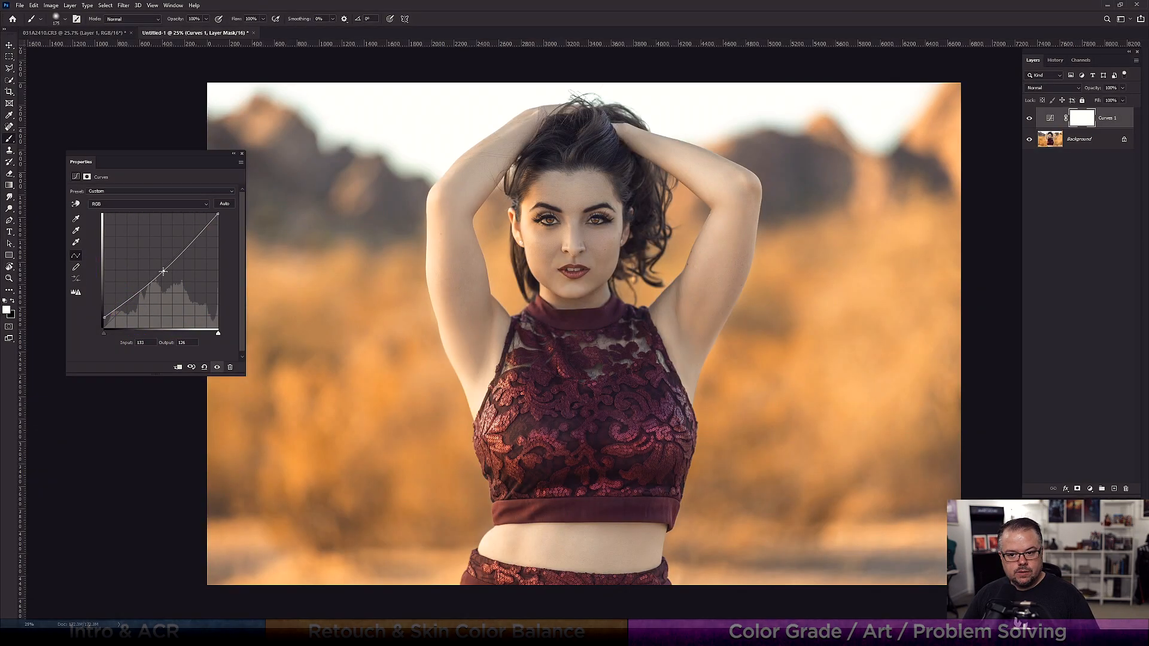
{"action": "left_click", "coordinate": [160, 271]}
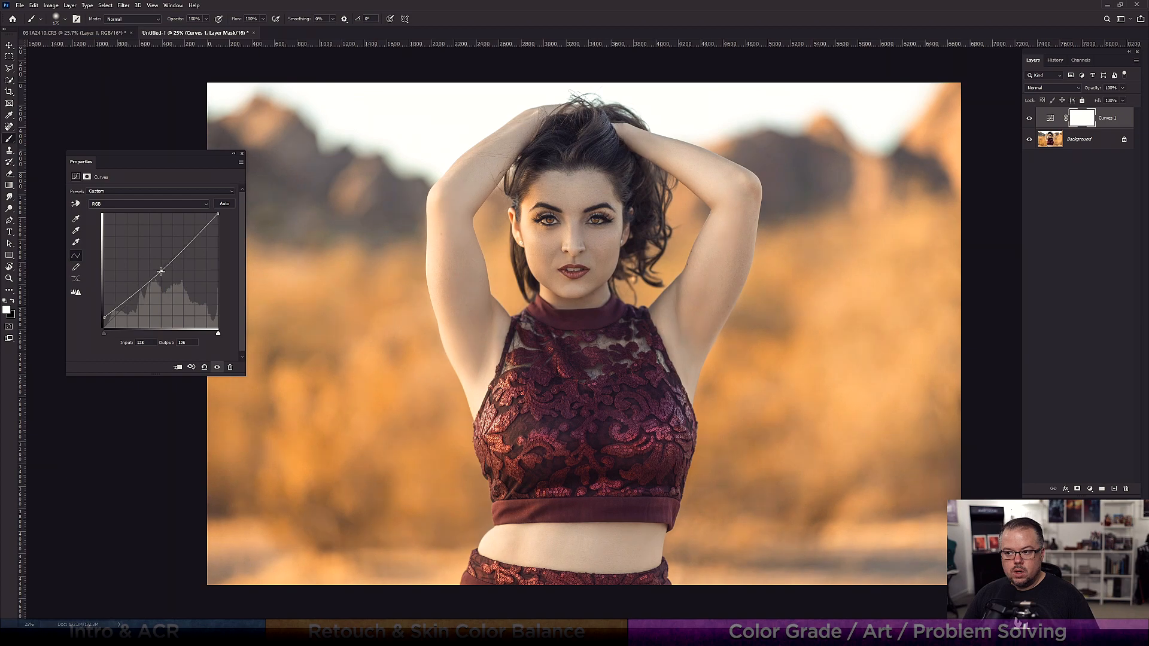
{"action": "left_click_drag", "start_coordinate": [160, 271], "coordinate": [161, 270]}
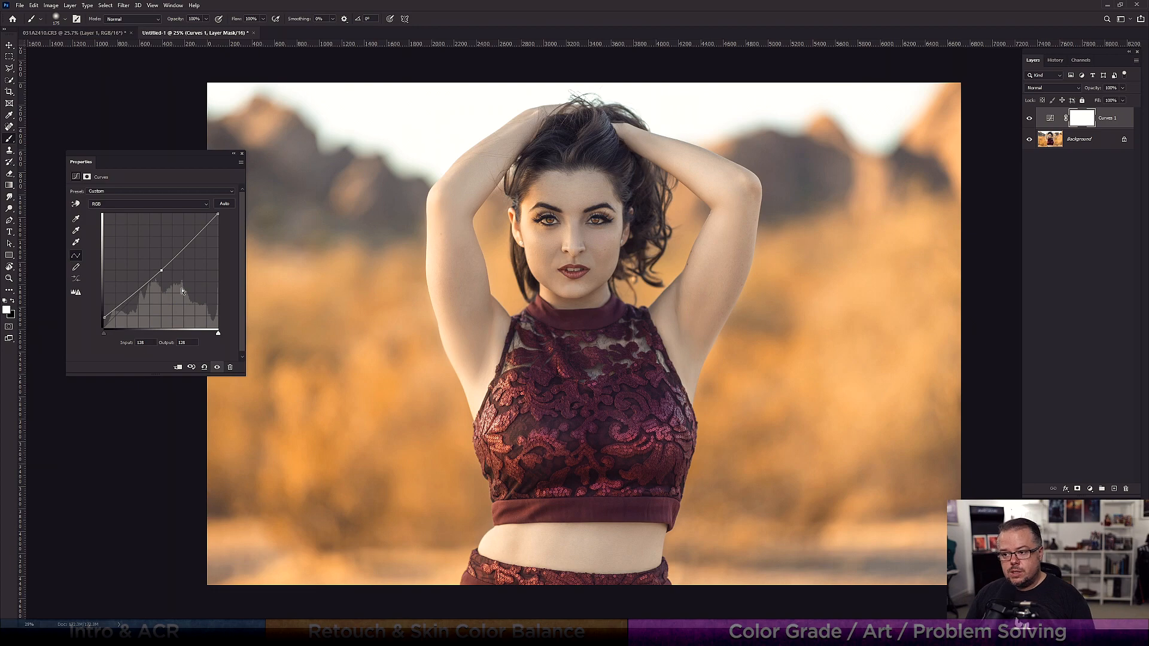
Set the Curves layer's blend mode to Luminosity, comparing it with Normal
{"action": "left_click", "coordinate": [1109, 141]}
{"action": "left_click", "coordinate": [1052, 119]}
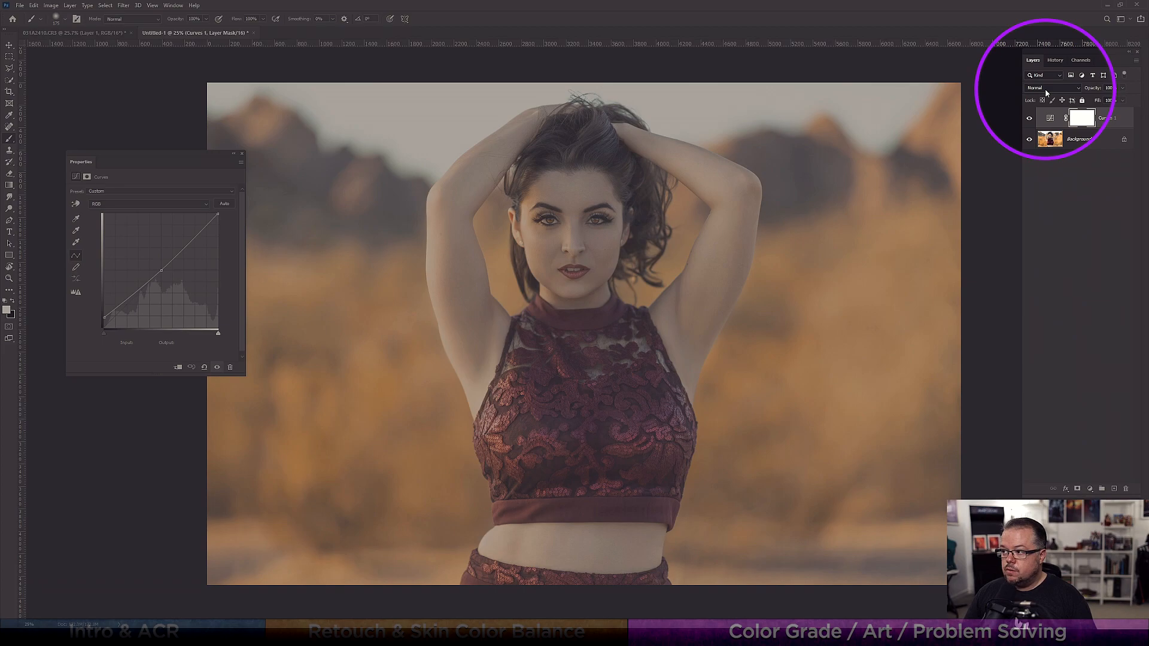
{"action": "left_click", "coordinate": [1047, 89]}
{"action": "left_click", "coordinate": [1035, 302]}
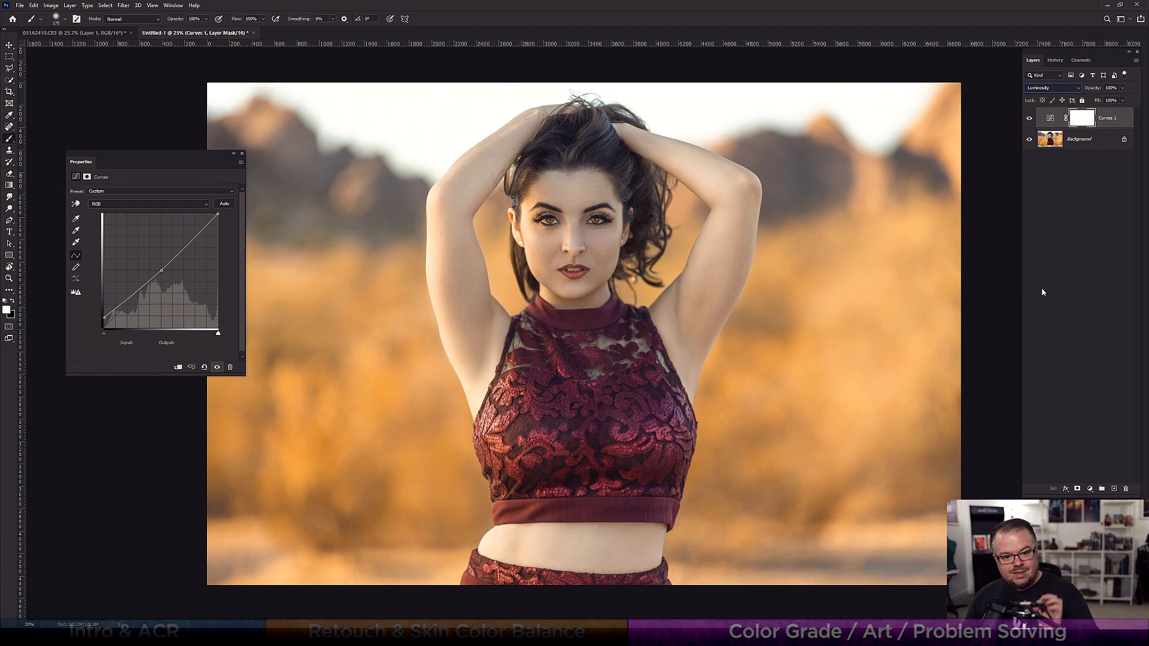
{"action": "left_click", "coordinate": [1030, 89]}
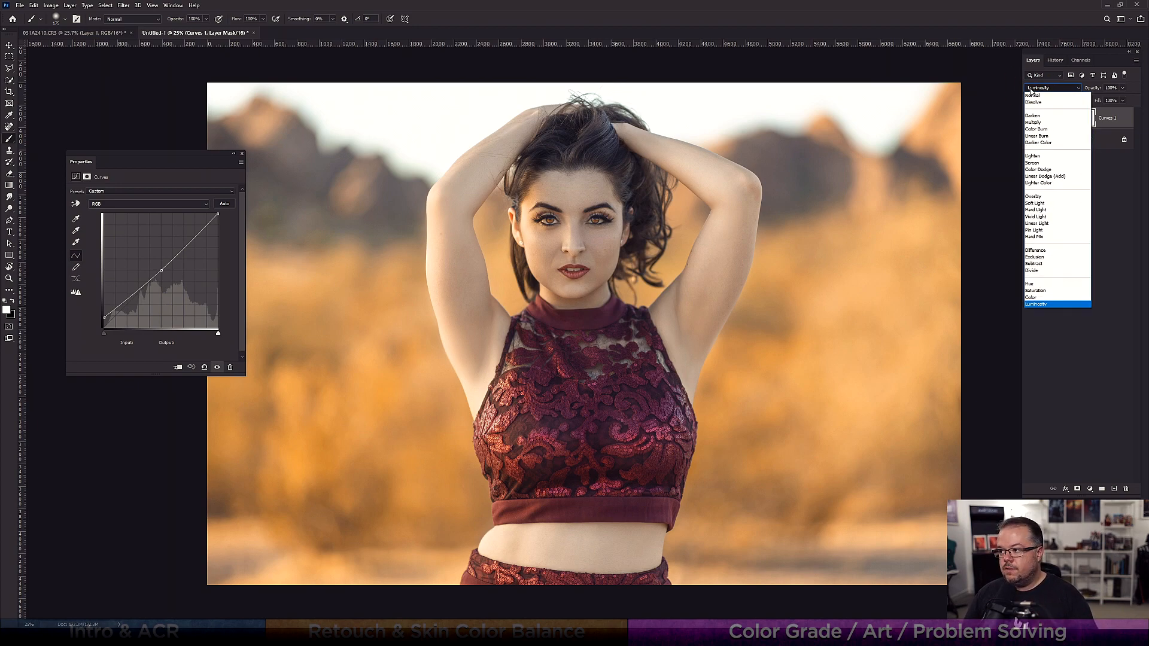
{"action": "left_click", "coordinate": [1032, 95]}
{"action": "left_click", "coordinate": [1035, 88]}
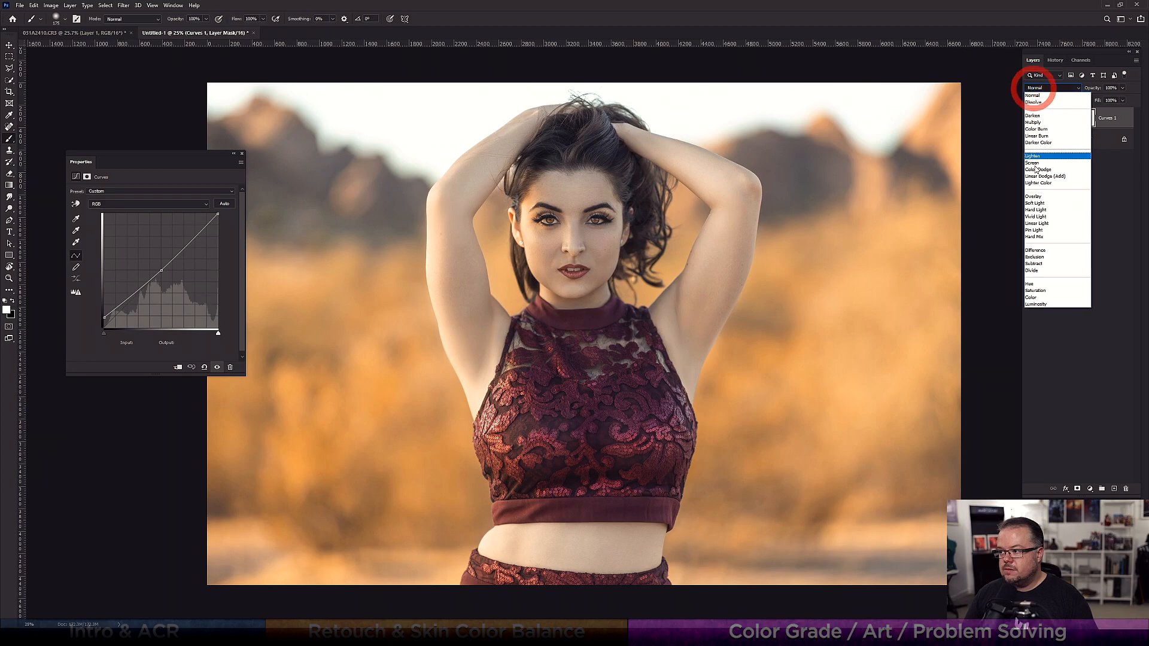
{"action": "left_click", "coordinate": [1032, 304]}
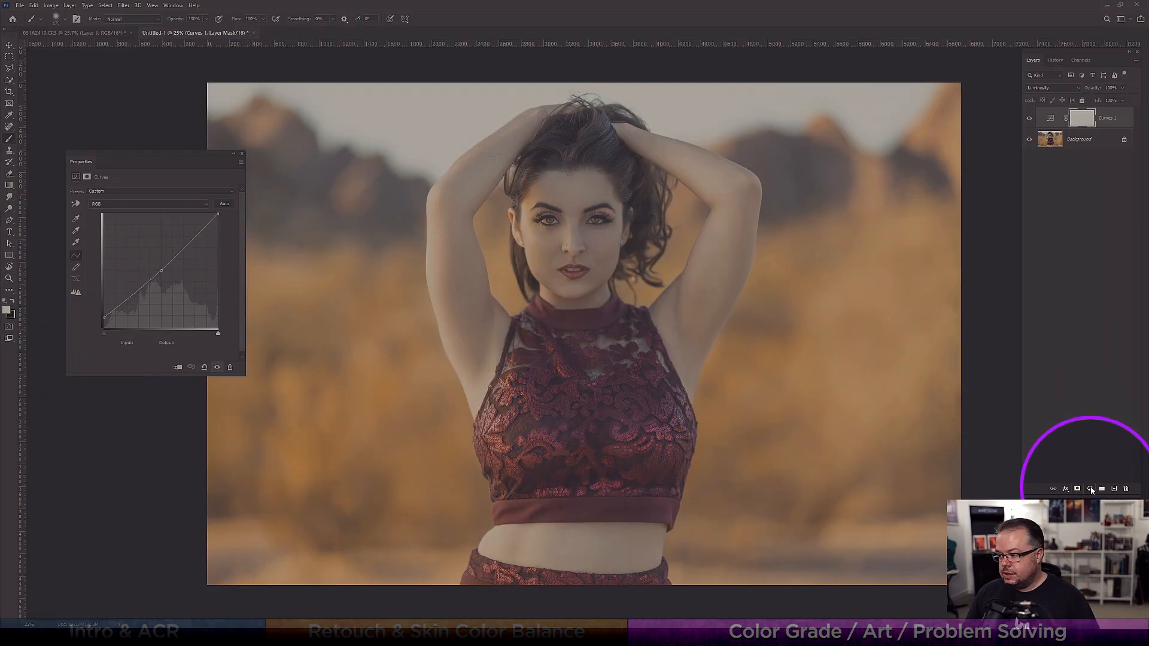
Add a Selective Color adjustment layer and set its Reds to Cyan -6, Yellow +6 and Black +19
{"action": "left_click", "coordinate": [1090, 489]}
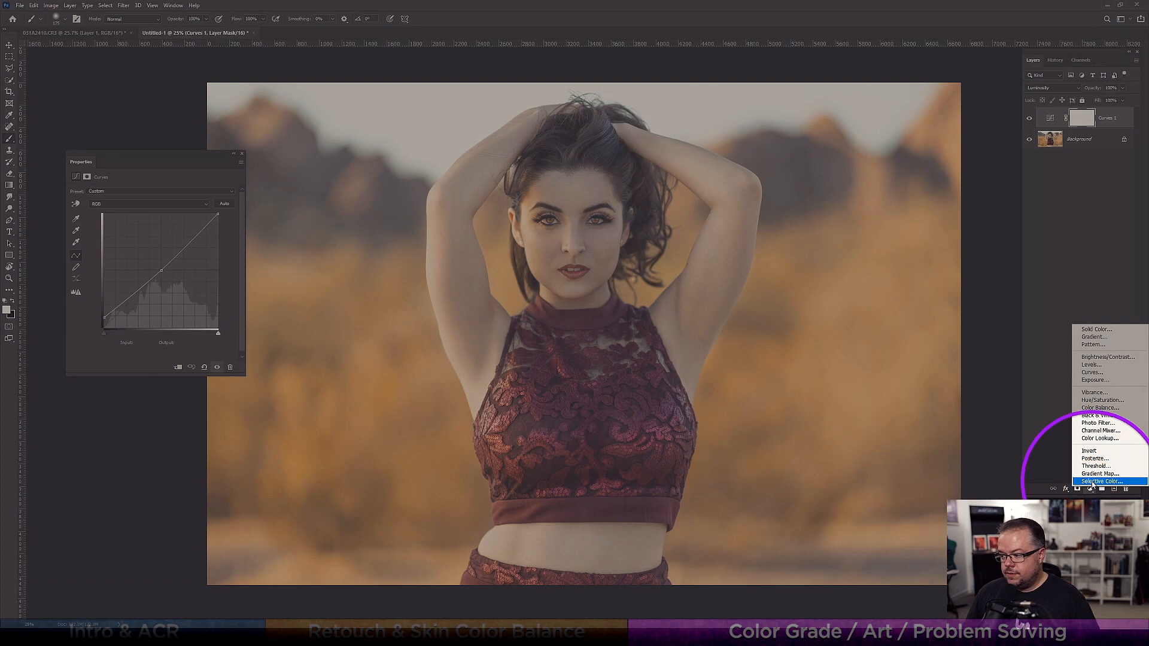
{"action": "left_click", "coordinate": [1093, 482]}
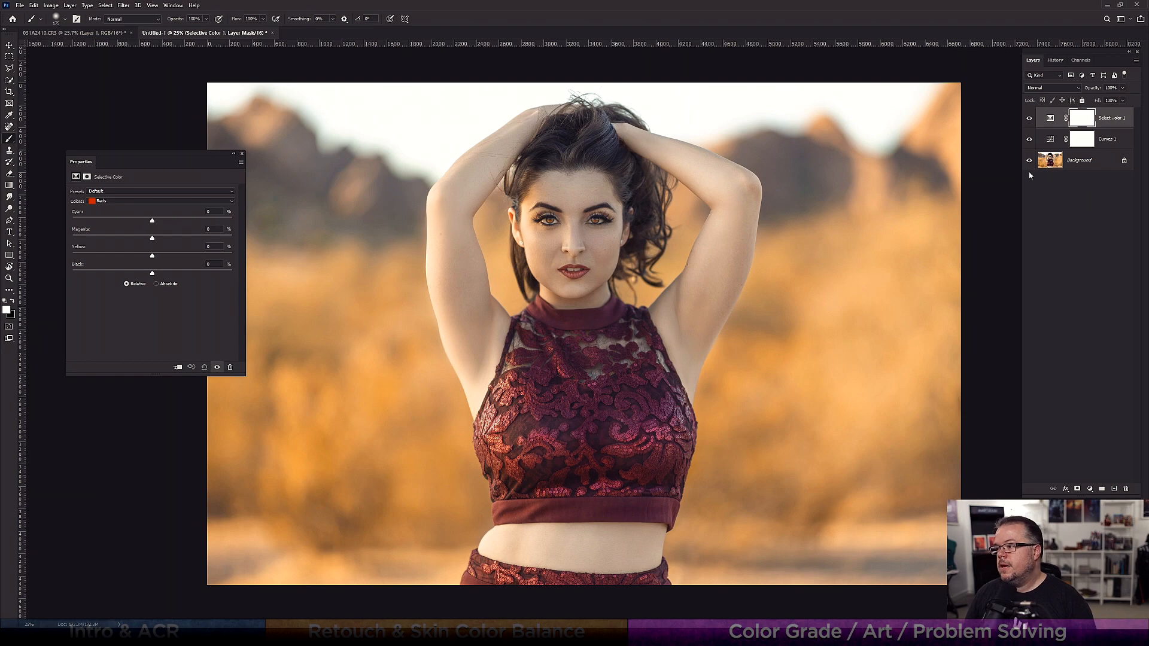
{"action": "left_click_drag", "start_coordinate": [157, 222], "coordinate": [159, 257]}
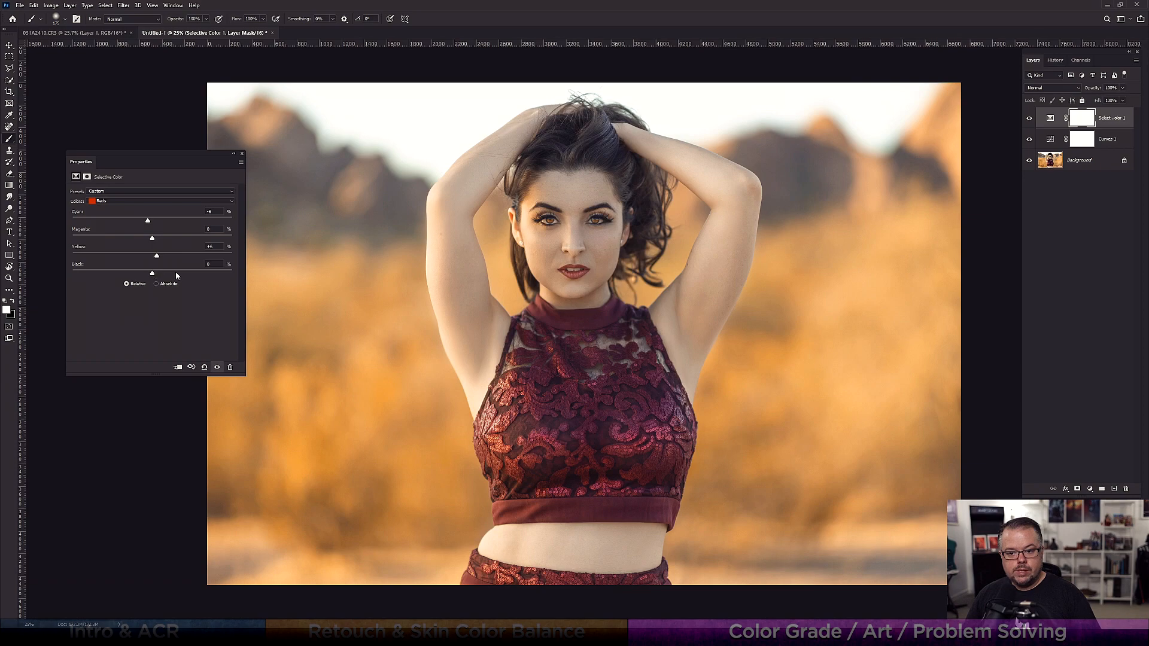
{"action": "mouse_move", "coordinate": [154, 273]}
{"action": "left_mouse_down"}
{"action": "mouse_move", "coordinate": [124, 275]}
{"action": "mouse_move", "coordinate": [188, 275]}
{"action": "mouse_move", "coordinate": [134, 275]}
{"action": "mouse_move", "coordinate": [170, 275]}
{"action": "left_mouse_up"}
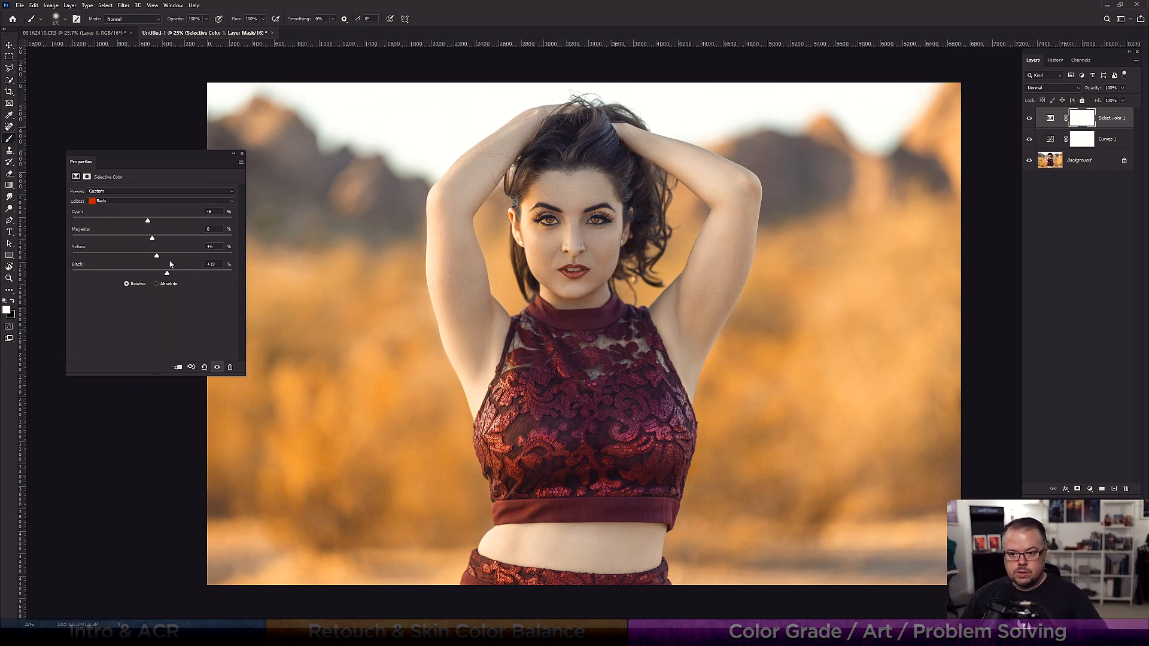
Set the Selective Color layer's Yellows to Cyan -6, Yellow +6 and Black +10
{"action": "left_click", "coordinate": [99, 201]}
{"action": "left_click", "coordinate": [104, 212]}
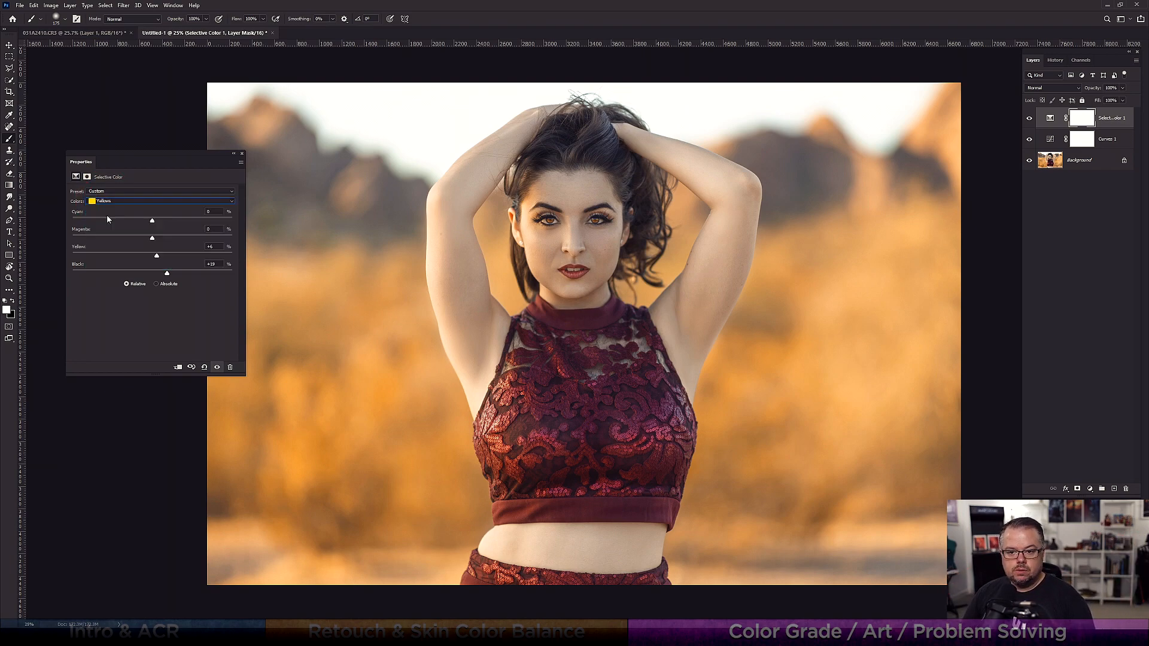
{"action": "left_click_drag", "start_coordinate": [152, 221], "coordinate": [160, 274]}
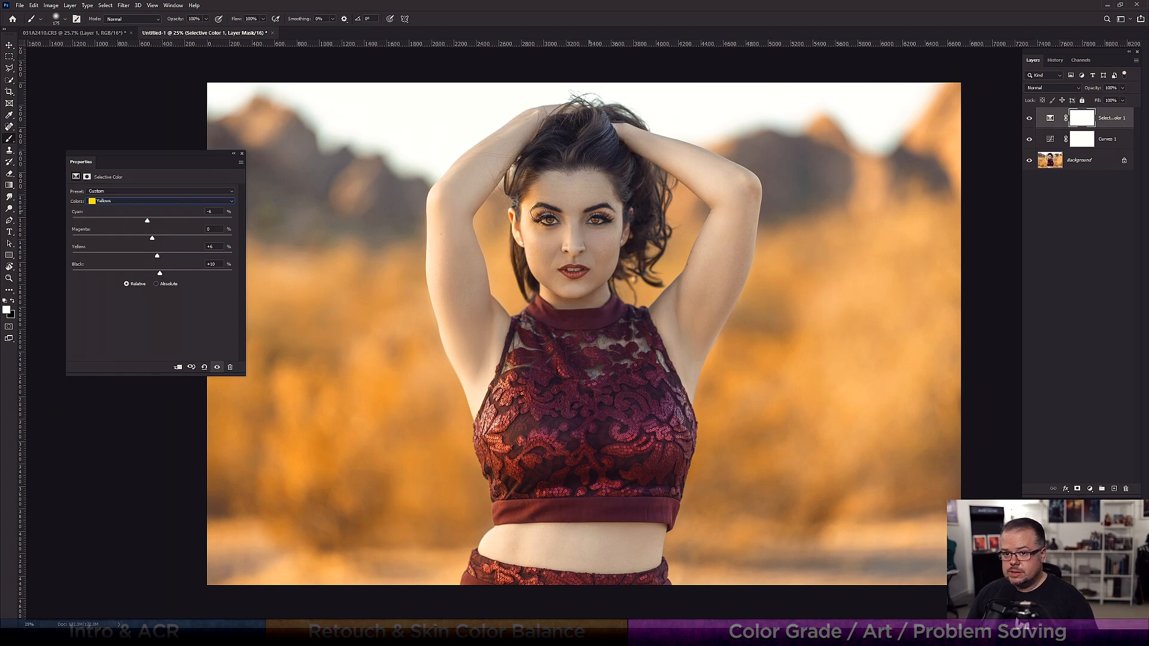
{"action": "left_click", "coordinate": [1086, 162]}
{"action": "left_click", "coordinate": [1110, 124]}
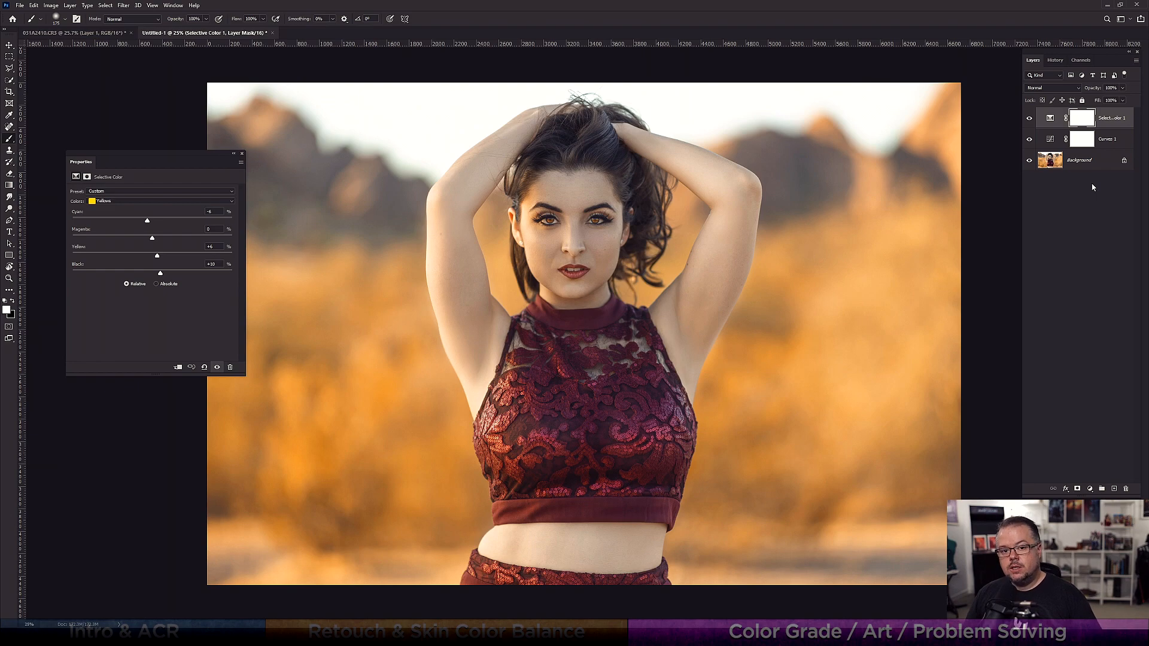
Add a second Selective Color adjustment layer and choose Whites as its color range
{"action": "left_click", "coordinate": [1089, 488]}
{"action": "left_click", "coordinate": [1098, 484]}
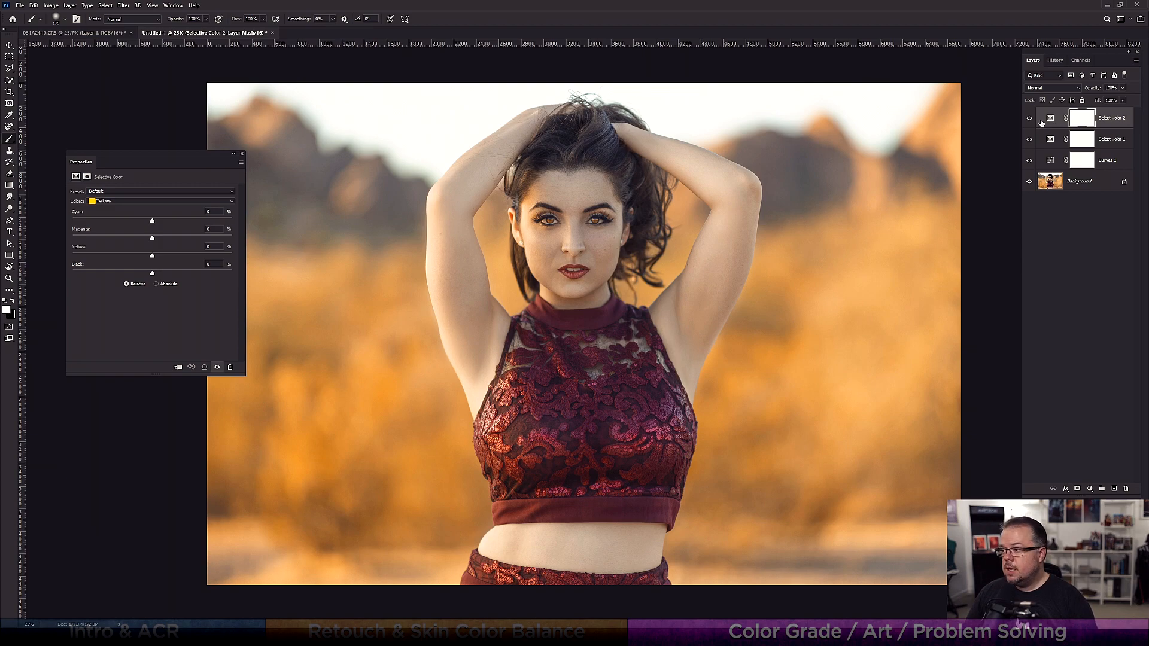
{"action": "left_click", "coordinate": [109, 202]}
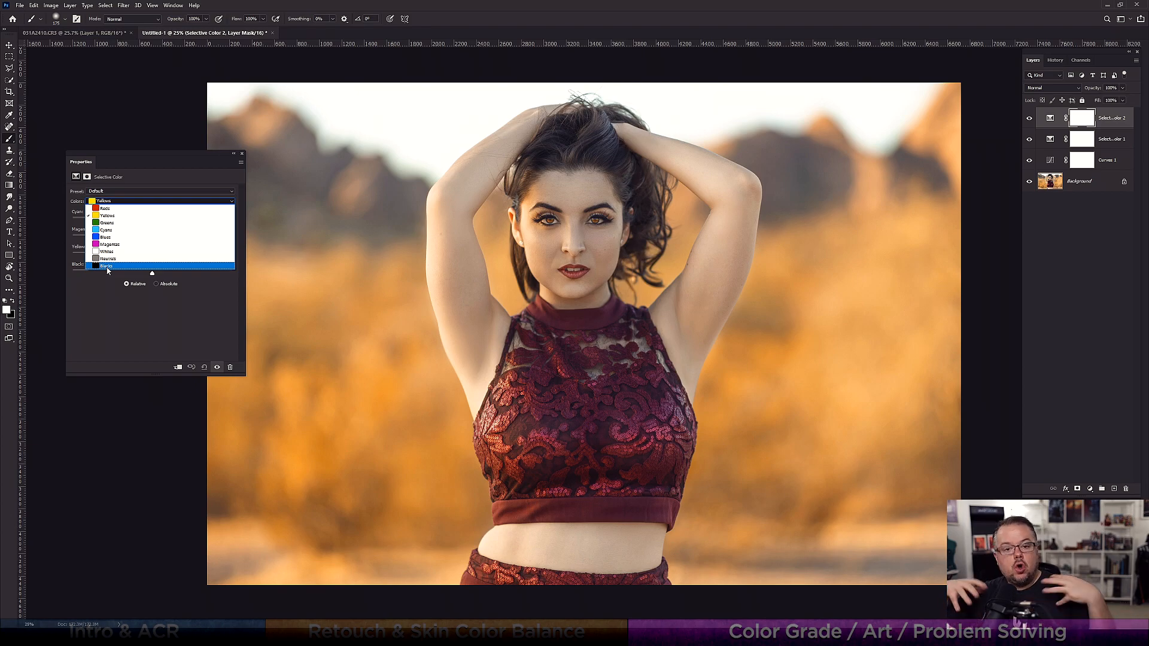
{"action": "left_click", "coordinate": [111, 252]}
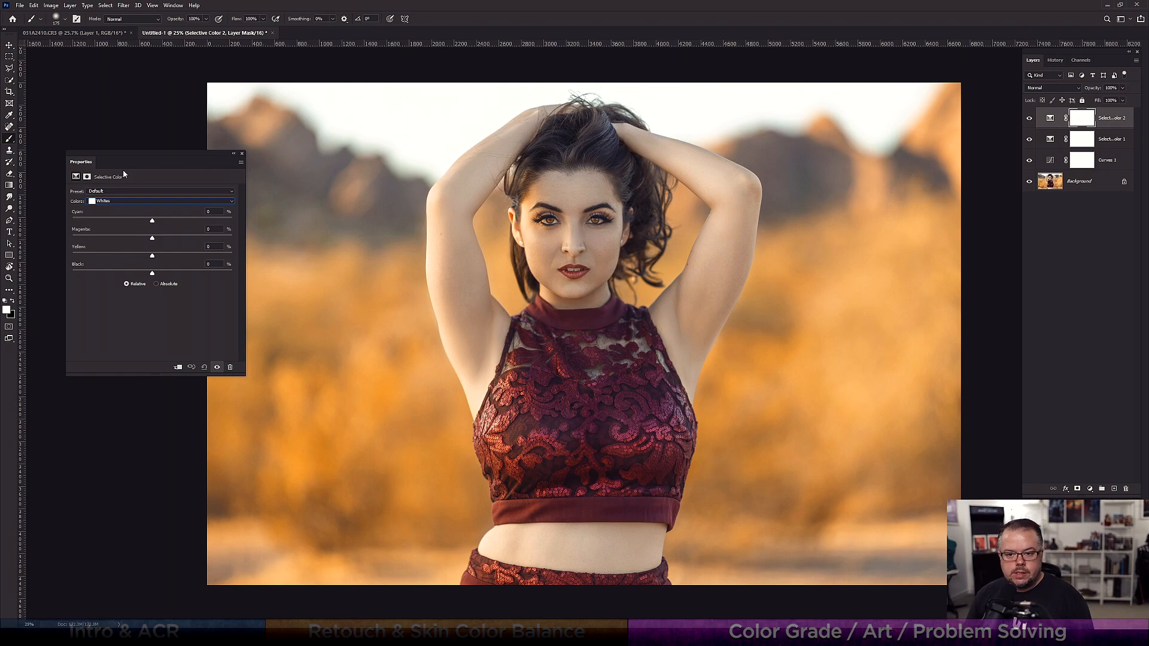
Try cyan at +100% in the whites of the upper Selective Color layer, check the skin, and return cyan to neutral
{"action": "left_click_drag", "start_coordinate": [152, 222], "coordinate": [216, 220]}
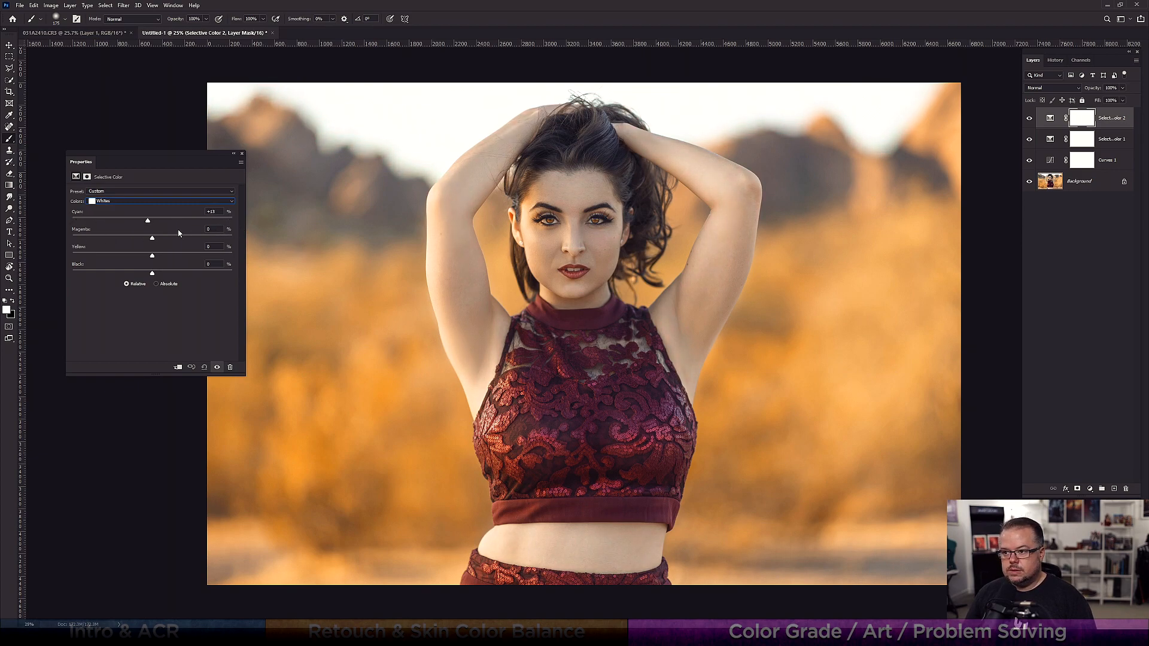
{"action": "mouse_move", "coordinate": [232, 221]}
{"action": "left_mouse_down"}
{"action": "mouse_move", "coordinate": [155, 221]}
{"action": "mouse_move", "coordinate": [233, 221]}
{"action": "left_mouse_up"}
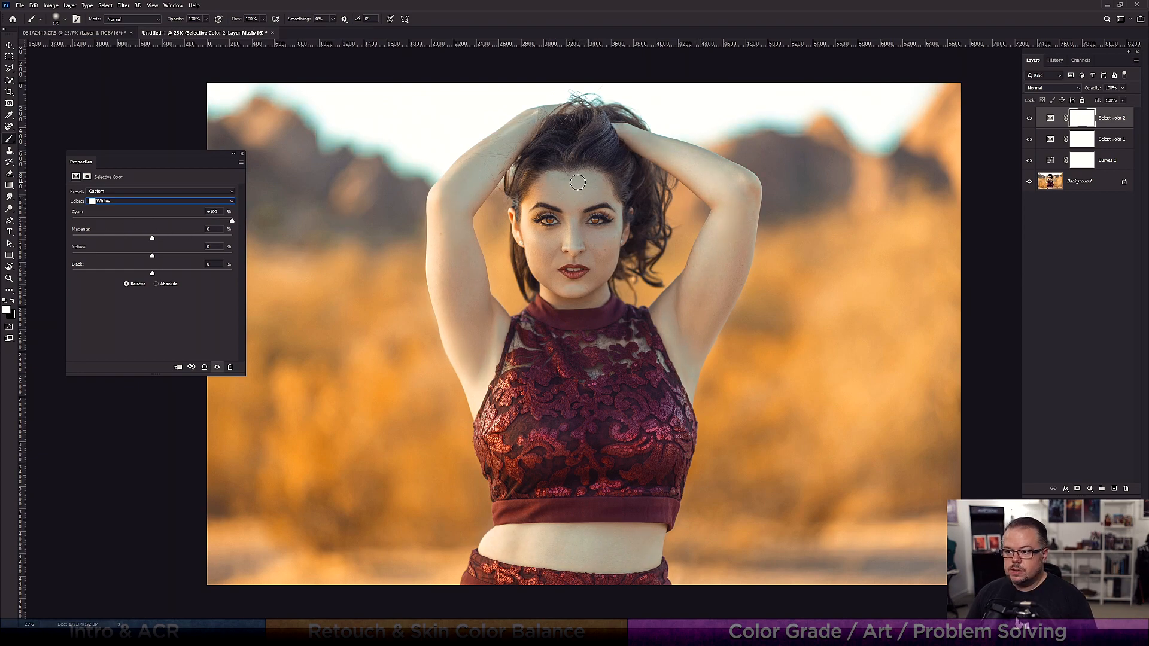
{"action": "key", "text": "ctrl+plus"}
{"action": "key", "text": "ctrl+plus"}
{"action": "left_click_drag", "start_coordinate": [570, 142], "coordinate": [562, 364]}
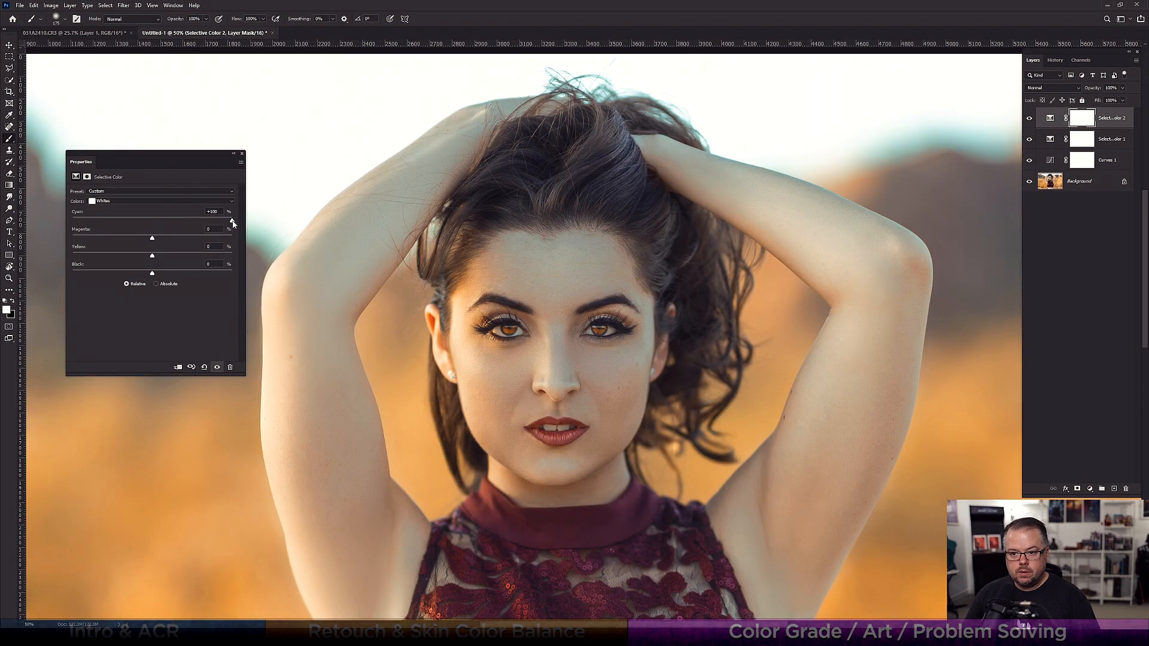
{"action": "left_click_drag", "start_coordinate": [232, 221], "coordinate": [153, 223]}
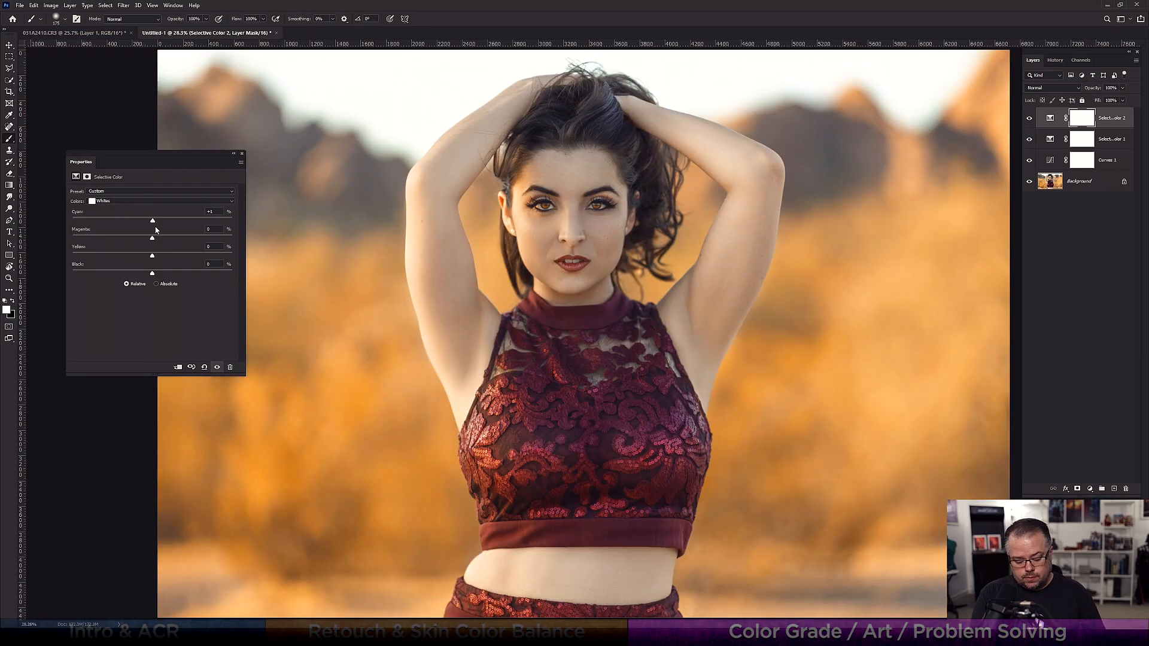
{"action": "key", "text": "ctrl+0"}
{"action": "left_click_drag", "start_coordinate": [149, 222], "coordinate": [284, 225]}
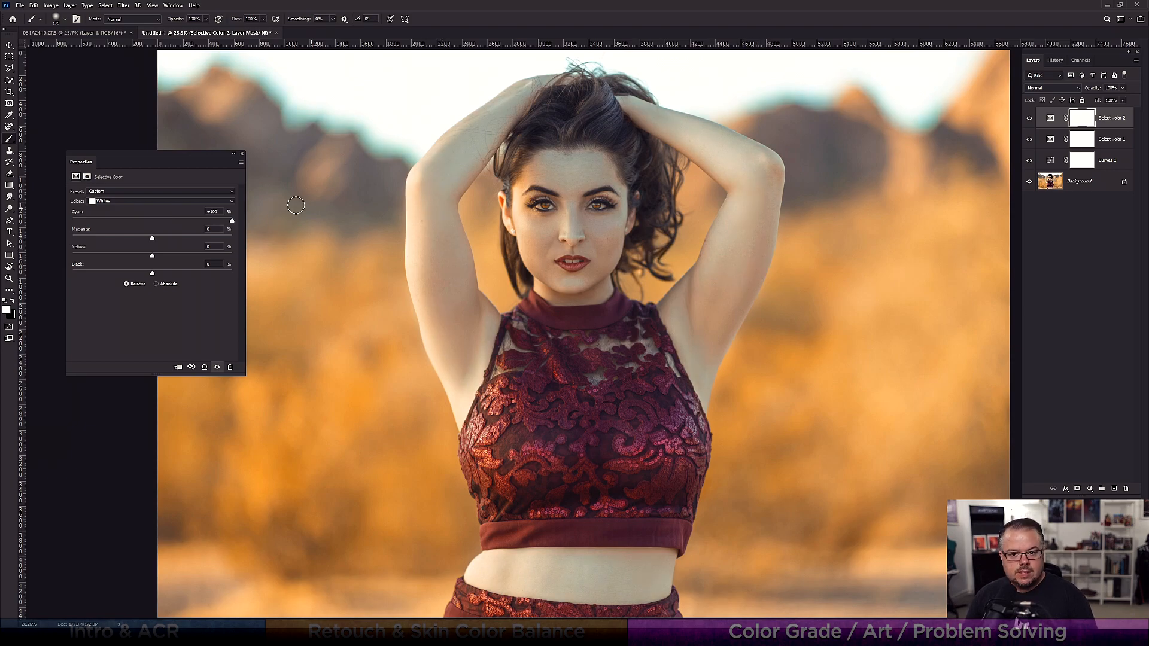
{"action": "left_click_drag", "start_coordinate": [233, 221], "coordinate": [152, 223]}
Try cyan shifts in the Blacks and Neutrals ranges of the upper Selective Color layer
{"action": "left_click", "coordinate": [133, 200]}
{"action": "left_click", "coordinate": [106, 244]}
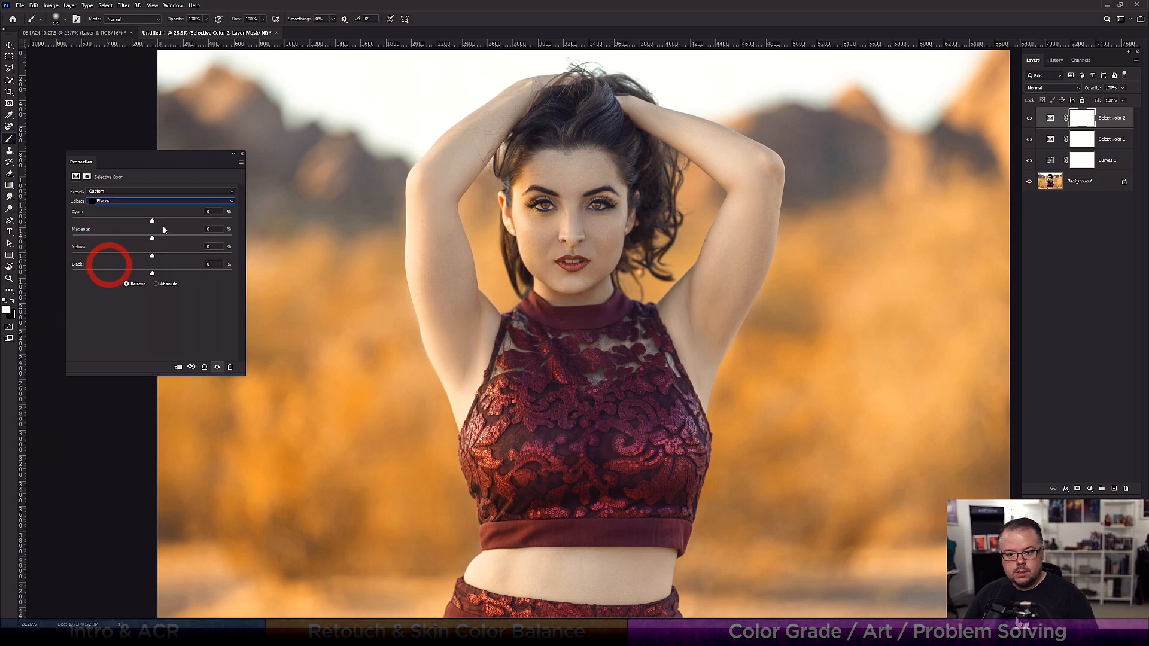
{"action": "left_click_drag", "start_coordinate": [152, 221], "coordinate": [180, 222]}
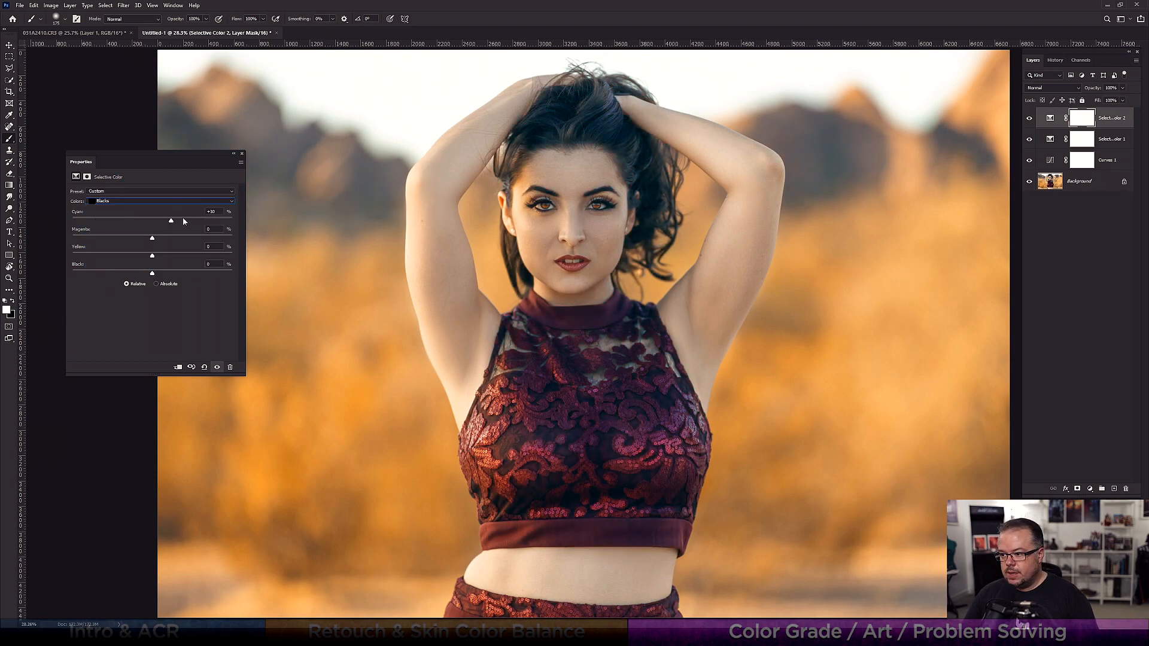
{"action": "left_click_drag", "start_coordinate": [260, 216], "coordinate": [154, 223]}
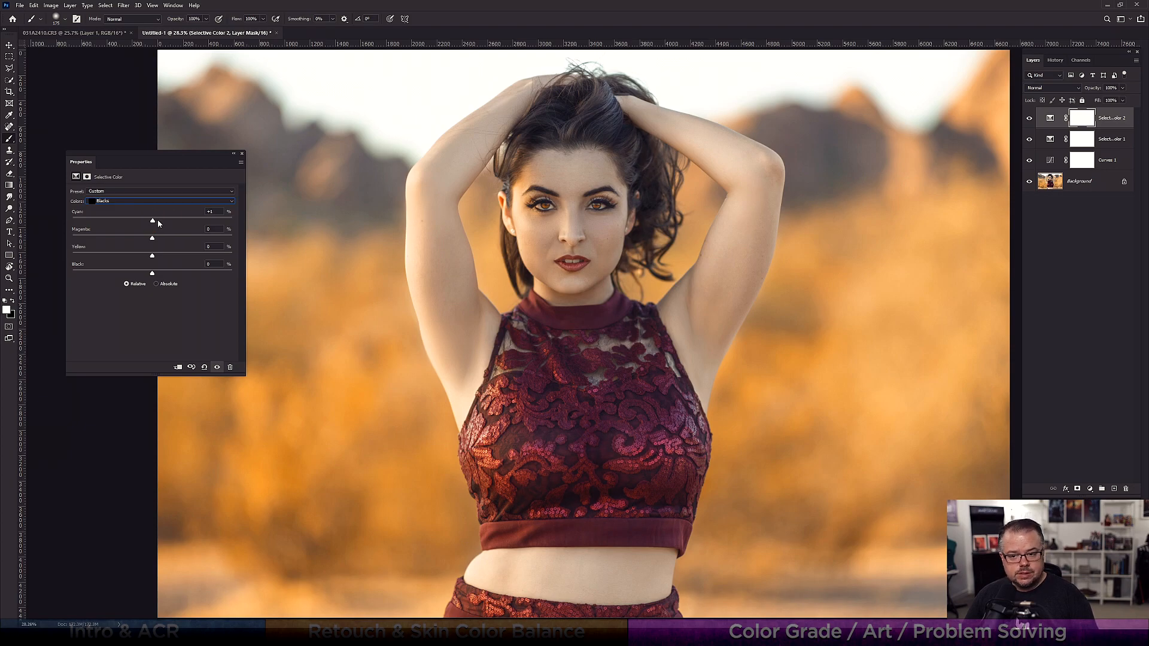
{"action": "left_click", "coordinate": [118, 199]}
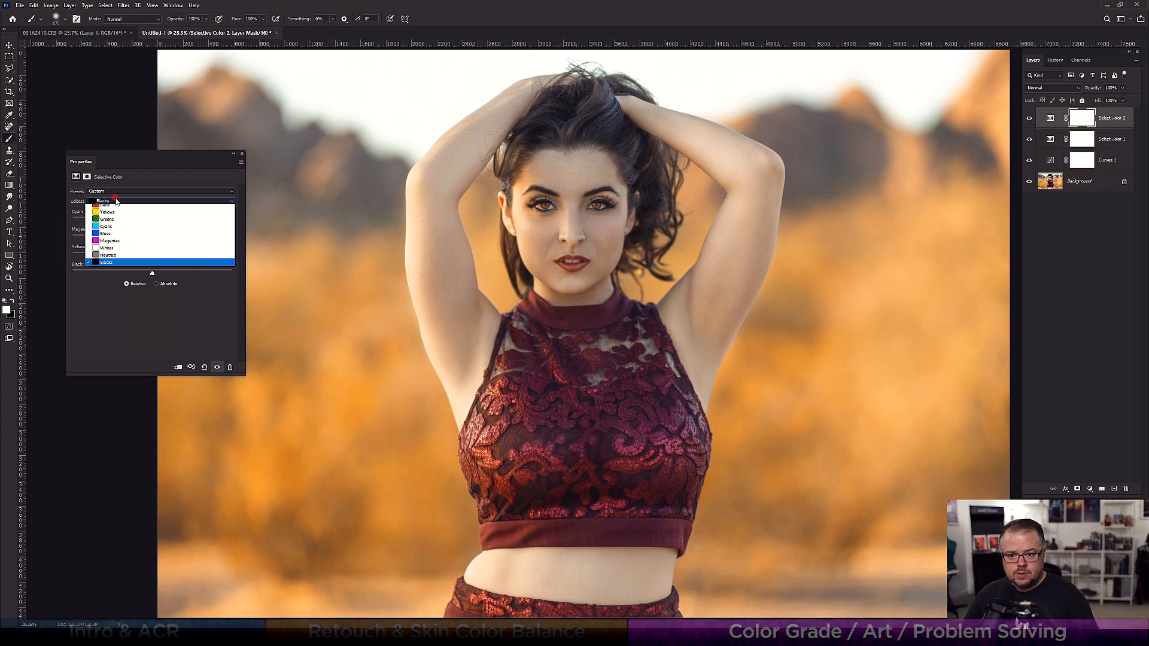
{"action": "left_click", "coordinate": [119, 256]}
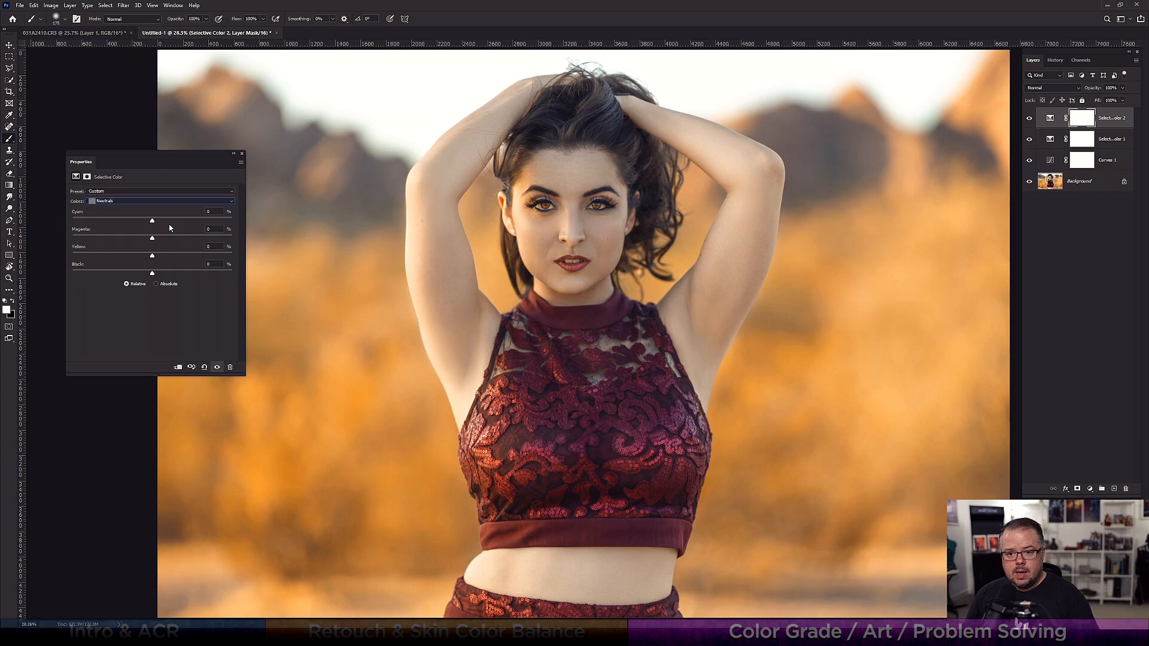
{"action": "mouse_move", "coordinate": [153, 224]}
{"action": "left_mouse_down"}
{"action": "mouse_move", "coordinate": [116, 221]}
{"action": "mouse_move", "coordinate": [261, 218]}
{"action": "mouse_move", "coordinate": [81, 221]}
{"action": "mouse_move", "coordinate": [158, 223]}
{"action": "left_mouse_up"}
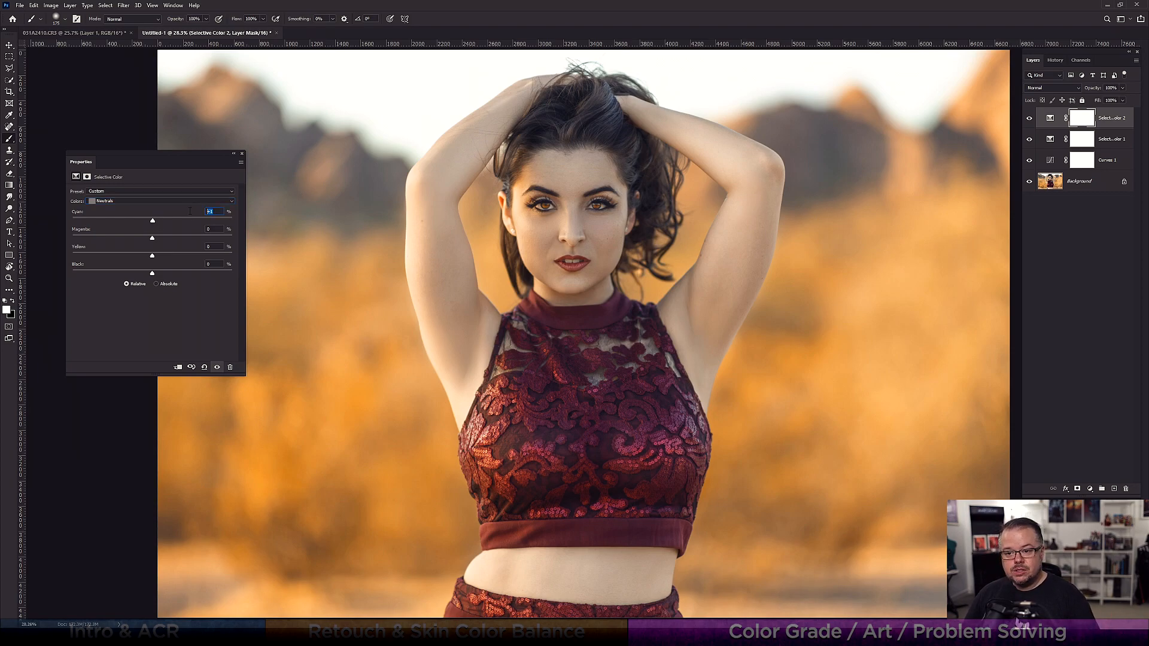
Set the whites in the upper Selective Color layer to cyan -25% and yellow +16%
{"action": "left_click", "coordinate": [140, 200]}
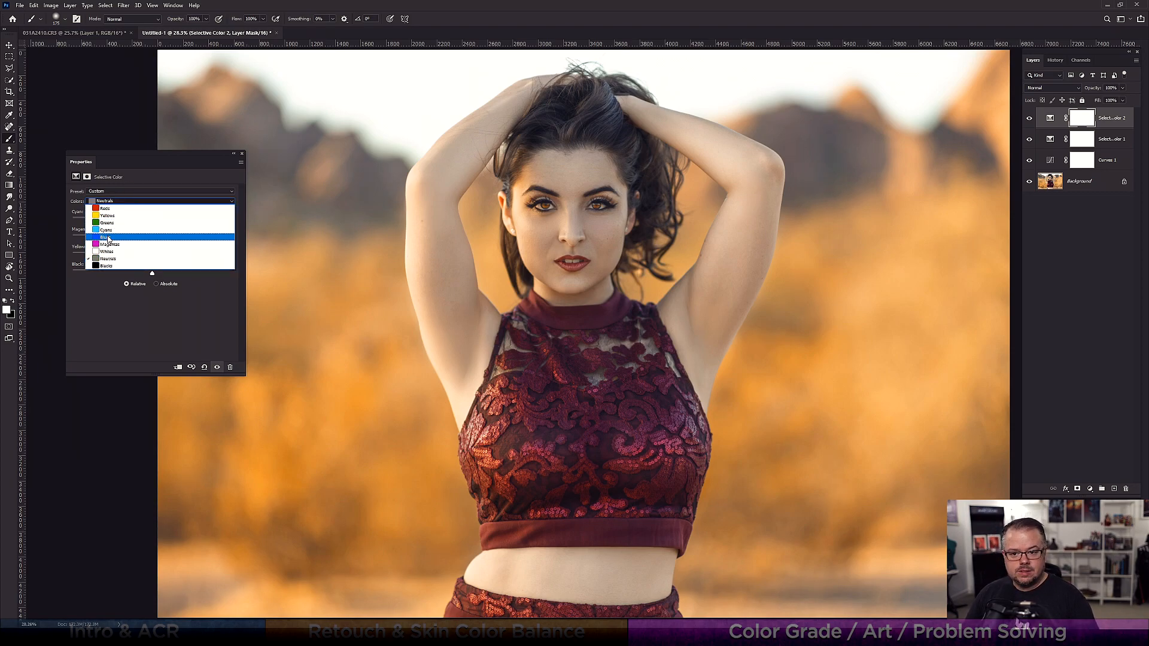
{"action": "left_click", "coordinate": [141, 251]}
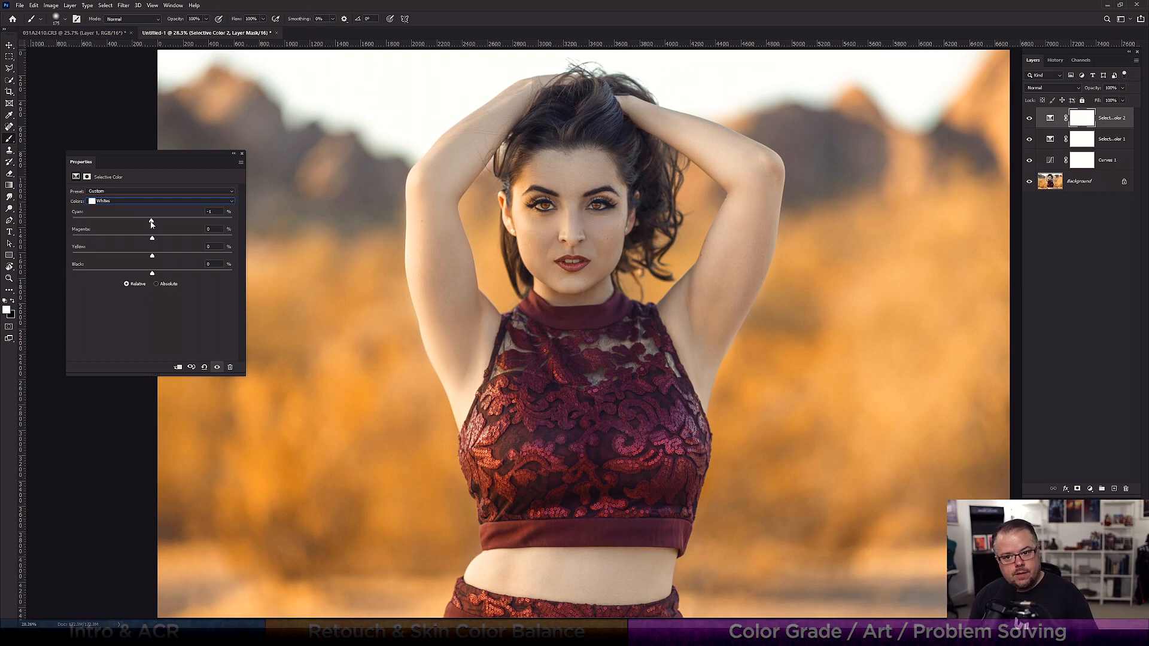
{"action": "left_click_drag", "start_coordinate": [152, 223], "coordinate": [152, 274]}
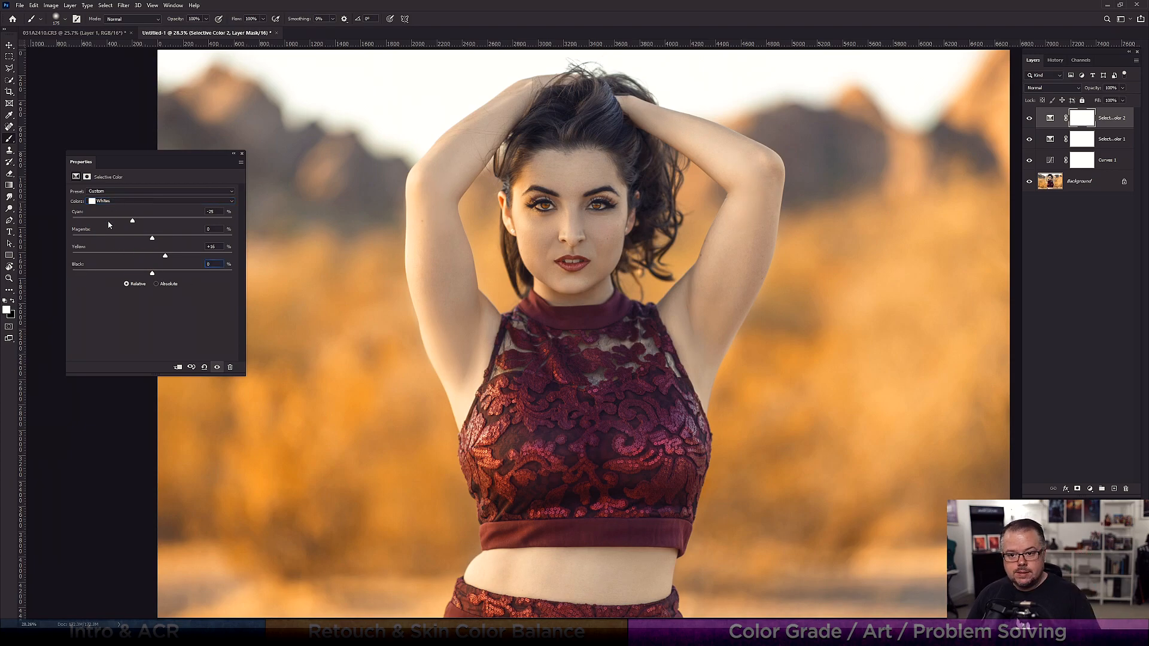
{"action": "left_click_drag", "start_coordinate": [165, 258], "coordinate": [165, 257]}
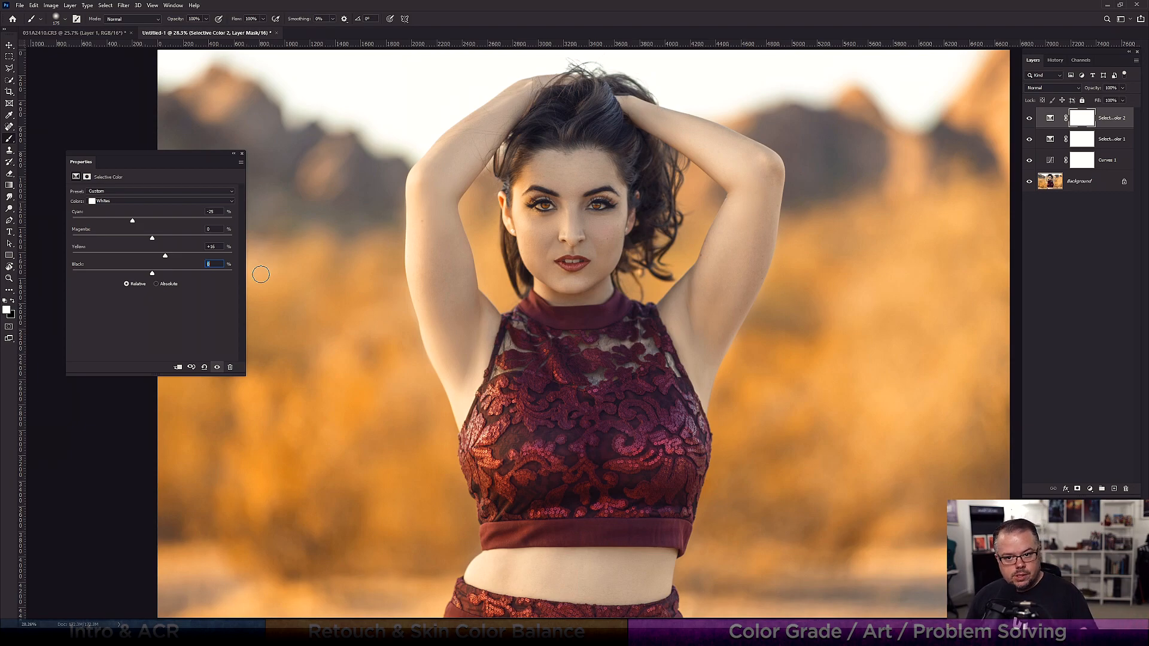
Compare the image with and without the lower Selective Color layer and the Curves layer
{"action": "left_click", "coordinate": [1104, 144]}
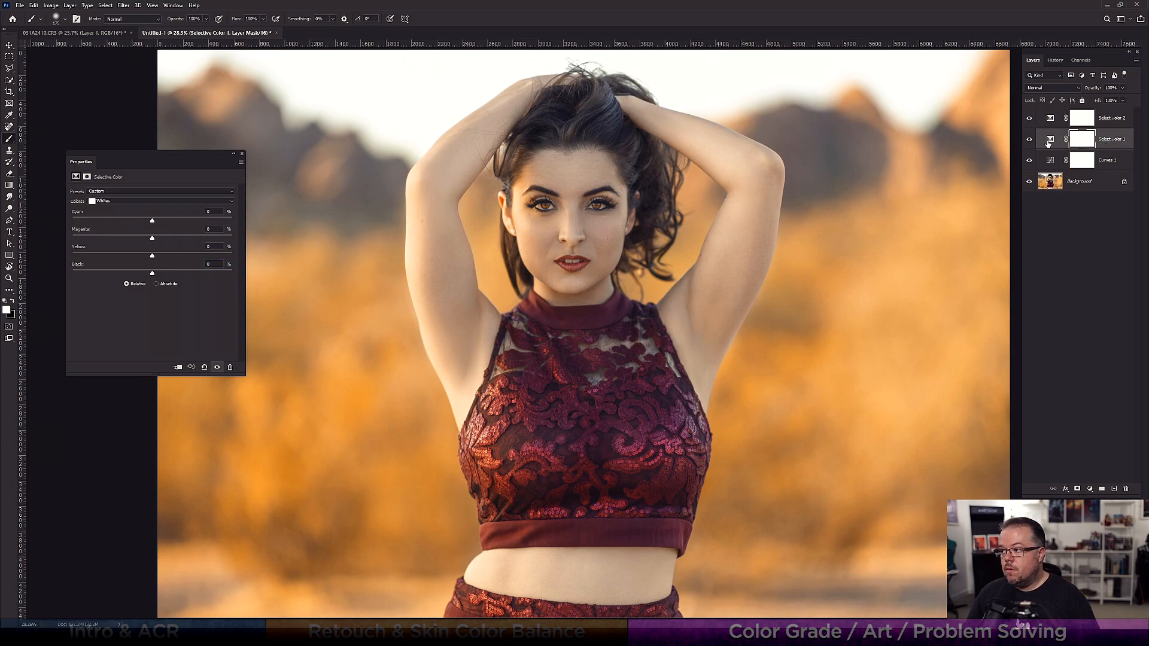
{"action": "left_click", "coordinate": [1030, 139]}
{"action": "left_click", "coordinate": [1030, 139]}
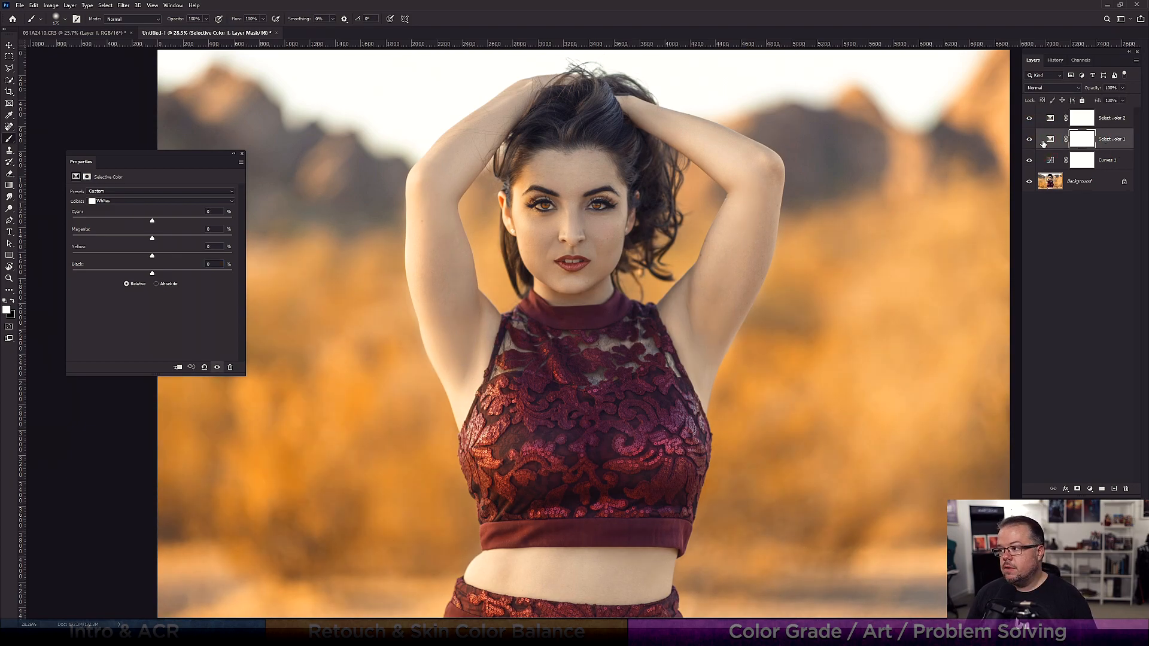
{"action": "left_click", "coordinate": [1029, 161]}
{"action": "left_click", "coordinate": [1029, 161]}
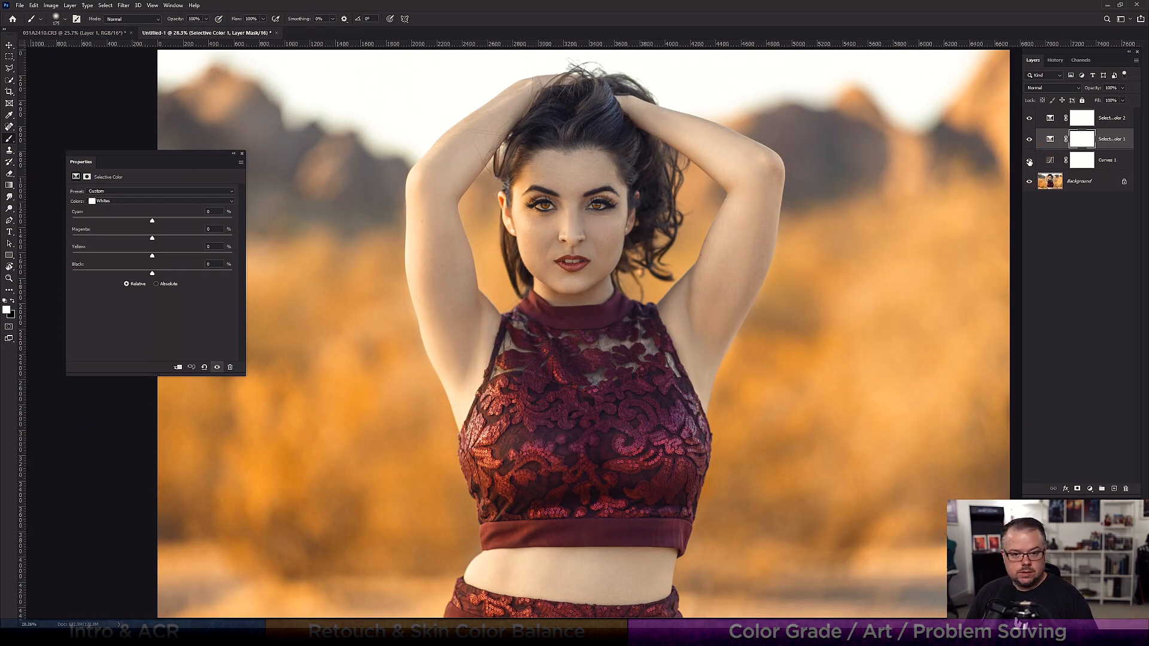
Add a Solid Color fill layer above the upper Selective Color layer in burnt orange #933f06
{"action": "left_click", "coordinate": [1101, 119]}
{"action": "left_click", "coordinate": [1089, 489]}
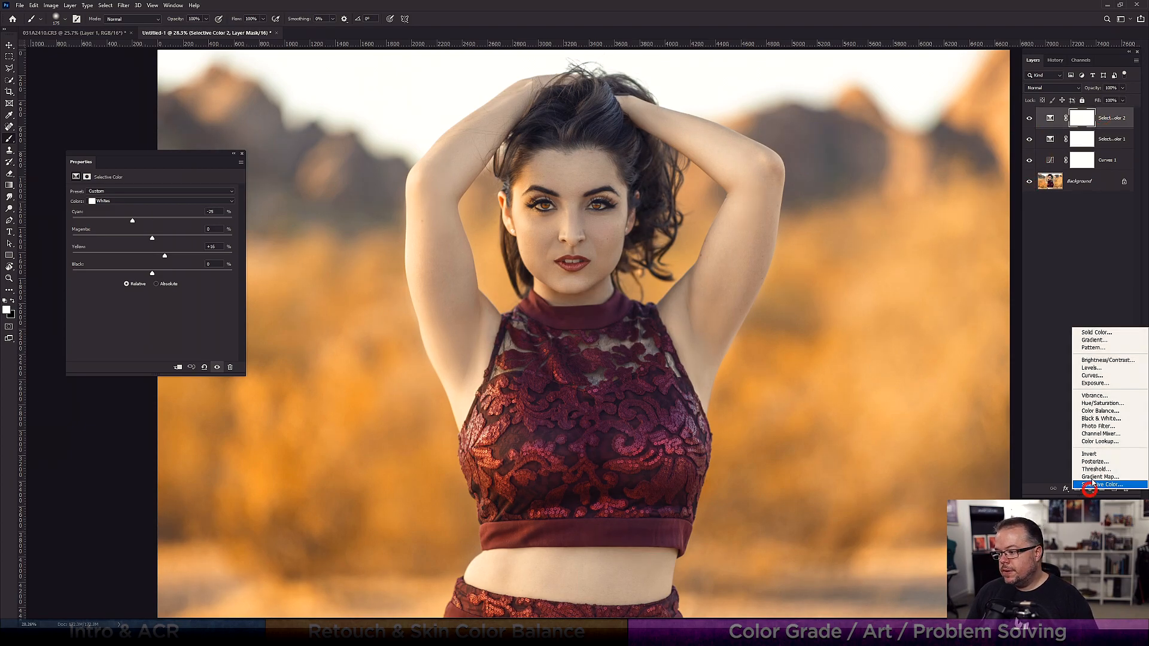
{"action": "left_click", "coordinate": [1097, 333]}
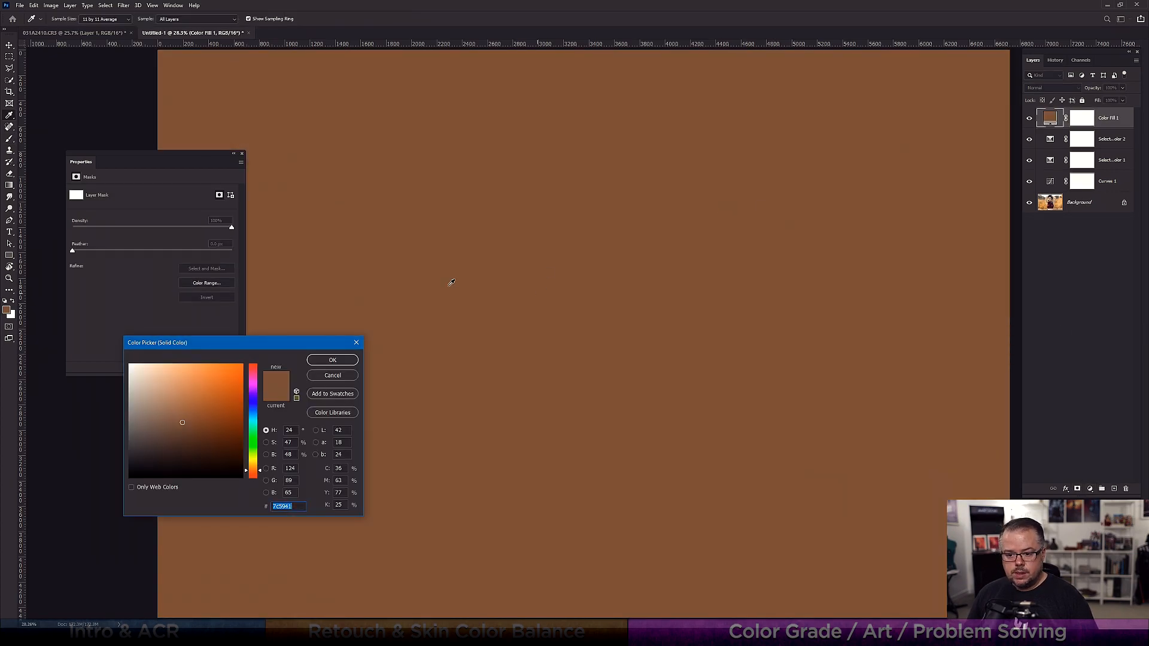
{"action": "left_click_drag", "start_coordinate": [275, 342], "coordinate": [430, 283]}
{"action": "left_click", "coordinate": [390, 362]}
{"action": "left_click", "coordinate": [390, 349]}
{"action": "left_click", "coordinate": [393, 352]}
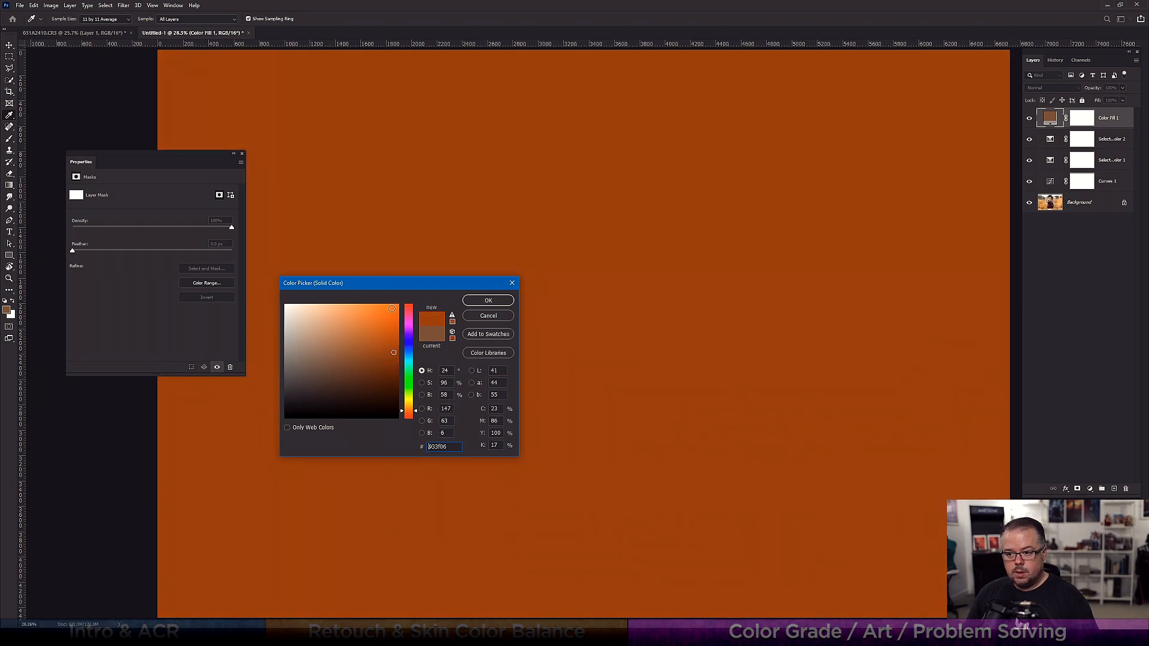
{"action": "left_click", "coordinate": [489, 301]}
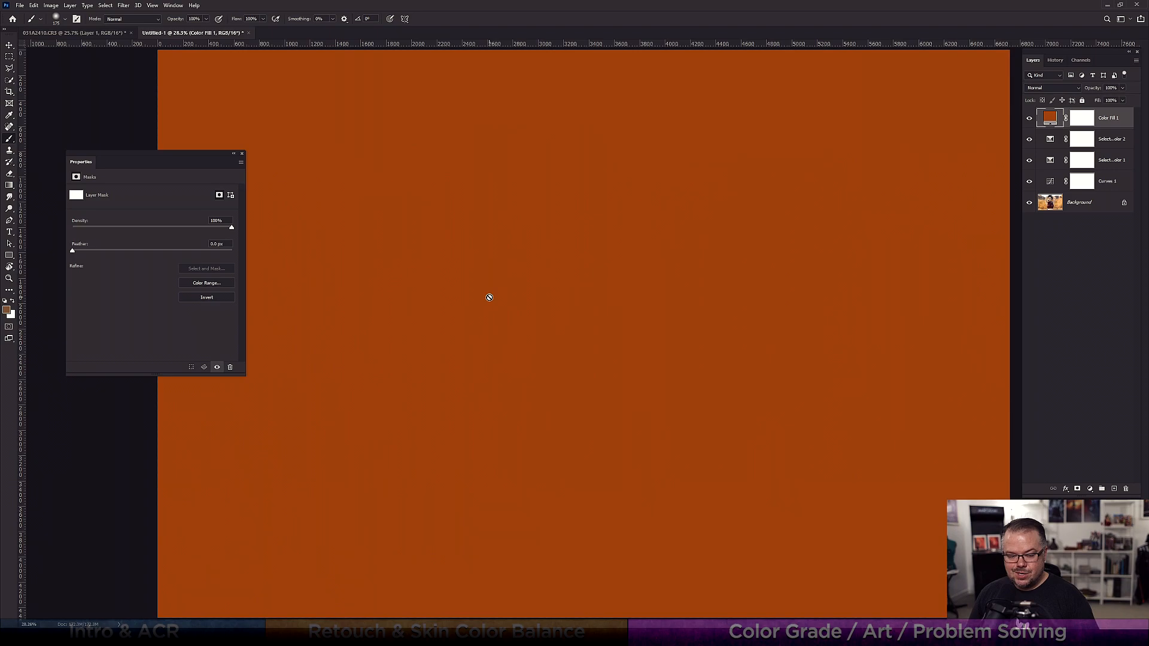
Set the orange fill layer's blend mode to Lighten, its opacity to 37%, and lower its fill
{"action": "left_click", "coordinate": [1041, 88]}
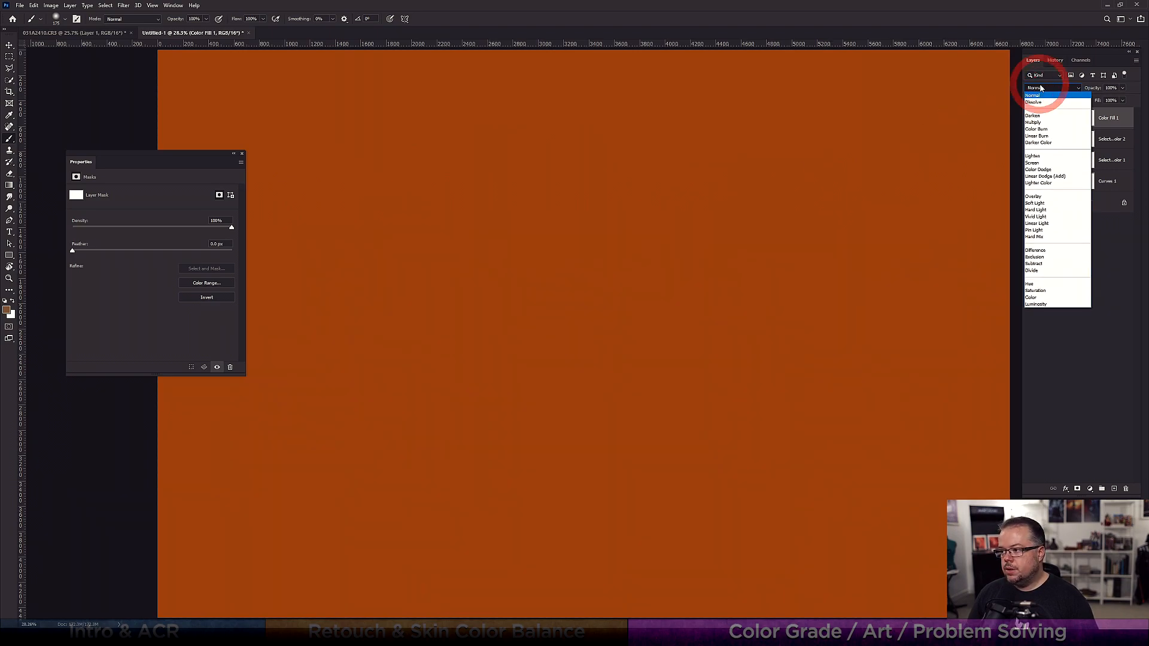
{"action": "left_click", "coordinate": [1033, 156]}
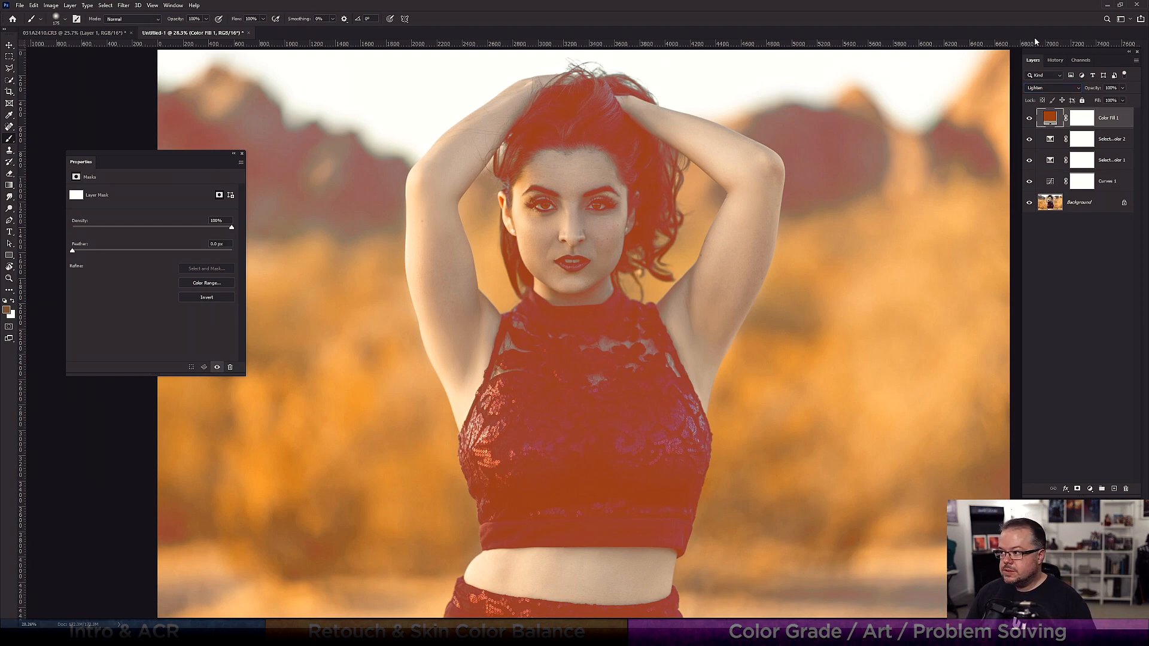
{"action": "left_click", "coordinate": [1123, 88]}
{"action": "left_click_drag", "start_coordinate": [1125, 99], "coordinate": [1094, 111]}
{"action": "left_click", "coordinate": [1132, 77]}
{"action": "left_click", "coordinate": [1123, 100]}
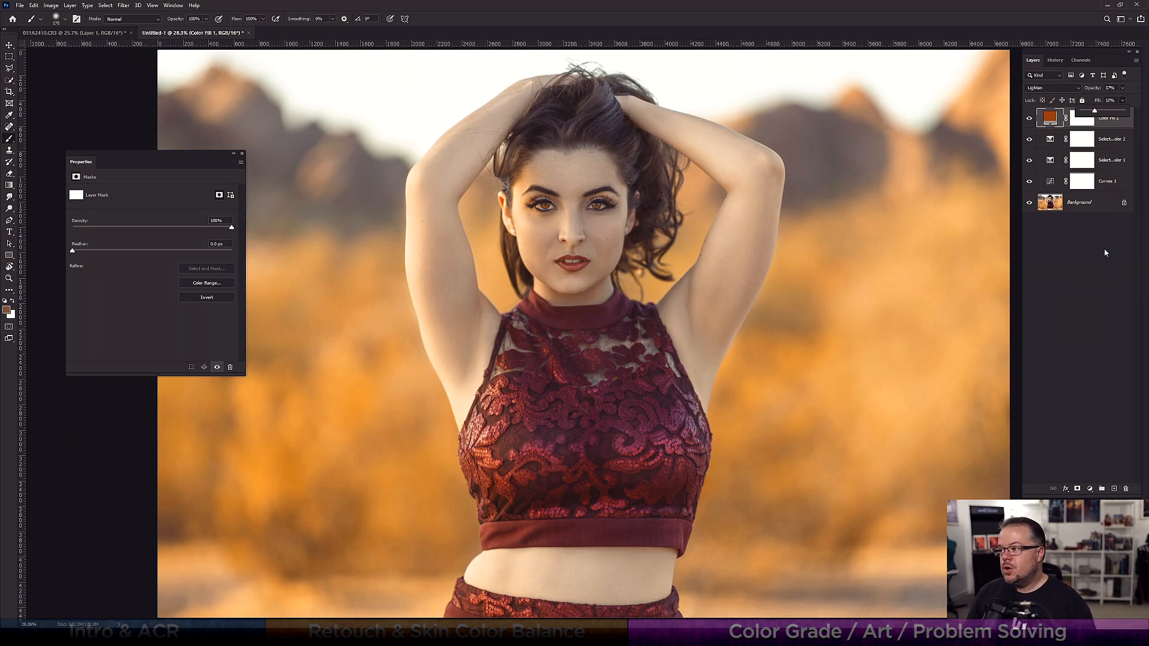
{"action": "left_click", "coordinate": [1100, 227]}
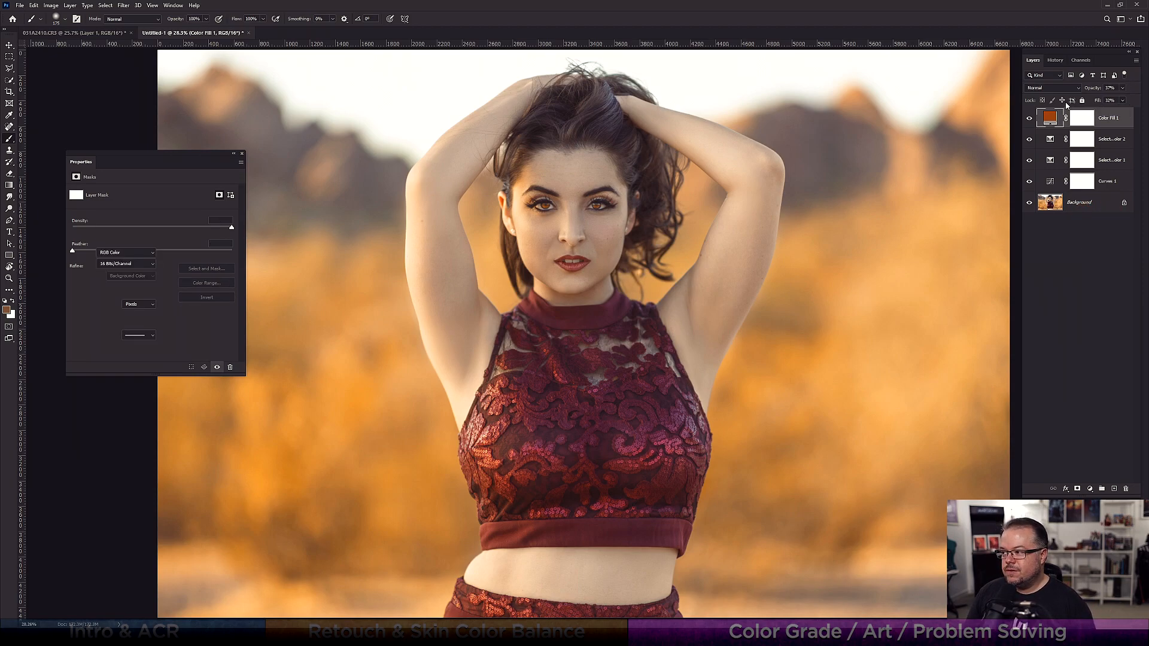
Compare the image with and without the orange color fill layer
{"action": "left_click", "coordinate": [1028, 118]}
{"action": "left_click", "coordinate": [1028, 119]}
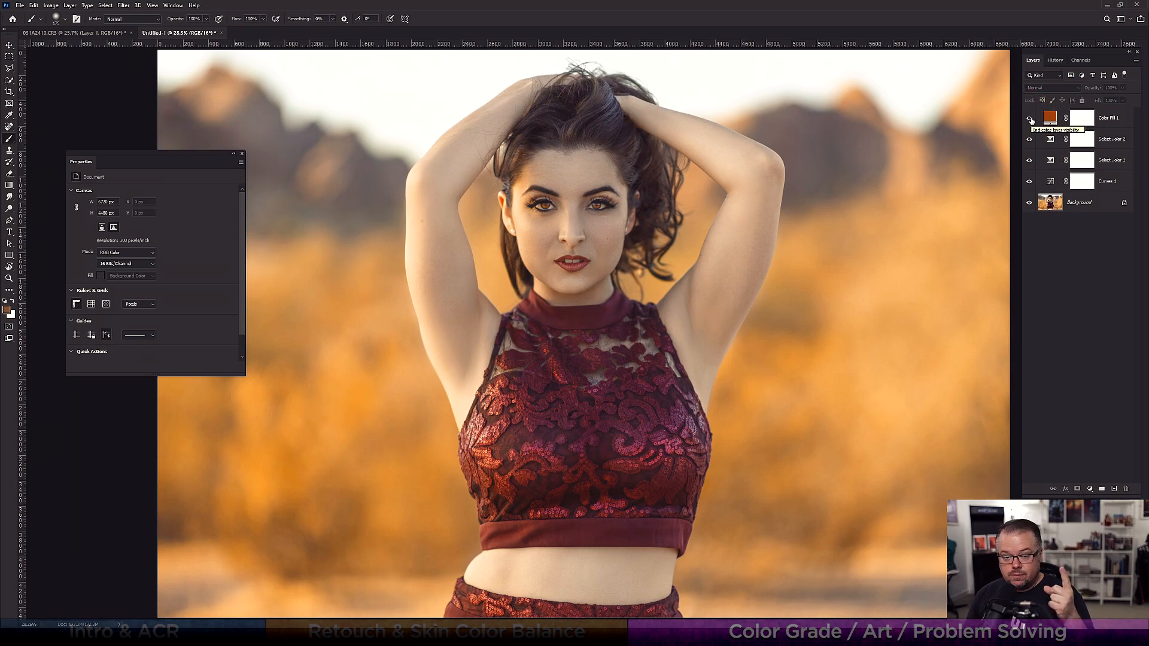
{"action": "left_click", "coordinate": [1029, 119]}
{"action": "left_click", "coordinate": [1029, 119]}
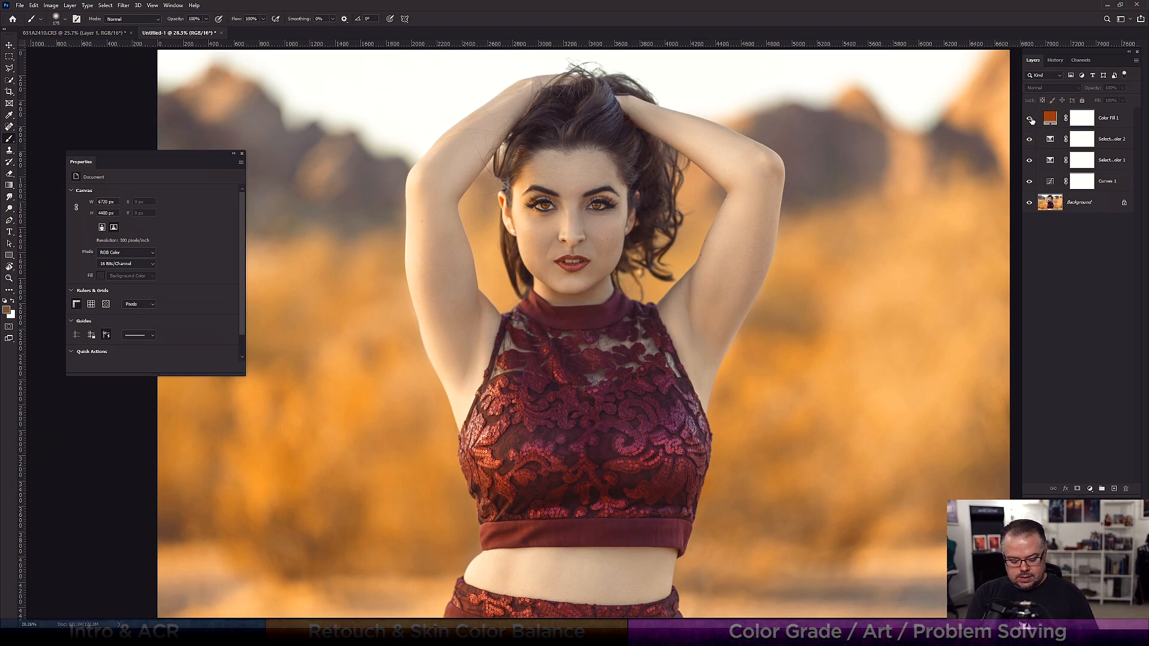
Add a deep blue-violet Solid Color fill layer with a hue of 253° on top and set its blend mode to Lighten
{"action": "key", "text": "ctrl+minus"}
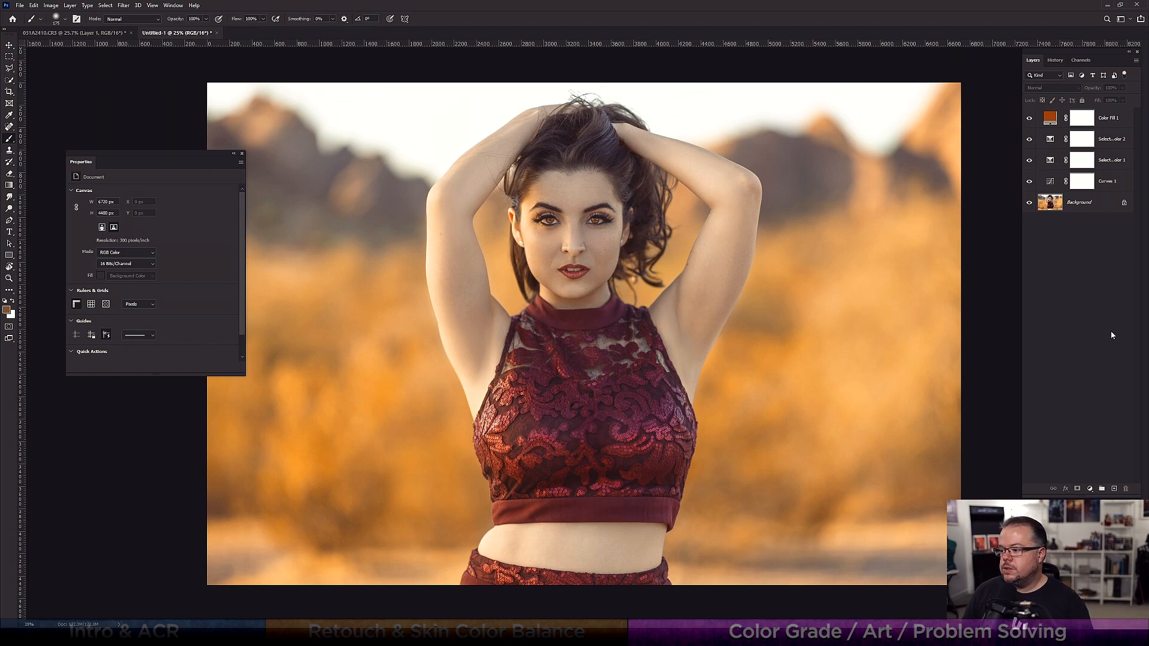
{"action": "left_click", "coordinate": [1089, 489]}
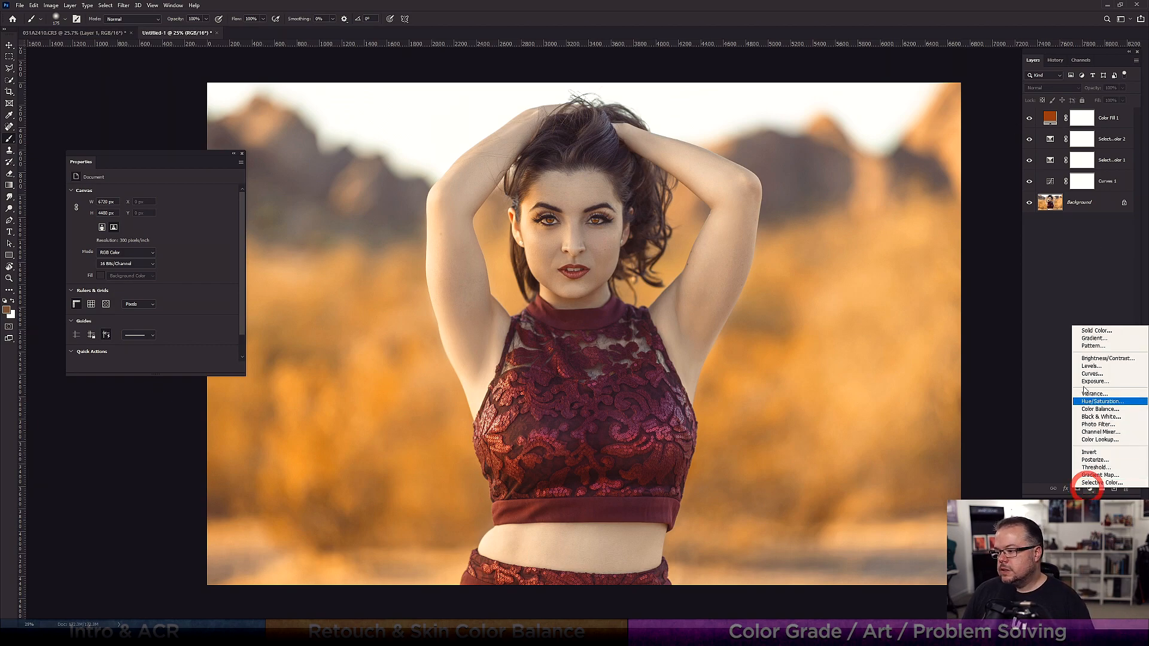
{"action": "left_click", "coordinate": [1087, 330]}
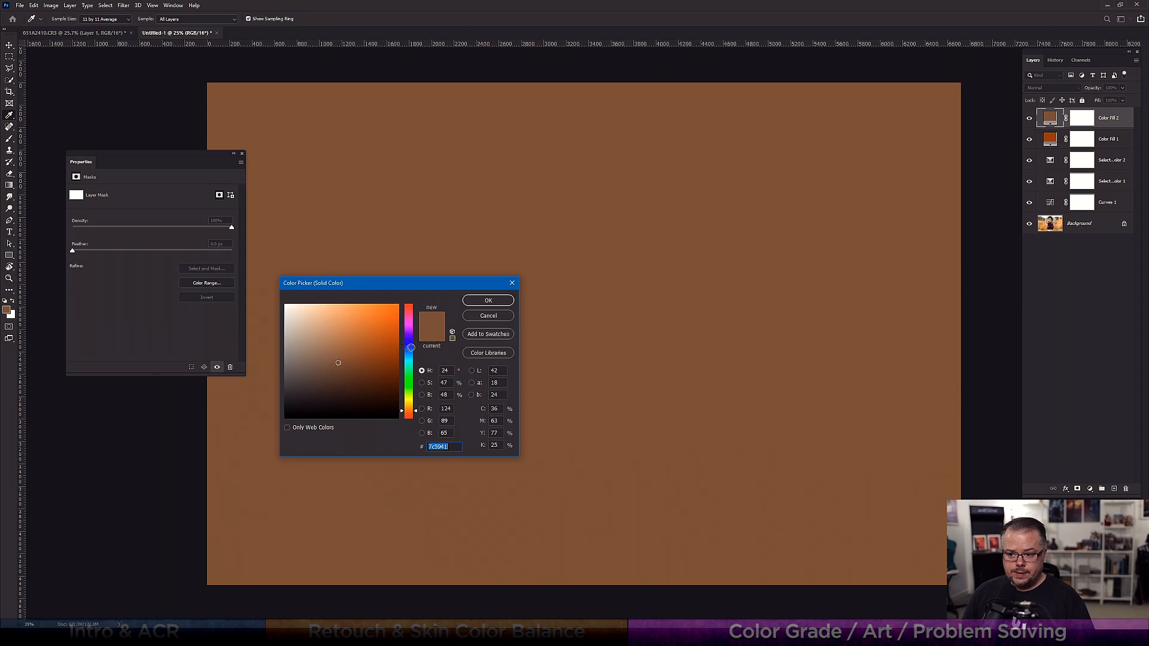
{"action": "left_click", "coordinate": [412, 344]}
{"action": "left_click_drag", "start_coordinate": [412, 344], "coordinate": [411, 341]}
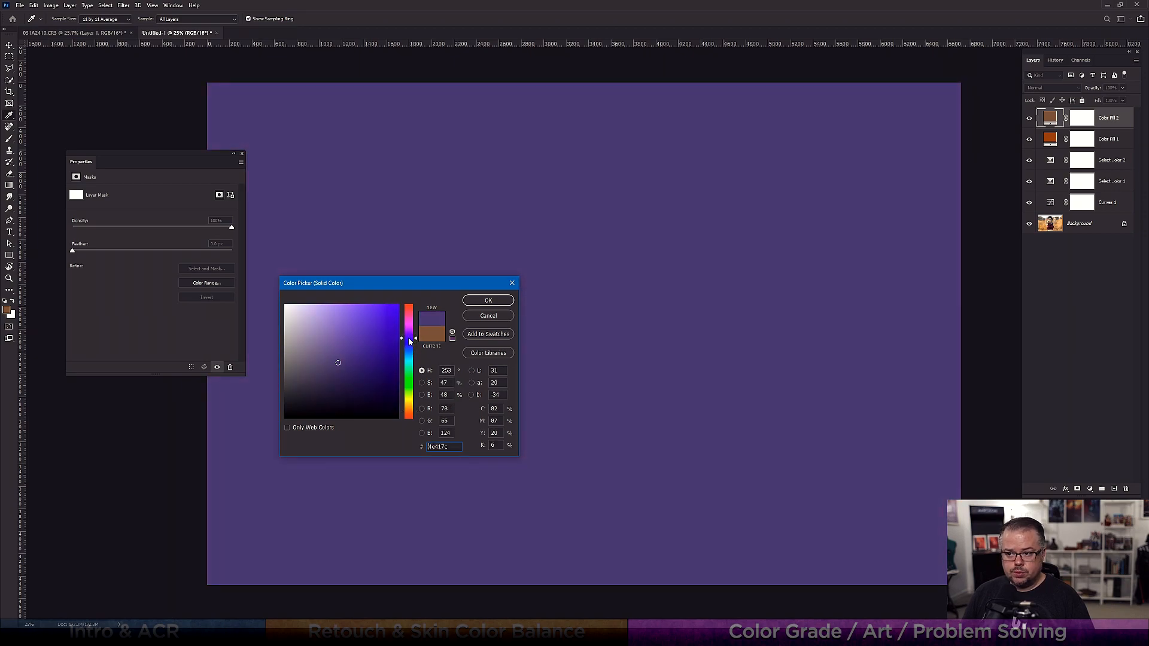
{"action": "left_click", "coordinate": [379, 359]}
{"action": "left_click", "coordinate": [485, 301]}
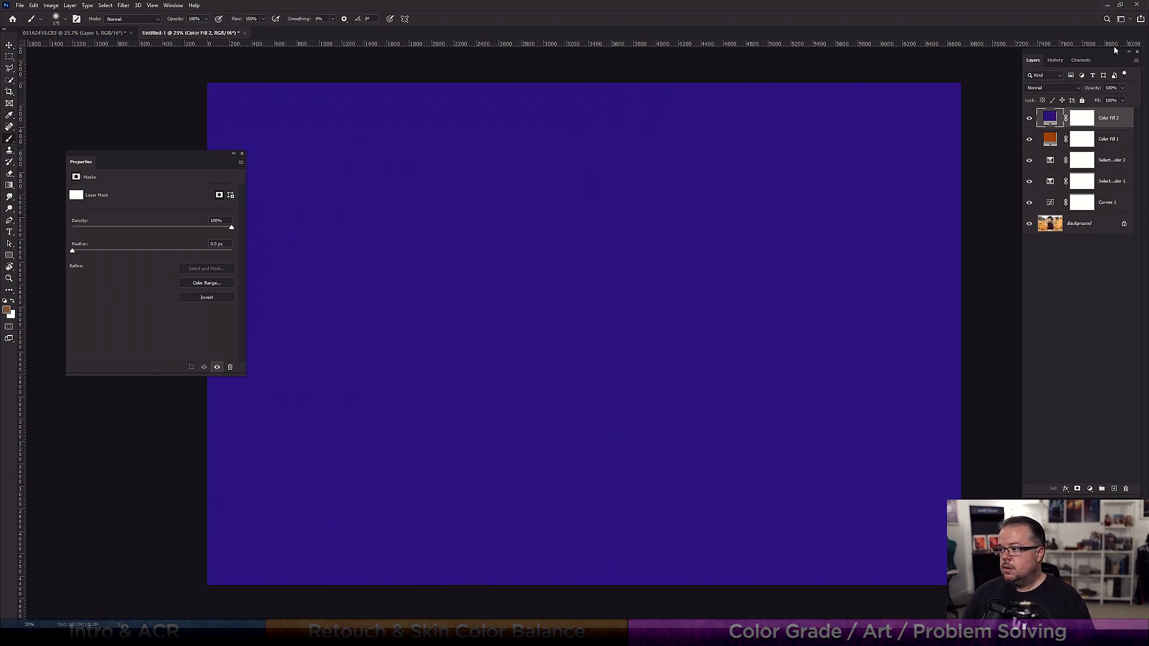
{"action": "left_click", "coordinate": [1053, 88]}
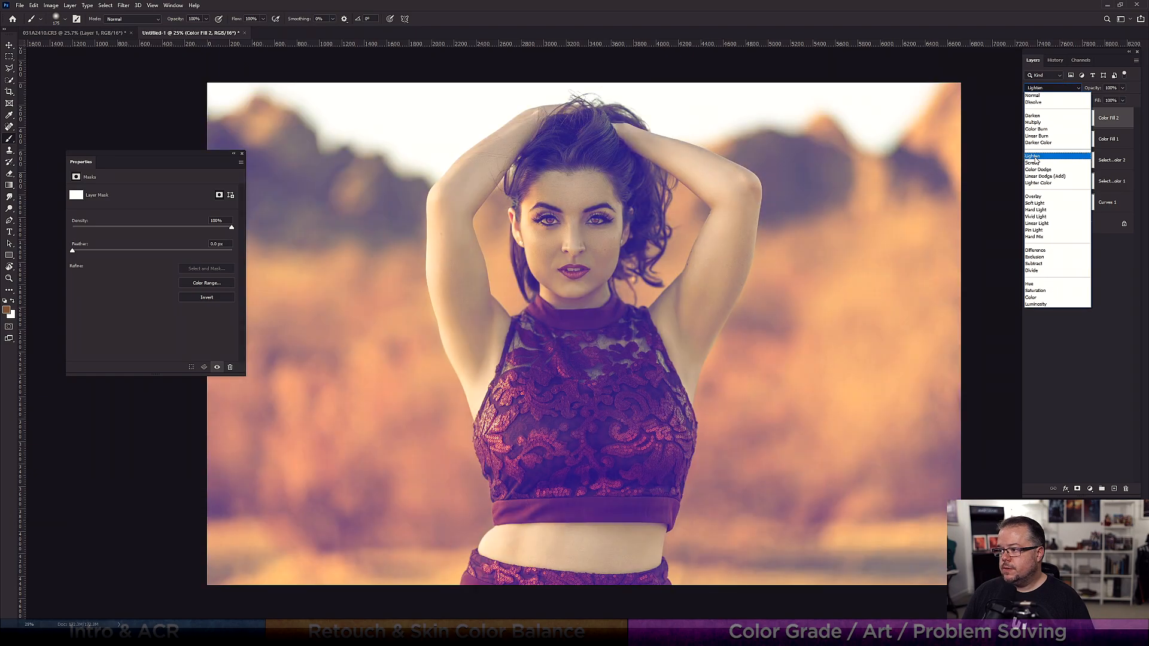
{"action": "left_click", "coordinate": [1025, 155]}
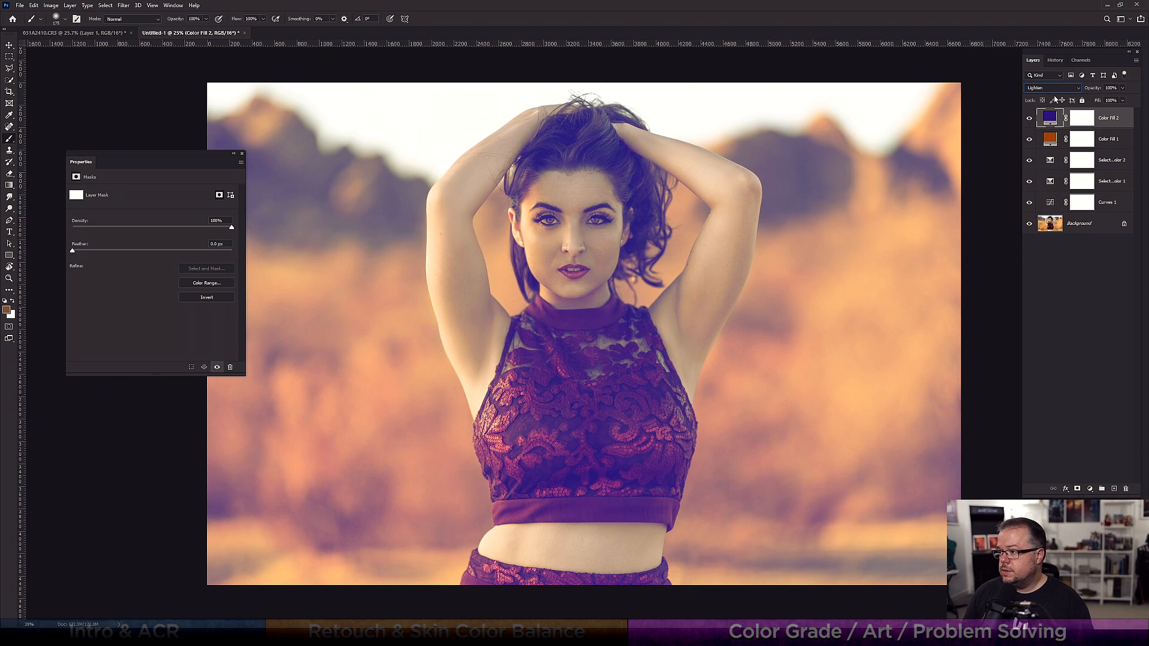
Reduce the violet fill layer's opacity to 30% and fill to 47%, and compare the image with and without it
{"action": "left_click", "coordinate": [1122, 89]}
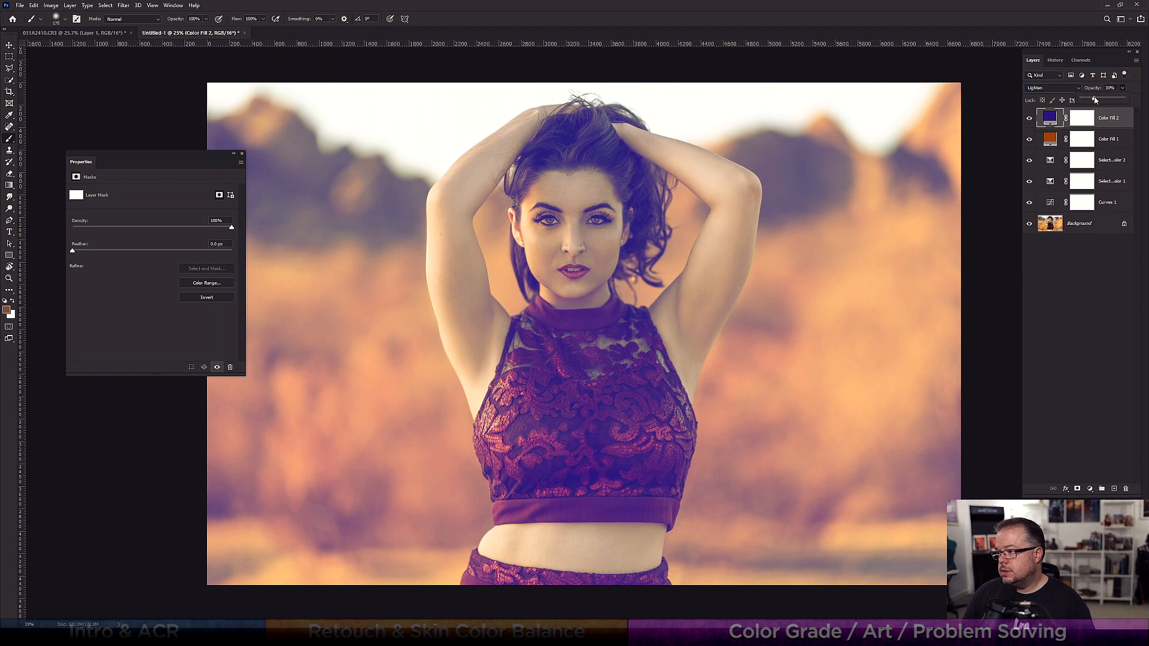
{"action": "left_click", "coordinate": [1122, 99]}
{"action": "left_click_drag", "start_coordinate": [1124, 111], "coordinate": [1100, 112]}
{"action": "left_click", "coordinate": [1029, 118]}
{"action": "left_click", "coordinate": [1029, 119]}
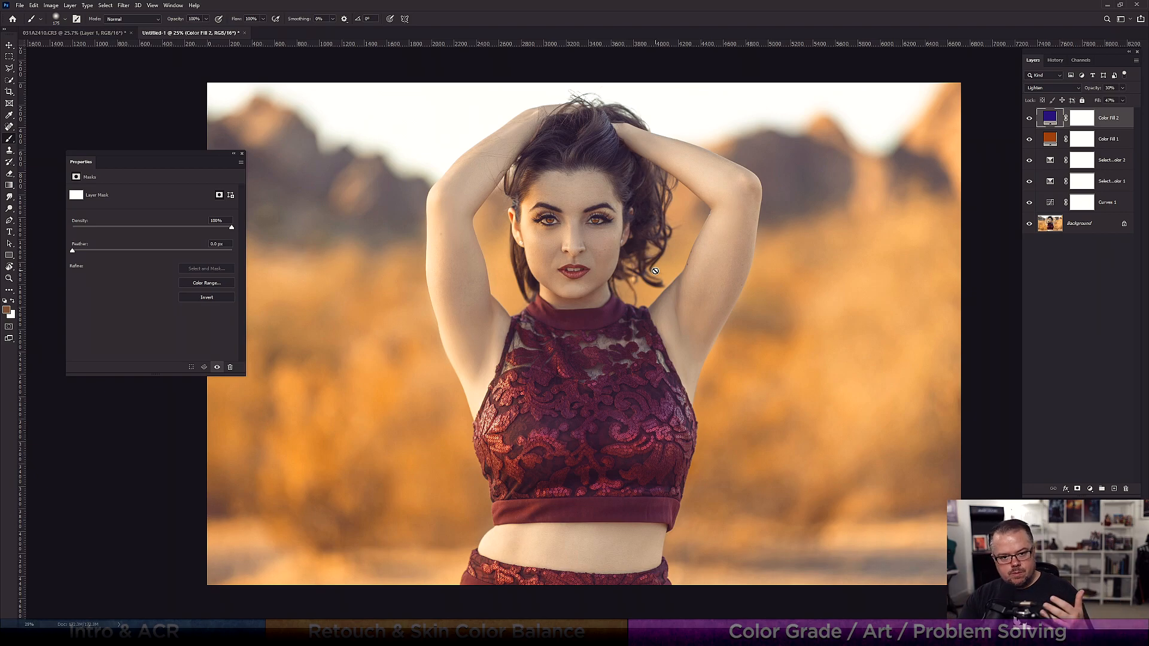
Switch the violet fill layer's blend mode to Soft Light and recolor it to a saturated blue with a hue of 219°
{"action": "left_click", "coordinate": [1072, 90]}
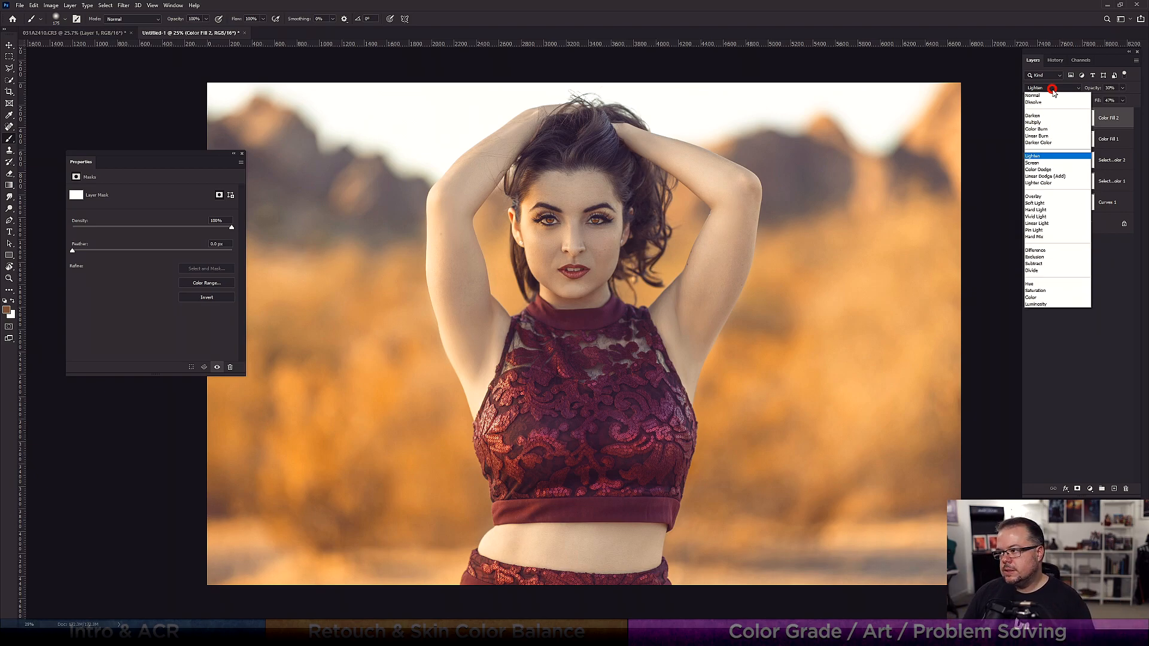
{"action": "left_click", "coordinate": [1032, 205]}
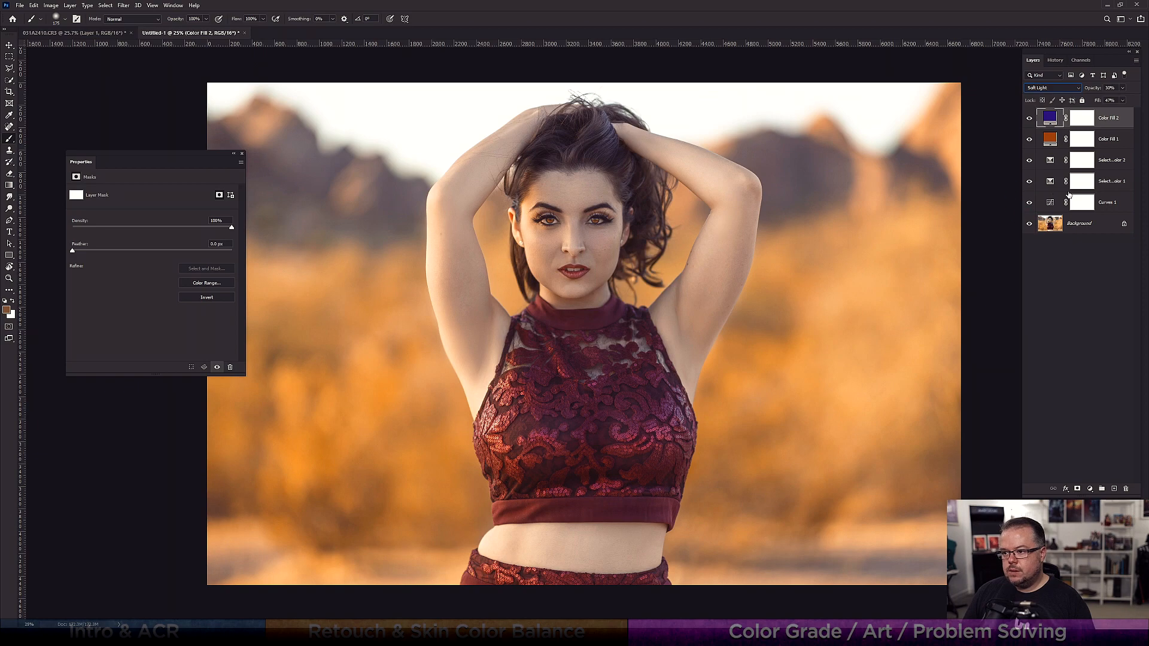
{"action": "double_click", "coordinate": [1049, 118]}
{"action": "left_click_drag", "start_coordinate": [397, 323], "coordinate": [389, 317]}
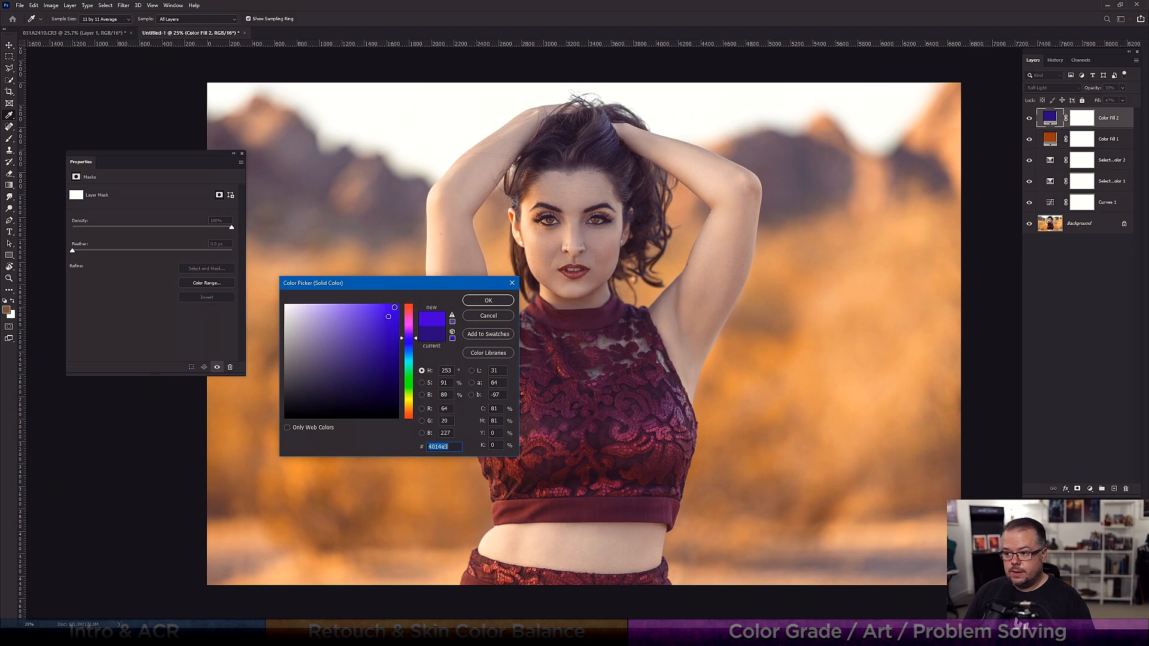
{"action": "left_click", "coordinate": [387, 381]}
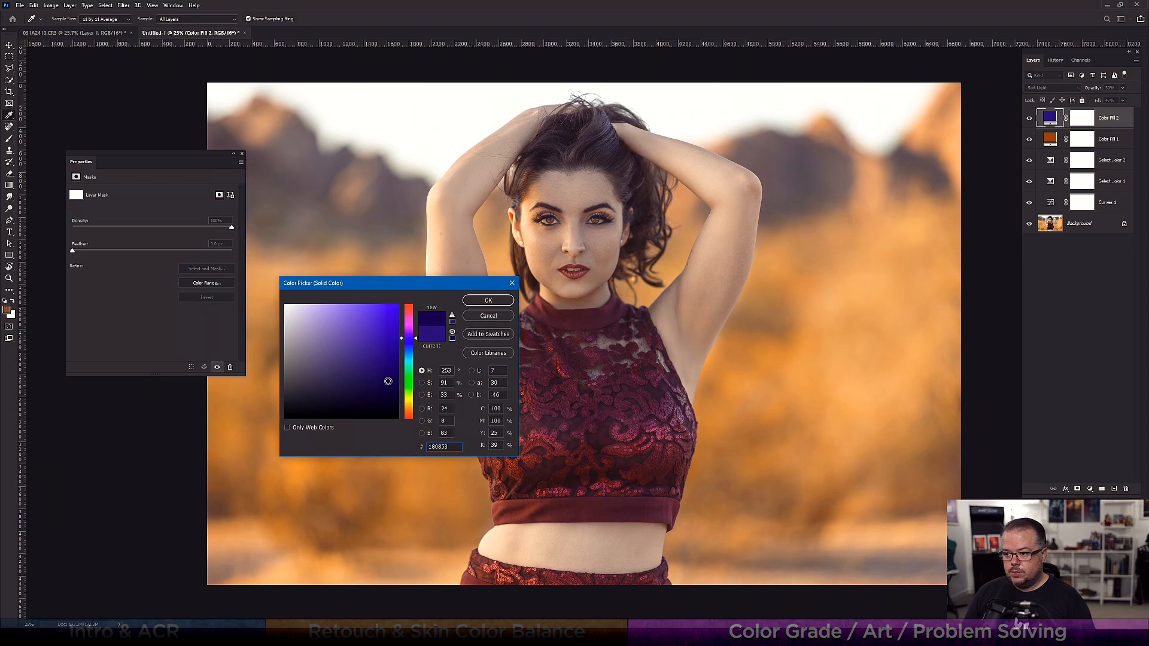
{"action": "left_click_drag", "start_coordinate": [416, 348], "coordinate": [416, 350]}
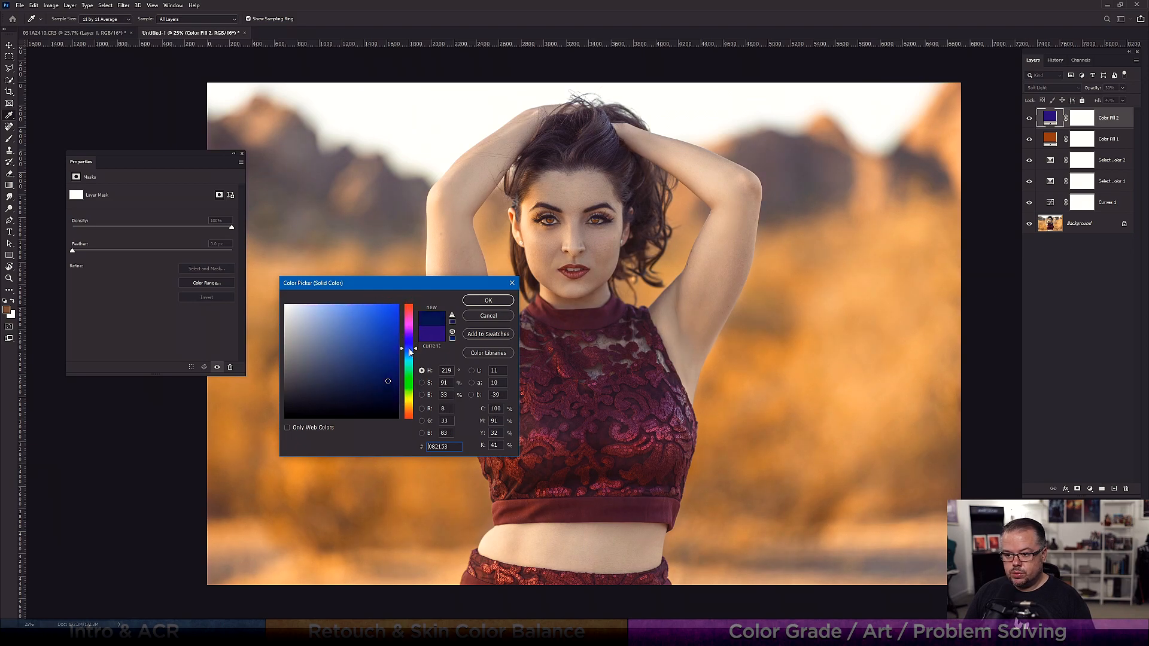
{"action": "left_click", "coordinate": [392, 357]}
{"action": "left_click", "coordinate": [486, 300]}
Try the Lighten and Screen blend modes on the blue fill layer
{"action": "left_click", "coordinate": [1052, 87]}
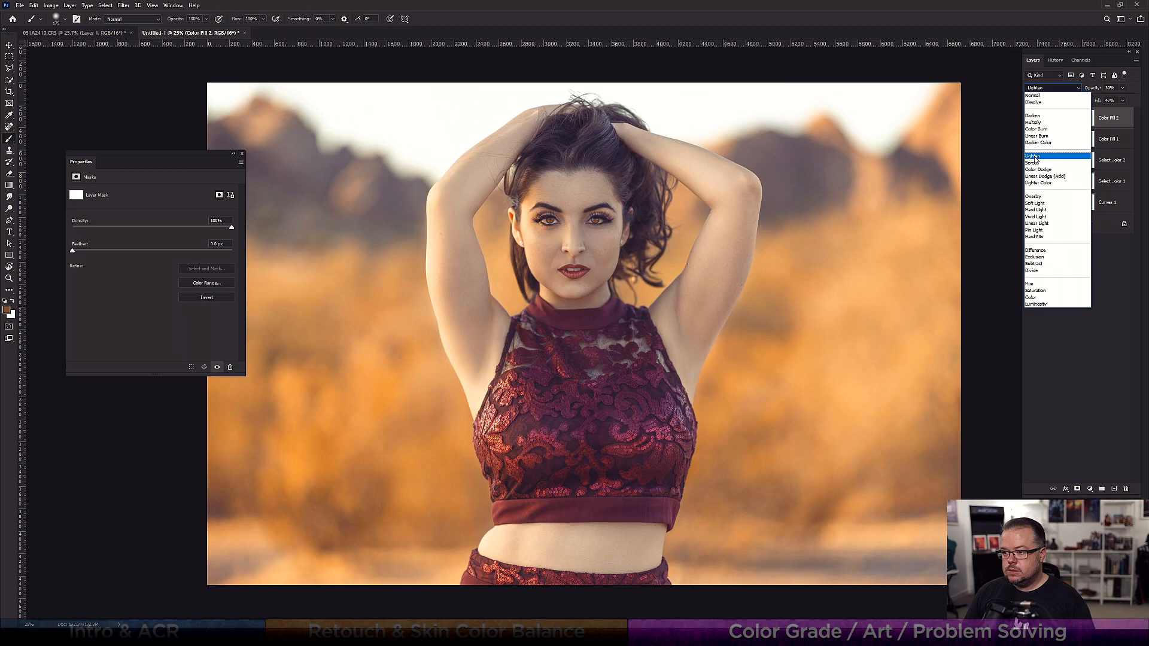
{"action": "left_click", "coordinate": [1035, 157]}
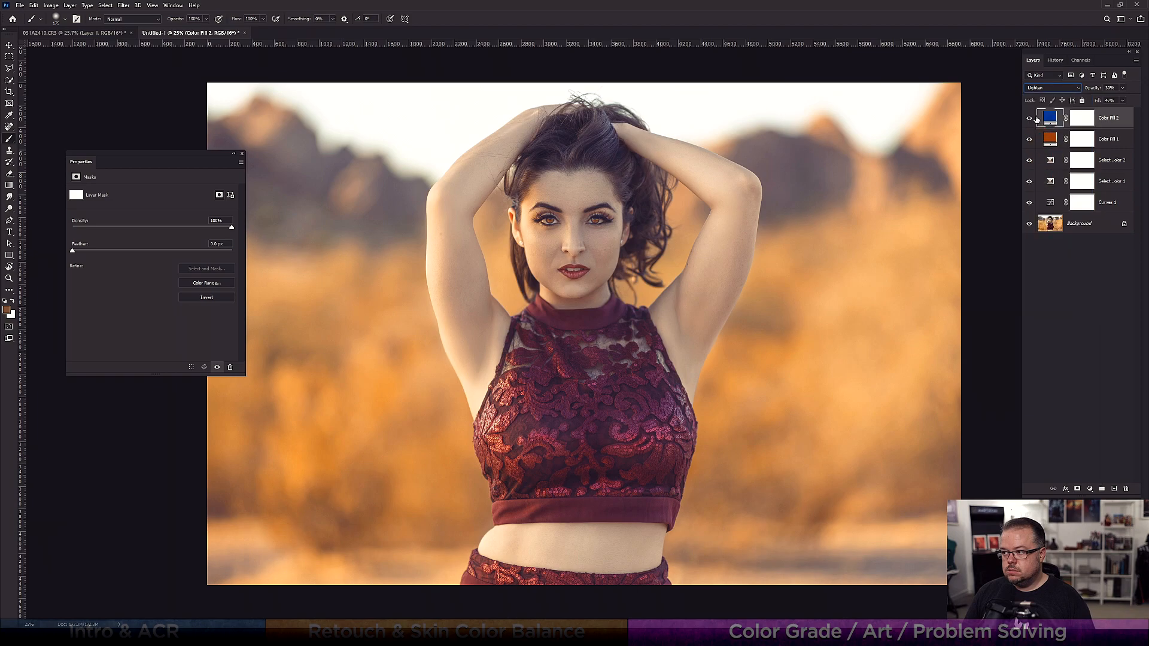
{"action": "left_click", "coordinate": [1047, 88]}
{"action": "left_click", "coordinate": [1033, 162]}
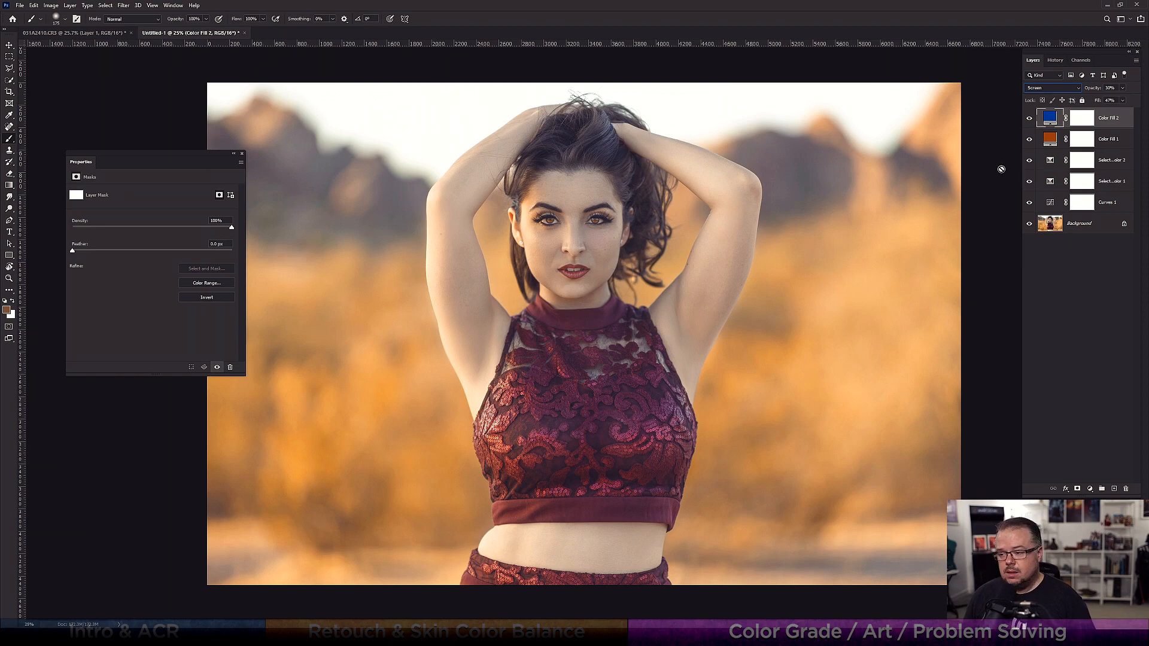
Recolor the blue fill layer to purple #6209a0
{"action": "double_click", "coordinate": [1048, 118]}
{"action": "left_click", "coordinate": [413, 332]}
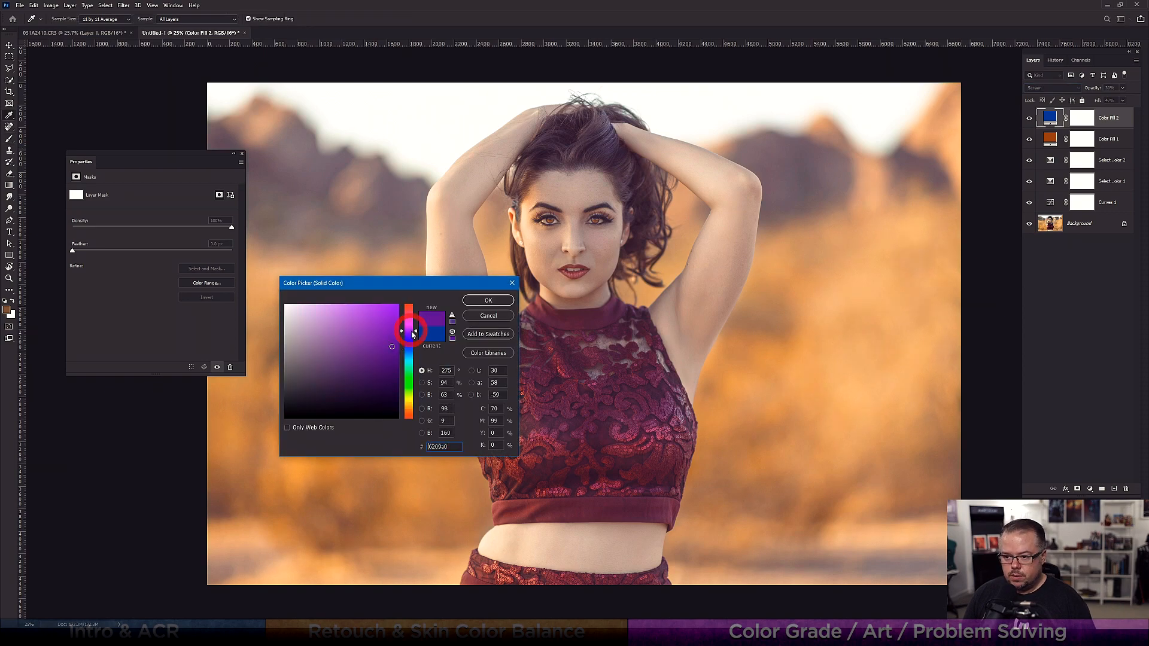
{"action": "left_click", "coordinate": [488, 301]}
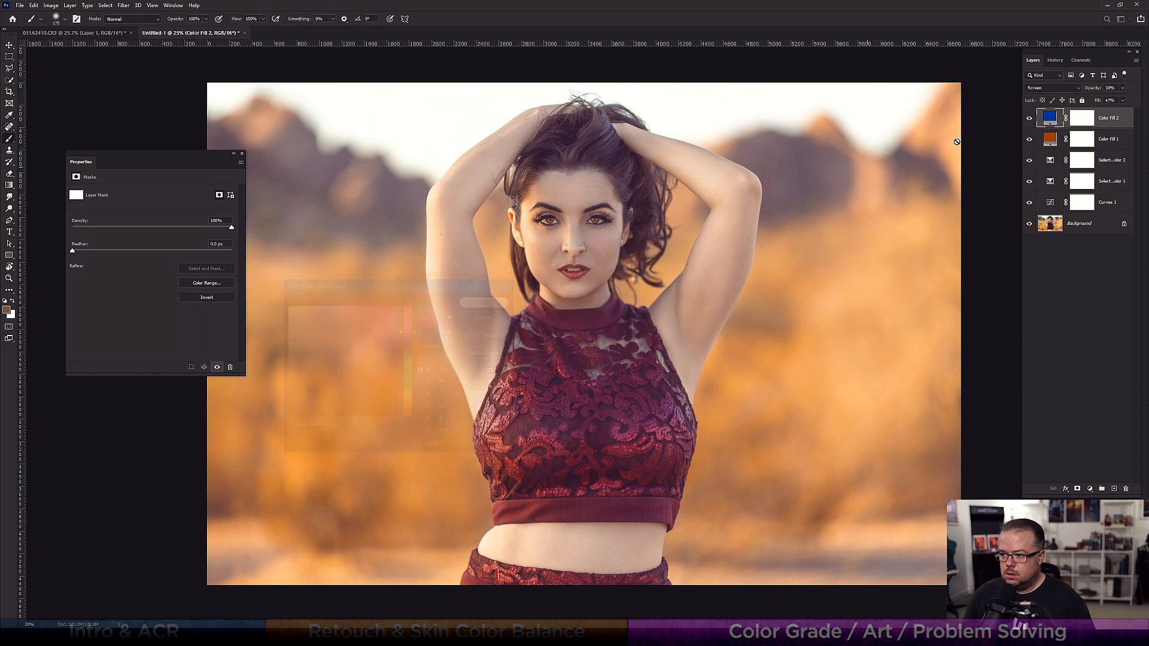
Check the image against the purple fill layer's effect and delete that layer
{"action": "left_click", "coordinate": [1029, 118]}
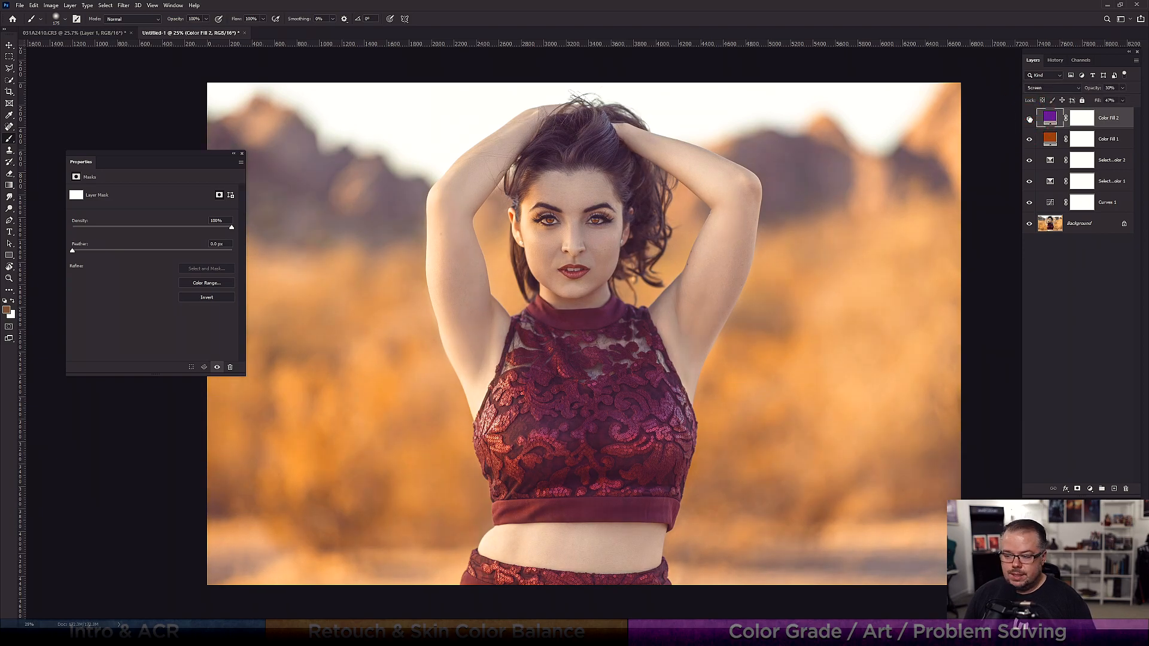
{"action": "key", "text": "Delete"}
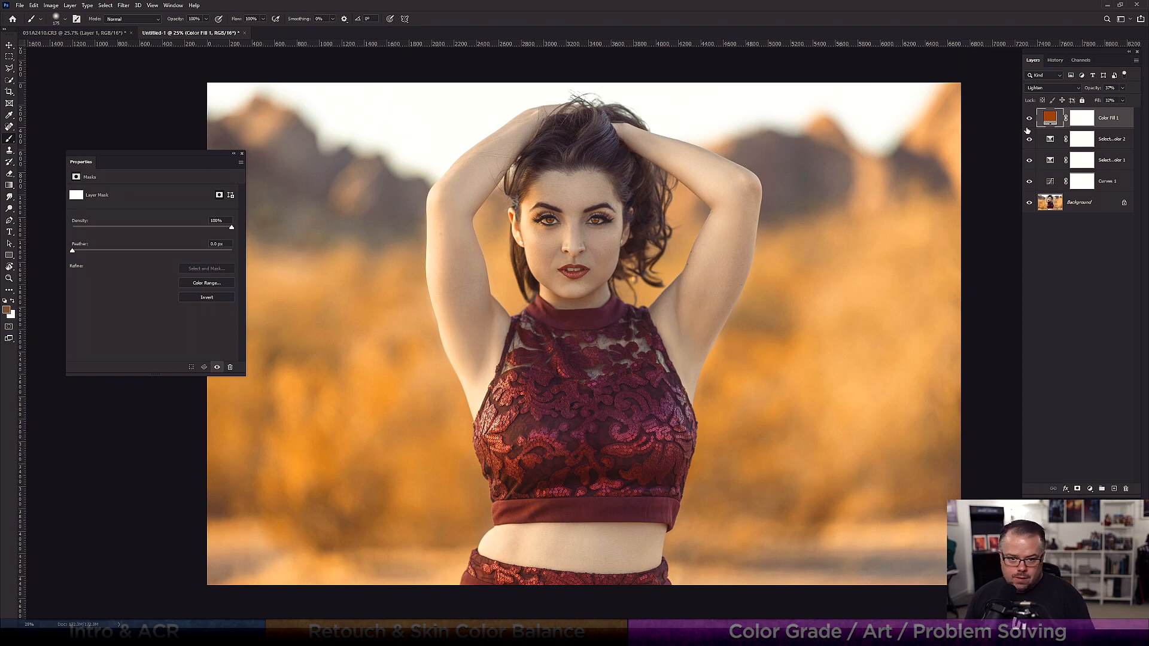
Add a Solid Color fill layer on top in amber orange #cb850a with a hue of 38°
{"action": "left_click", "coordinate": [1089, 489]}
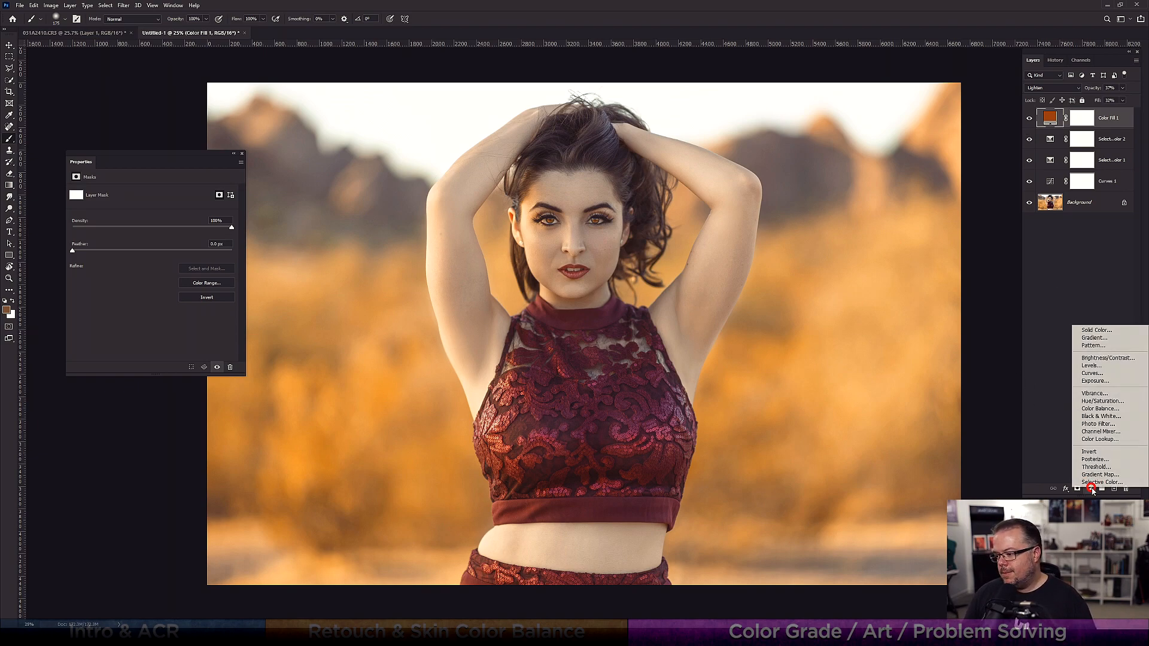
{"action": "left_click", "coordinate": [1097, 329]}
{"action": "left_click_drag", "start_coordinate": [408, 407], "coordinate": [410, 411]}
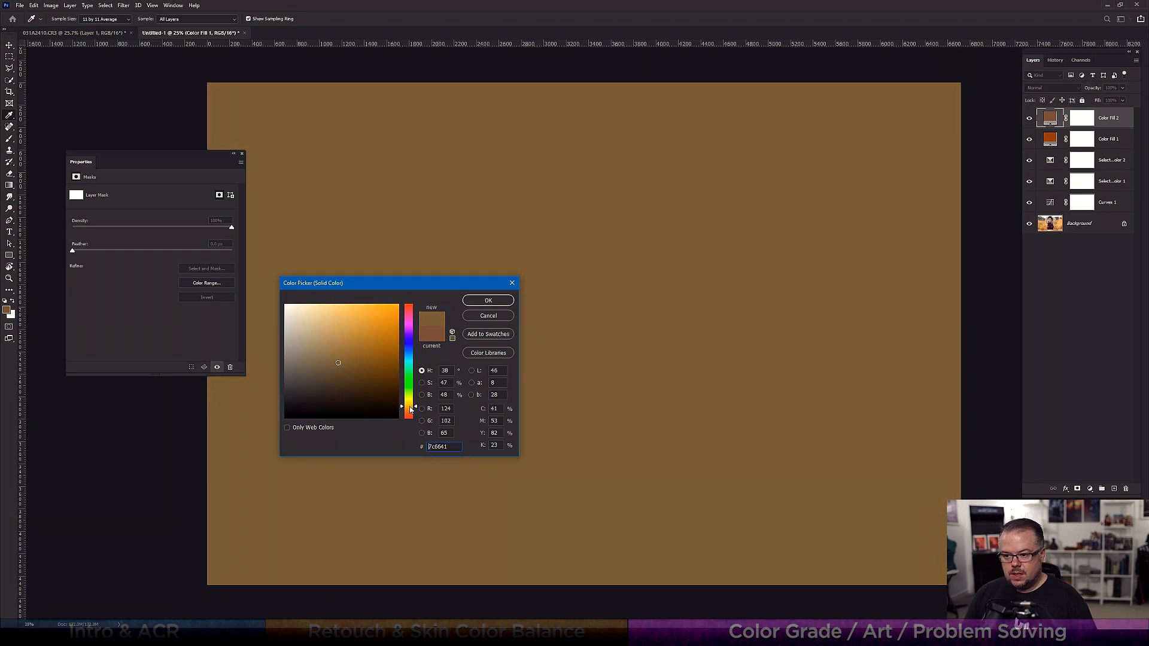
{"action": "left_click", "coordinate": [392, 321]}
{"action": "left_click", "coordinate": [488, 300]}
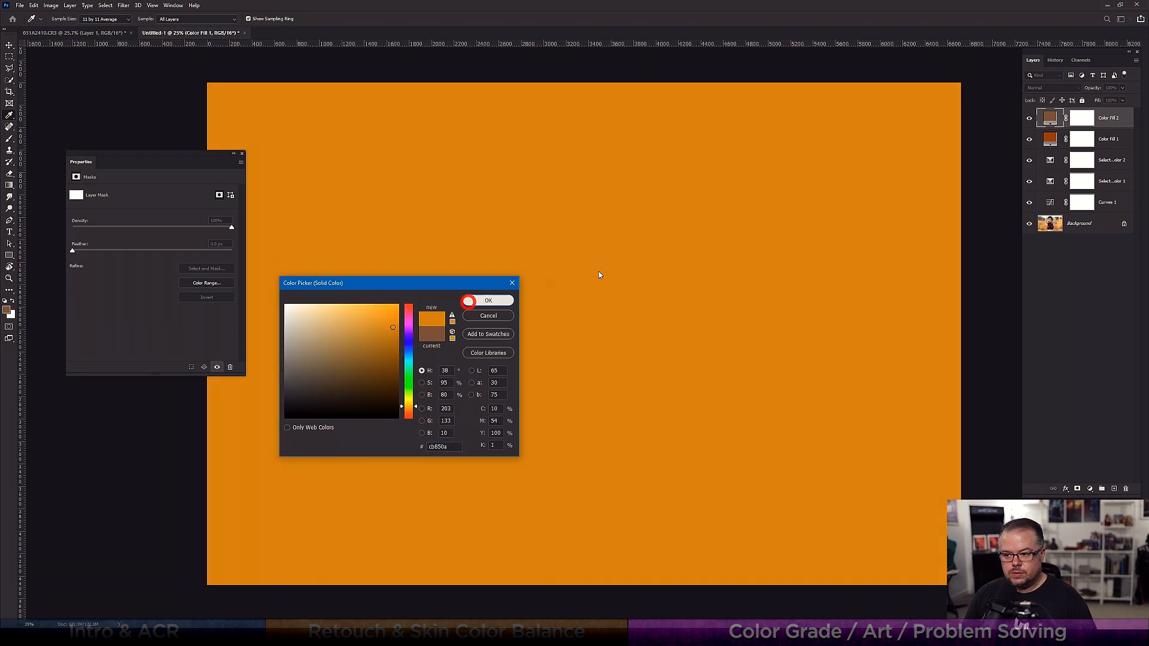
Set the amber fill layer's blend mode to Soft Light, its opacity to 29% and its fill to 18%
{"action": "left_click", "coordinate": [1053, 88]}
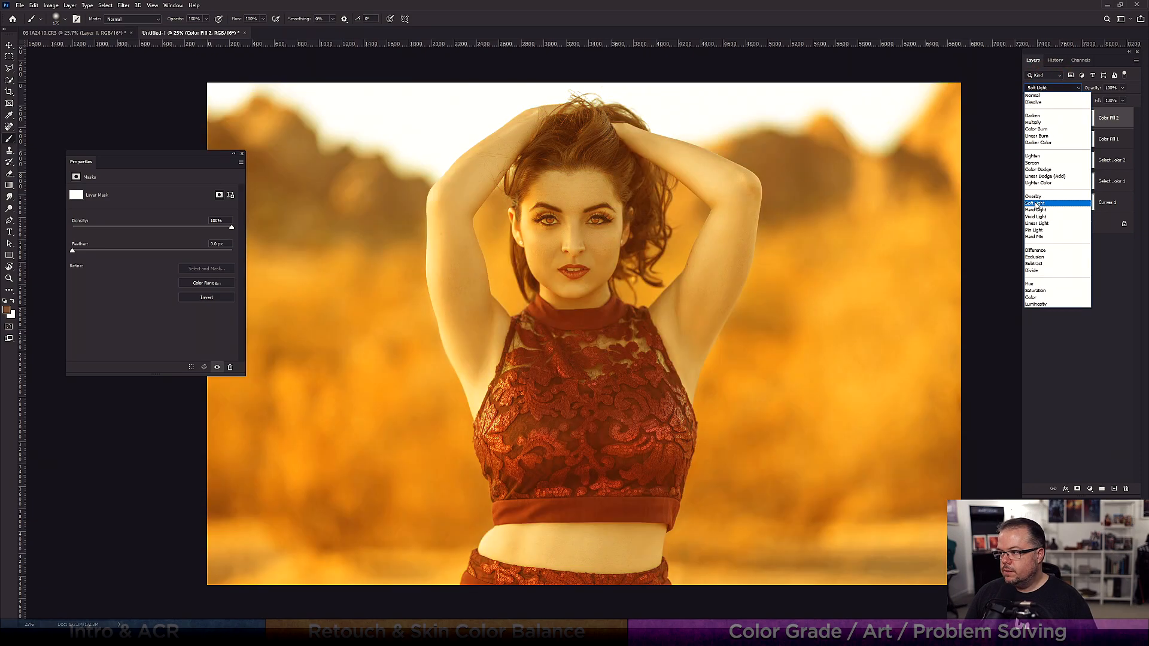
{"action": "left_click", "coordinate": [1037, 203]}
{"action": "left_click", "coordinate": [1123, 88]}
{"action": "left_click_drag", "start_coordinate": [1124, 100], "coordinate": [1090, 114]}
{"action": "left_click", "coordinate": [1122, 100]}
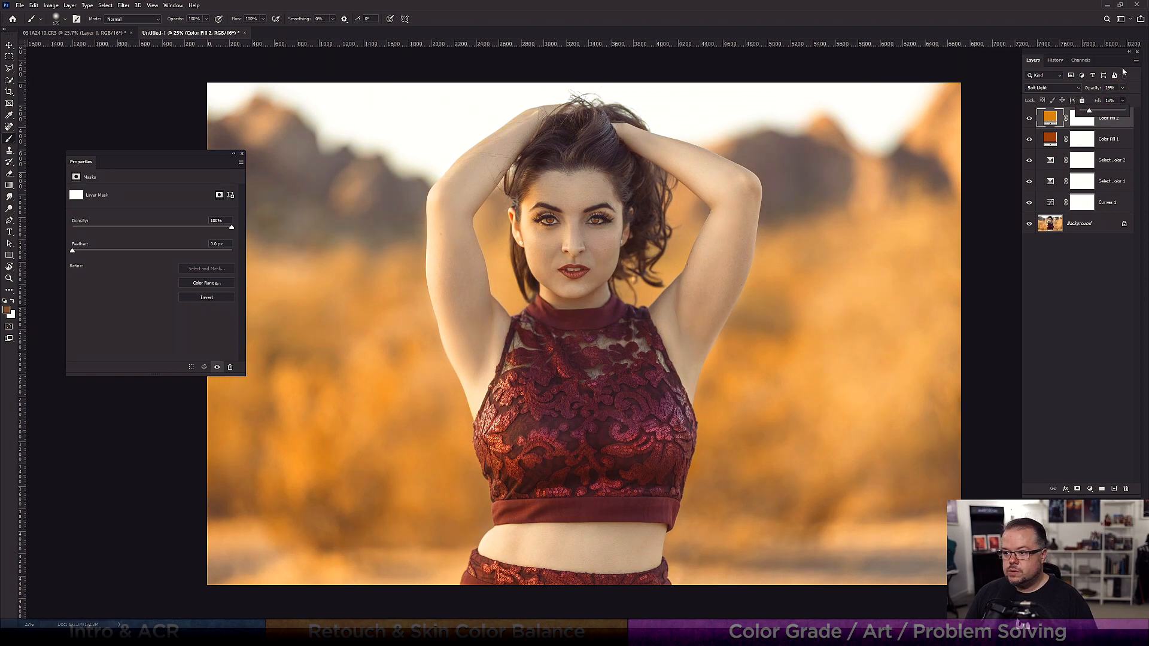
{"action": "left_click", "coordinate": [1137, 84]}
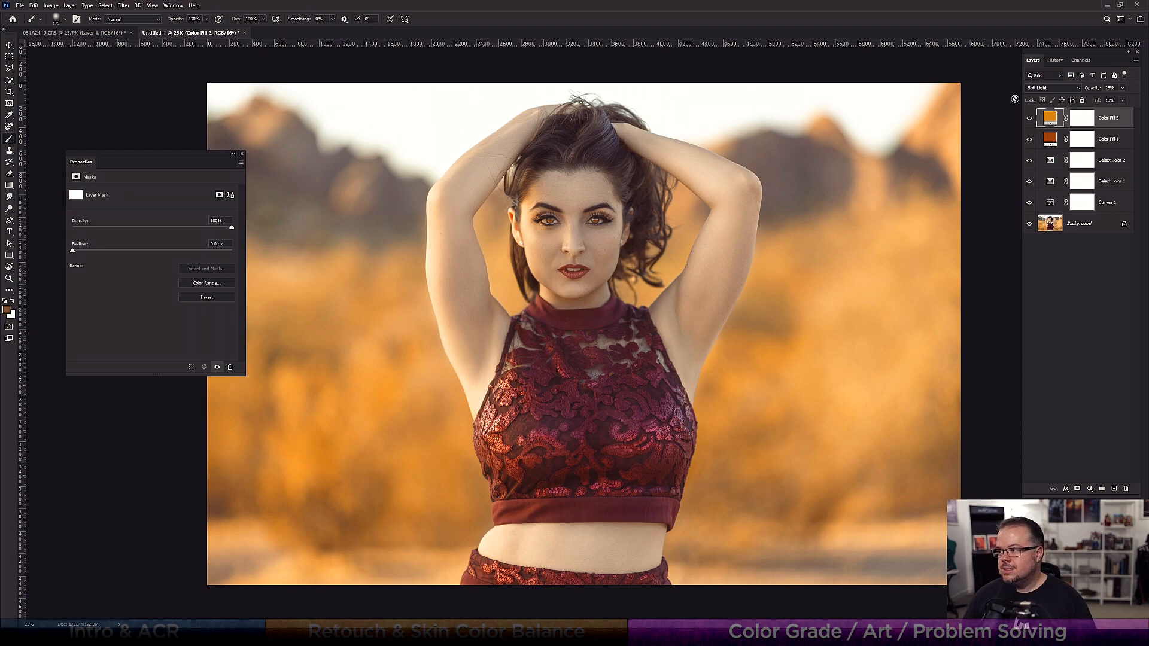
Compare the image with and without the amber fill layer
{"action": "left_click", "coordinate": [1030, 120]}
{"action": "left_click", "coordinate": [1030, 119]}
{"action": "left_click", "coordinate": [1030, 119]}
{"action": "left_click", "coordinate": [1029, 119]}
Try the Screen blend mode on the amber fill layer, compare it with the layer hidden, and restore Soft Light
{"action": "left_click", "coordinate": [1036, 88]}
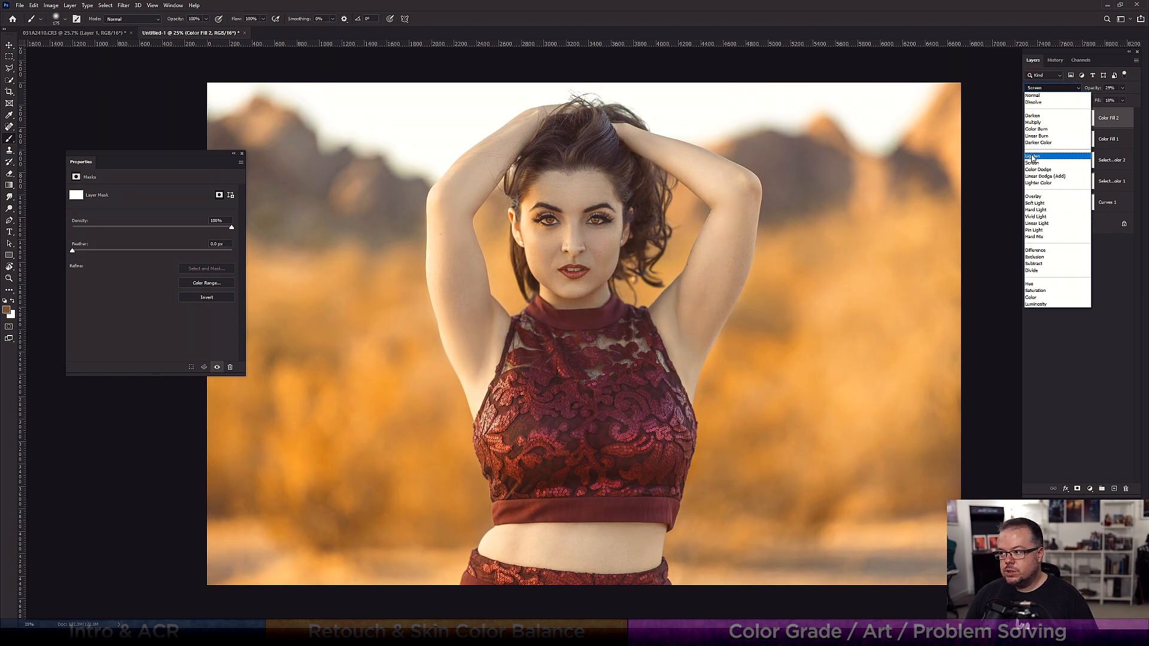
{"action": "left_click", "coordinate": [1033, 163]}
{"action": "left_click", "coordinate": [1028, 124]}
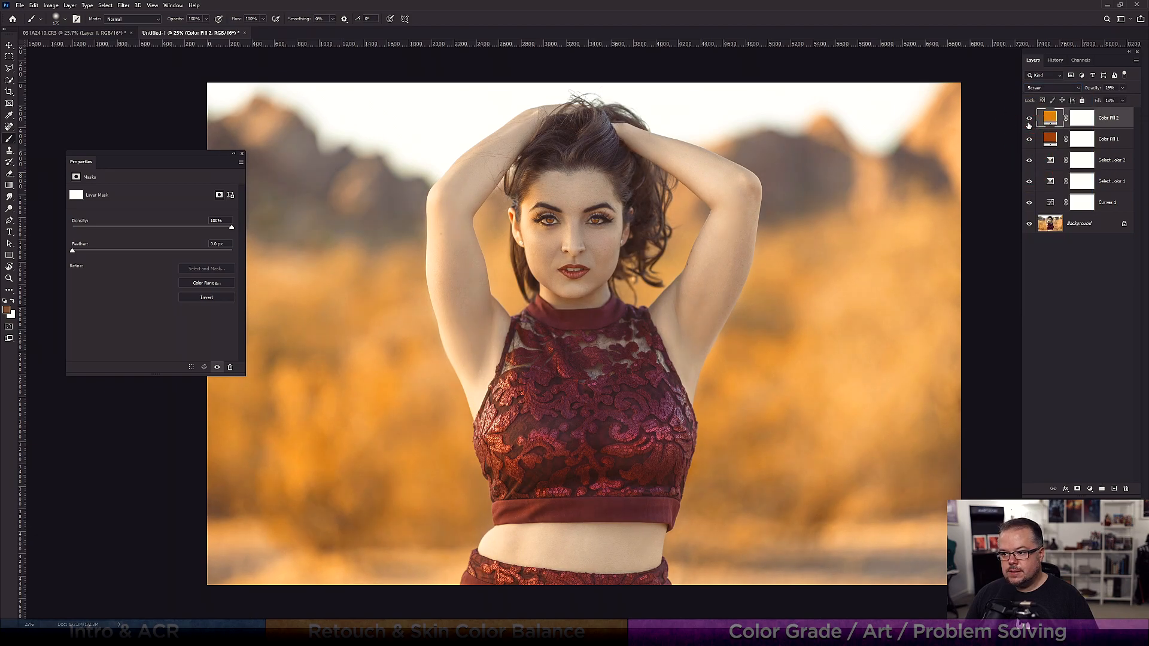
{"action": "left_click", "coordinate": [1028, 125]}
{"action": "left_click", "coordinate": [1029, 125]}
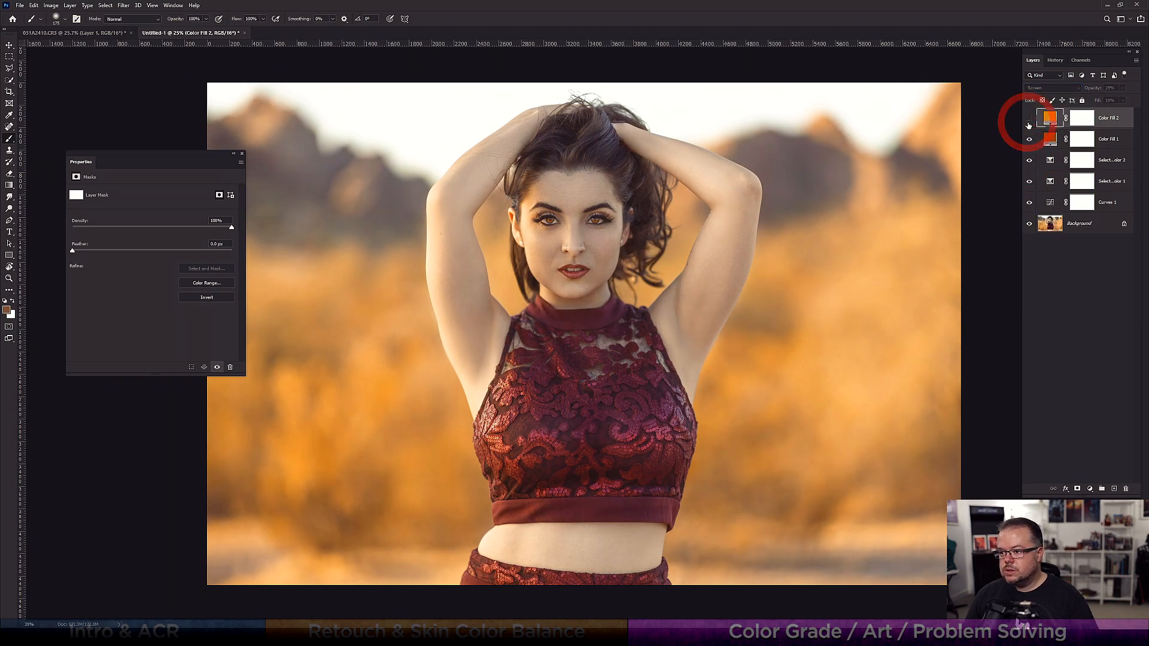
{"action": "left_click", "coordinate": [1028, 124]}
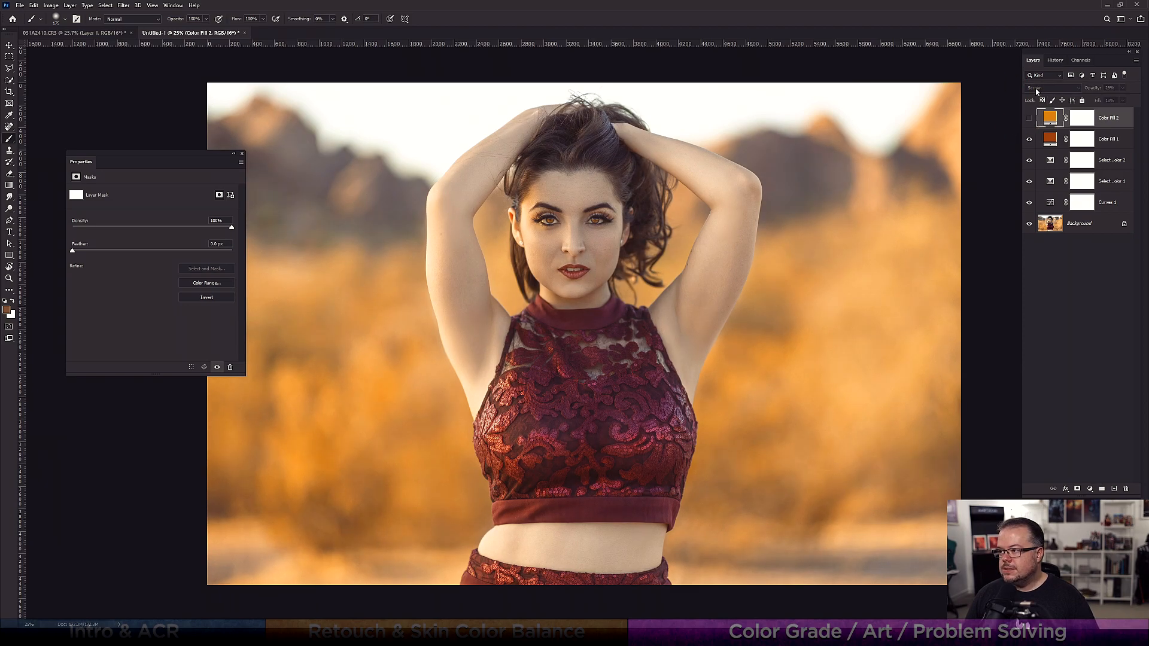
{"action": "left_click", "coordinate": [1029, 120]}
{"action": "left_click", "coordinate": [1051, 88]}
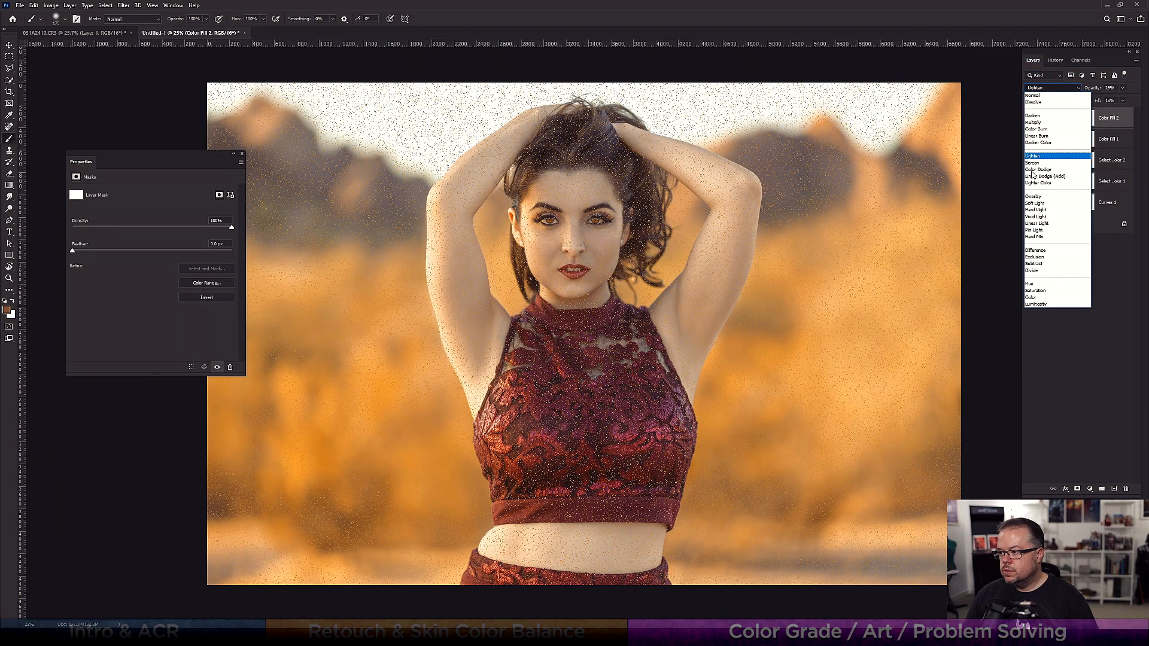
{"action": "left_click", "coordinate": [1035, 203]}
Examine the Soft Light amber fill layer's effect on the whole image and on the face up close
{"action": "left_click", "coordinate": [1028, 121]}
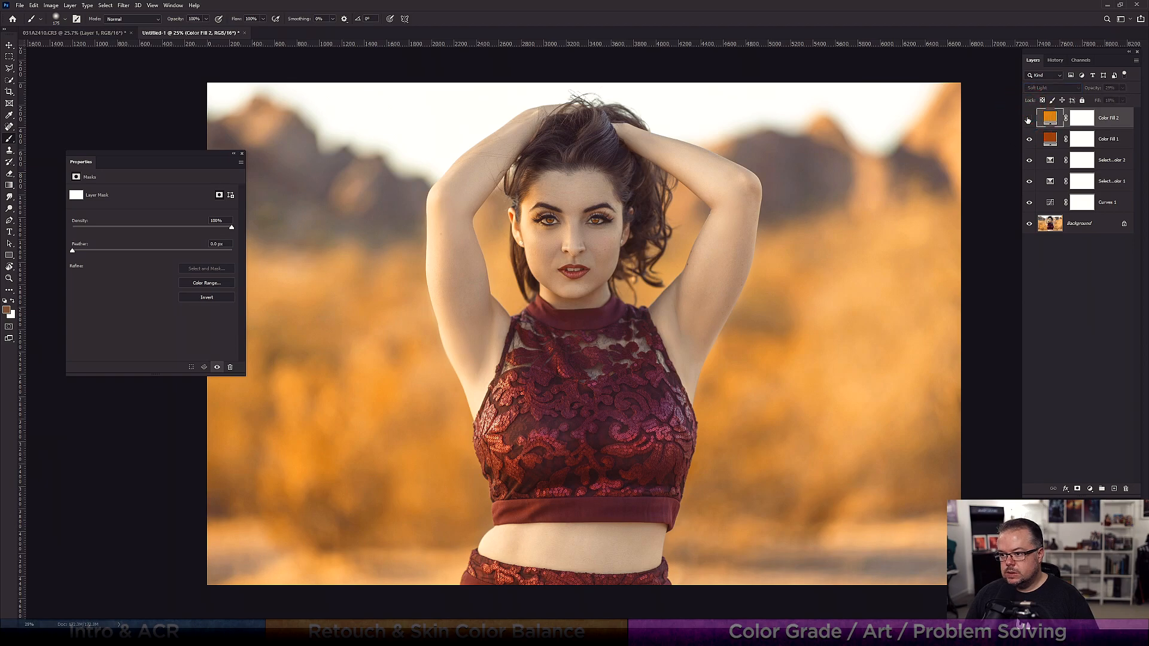
{"action": "left_click", "coordinate": [1028, 122]}
{"action": "left_click", "coordinate": [1028, 121]}
{"action": "left_click", "coordinate": [1028, 120]}
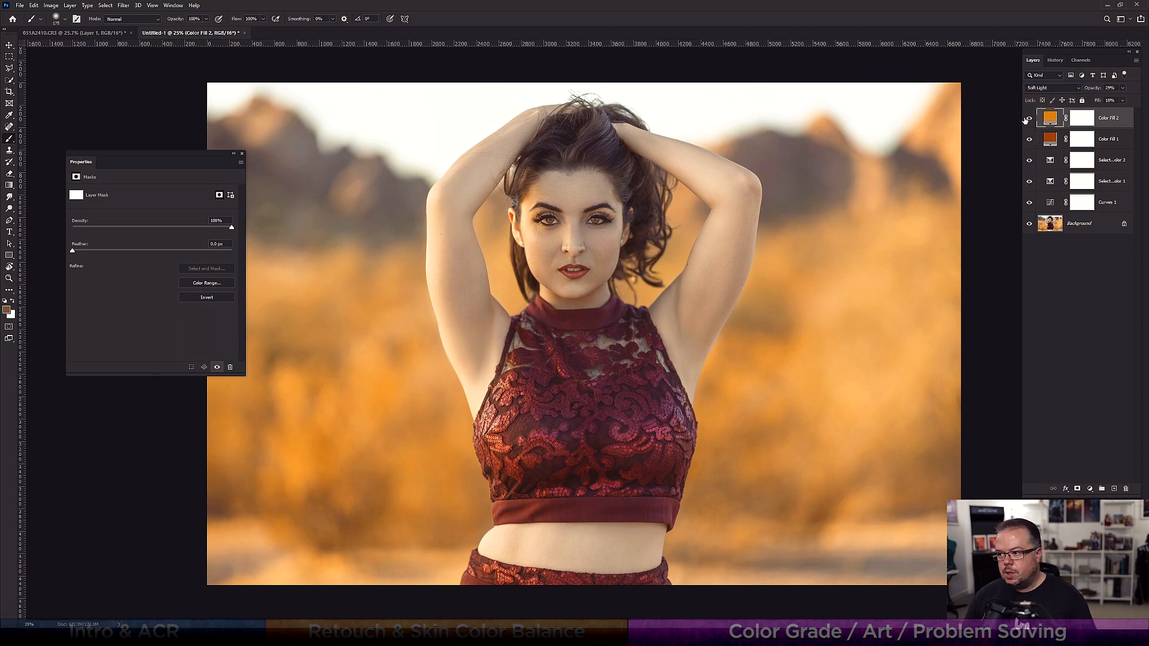
{"action": "scroll", "coordinate": [583, 225], "scroll_direction": "up", "scroll_amount": 9}
{"action": "left_click", "coordinate": [1029, 119]}
{"action": "left_click", "coordinate": [1029, 119]}
{"action": "left_click", "coordinate": [1029, 120]}
{"action": "left_click", "coordinate": [1029, 119]}
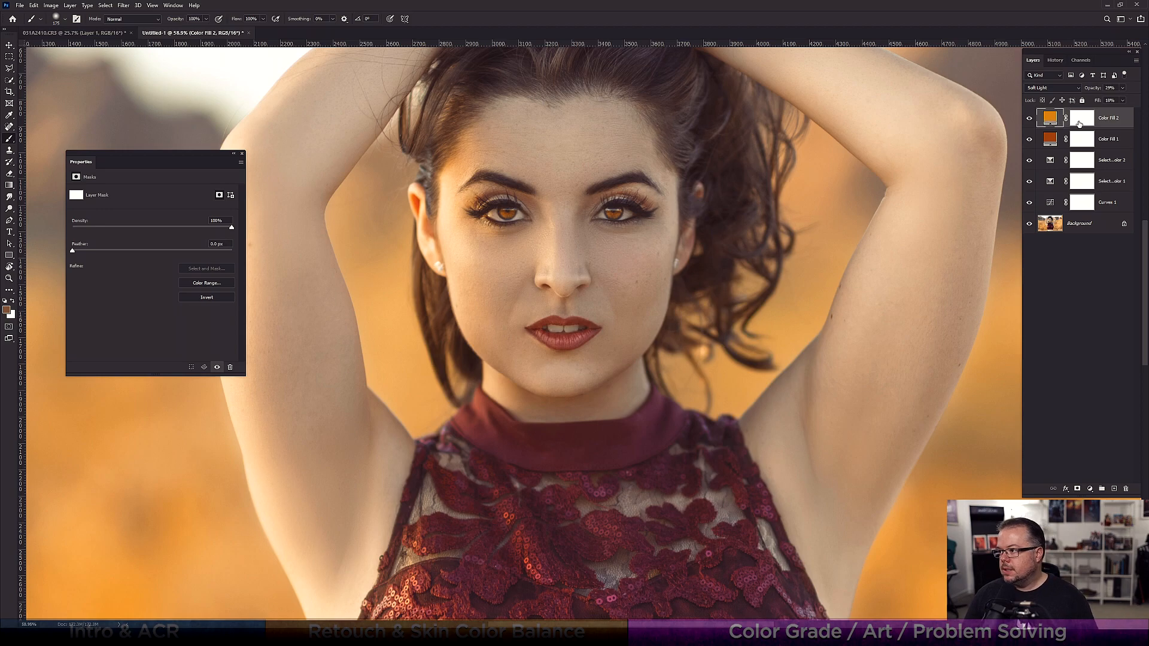
Raise the amber fill layer's opacity to 47% and its fill to 49%
{"action": "left_click", "coordinate": [1123, 88]}
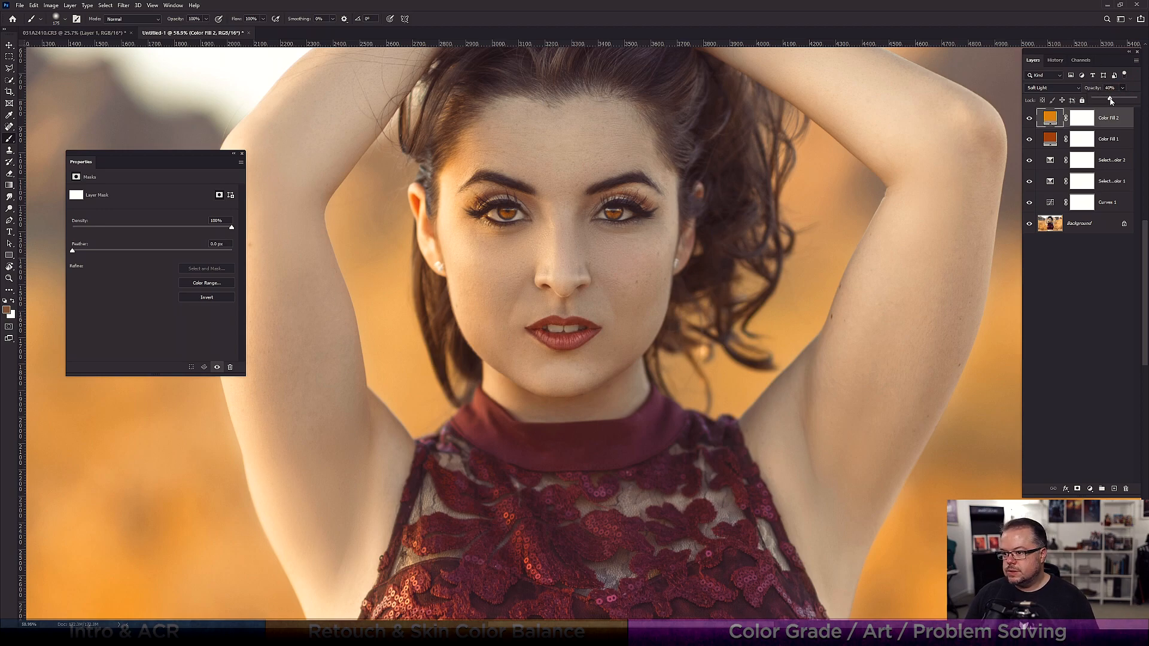
{"action": "left_click_drag", "start_coordinate": [1112, 101], "coordinate": [1114, 100]}
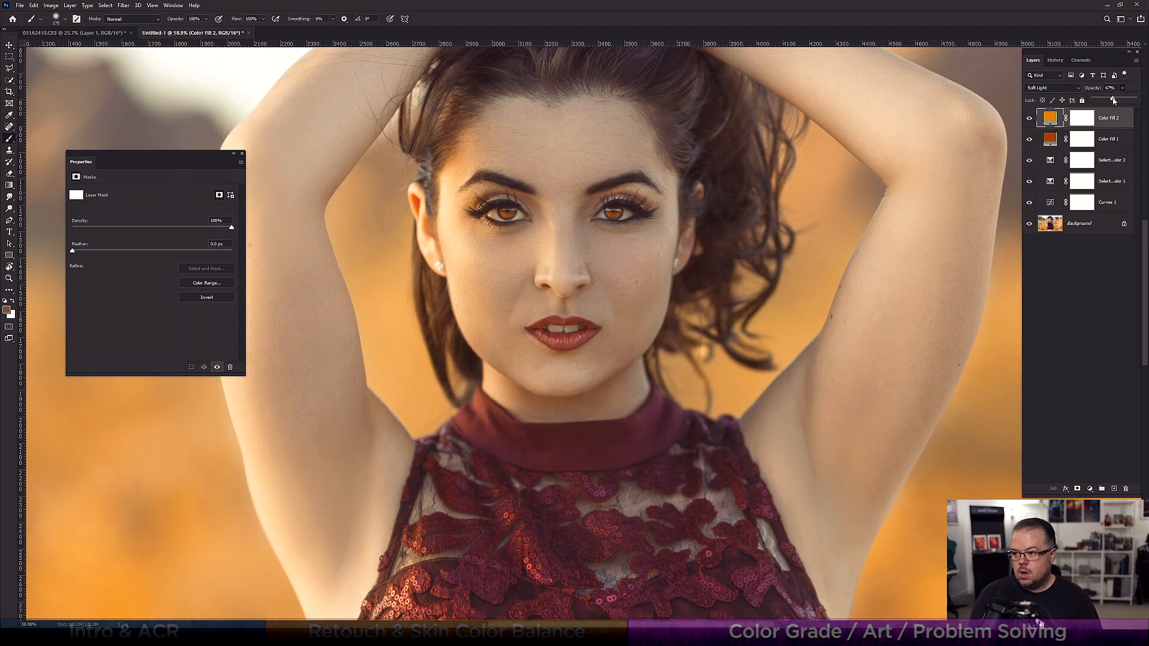
{"action": "key", "text": "ctrl+0"}
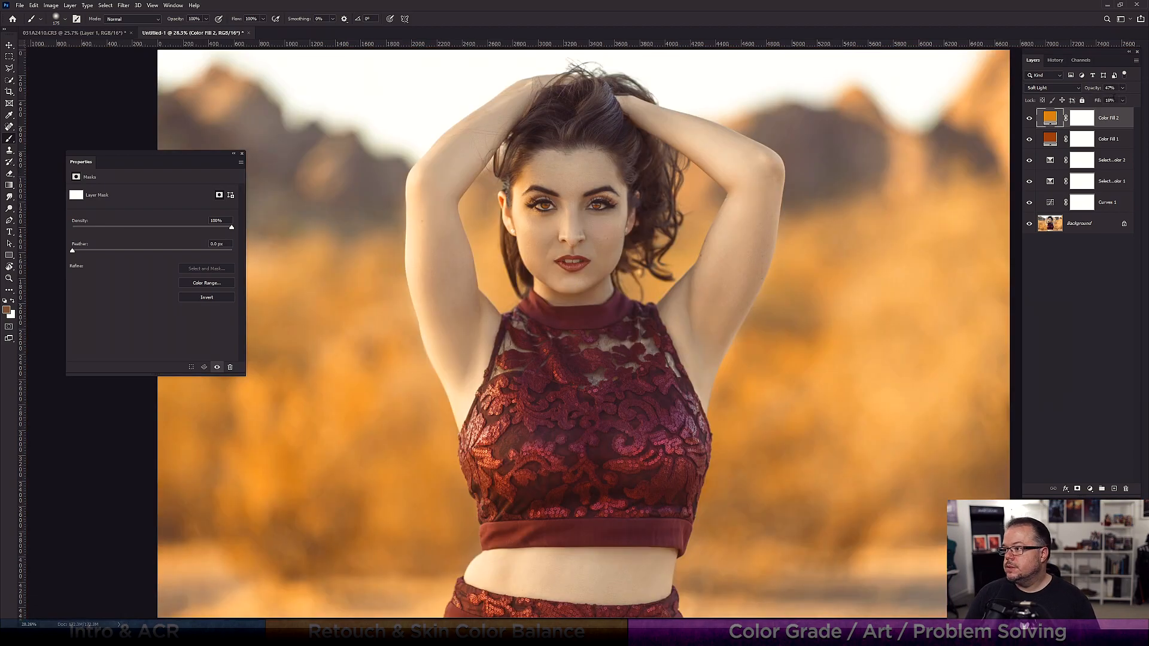
{"action": "left_click", "coordinate": [1121, 99]}
{"action": "left_click_drag", "start_coordinate": [1106, 111], "coordinate": [1114, 111]}
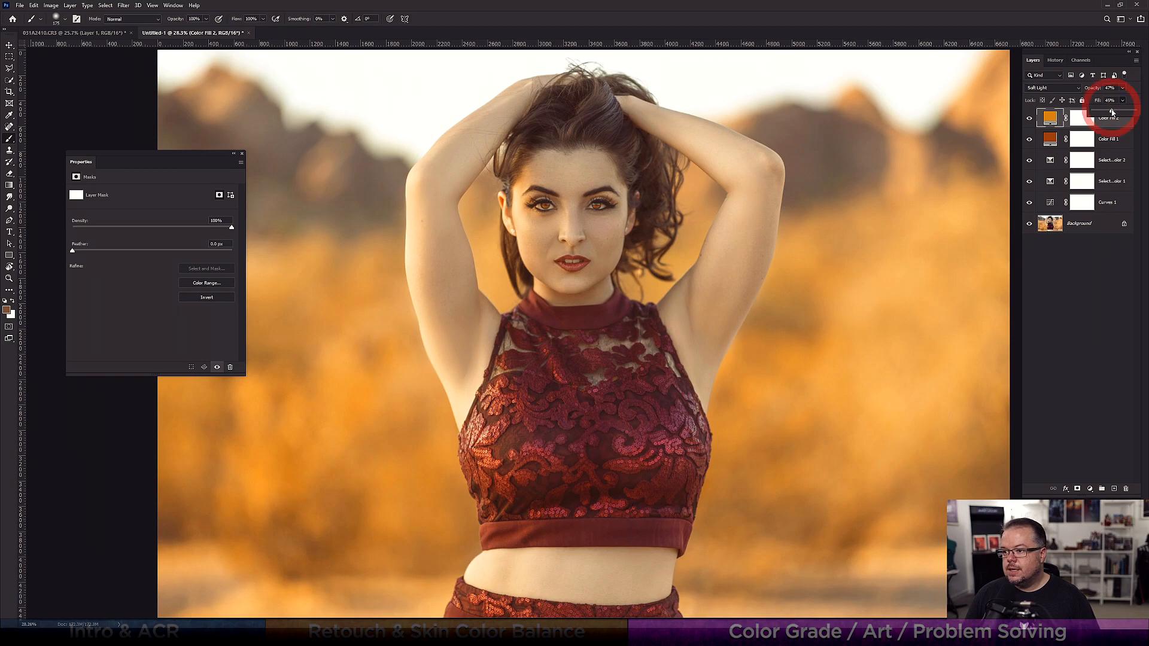
Compare the portrait with the strengthened amber fill layer hidden and shown
{"action": "left_click", "coordinate": [1030, 118]}
{"action": "left_click", "coordinate": [1030, 118]}
{"action": "left_click", "coordinate": [1030, 118]}
{"action": "left_click", "coordinate": [1030, 118]}
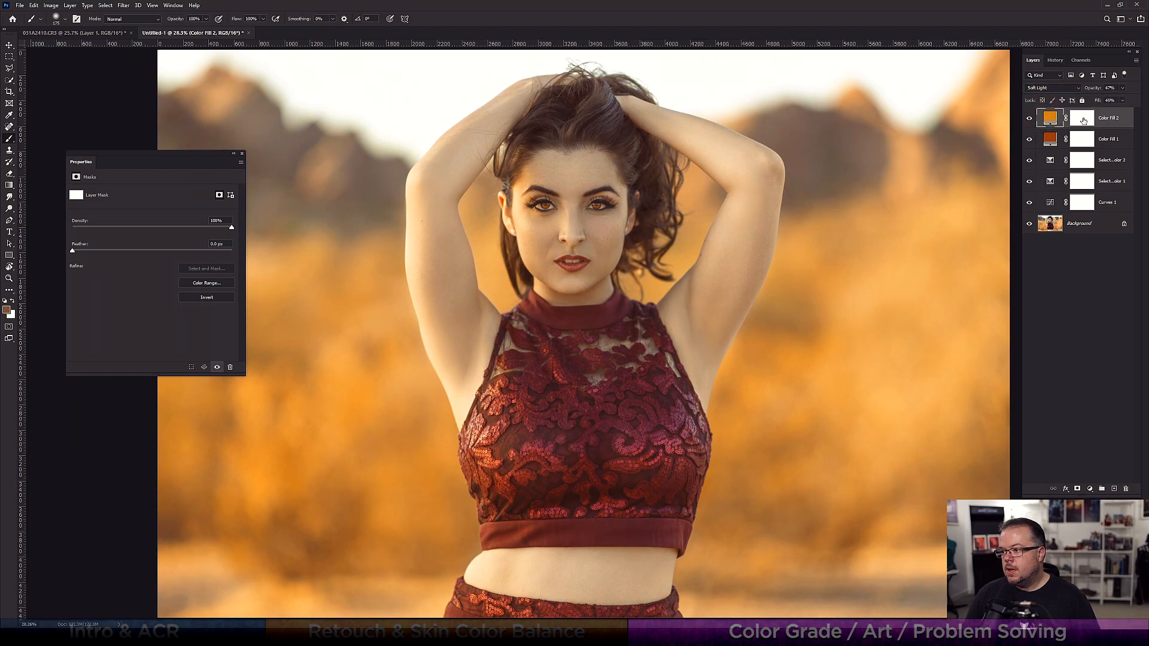
Mask the amber fill layer off the woman's face, hair and arms by painting black on its mask with an enlarged brush
{"action": "left_click", "coordinate": [1078, 121]}
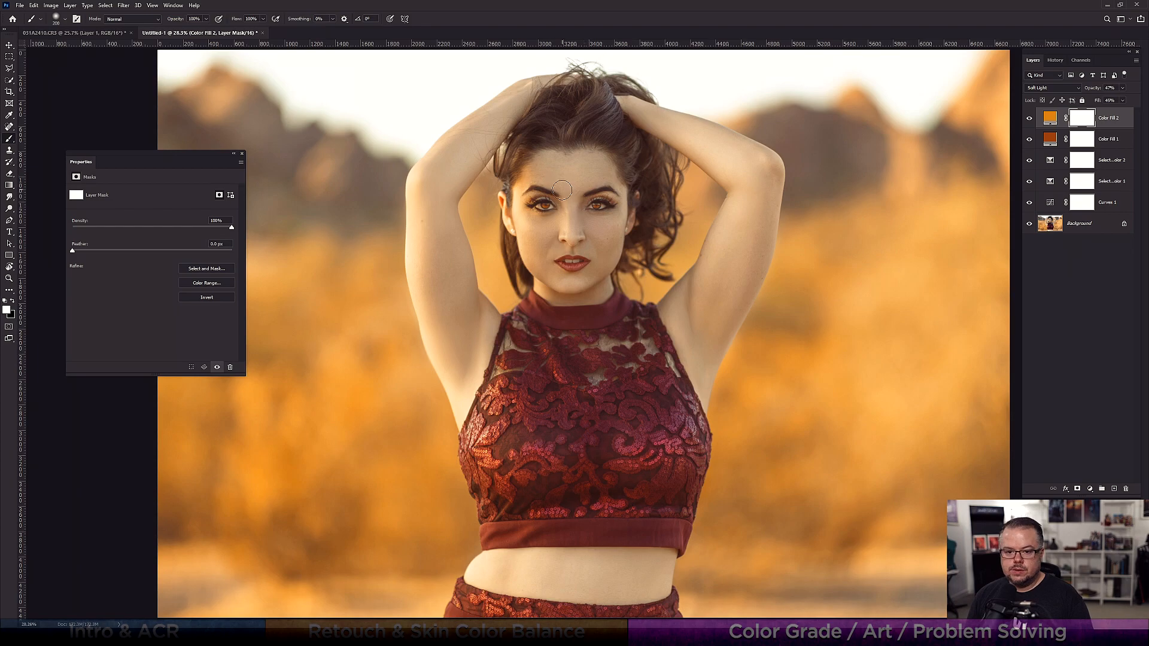
{"action": "key", "text": "x"}
{"action": "key", "text": "bracketright"}
{"action": "key", "text": "bracketright"}
{"action": "key", "text": "bracketright"}
{"action": "key", "text": "bracketright"}
{"action": "left_click_drag", "start_coordinate": [593, 192], "coordinate": [549, 205]}
{"action": "key", "text": "bracketright"}
{"action": "mouse_move", "coordinate": [693, 214]}
{"action": "left_mouse_down"}
{"action": "mouse_move", "coordinate": [708, 346]}
{"action": "mouse_move", "coordinate": [737, 105]}
{"action": "left_mouse_up"}
{"action": "mouse_move", "coordinate": [502, 323]}
{"action": "left_mouse_down"}
{"action": "mouse_move", "coordinate": [492, 264]}
{"action": "mouse_move", "coordinate": [610, 128]}
{"action": "left_mouse_up"}
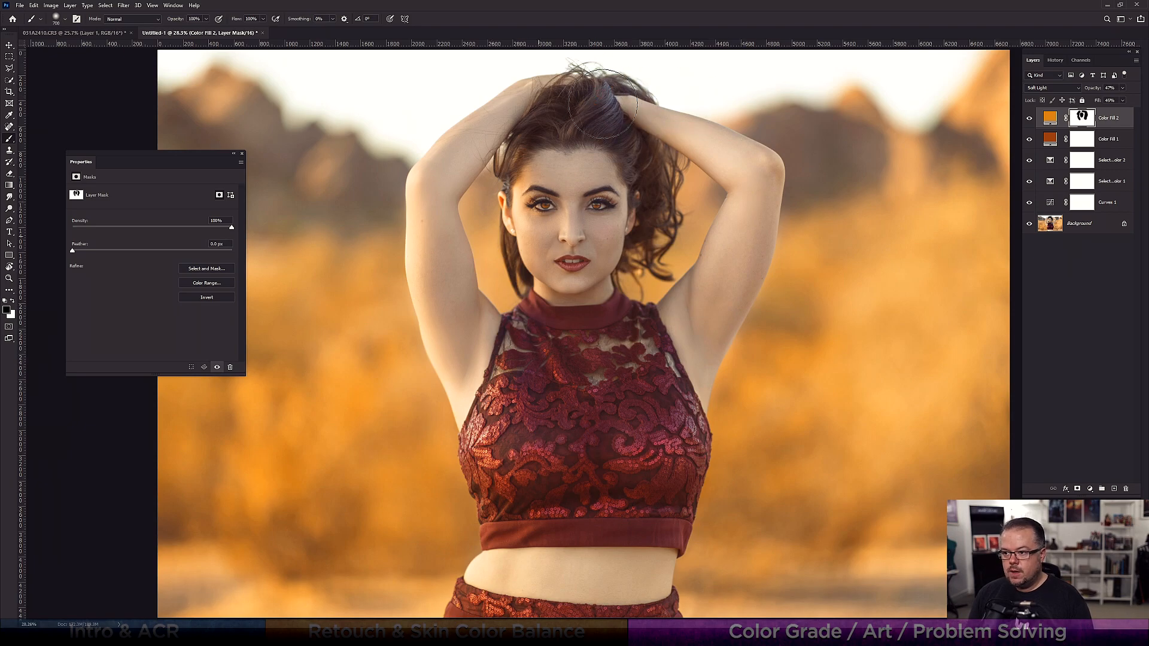
Touch up the amber fill layer's mask with a smaller brush and compare the portrait with the layer hidden and shown
{"action": "key", "text": "bracketleft"}
{"action": "key", "text": "bracketleft"}
{"action": "key", "text": "bracketleft"}
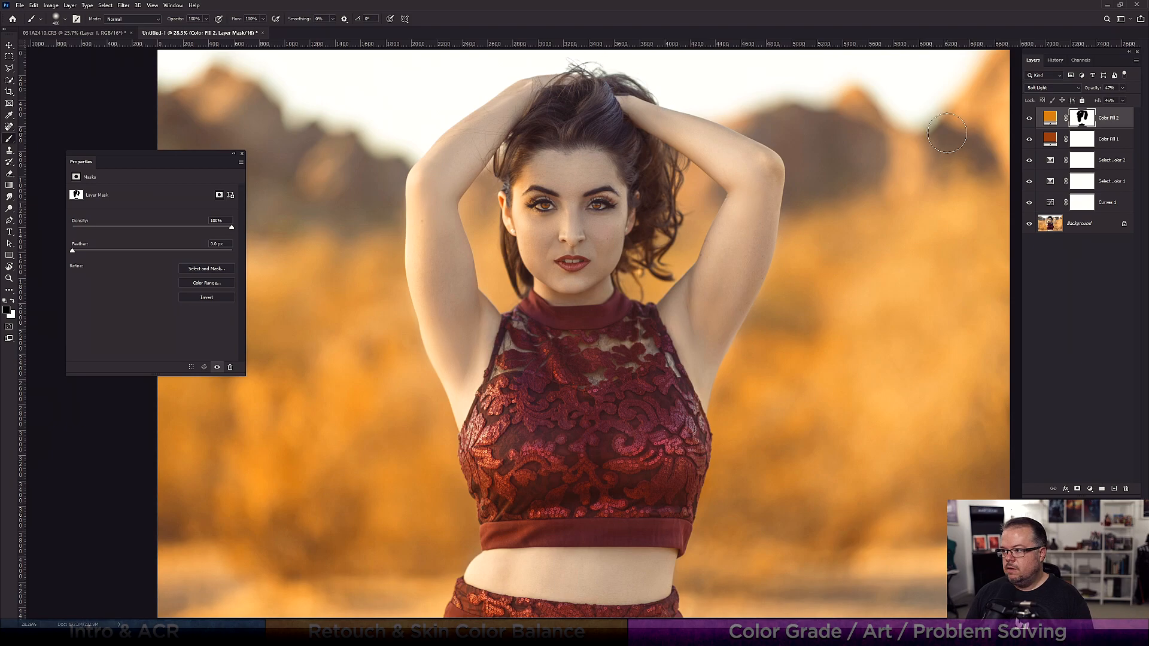
{"action": "left_click", "coordinate": [1031, 117]}
{"action": "left_click", "coordinate": [1030, 117]}
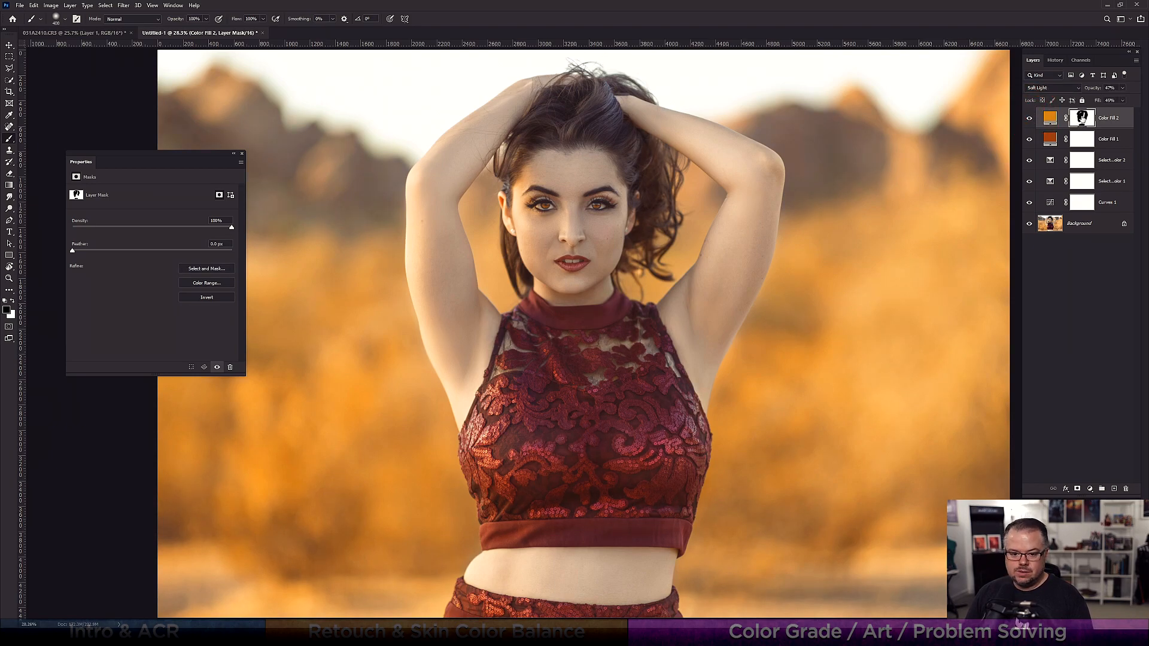
Fill the amber fill layer's mask entirely with white, and lower the layer's opacity and fill to just under 40%
{"action": "key", "text": "x"}
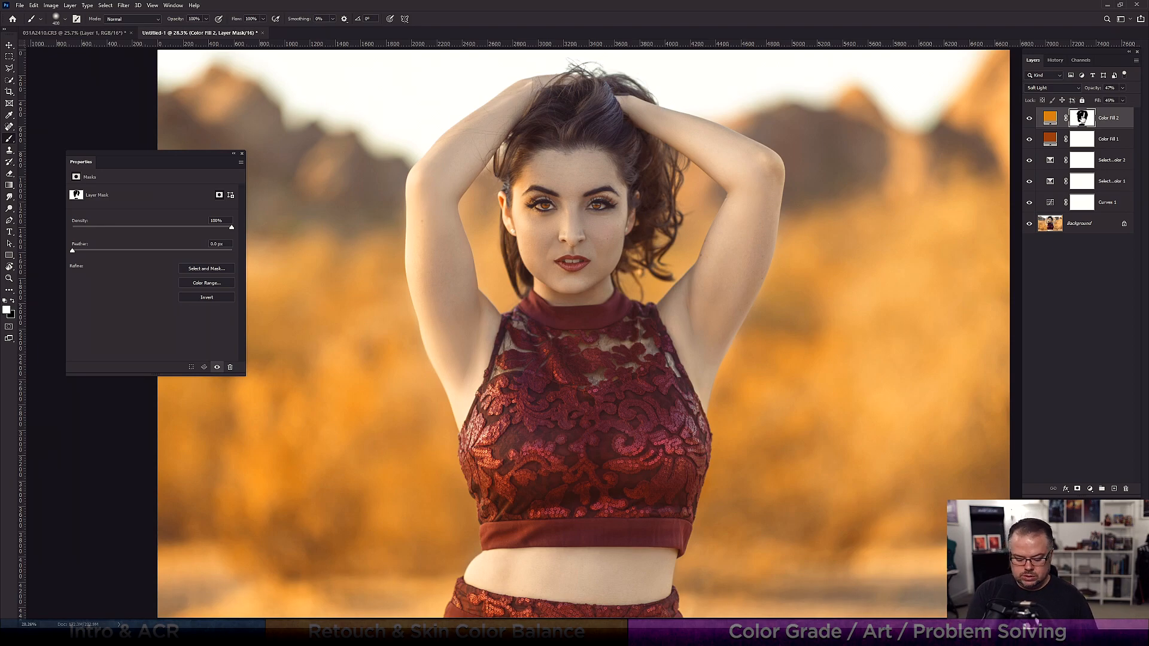
{"action": "key", "text": "alt+BackSpace"}
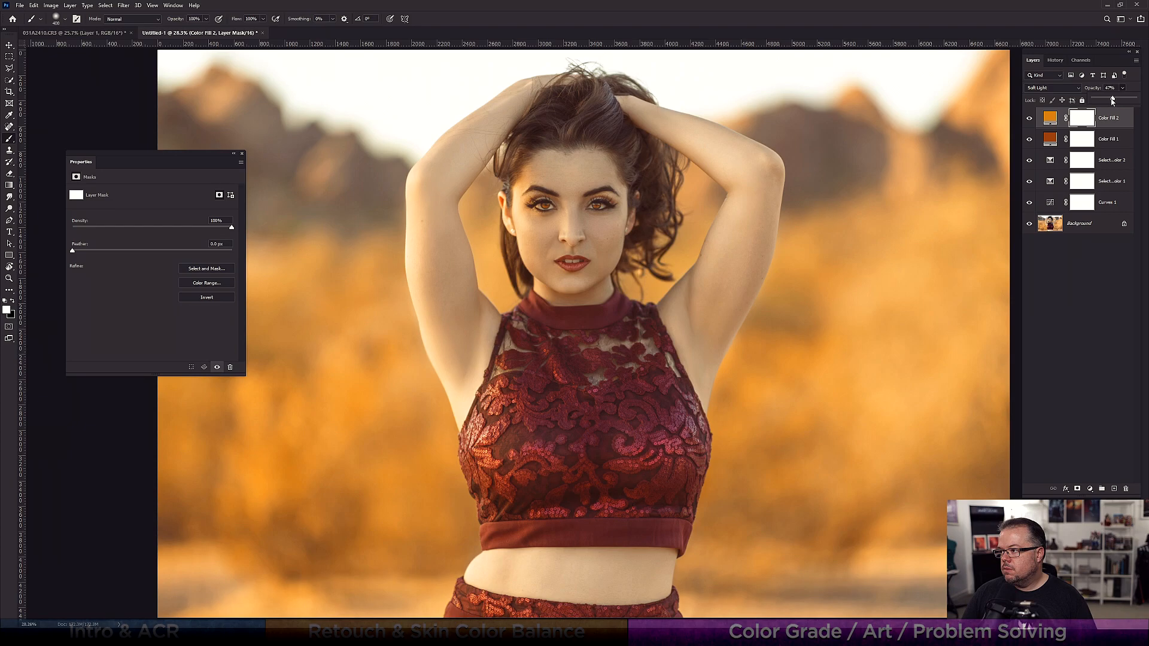
{"action": "left_click", "coordinate": [1122, 100]}
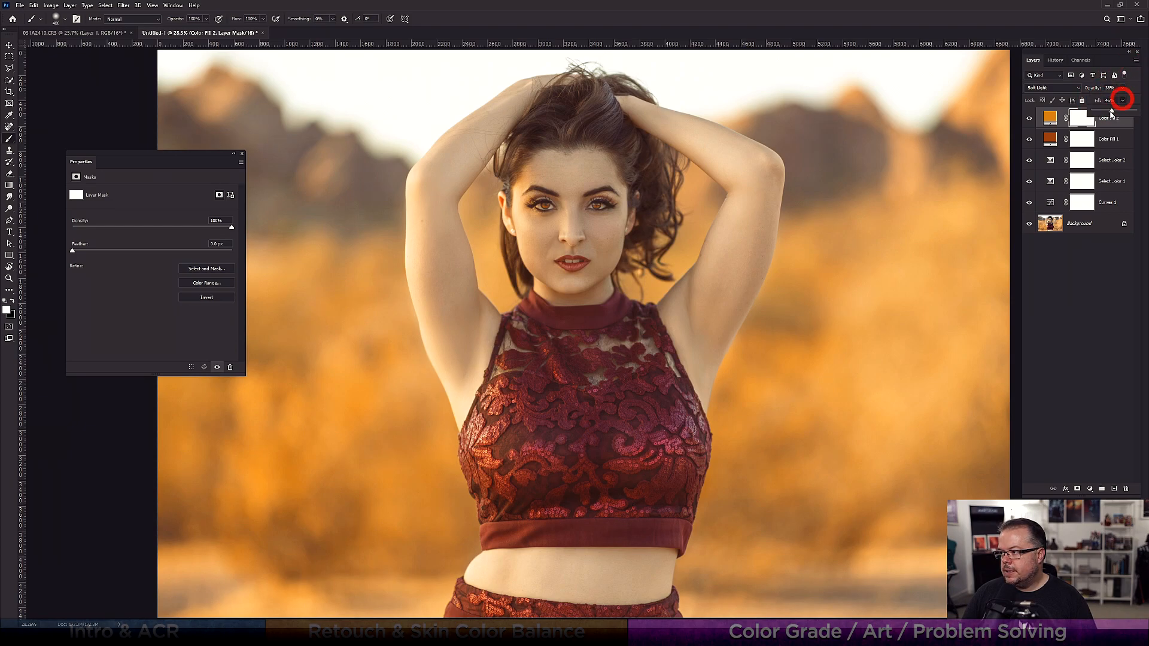
{"action": "left_click", "coordinate": [1133, 89]}
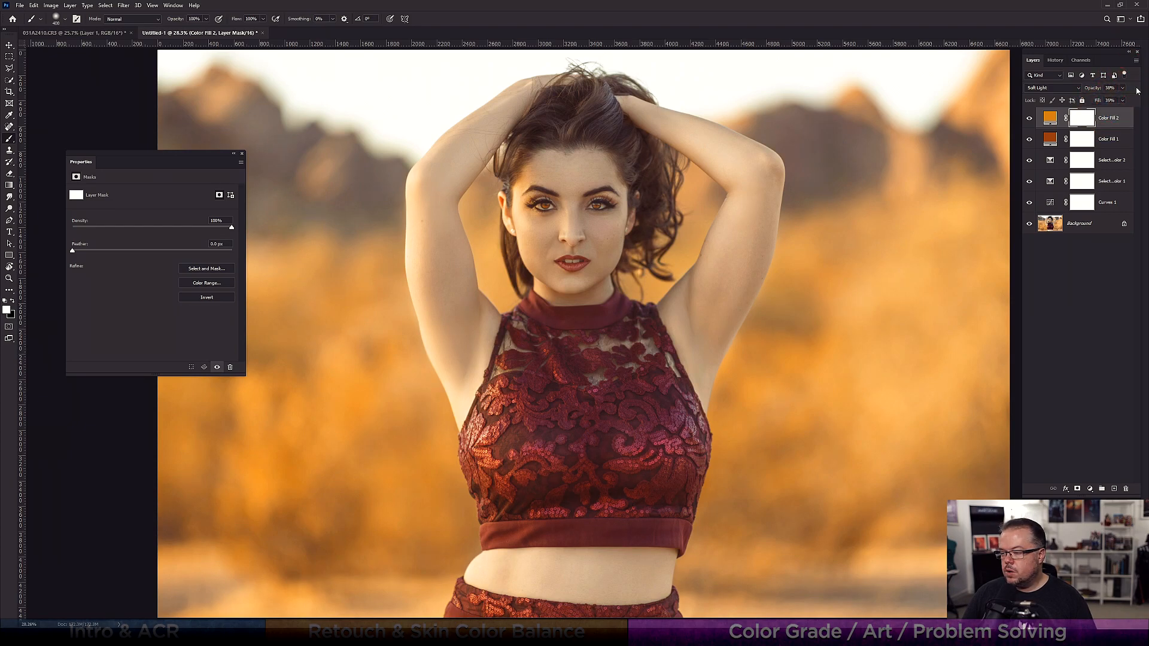
Compare the portrait with the weakened amber fill layer on and off, leaving that layer hidden
{"action": "left_click", "coordinate": [1029, 119]}
{"action": "left_click", "coordinate": [1029, 118]}
{"action": "left_click", "coordinate": [1029, 119]}
{"action": "left_click", "coordinate": [1029, 118]}
{"action": "left_click", "coordinate": [1029, 118]}
Compare the two color fill layers by switching each one's visibility, and leave both hidden
{"action": "left_click", "coordinate": [1030, 140]}
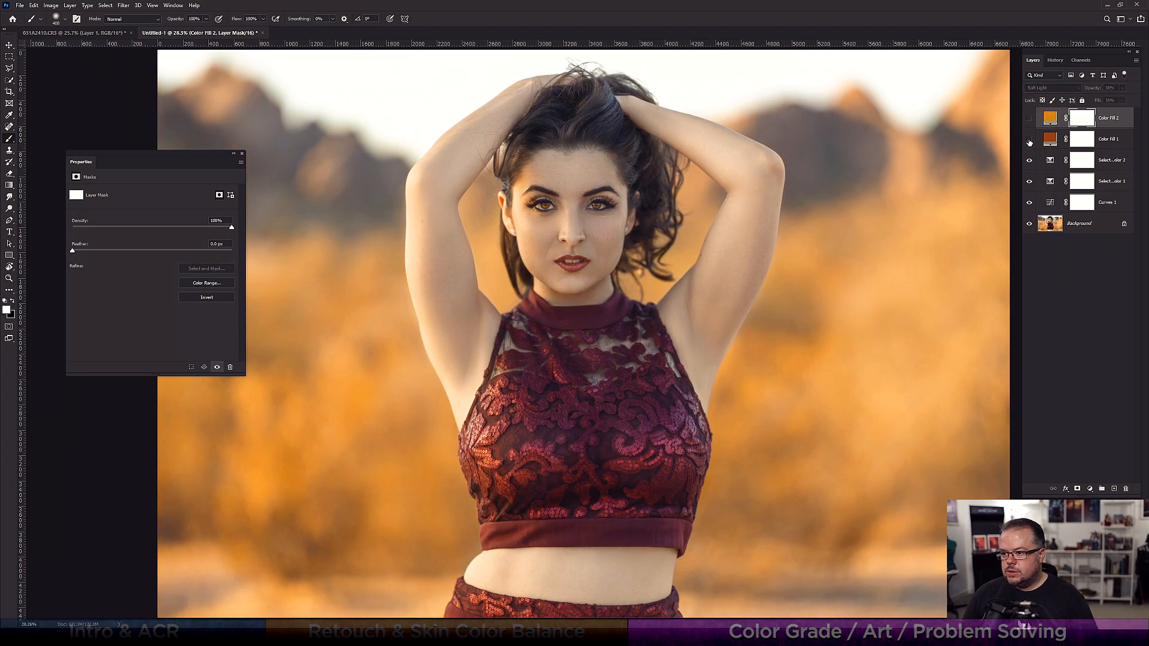
{"action": "left_click", "coordinate": [1029, 138]}
{"action": "left_click", "coordinate": [1030, 118]}
{"action": "left_click", "coordinate": [1029, 138]}
{"action": "left_click", "coordinate": [1029, 119]}
{"action": "left_click", "coordinate": [1030, 138]}
{"action": "left_click", "coordinate": [1029, 138]}
Stamp all visible layers into a new layer above the second Selective Color adjustment and open it in the Camera Raw Filter
{"action": "left_click", "coordinate": [1115, 162]}
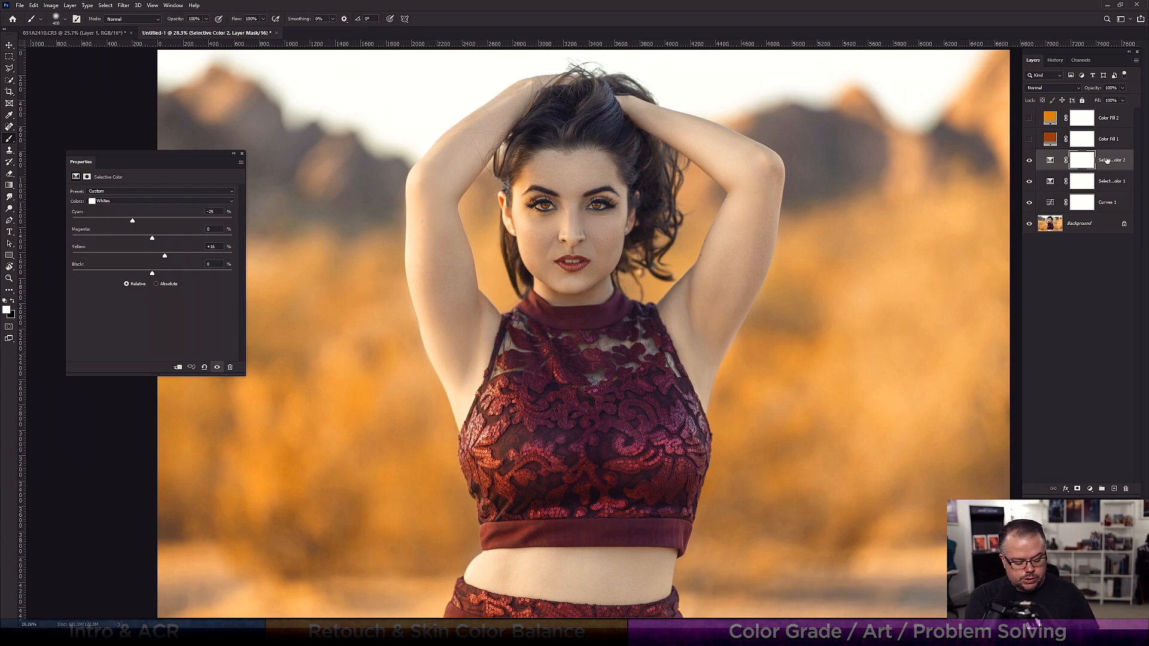
{"action": "key", "text": "ctrl+shift+alt+e"}
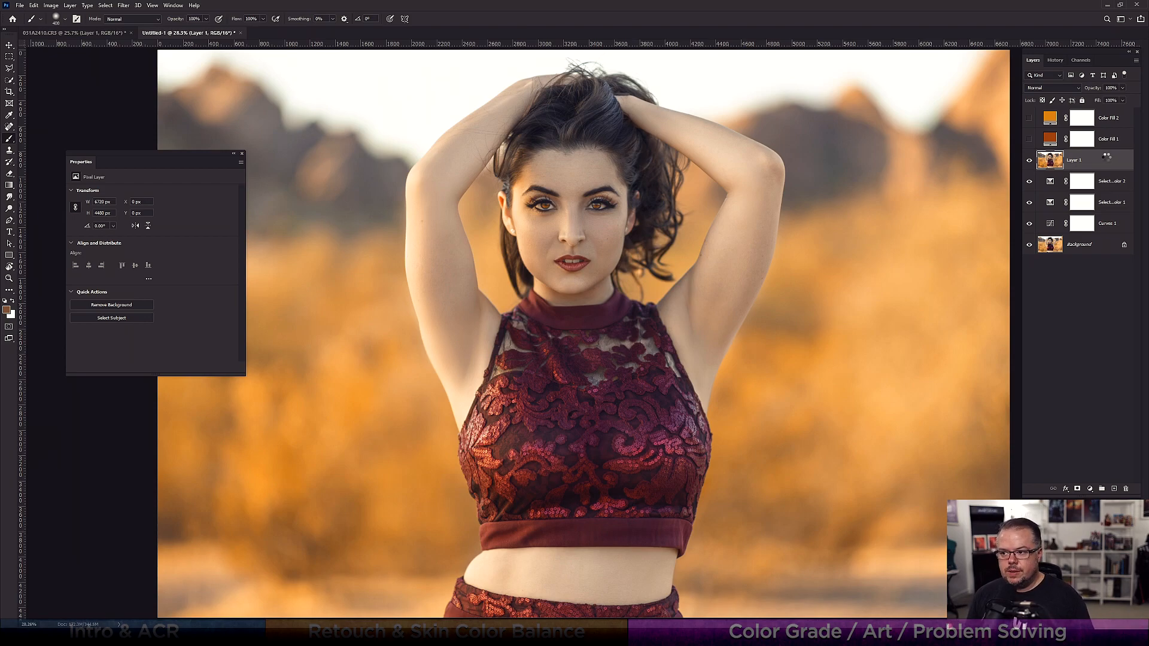
{"action": "key", "text": "ctrl+shift+a"}
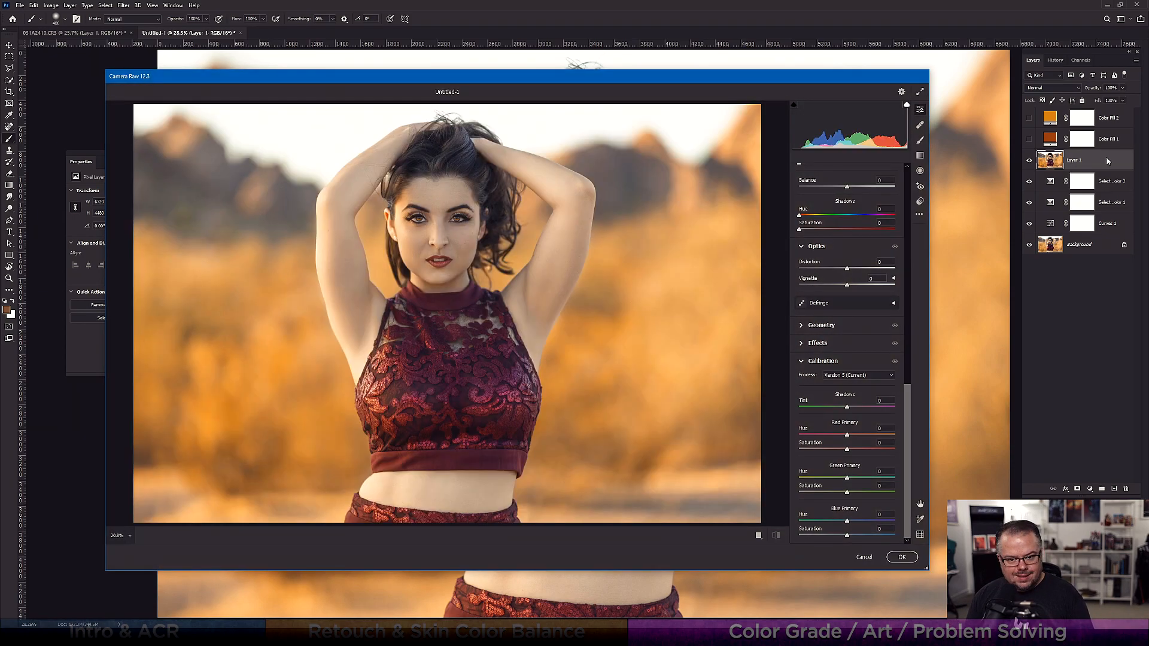
Set Shadows to +9, Whites to +48, Blacks to -18 and Exposure to +0.10 on the stamped layer
{"action": "scroll", "coordinate": [886, 359], "scroll_direction": "up", "scroll_amount": 12}
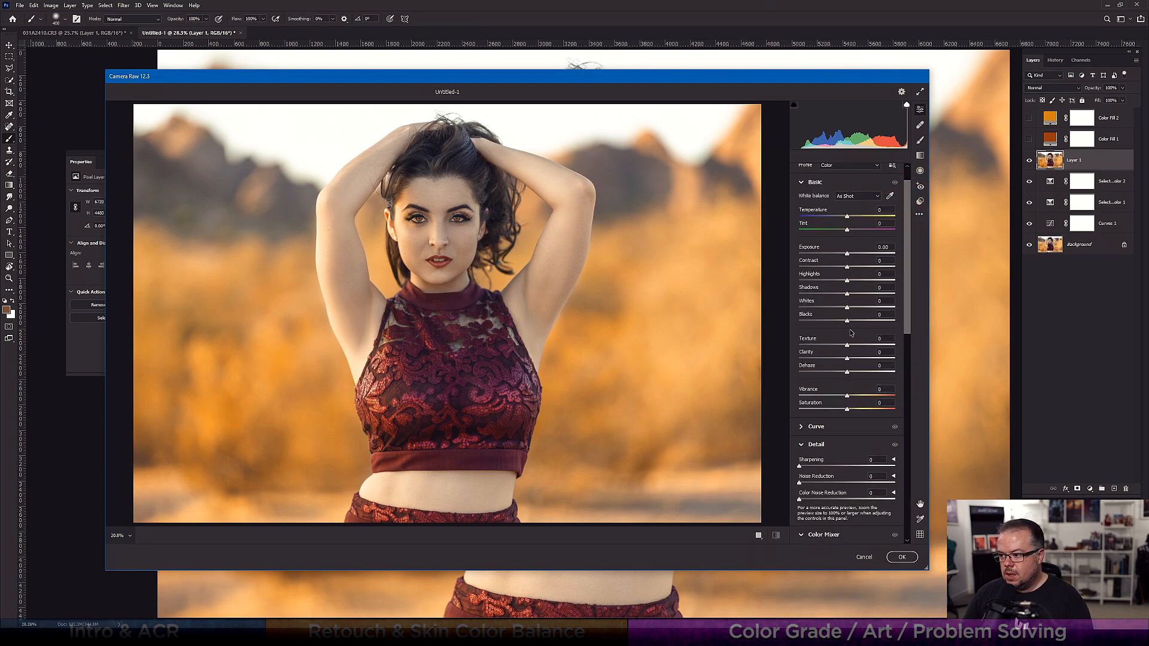
{"action": "mouse_move", "coordinate": [847, 308]}
{"action": "left_mouse_down"}
{"action": "mouse_move", "coordinate": [872, 308]}
{"action": "mouse_move", "coordinate": [841, 327]}
{"action": "mouse_move", "coordinate": [853, 297]}
{"action": "left_mouse_up"}
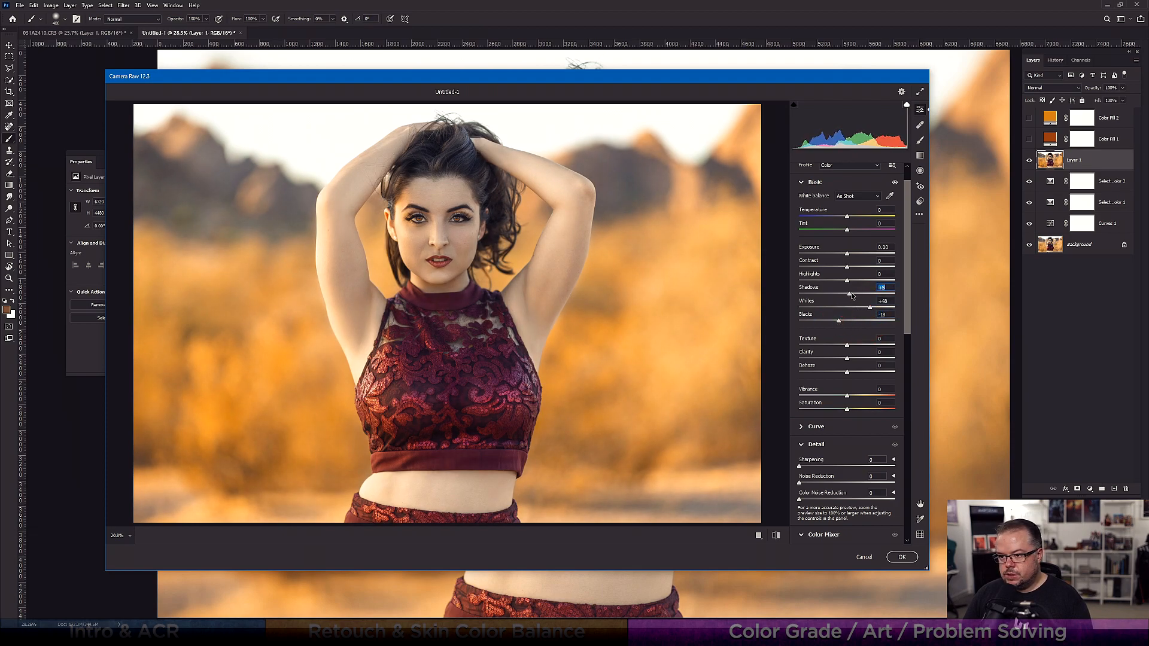
{"action": "left_click_drag", "start_coordinate": [847, 257], "coordinate": [848, 259]}
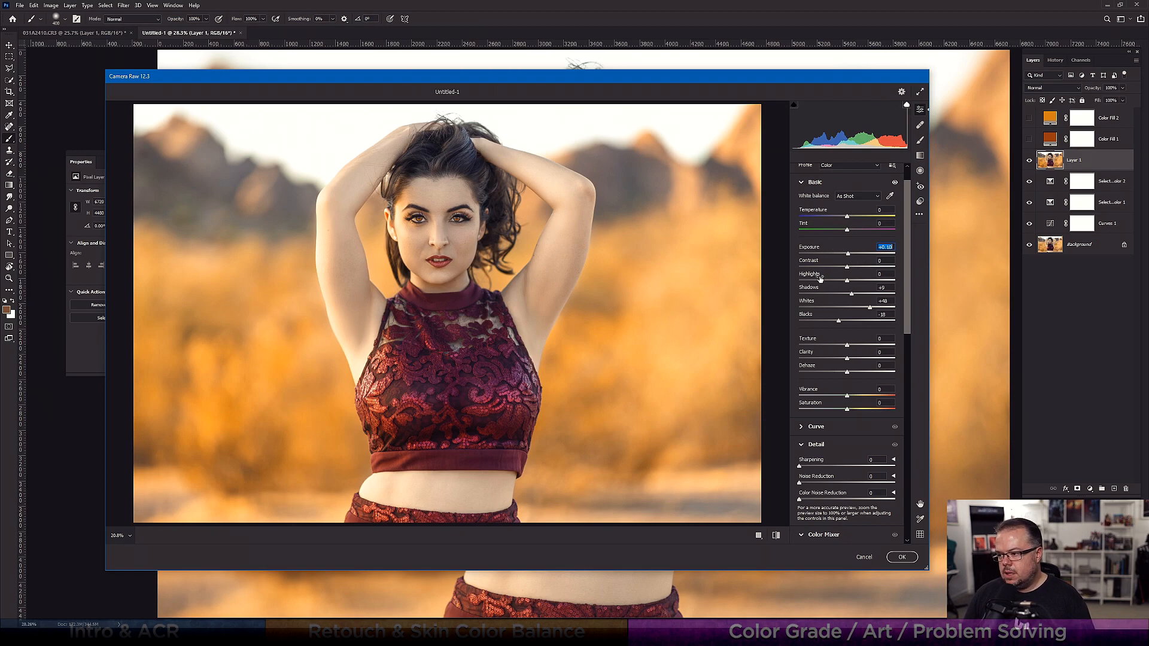
Set Vibrance to +1, slightly raise Saturation and the Oranges' luminance, and apply the Camera Raw Filter
{"action": "left_click_drag", "start_coordinate": [847, 395], "coordinate": [850, 409]}
{"action": "scroll", "coordinate": [832, 419], "scroll_direction": "down", "scroll_amount": 5}
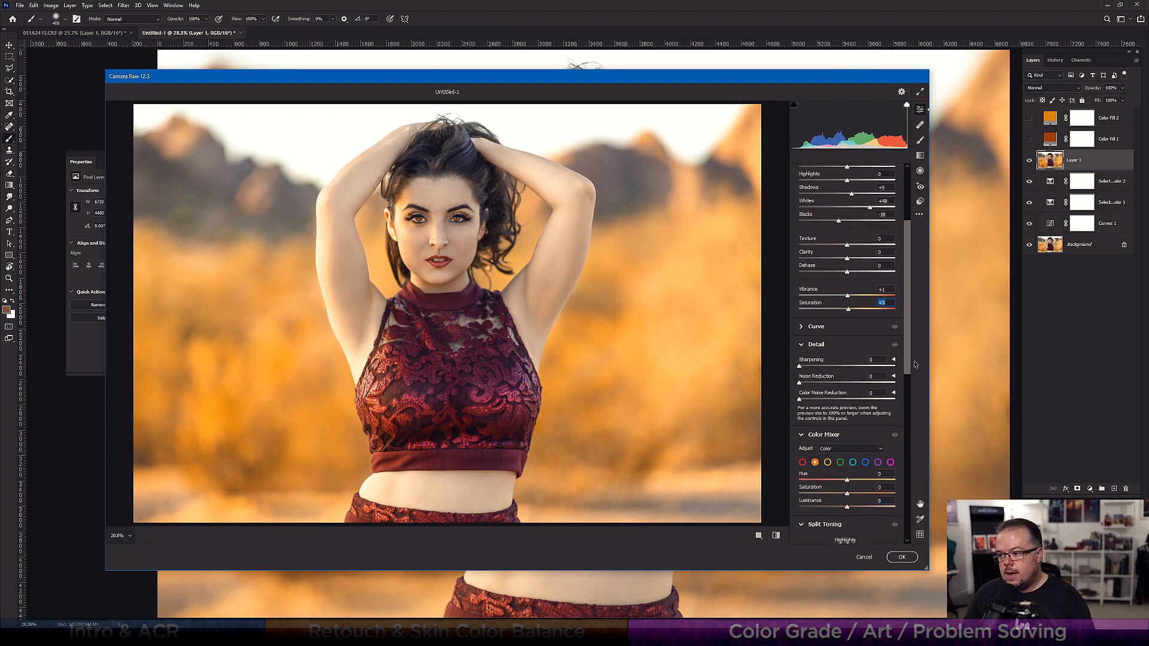
{"action": "mouse_move", "coordinate": [846, 467]}
{"action": "left_mouse_down"}
{"action": "mouse_move", "coordinate": [890, 468]}
{"action": "mouse_move", "coordinate": [828, 475]}
{"action": "mouse_move", "coordinate": [875, 477]}
{"action": "mouse_move", "coordinate": [848, 477]}
{"action": "left_mouse_up"}
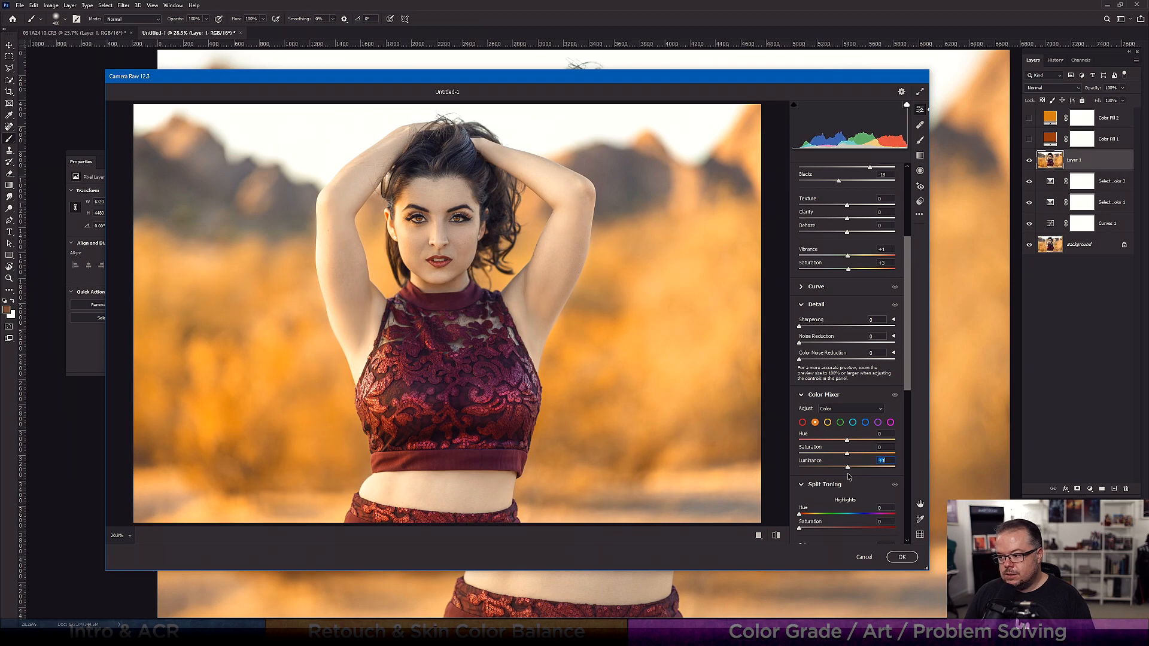
{"action": "left_click", "coordinate": [901, 557]}
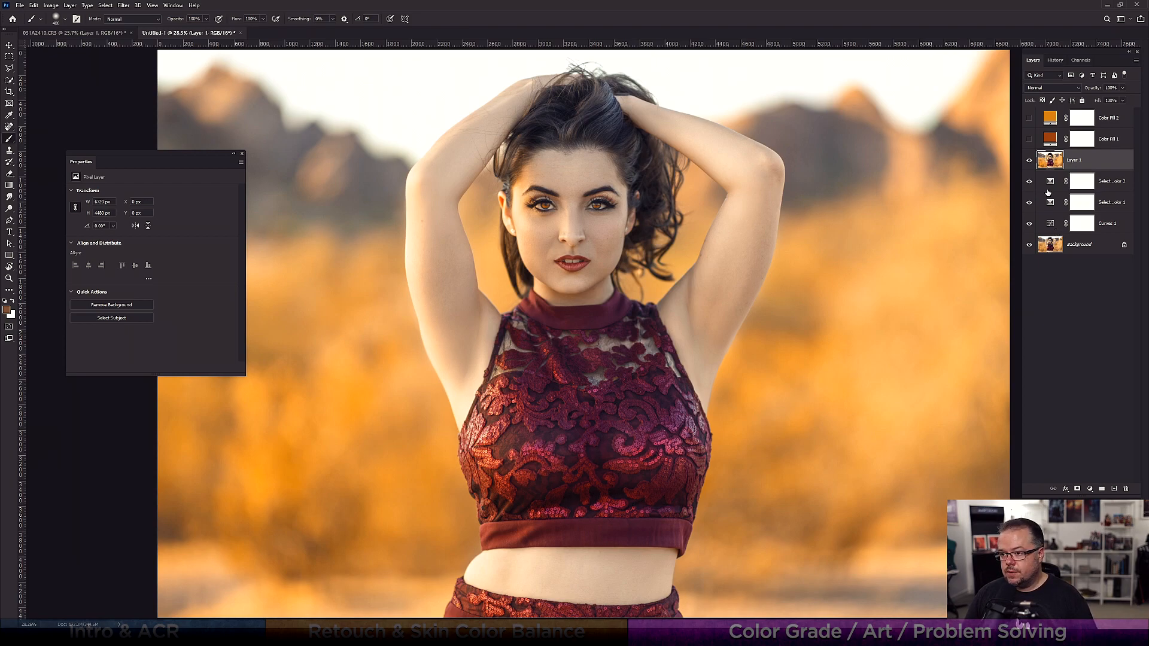
Duplicate the stamped layer and brighten the copy's skin tones by raising the Oranges' luminance in the Camera Raw Filter
{"action": "key", "text": "ctrl+j"}
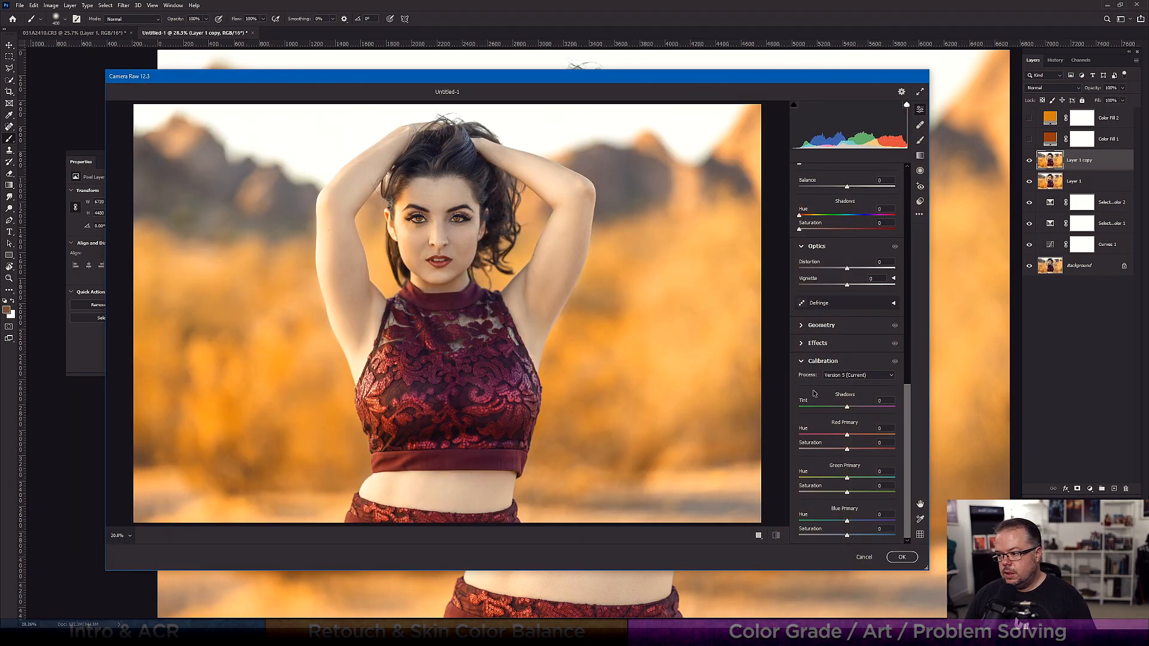
{"action": "scroll", "coordinate": [823, 386], "scroll_direction": "up", "scroll_amount": 4}
{"action": "scroll", "coordinate": [832, 382], "scroll_direction": "up", "scroll_amount": 2}
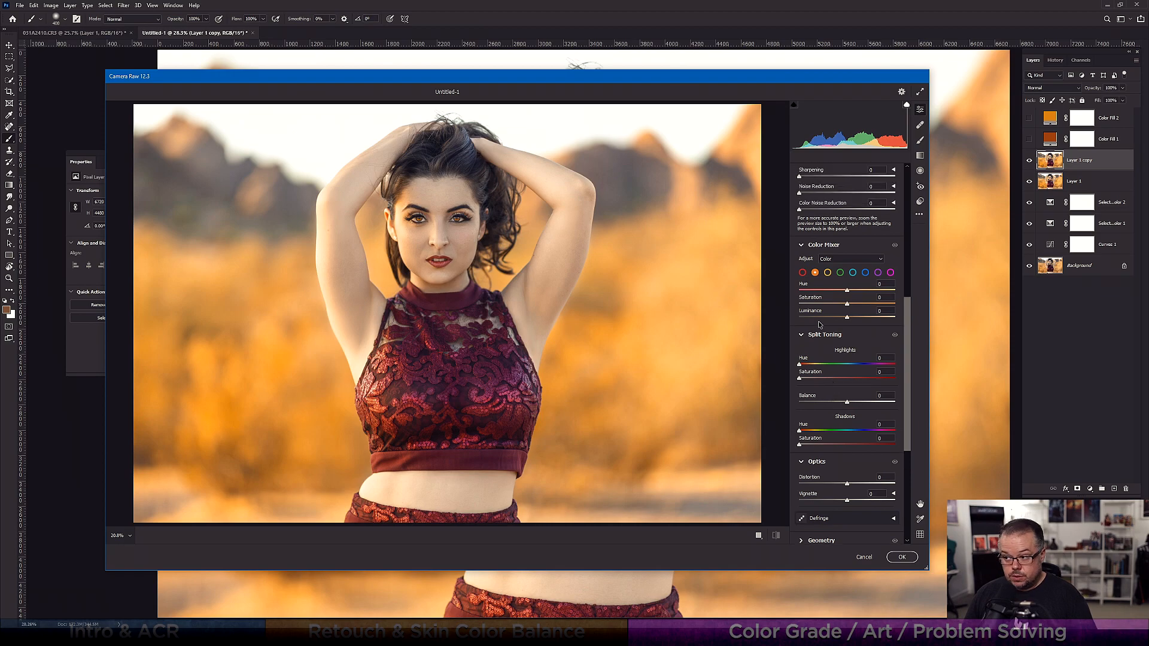
{"action": "left_click_drag", "start_coordinate": [851, 318], "coordinate": [855, 321]}
Try changing the Yellows' luminance and the Reds' saturation, reset both to 0, and apply the Camera Raw Filter
{"action": "left_click", "coordinate": [827, 272]}
{"action": "left_click_drag", "start_coordinate": [856, 319], "coordinate": [849, 323]}
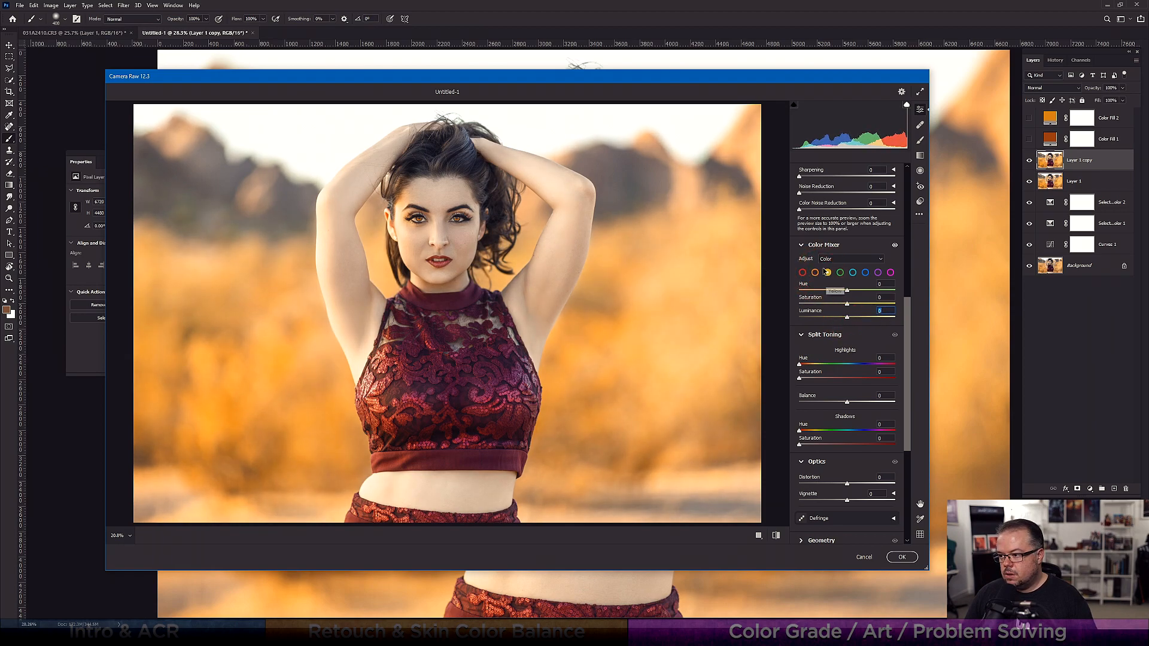
{"action": "left_click", "coordinate": [802, 274]}
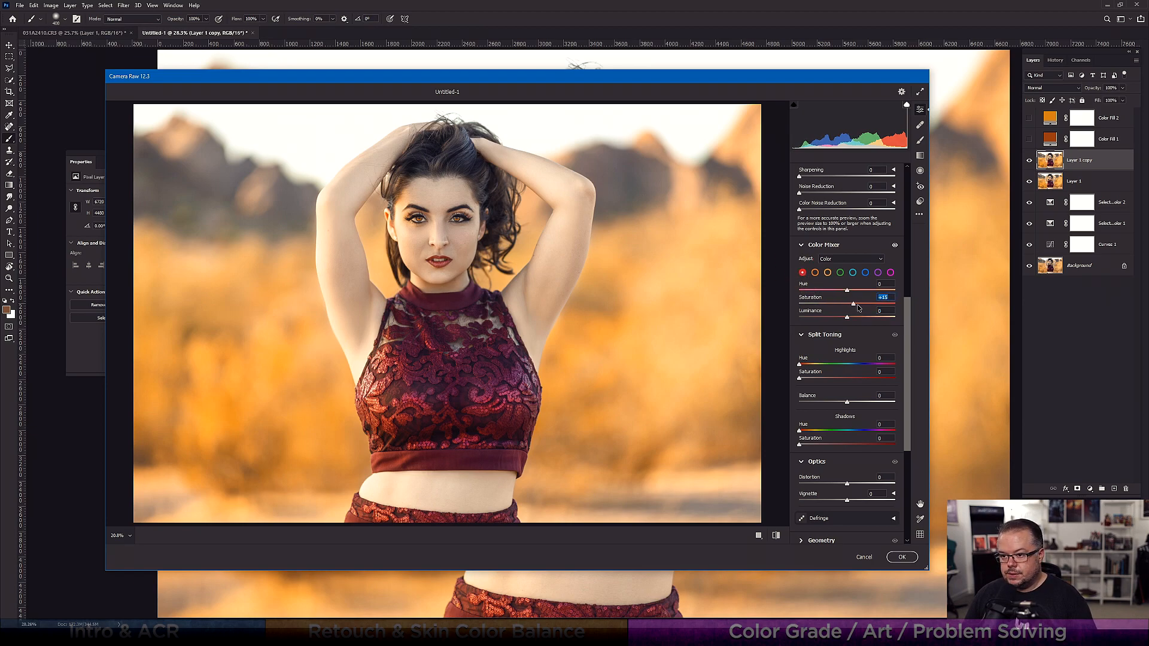
{"action": "mouse_move", "coordinate": [849, 305]}
{"action": "left_mouse_down"}
{"action": "mouse_move", "coordinate": [903, 310]}
{"action": "mouse_move", "coordinate": [749, 304]}
{"action": "mouse_move", "coordinate": [846, 304]}
{"action": "left_mouse_up"}
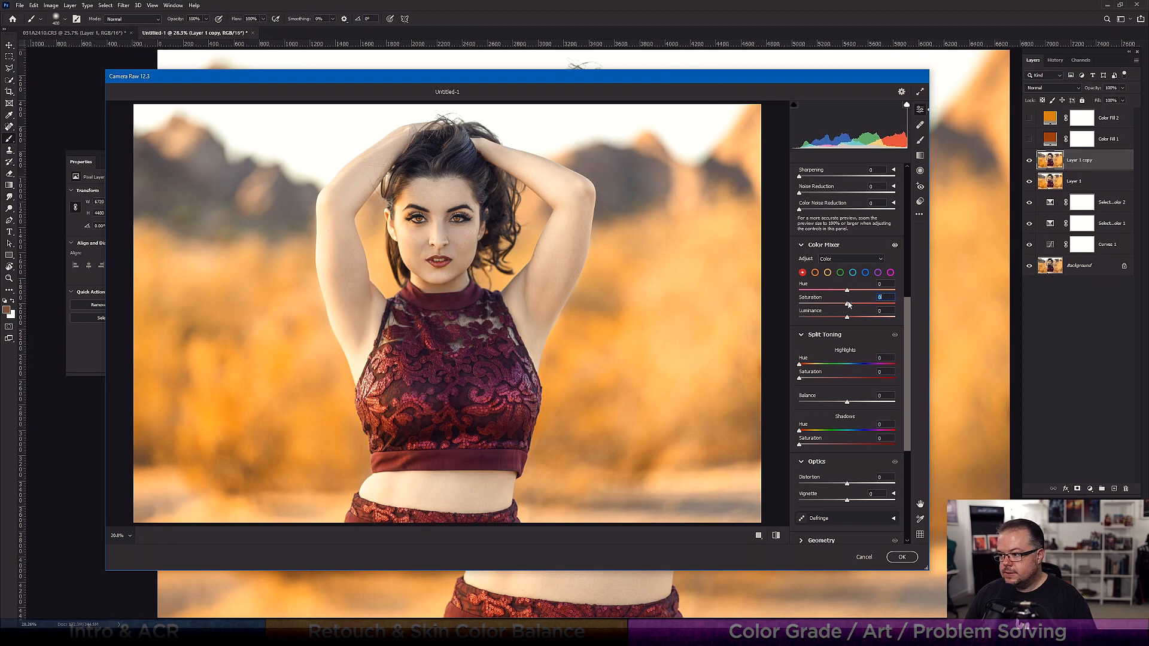
{"action": "left_click", "coordinate": [903, 557]}
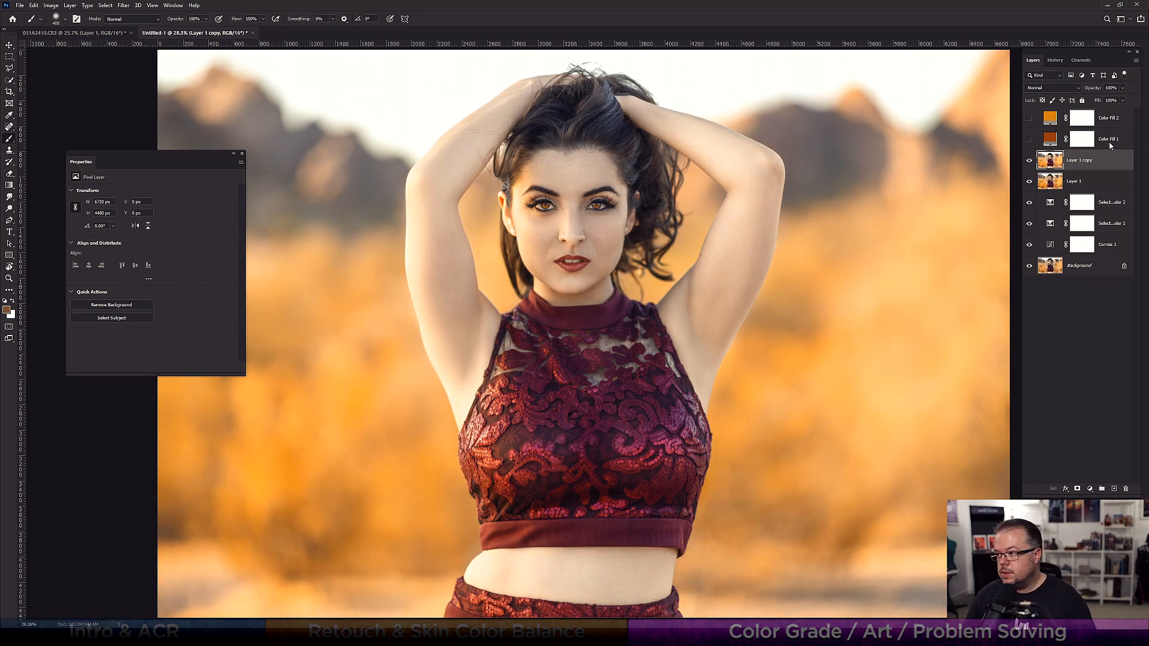
Hide the brightened copy with a black mask and paint white over the woman's raised arms to reveal it there
{"action": "left_click", "coordinate": [1077, 490], "text": "alt"}
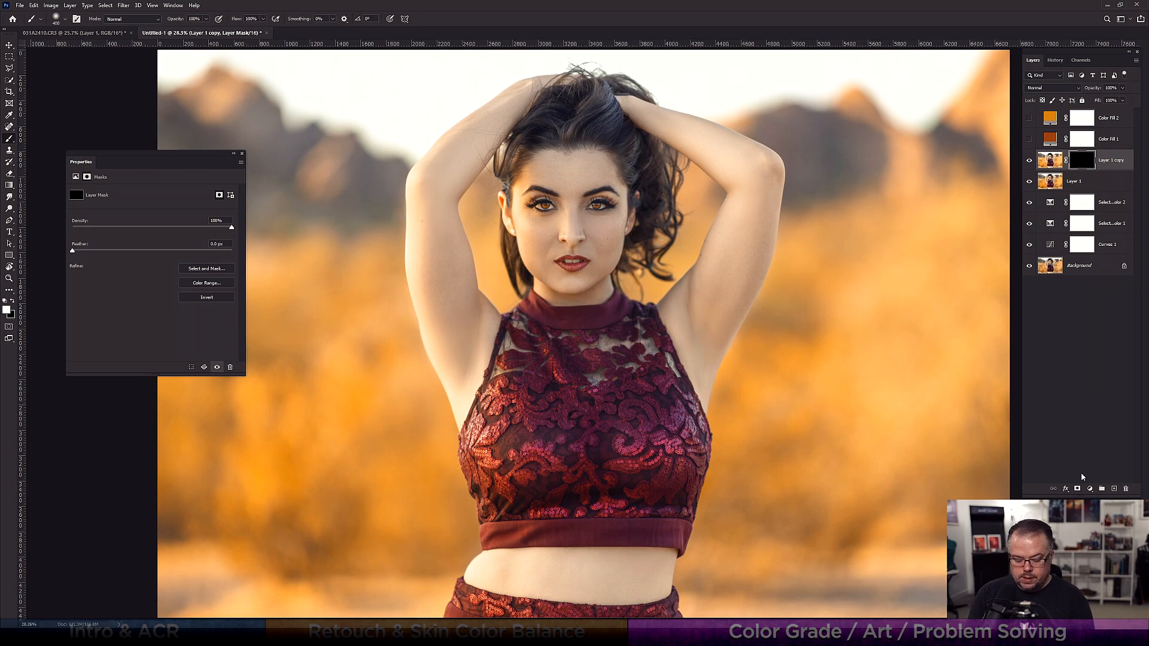
{"action": "key", "text": "bracketleft"}
{"action": "key", "text": "bracketleft"}
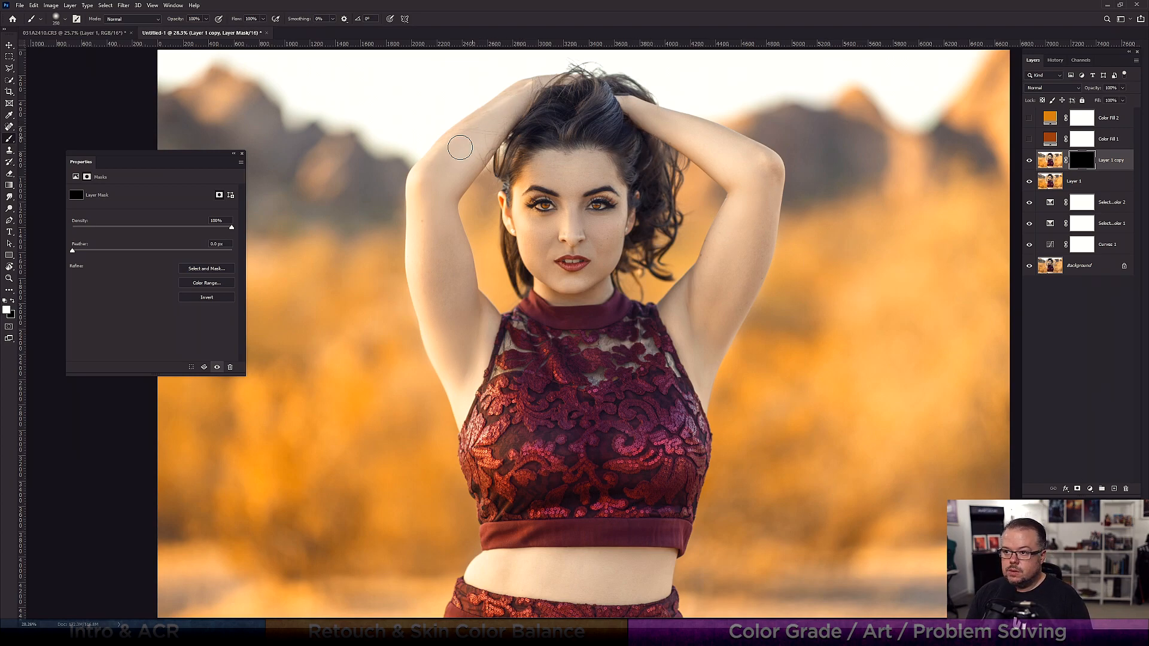
{"action": "key", "text": "bracketright"}
{"action": "mouse_move", "coordinate": [443, 187]}
{"action": "left_mouse_down"}
{"action": "mouse_move", "coordinate": [428, 218]}
{"action": "mouse_move", "coordinate": [436, 295]}
{"action": "mouse_move", "coordinate": [457, 340]}
{"action": "left_mouse_up"}
{"action": "key", "text": "bracketright"}
{"action": "key", "text": "bracketright"}
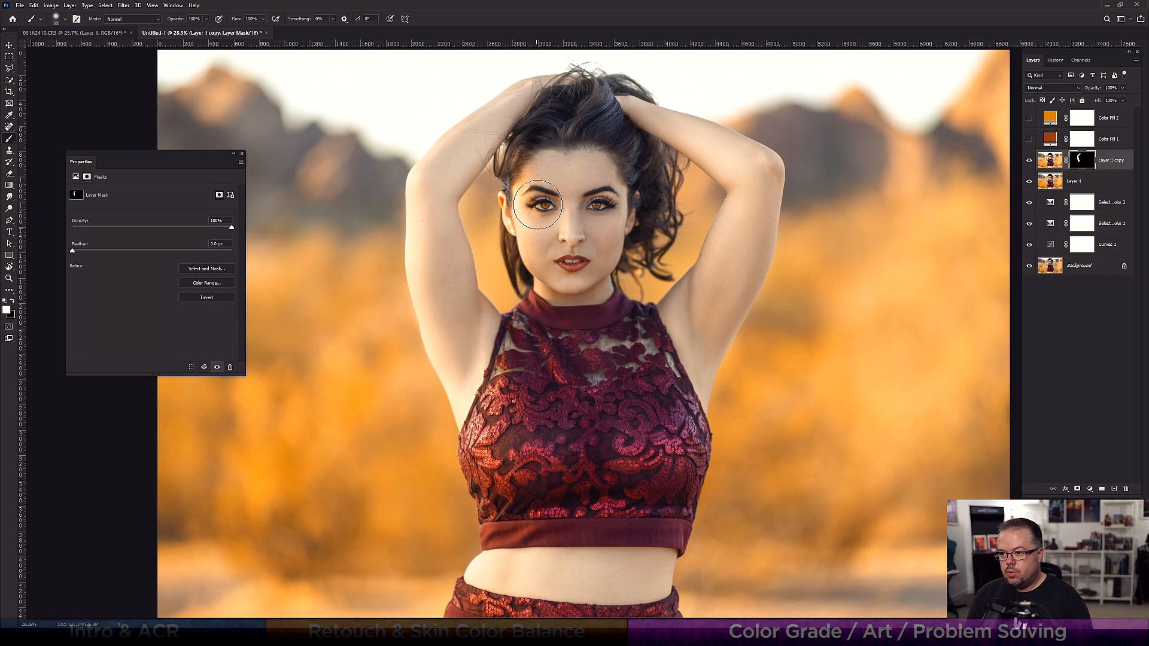
{"action": "key", "text": "bracketright"}
{"action": "key", "text": "bracketright"}
{"action": "mouse_move", "coordinate": [745, 150]}
{"action": "left_mouse_down"}
{"action": "mouse_move", "coordinate": [716, 310]}
{"action": "mouse_move", "coordinate": [691, 333]}
{"action": "left_mouse_up"}
Paint white on the brightened copy's mask over the woman's bare midriff and face, resizing the brush for each area
{"action": "key", "text": "bracketleft"}
{"action": "key", "text": "bracketleft"}
{"action": "key", "text": "bracketleft"}
{"action": "key", "text": "bracketleft"}
{"action": "mouse_move", "coordinate": [511, 566]}
{"action": "left_mouse_down"}
{"action": "mouse_move", "coordinate": [636, 591]}
{"action": "mouse_move", "coordinate": [646, 560]}
{"action": "left_mouse_up"}
{"action": "key", "text": "bracketright"}
{"action": "key", "text": "bracketright"}
{"action": "mouse_move", "coordinate": [558, 156]}
{"action": "left_mouse_down"}
{"action": "mouse_move", "coordinate": [595, 185]}
{"action": "mouse_move", "coordinate": [592, 269]}
{"action": "left_mouse_up"}
{"action": "key", "text": "bracketleft"}
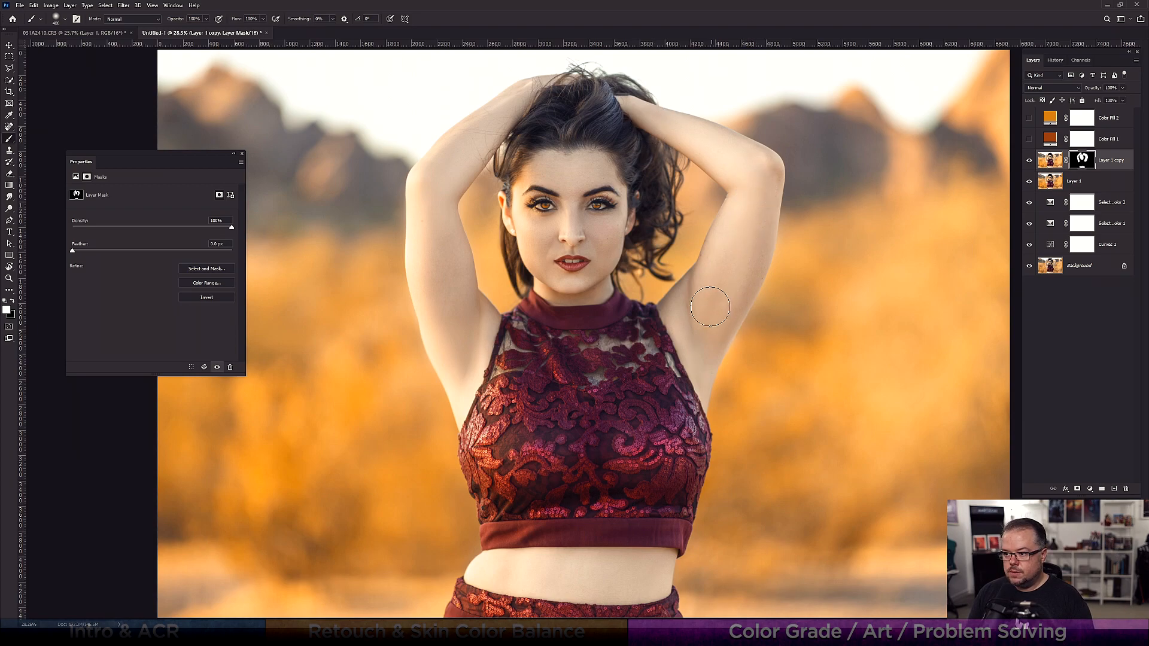
Clip a new Hue/Saturation adjustment to the masked skin layer and try boosting its Master and Yellows saturation
{"action": "left_click", "coordinate": [1090, 489]}
{"action": "left_click", "coordinate": [1101, 401]}
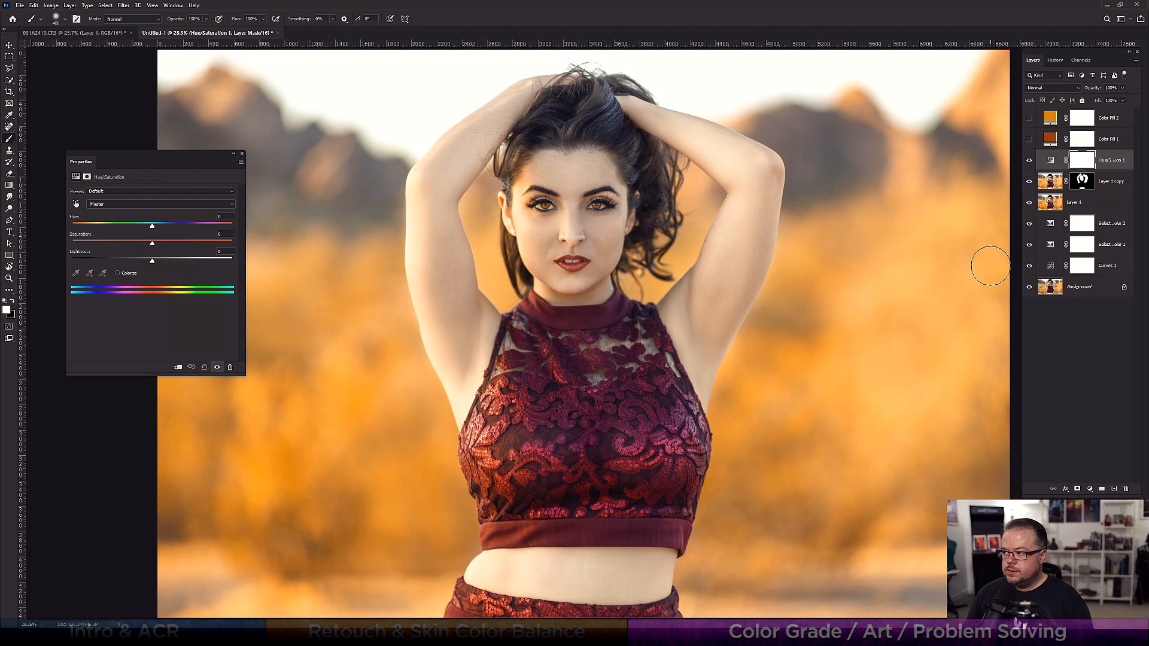
{"action": "key", "text": "ctrl+alt+g"}
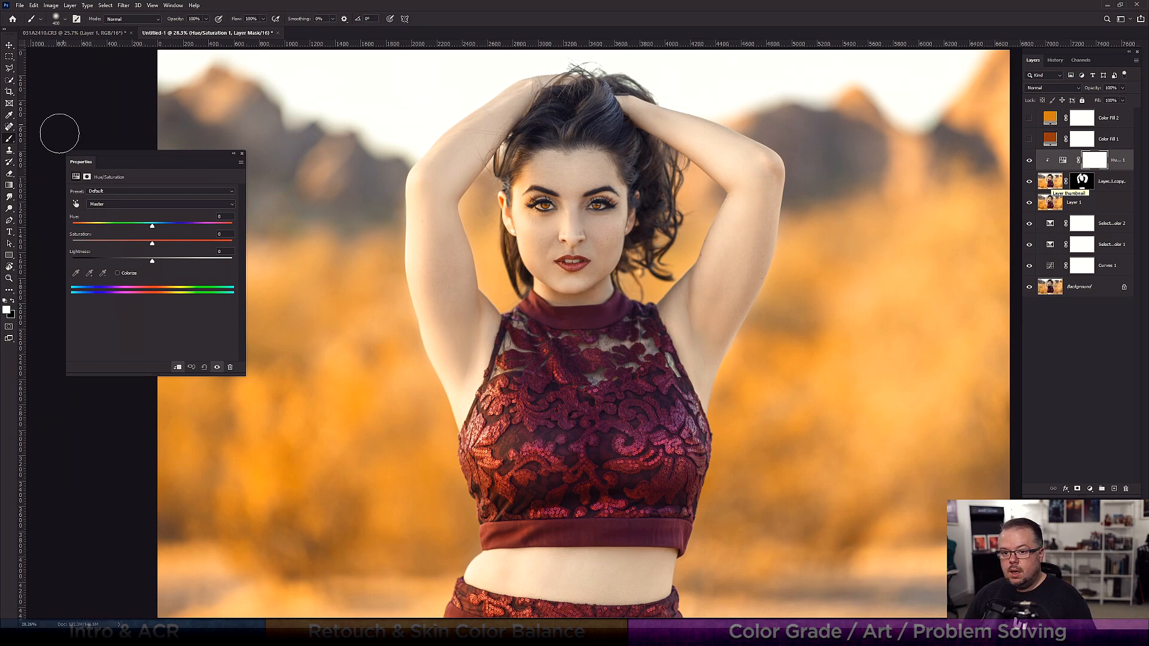
{"action": "mouse_move", "coordinate": [152, 246]}
{"action": "left_mouse_down"}
{"action": "mouse_move", "coordinate": [252, 252]}
{"action": "mouse_move", "coordinate": [163, 249]}
{"action": "left_mouse_up"}
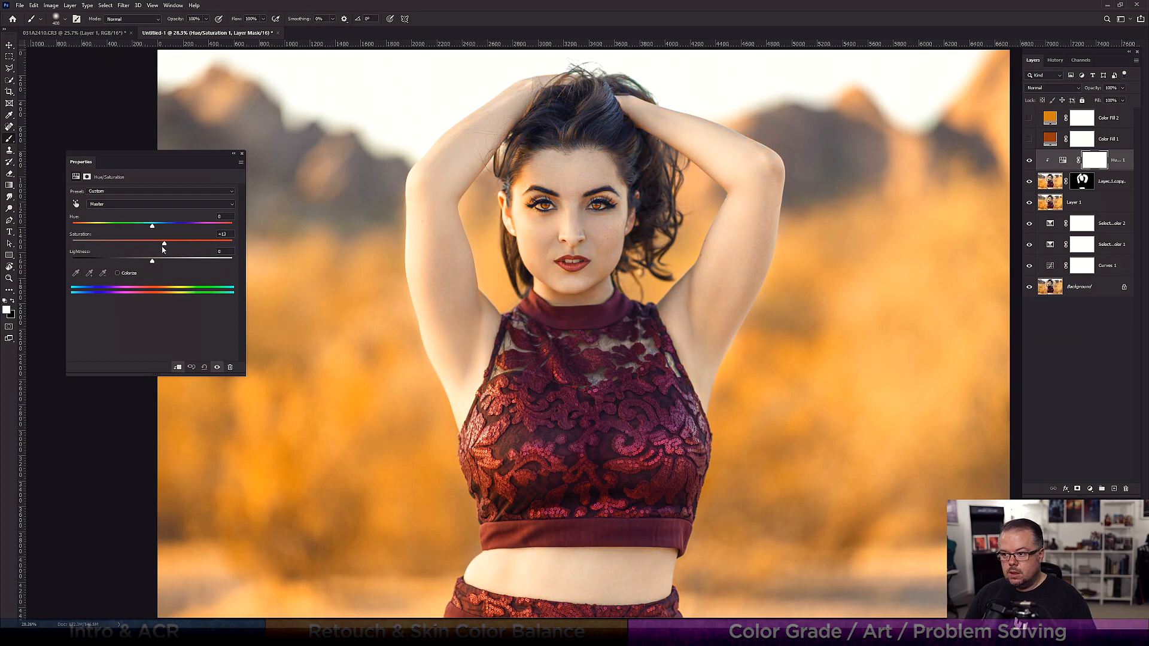
{"action": "left_click", "coordinate": [134, 203]}
{"action": "left_click", "coordinate": [113, 226]}
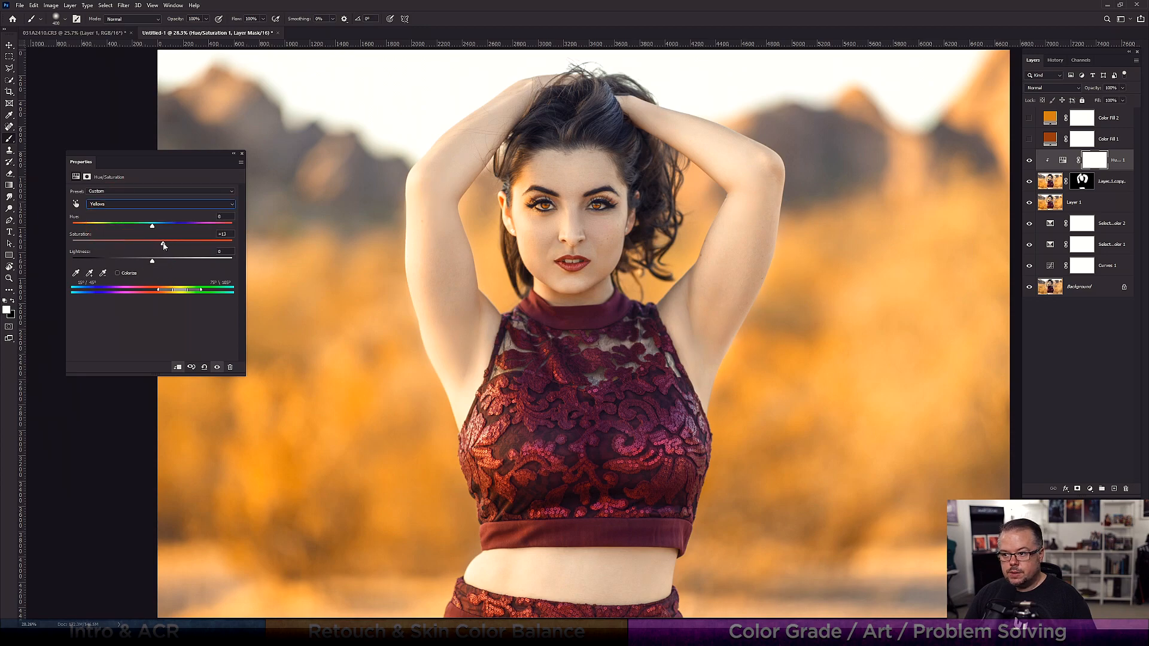
Shift the Hue/Saturation adjustment's Reds range toward orange and set its saturation to +5
{"action": "left_click", "coordinate": [123, 204]}
{"action": "left_click", "coordinate": [120, 194]}
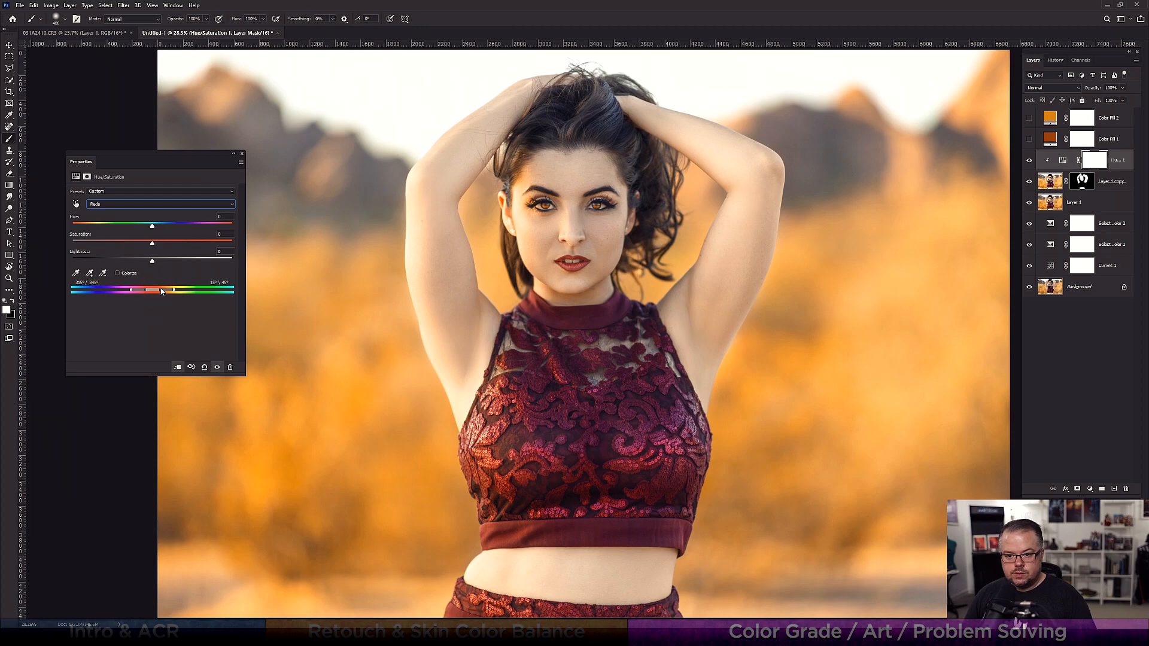
{"action": "mouse_move", "coordinate": [174, 290]}
{"action": "left_mouse_down"}
{"action": "mouse_move", "coordinate": [185, 290]}
{"action": "mouse_move", "coordinate": [167, 291]}
{"action": "left_mouse_up"}
{"action": "left_click_drag", "start_coordinate": [199, 291], "coordinate": [185, 293]}
{"action": "left_click_drag", "start_coordinate": [152, 244], "coordinate": [162, 245]}
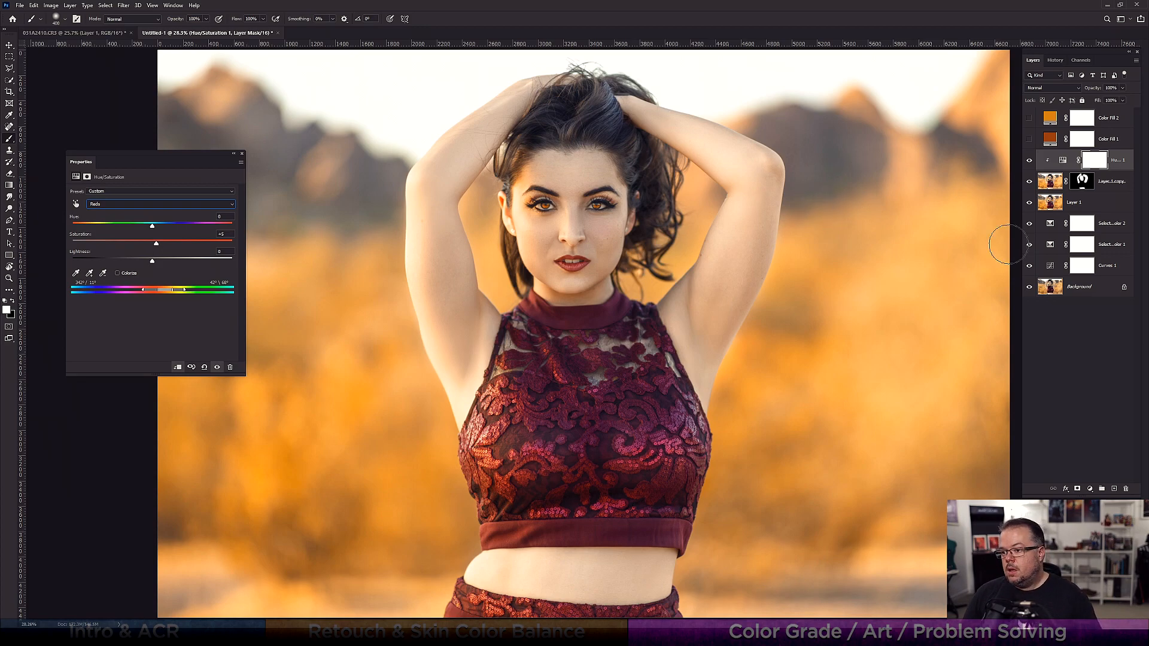
Compare the skin with the Hue/Saturation adjustment hidden and shown, and delete that adjustment layer
{"action": "left_click", "coordinate": [1029, 160]}
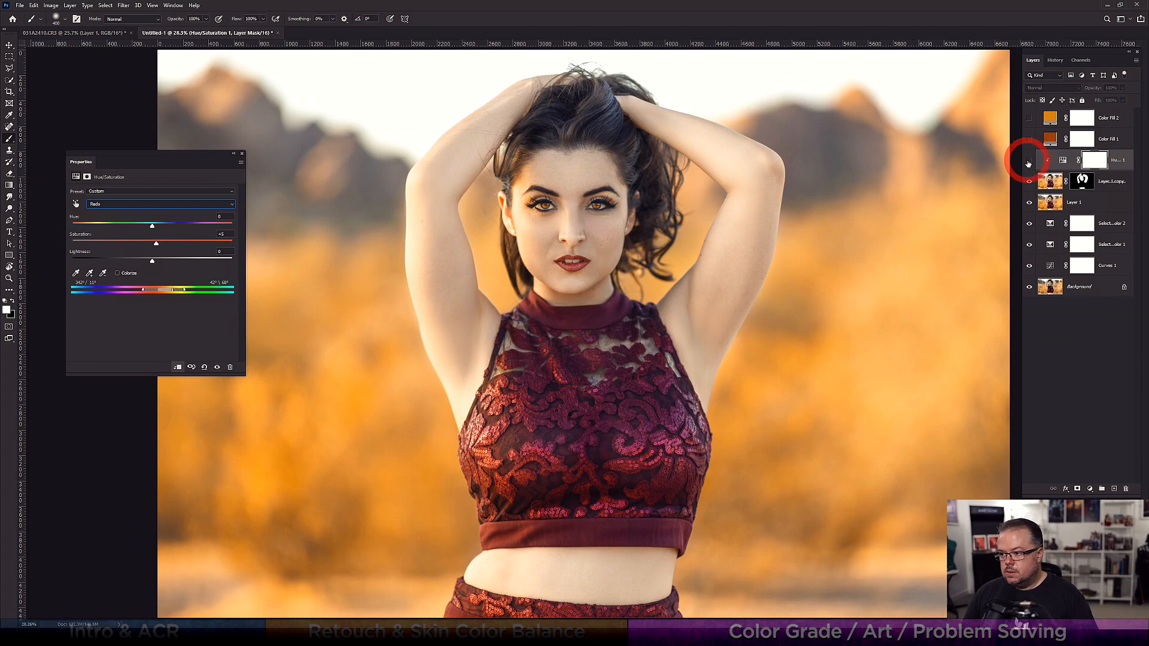
{"action": "left_click", "coordinate": [1029, 161]}
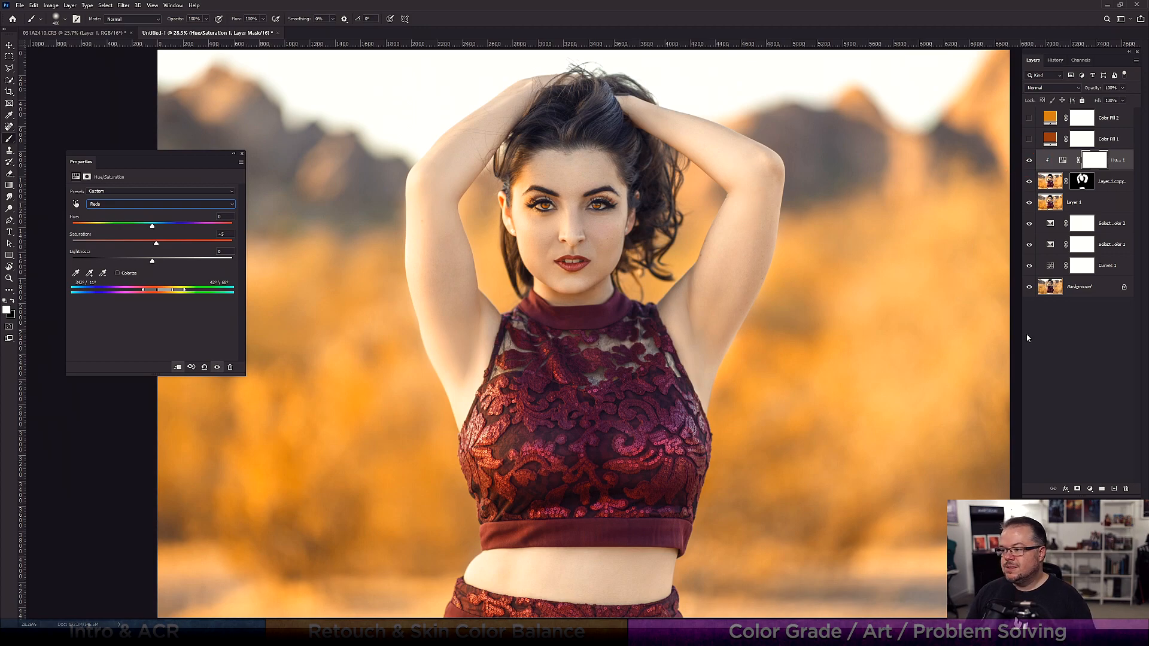
{"action": "key", "text": "Delete"}
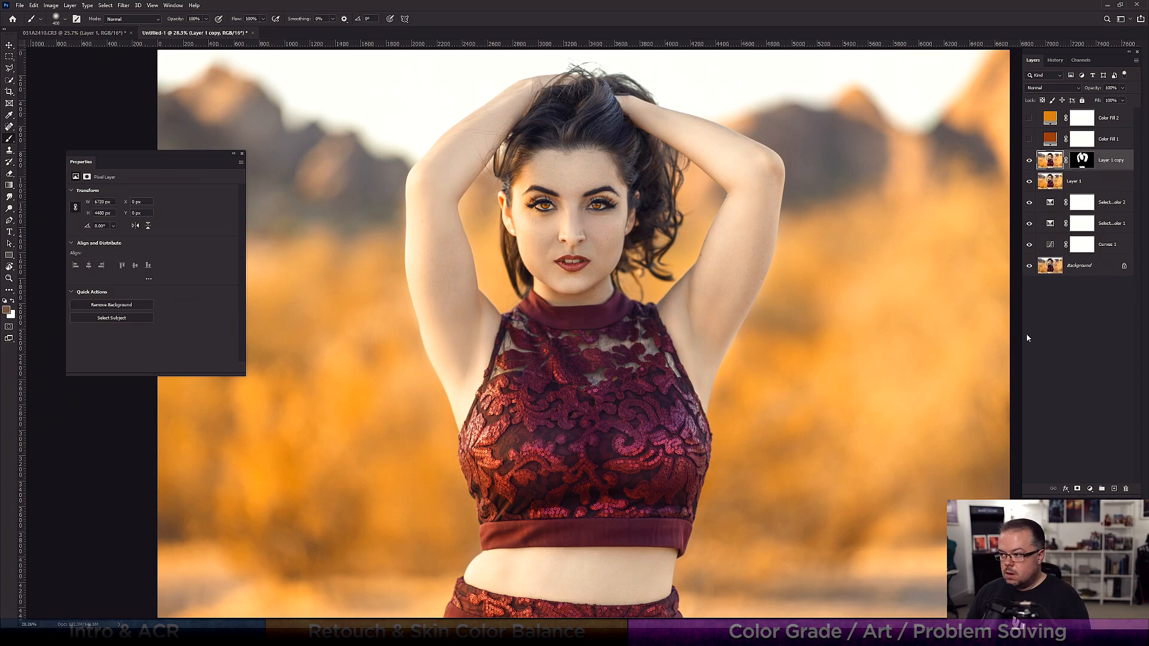
Compare the image with the masked Layer 1 copy hidden and shown, and lower that layer's opacity to 54%
{"action": "left_click", "coordinate": [1028, 160]}
{"action": "left_click", "coordinate": [1028, 160]}
{"action": "left_click", "coordinate": [1029, 161]}
{"action": "left_click", "coordinate": [1028, 161]}
{"action": "left_click", "coordinate": [1109, 161]}
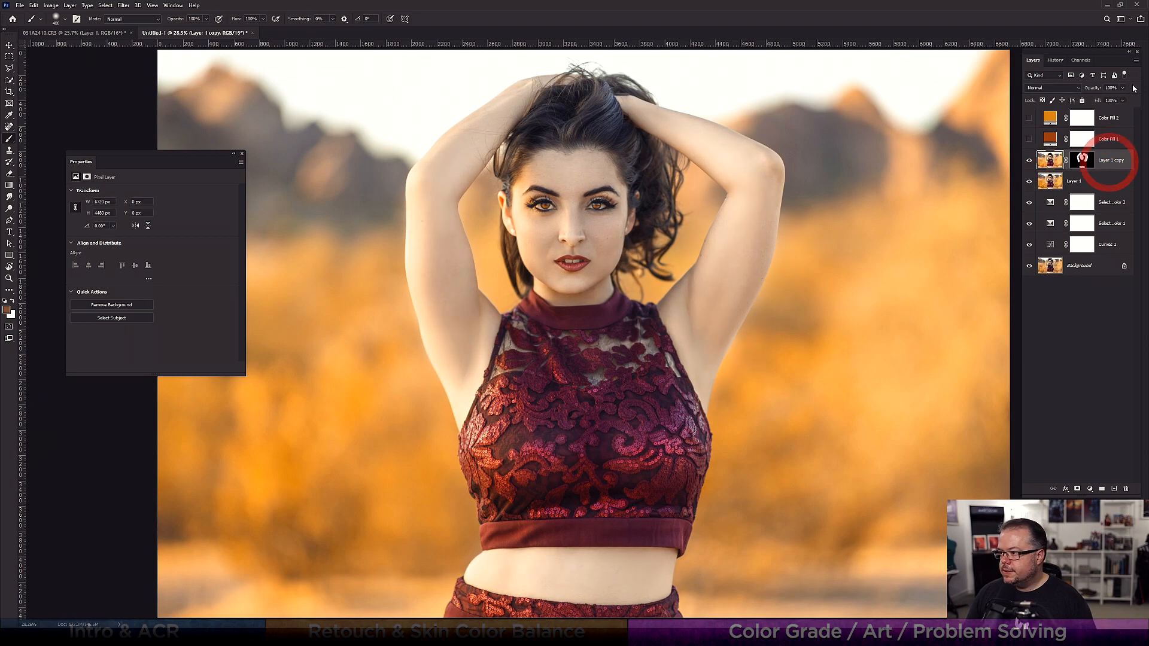
{"action": "left_click", "coordinate": [1122, 88]}
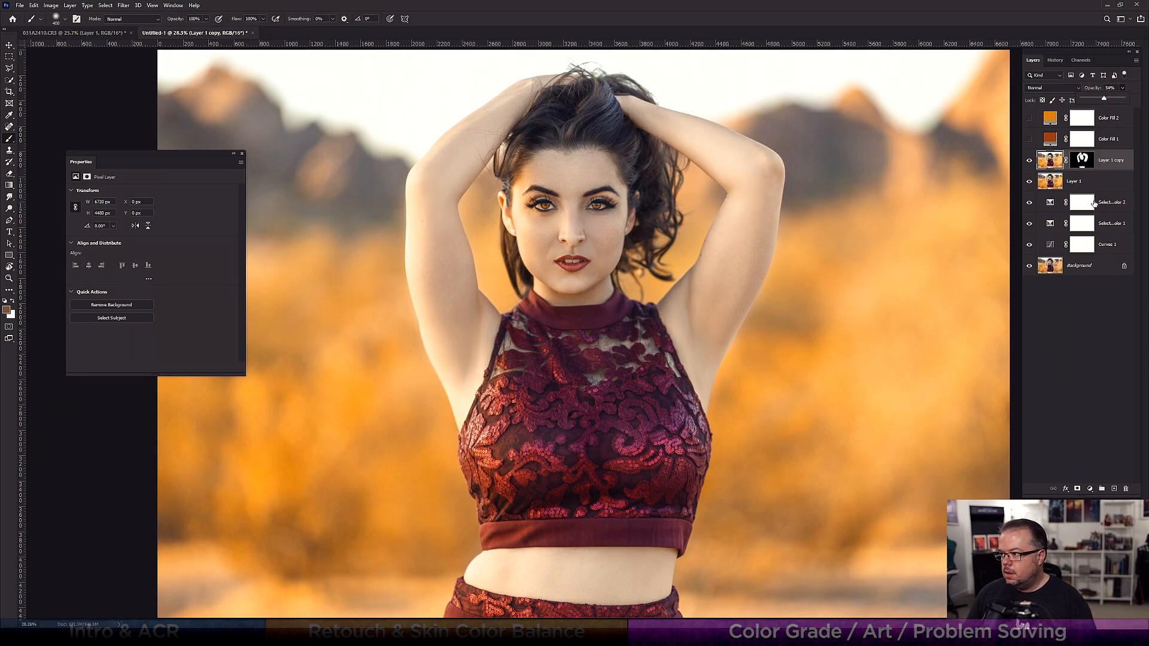
Turn the Color Fill 1 and Color Fill 2 layers back on, and compare the image with and without Color Fill 2
{"action": "left_click", "coordinate": [1031, 139]}
{"action": "left_click", "coordinate": [1030, 118]}
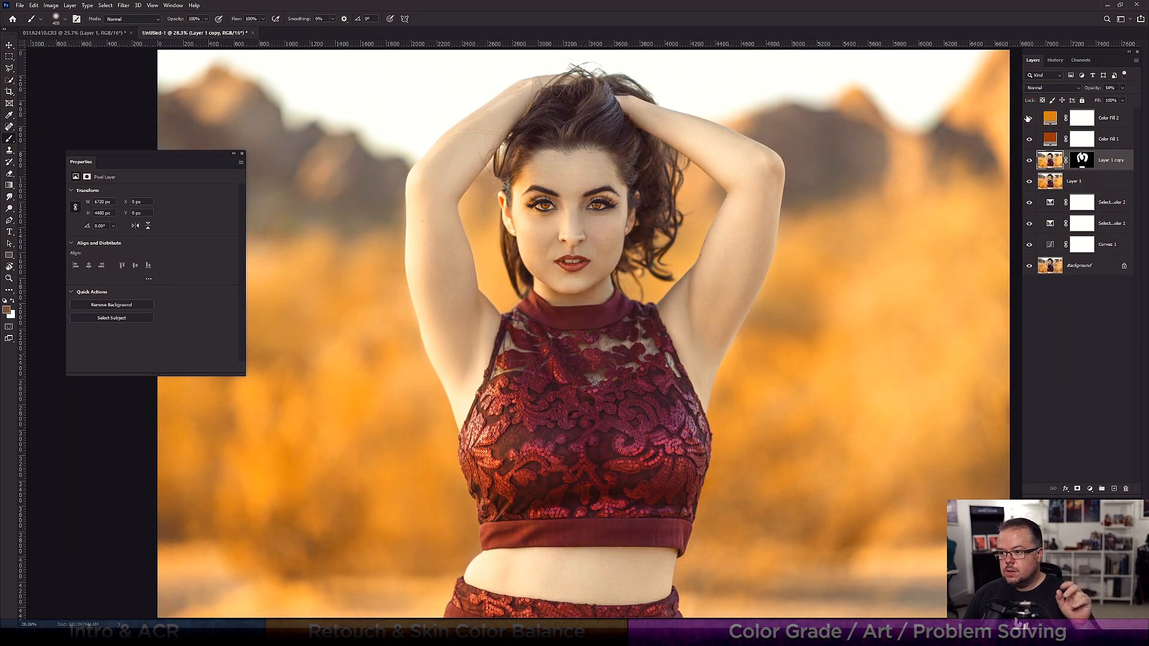
{"action": "left_click", "coordinate": [1030, 118]}
{"action": "left_click", "coordinate": [1029, 118]}
{"action": "left_click", "coordinate": [1029, 118]}
{"action": "left_click", "coordinate": [1030, 118]}
{"action": "left_click", "coordinate": [1030, 118]}
{"action": "left_click", "coordinate": [1029, 118]}
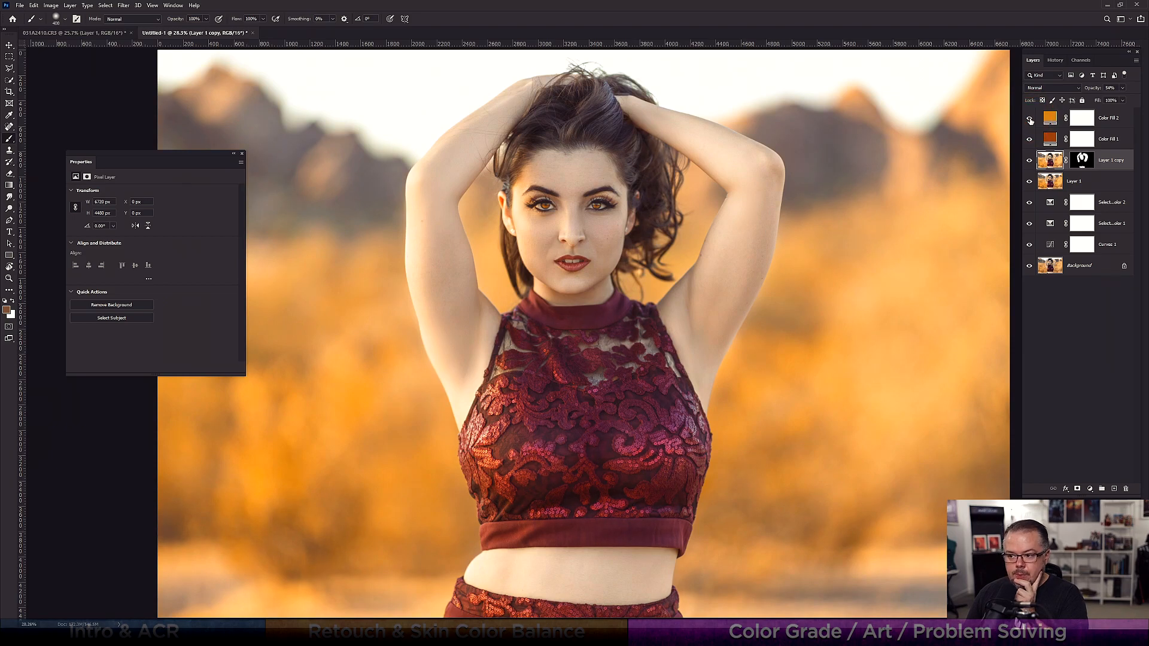
{"action": "left_click", "coordinate": [1029, 118]}
{"action": "left_click", "coordinate": [1029, 118]}
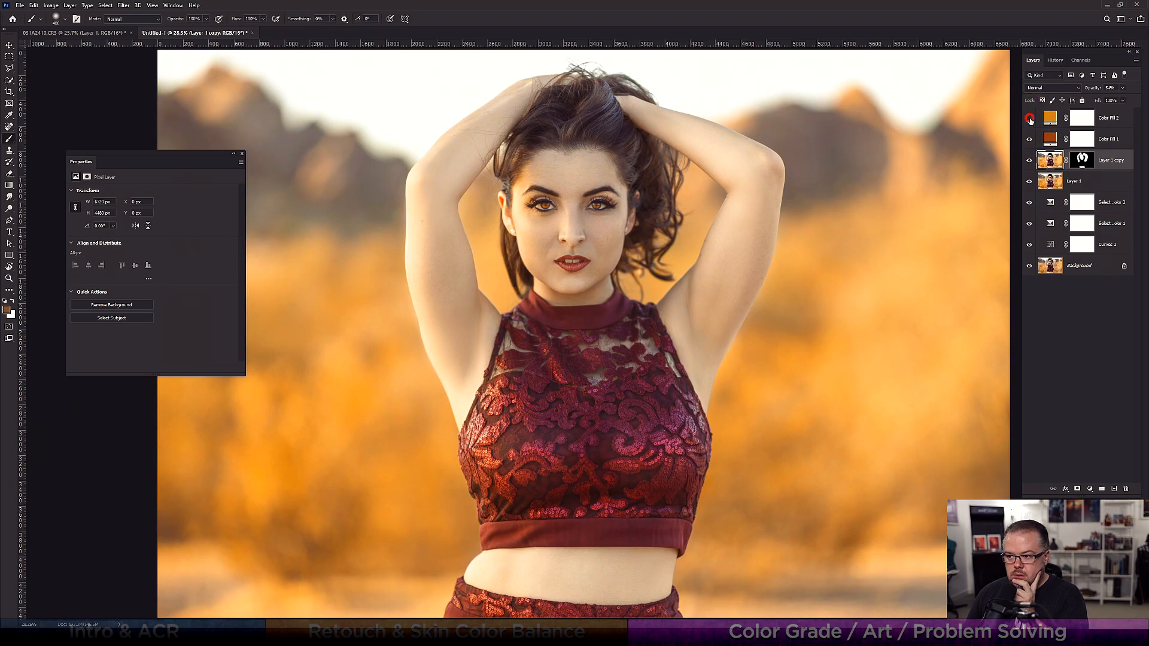
{"action": "left_click", "coordinate": [1029, 118]}
{"action": "left_click", "coordinate": [1029, 118]}
Shift the hue of the Color Fill 2 layer's colour to a stronger red-orange
{"action": "double_click", "coordinate": [1051, 118]}
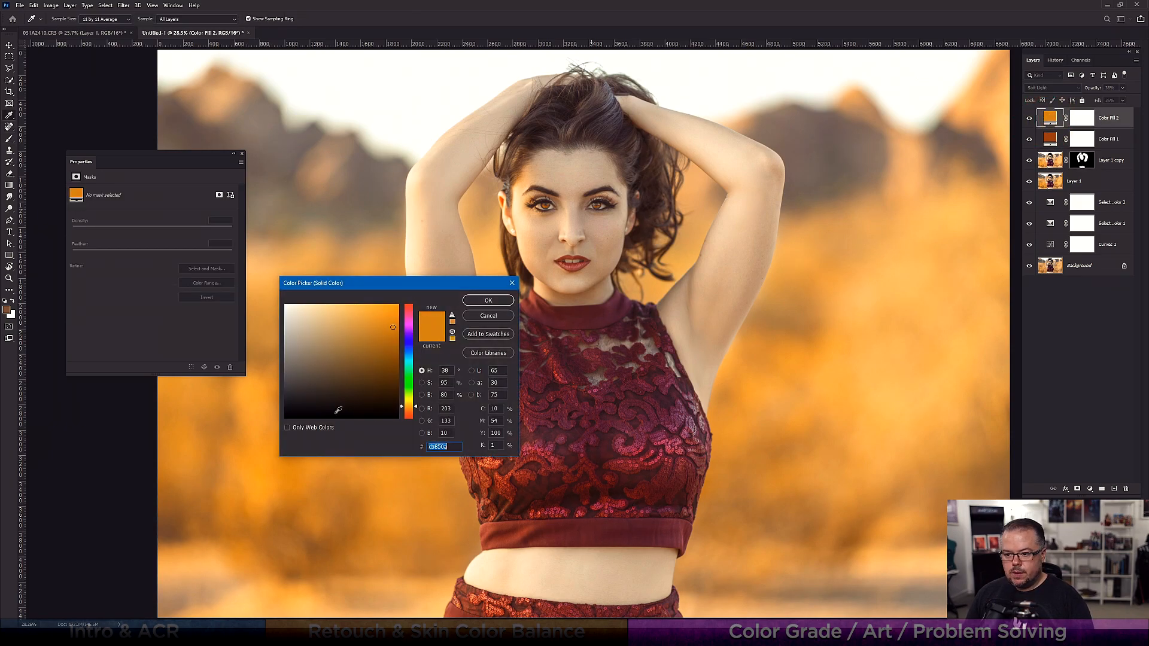
{"action": "left_click_drag", "start_coordinate": [415, 411], "coordinate": [414, 416]}
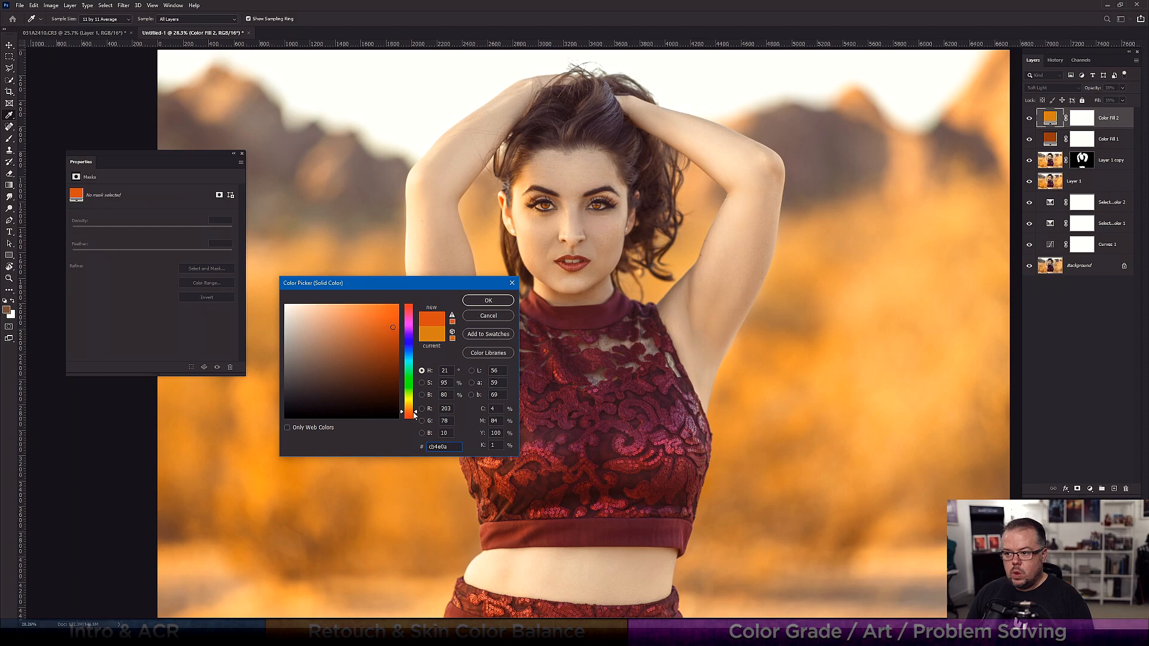
{"action": "left_click", "coordinate": [471, 302]}
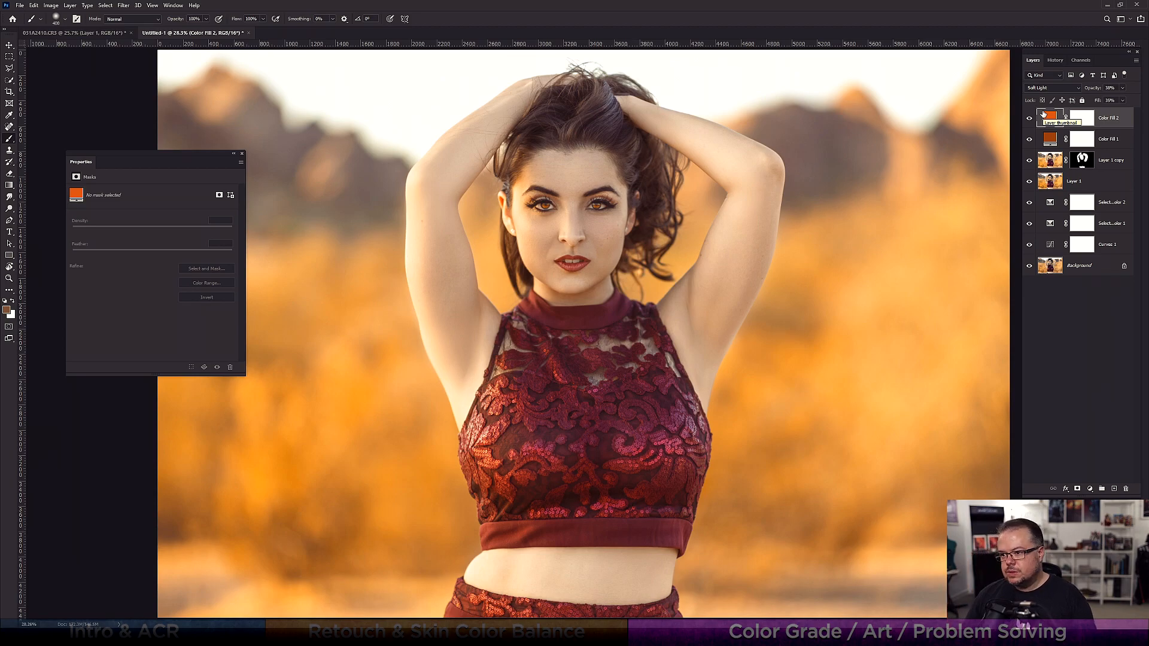
{"action": "double_click", "coordinate": [1043, 116]}
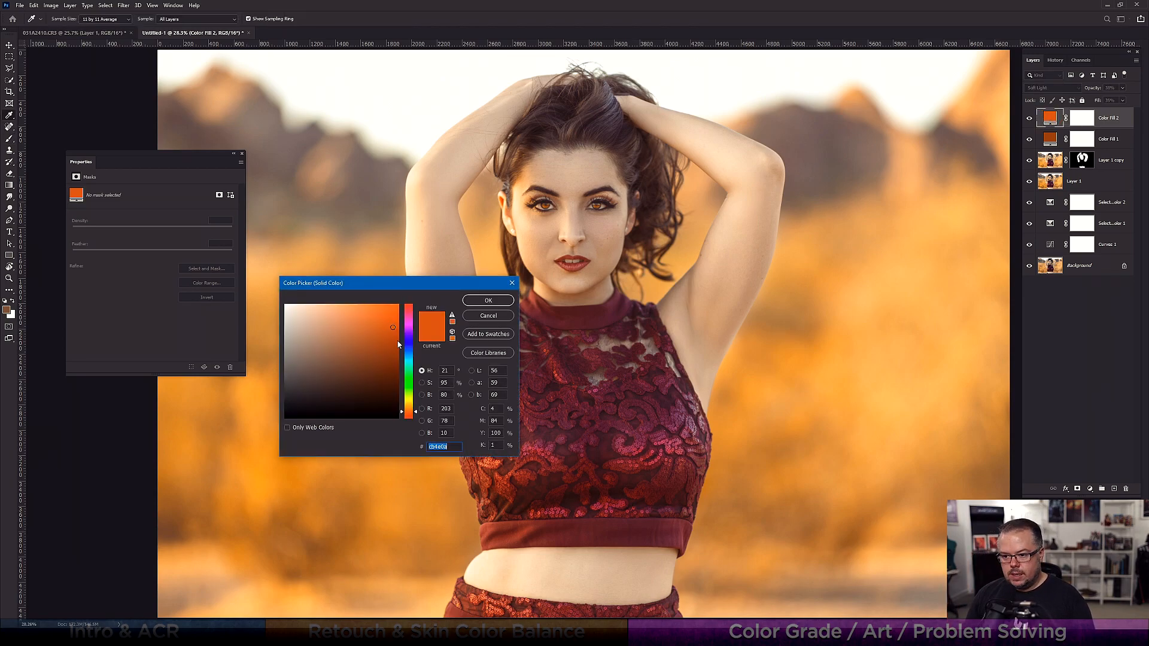
{"action": "left_click_drag", "start_coordinate": [420, 413], "coordinate": [418, 415]}
{"action": "left_click", "coordinate": [488, 300]}
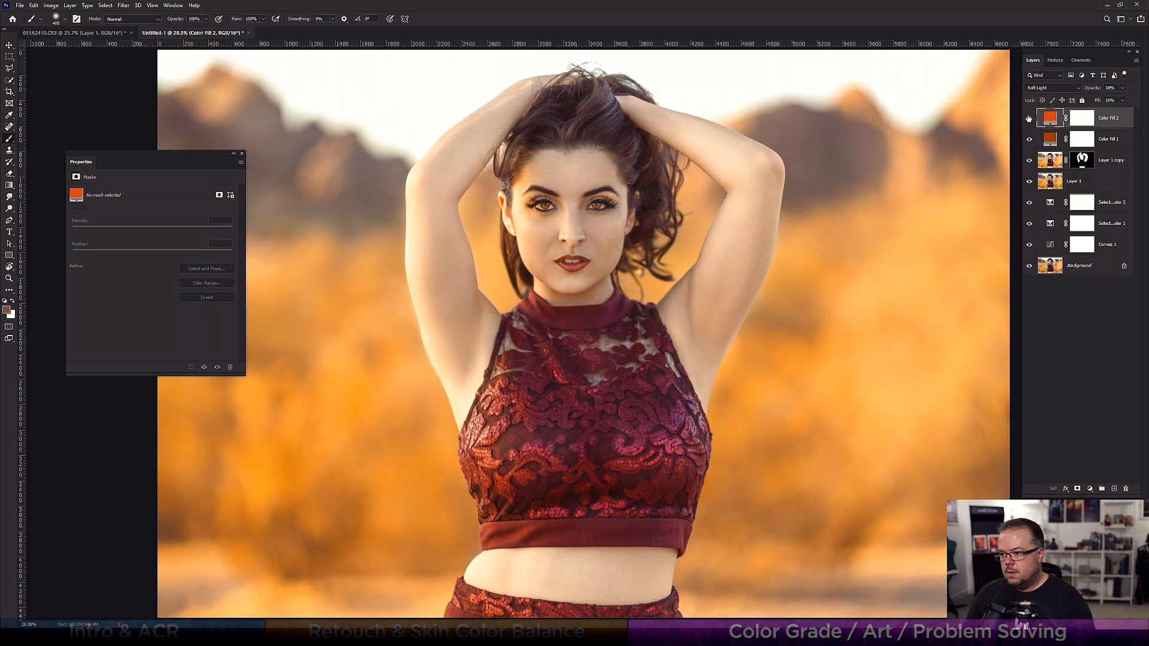
Set the Color Fill 2 layer's opacity to 29% and its fill to 27%
{"action": "left_click", "coordinate": [1122, 89]}
{"action": "left_click", "coordinate": [1131, 76]}
{"action": "left_click", "coordinate": [1123, 100]}
{"action": "left_click", "coordinate": [1134, 84]}
{"action": "left_click", "coordinate": [1029, 117]}
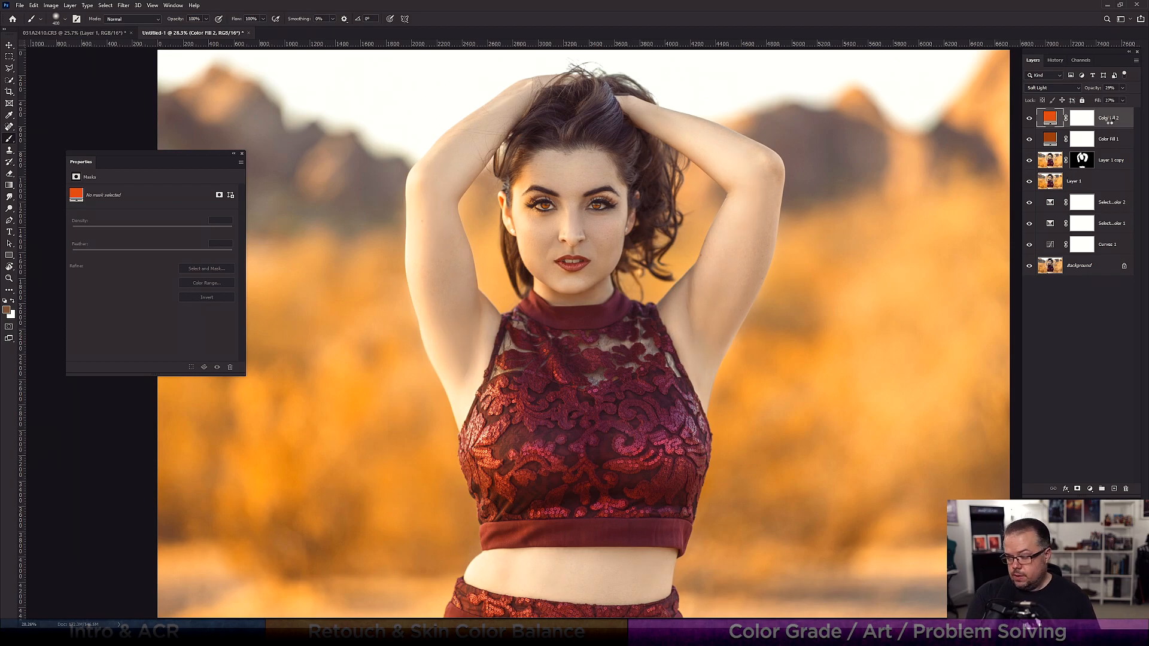
Stamp all visible layers into a new layer and, in Camera Raw's Color Mixer, set the Oranges' saturation and luminance to +7
{"action": "key", "text": "ctrl+shift+alt+e"}
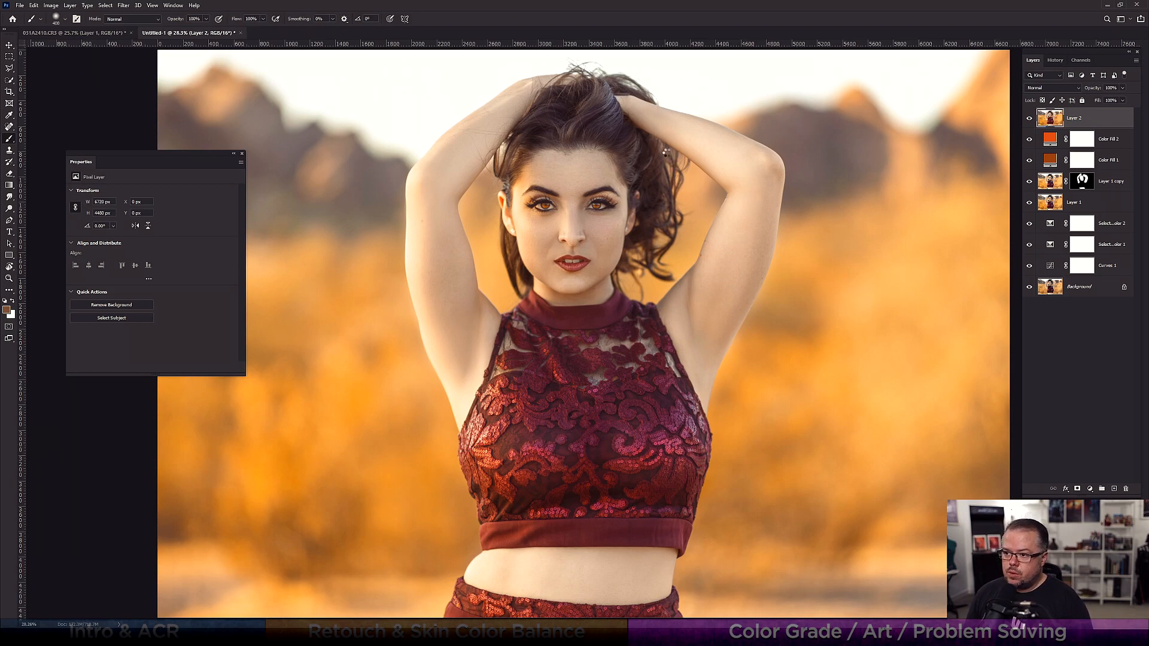
{"action": "key", "text": "ctrl+shift+a"}
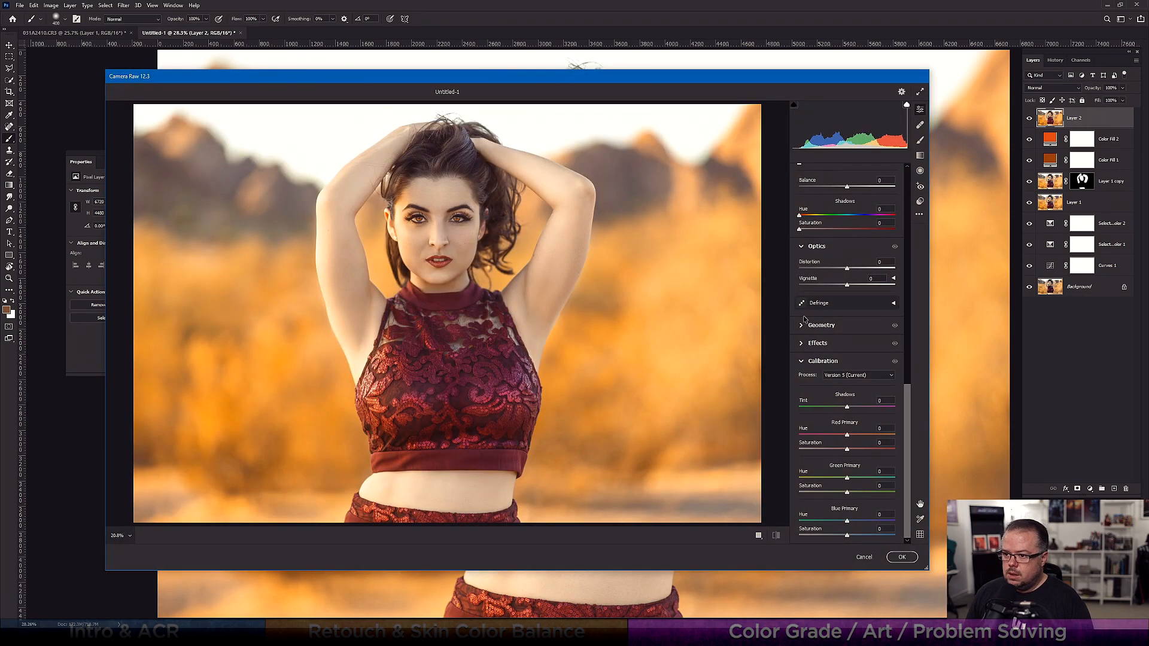
{"action": "scroll", "coordinate": [860, 412], "scroll_direction": "up", "scroll_amount": 1}
{"action": "scroll", "coordinate": [856, 407], "scroll_direction": "up", "scroll_amount": 10}
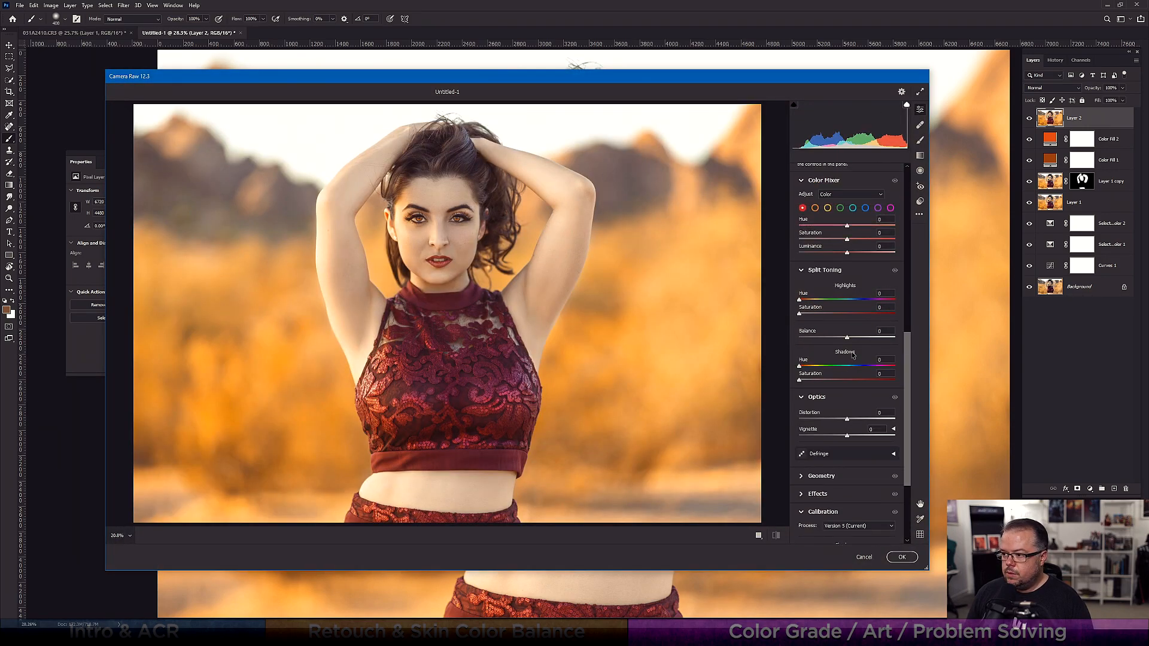
{"action": "left_click", "coordinate": [815, 358]}
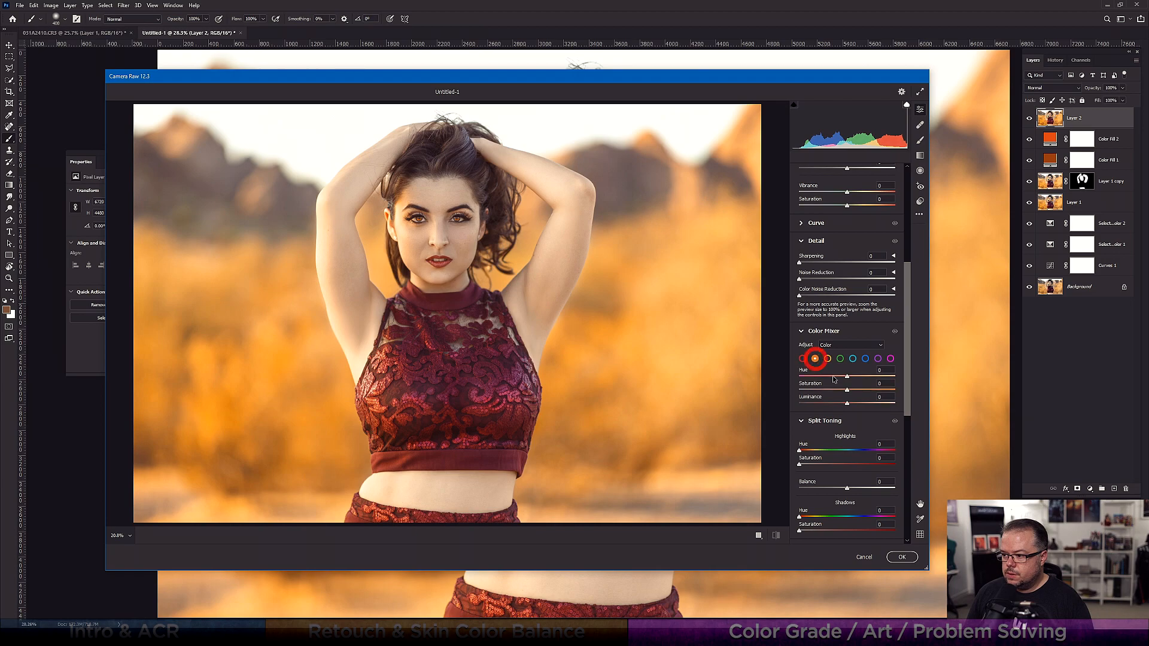
{"action": "mouse_move", "coordinate": [849, 393]}
{"action": "left_mouse_down"}
{"action": "mouse_move", "coordinate": [800, 400]}
{"action": "mouse_move", "coordinate": [853, 395]}
{"action": "mouse_move", "coordinate": [851, 406]}
{"action": "left_mouse_up"}
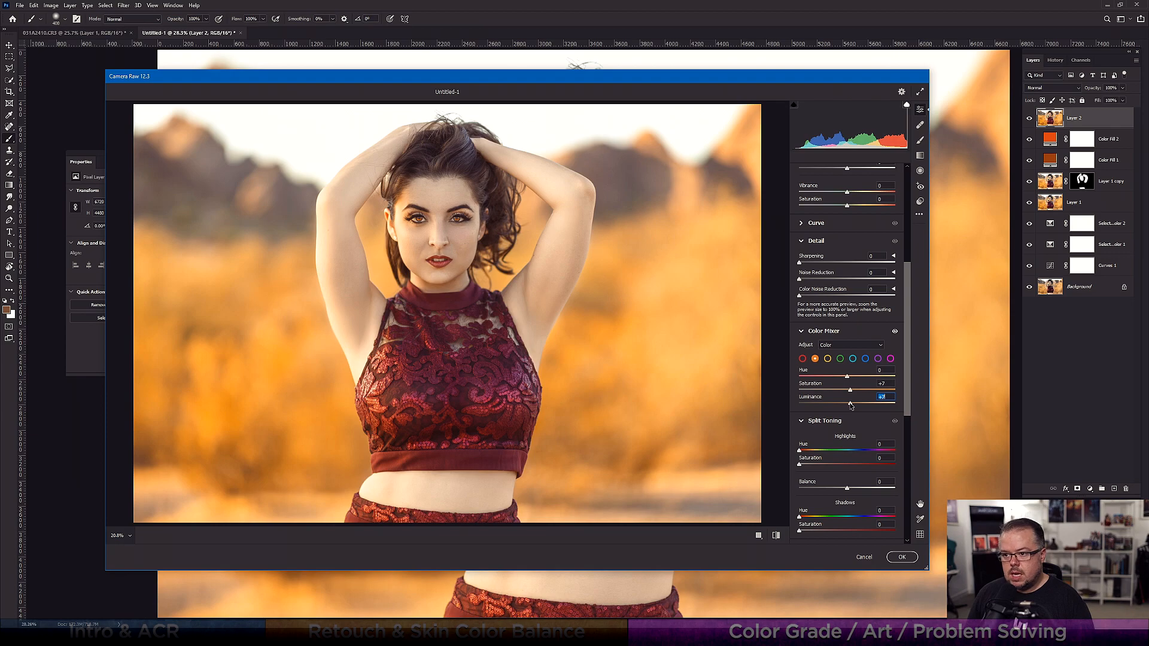
Try a Vibrance of +5 and a Saturation of +2 in the Camera Raw Basic adjustments
{"action": "scroll", "coordinate": [833, 212], "scroll_direction": "up", "scroll_amount": 1}
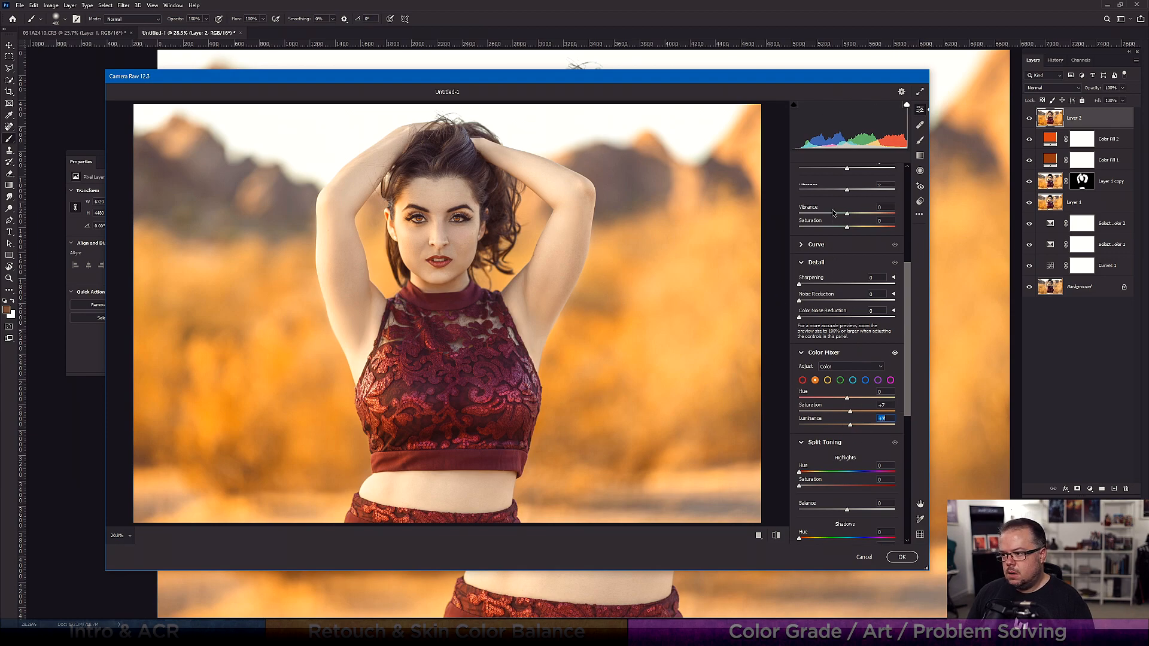
{"action": "scroll", "coordinate": [833, 213], "scroll_direction": "up", "scroll_amount": 4}
{"action": "left_click_drag", "start_coordinate": [848, 299], "coordinate": [851, 301]}
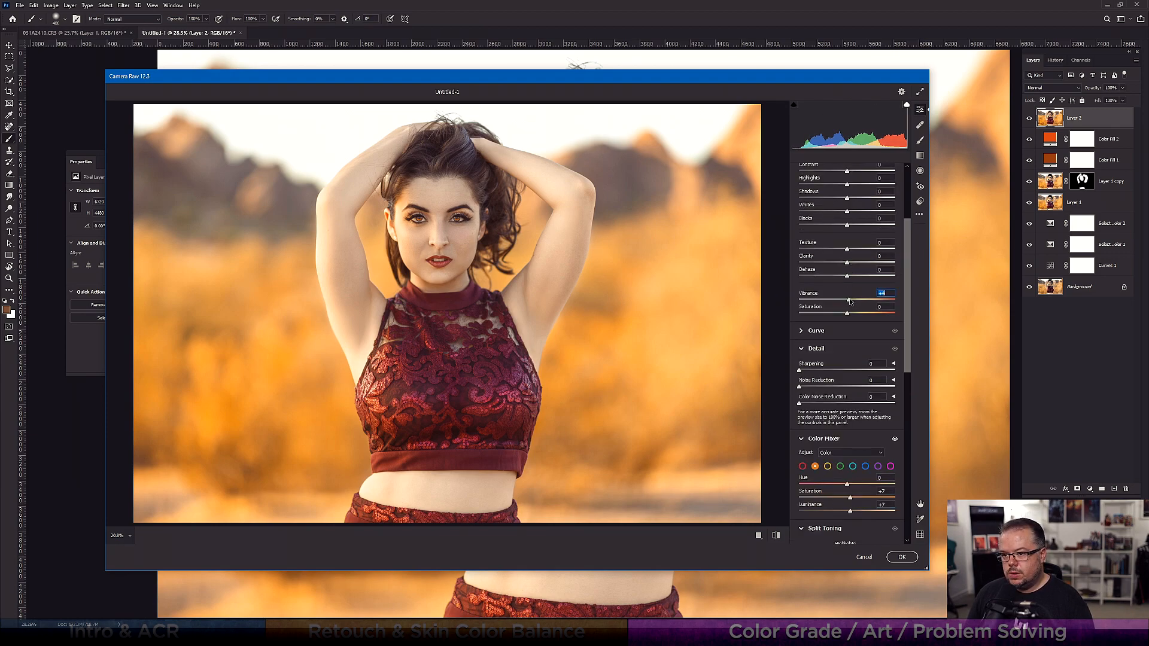
{"action": "left_click", "coordinate": [848, 313]}
{"action": "left_click_drag", "start_coordinate": [848, 315], "coordinate": [849, 315]}
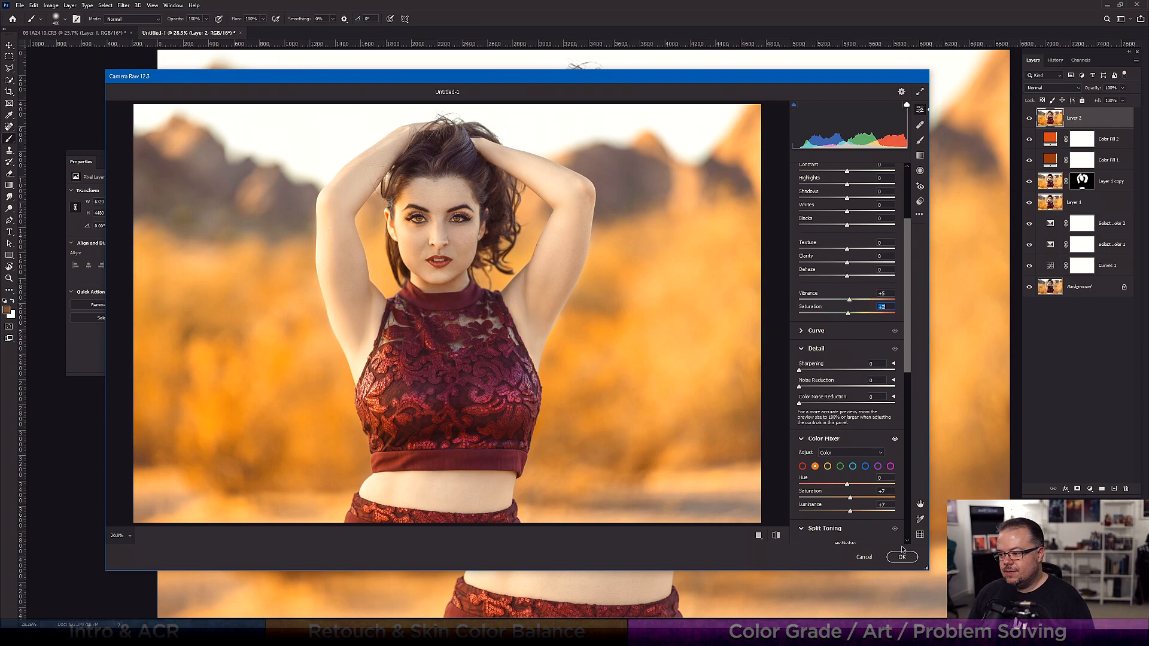
Set Contrast +9, Highlights -26, Shadows +16, Whites +7, Blacks -15, Texture +7, Clarity +6 and Dehaze 0 in Camera Raw
{"action": "scroll", "coordinate": [860, 328], "scroll_direction": "up", "scroll_amount": 3}
{"action": "scroll", "coordinate": [859, 328], "scroll_direction": "up", "scroll_amount": 1}
{"action": "left_click_drag", "start_coordinate": [847, 346], "coordinate": [852, 297]}
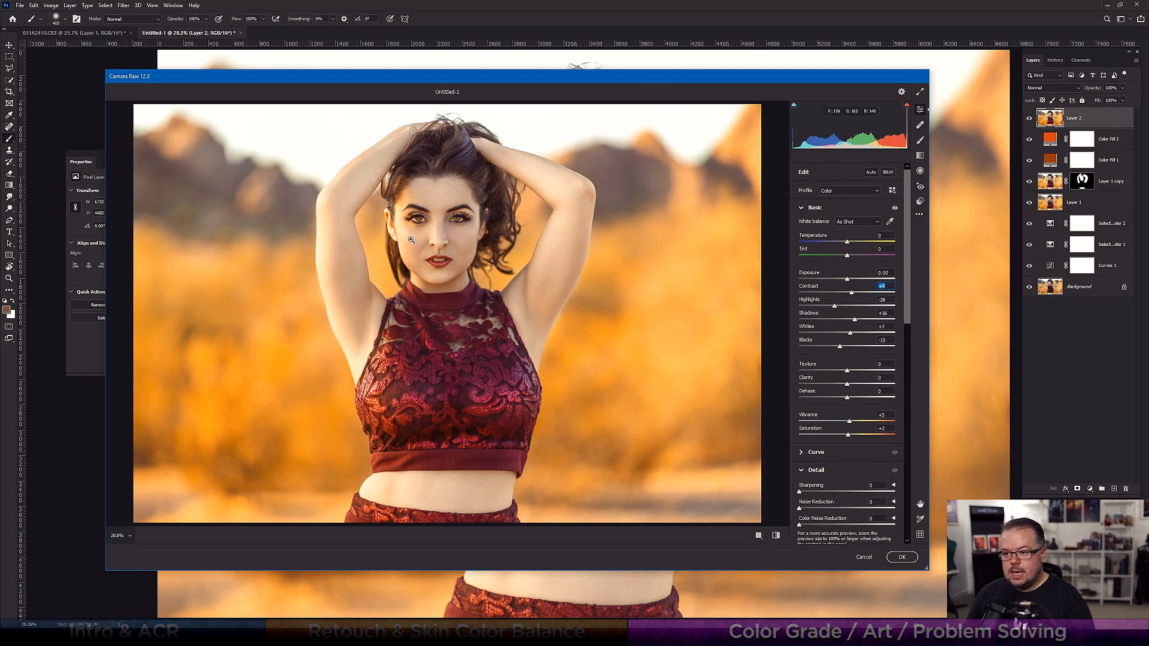
{"action": "left_click_drag", "start_coordinate": [847, 372], "coordinate": [846, 398]}
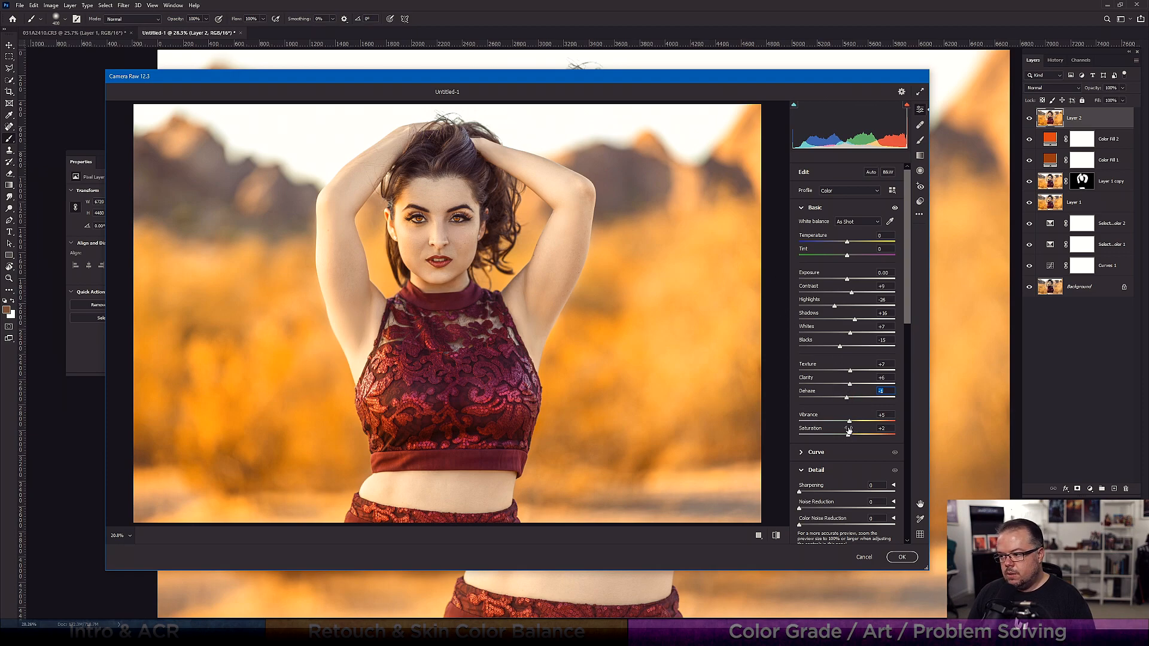
{"action": "type", "text": "0"}
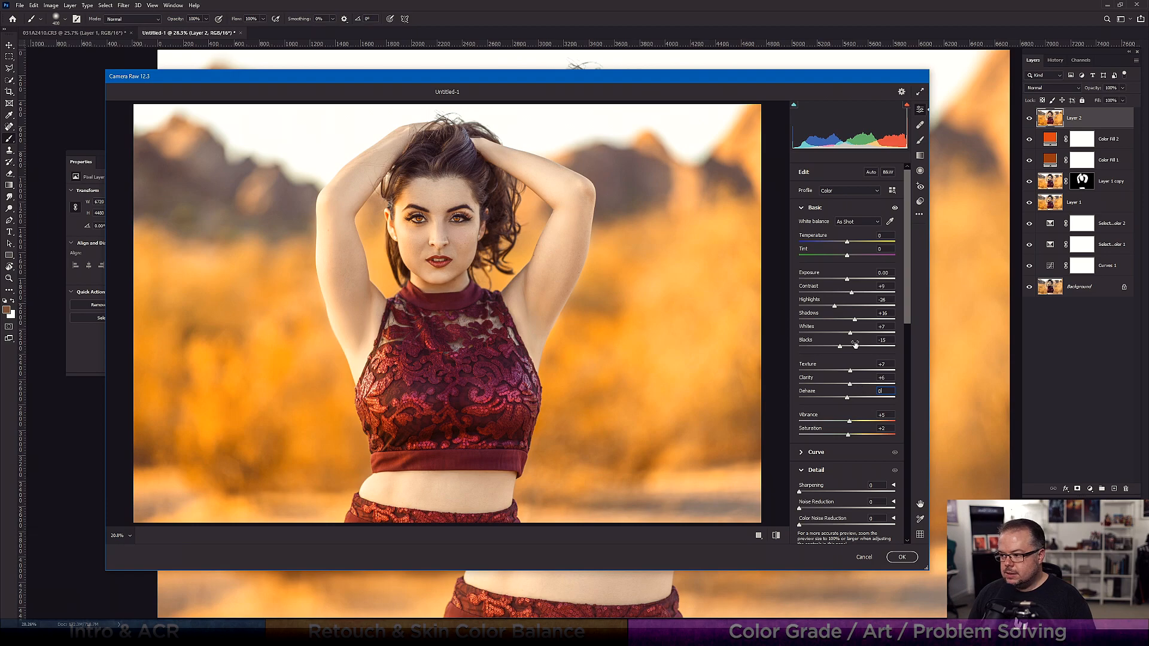
Reset Saturation and Vibrance to 0 and apply the Camera Raw adjustments to the stamped layer
{"action": "double_click", "coordinate": [845, 426]}
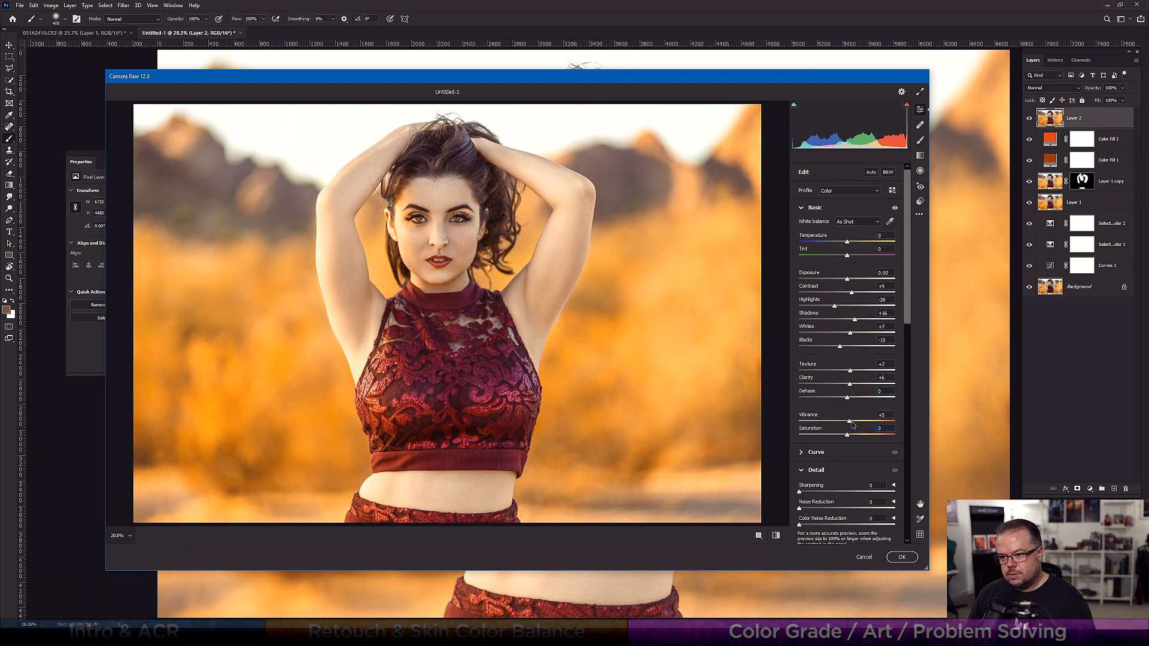
{"action": "double_click", "coordinate": [837, 408]}
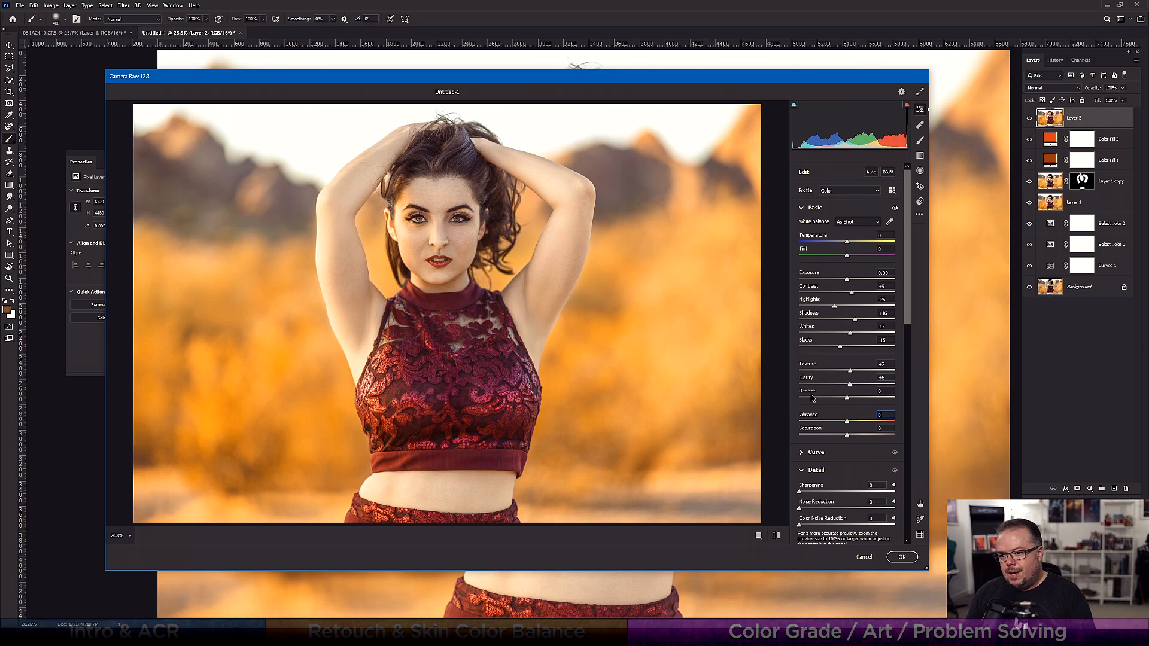
{"action": "left_click", "coordinate": [901, 557]}
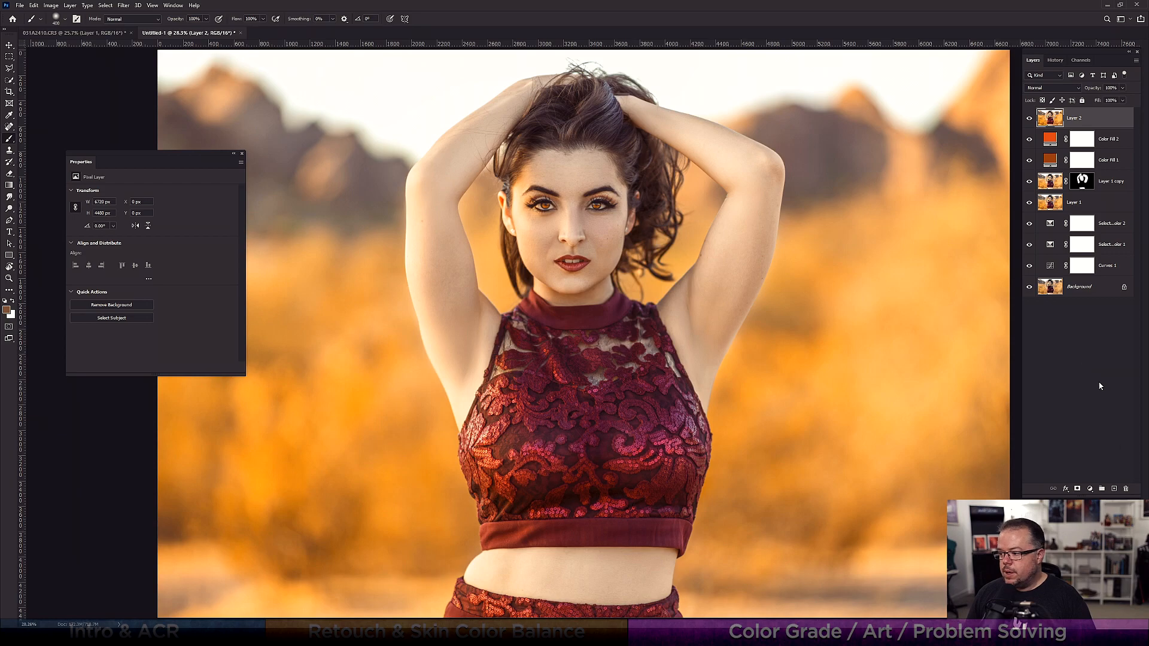
Add a brown-to-white Gradient Map adjustment above the stamped layer and invert its mask to black
{"action": "left_click", "coordinate": [1090, 488]}
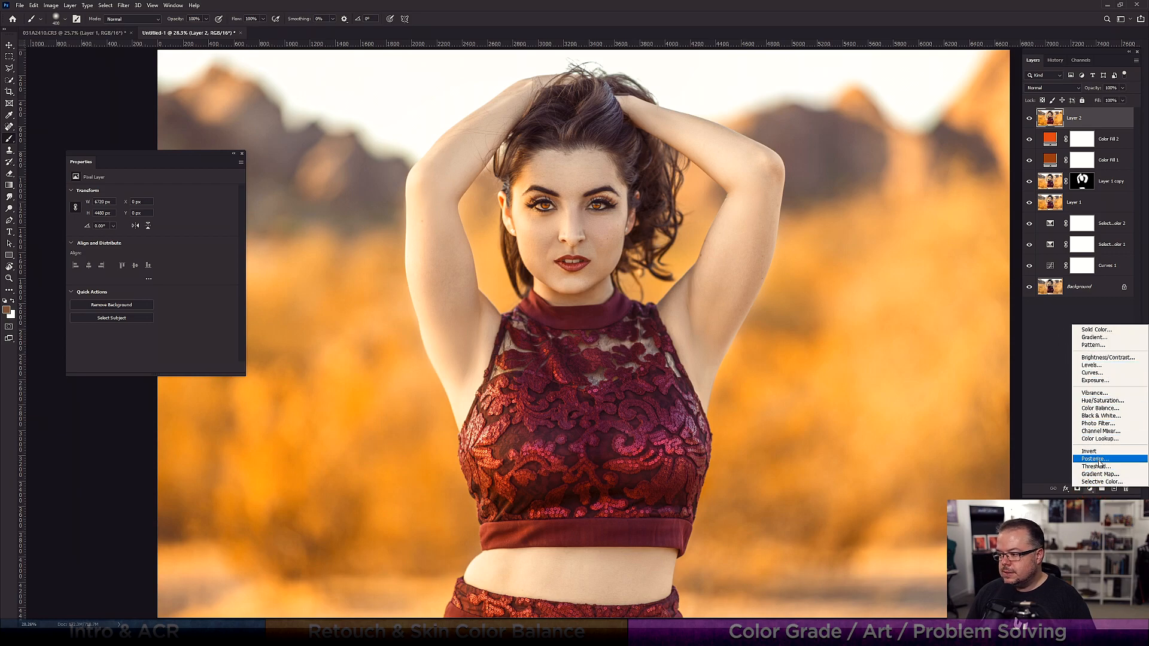
{"action": "left_click", "coordinate": [1100, 474]}
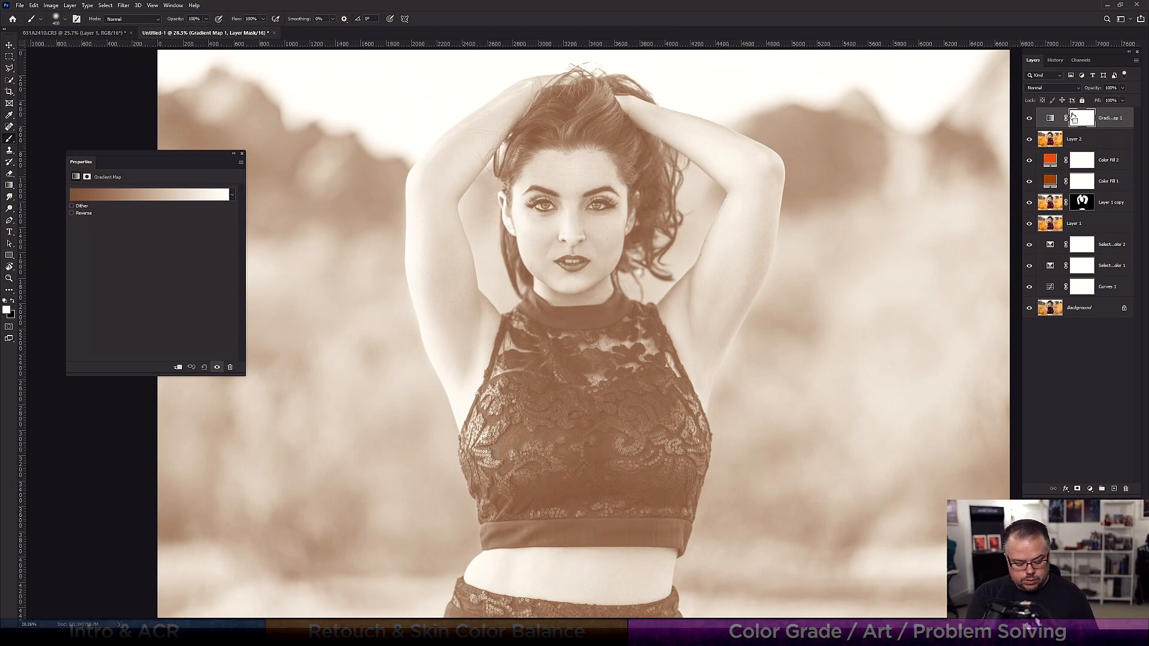
{"action": "key", "text": "ctrl+i"}
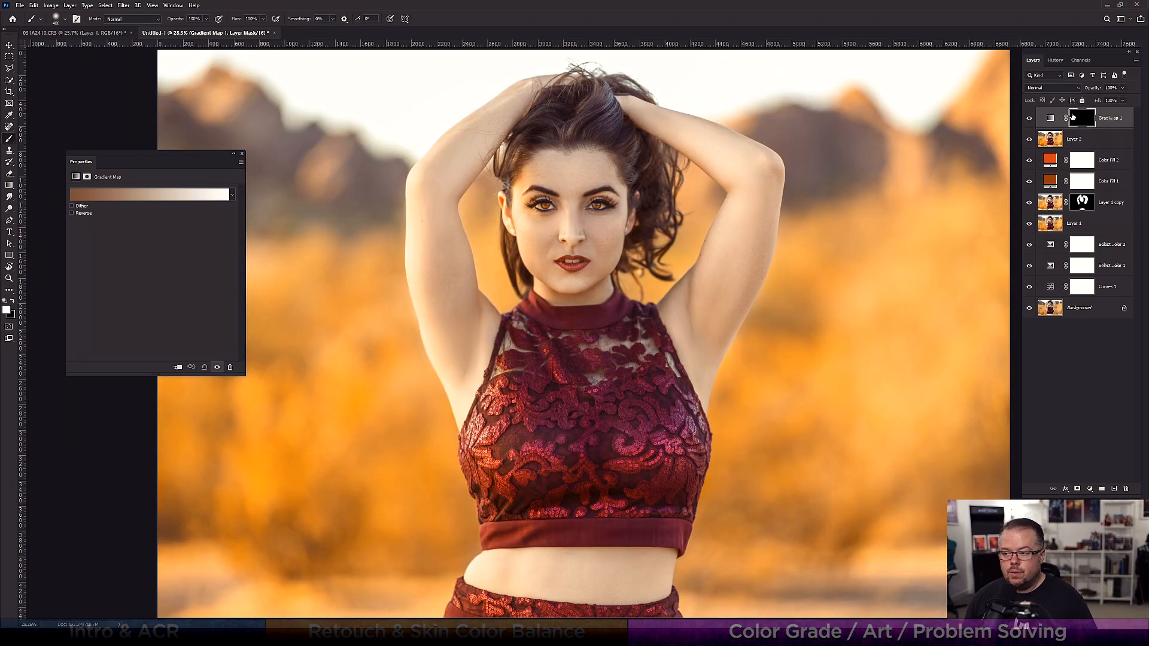
Set the Gradient Map layer's blend mode to Color and lower its opacity
{"action": "left_click", "coordinate": [1052, 88]}
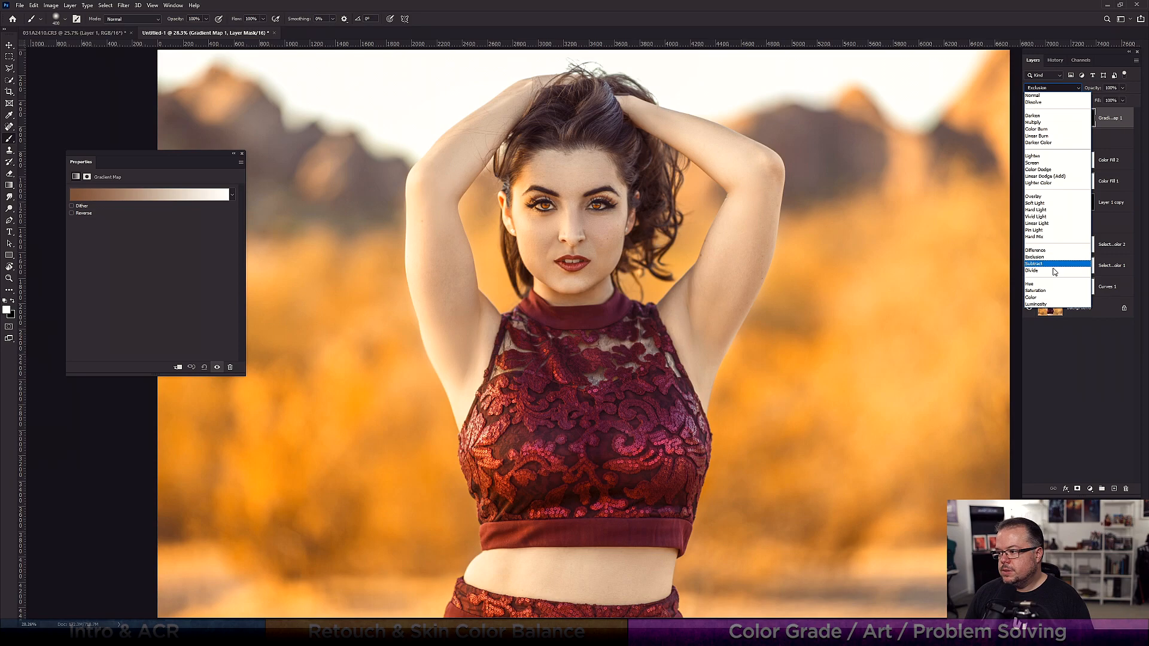
{"action": "left_click", "coordinate": [1050, 293]}
{"action": "left_click", "coordinate": [1123, 88]}
{"action": "left_click_drag", "start_coordinate": [1123, 99], "coordinate": [1097, 100]}
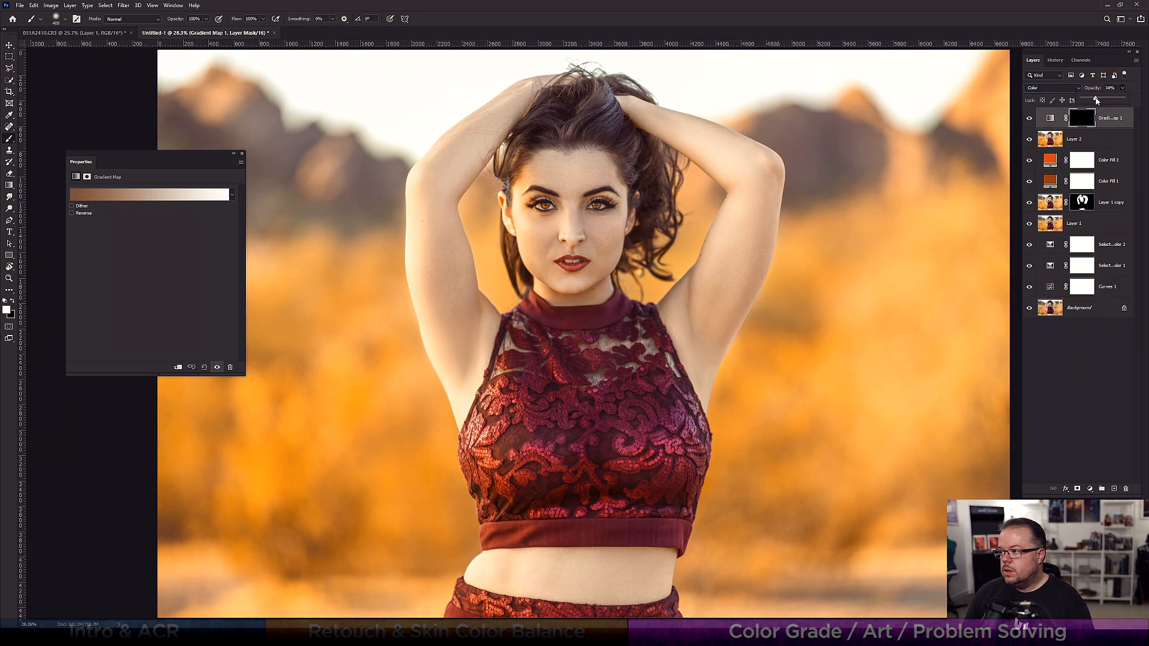
{"action": "left_click", "coordinate": [1132, 85]}
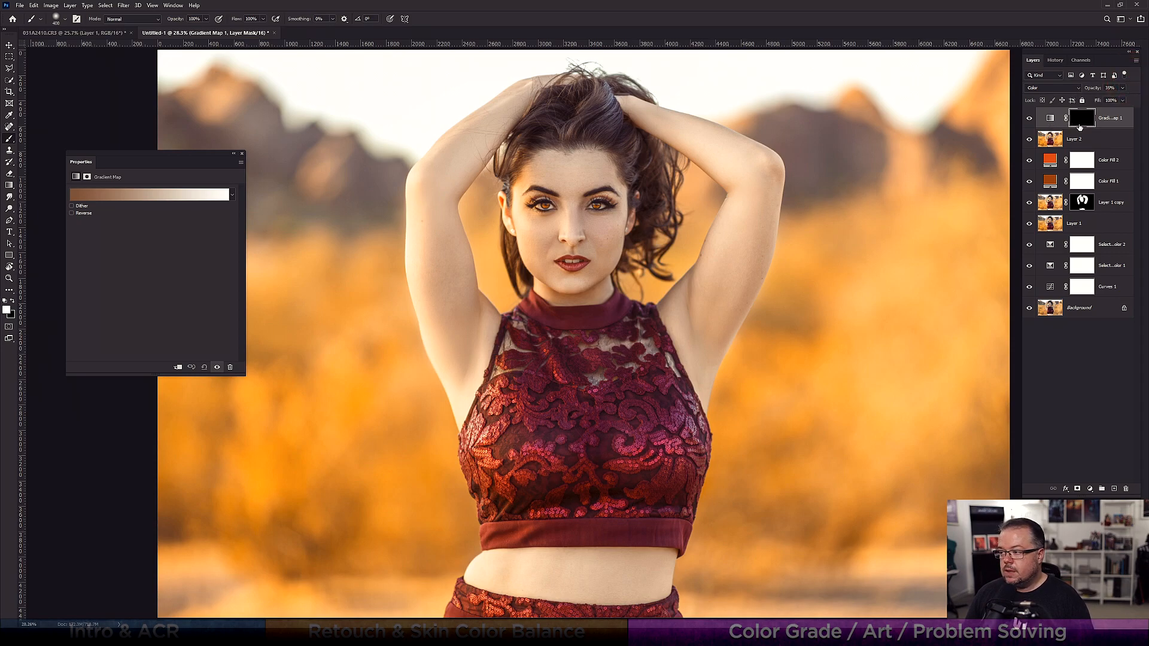
Inspect the colour of the brown stop in the Gradient Map's gradient, leaving the gradient as it is
{"action": "left_click", "coordinate": [1050, 119]}
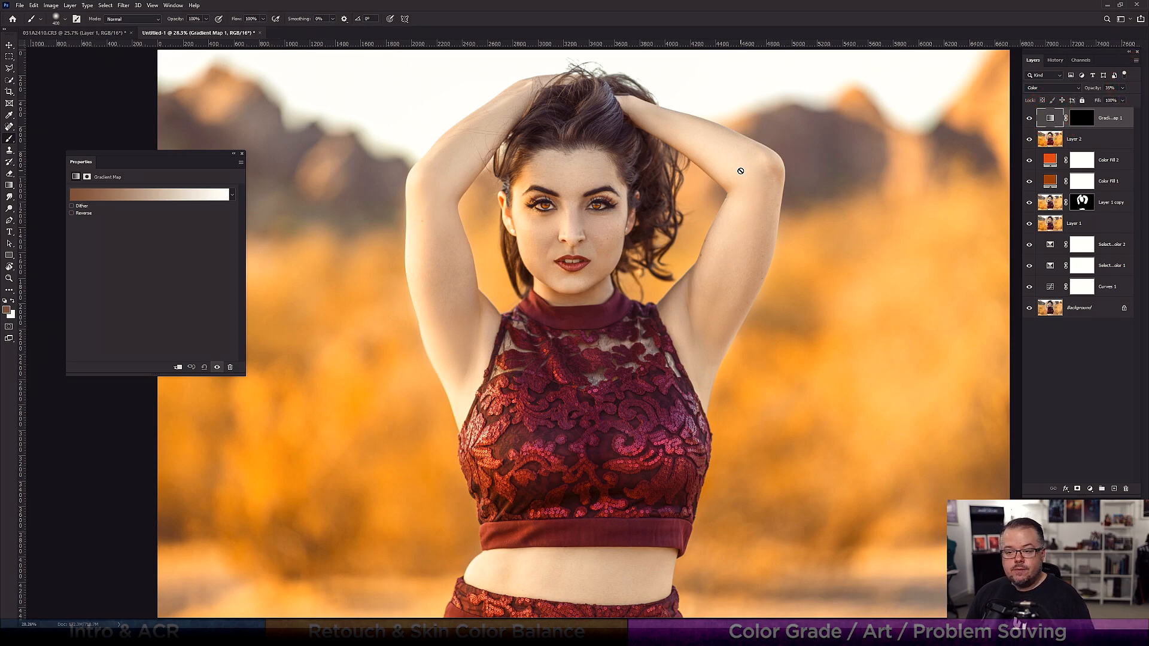
{"action": "left_click", "coordinate": [142, 195]}
{"action": "left_click", "coordinate": [72, 283]}
{"action": "left_click", "coordinate": [110, 322]}
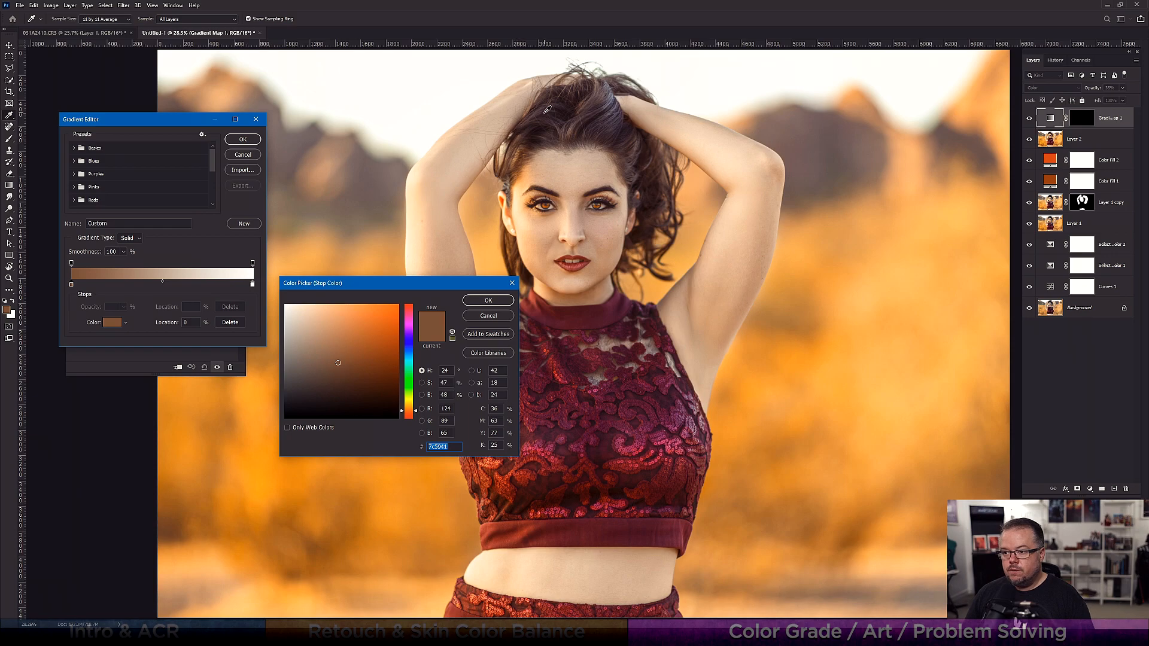
{"action": "key", "text": "Escape"}
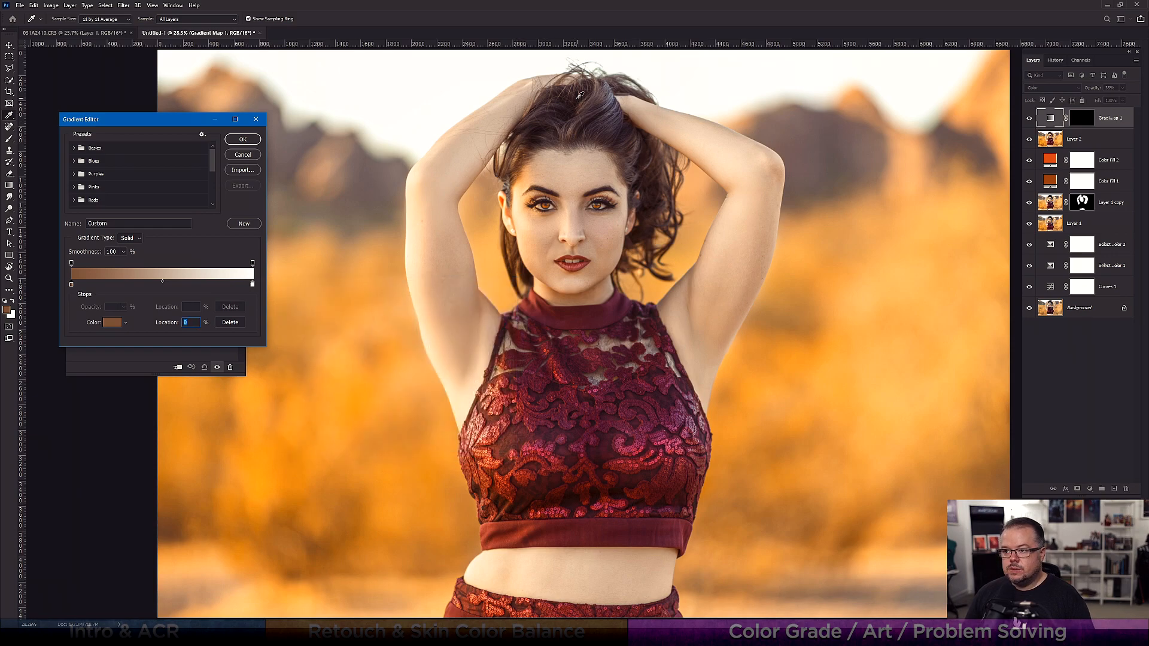
{"action": "left_click", "coordinate": [242, 154]}
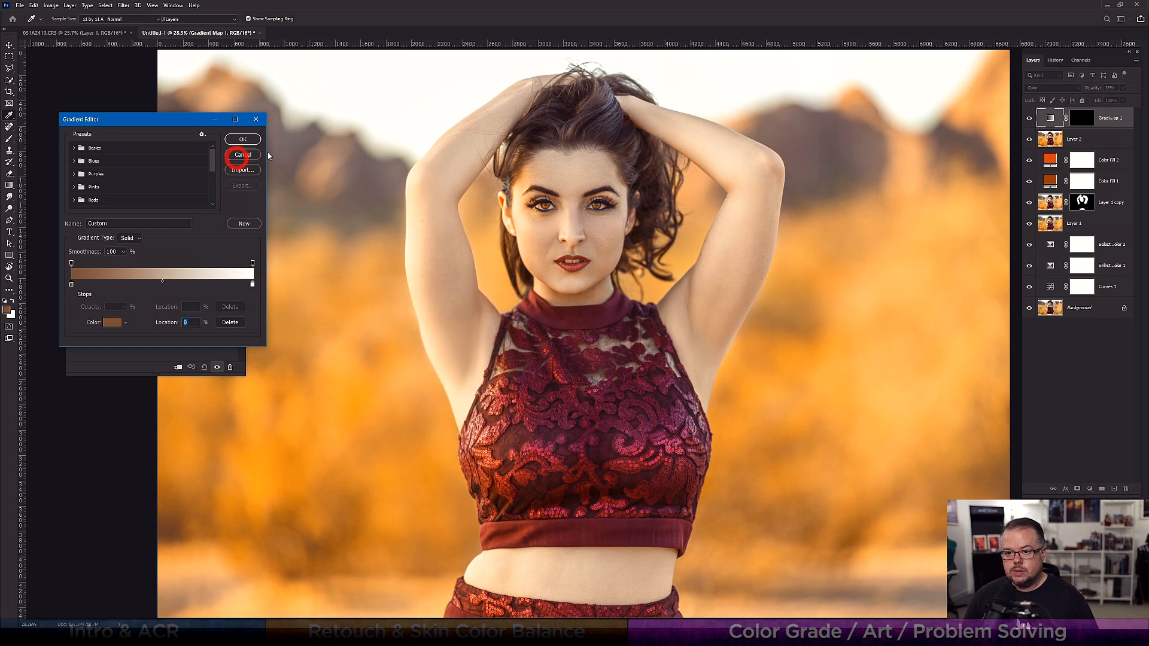
Examine the cool colour tones in the subject's hair around the crown and beside the raised hand
{"action": "key", "text": "b"}
{"action": "scroll", "coordinate": [596, 88], "scroll_direction": "up", "scroll_amount": 5}
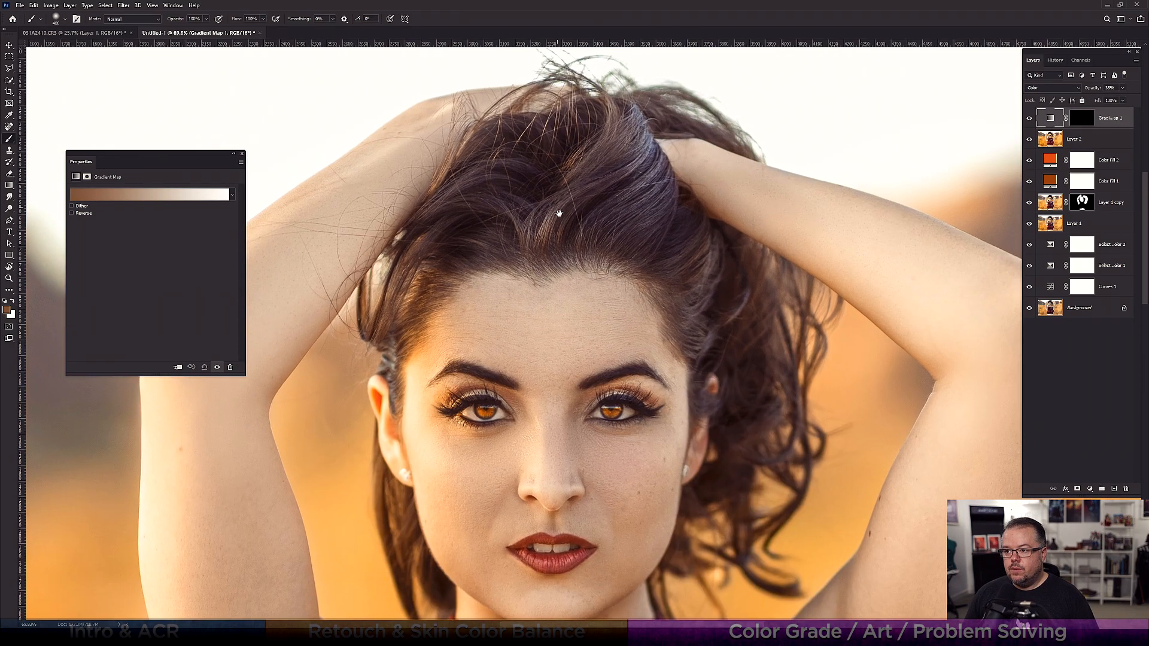
{"action": "left_click_drag", "start_coordinate": [557, 208], "coordinate": [574, 251]}
{"action": "key", "text": "ctrl+F10"}
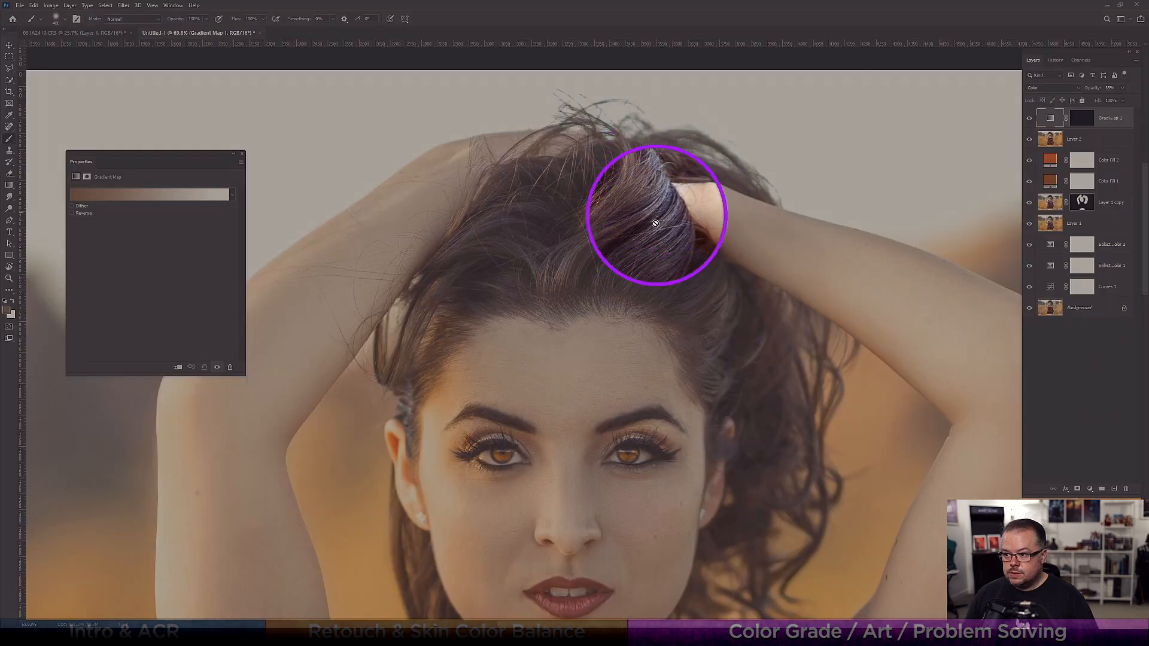
{"action": "key", "text": "ctrl+F10"}
{"action": "key", "text": "ctrl+F10"}
{"action": "key", "text": "ctrl+F10"}
{"action": "key", "text": "ctrl+F10"}
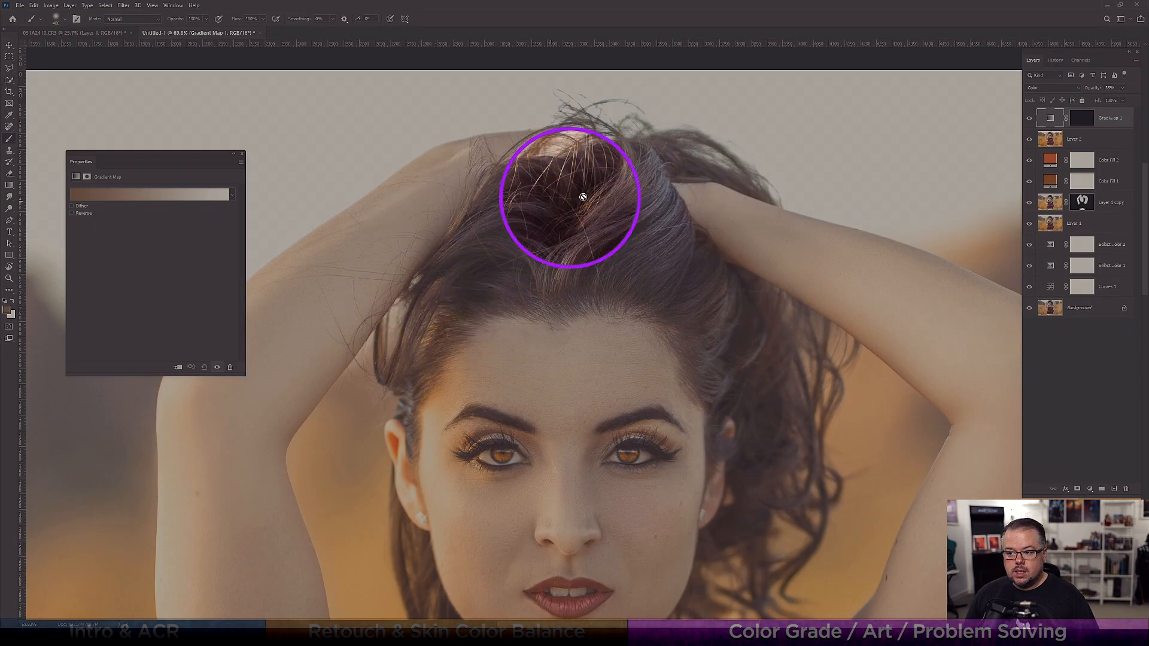
{"action": "key", "text": "ctrl+F10"}
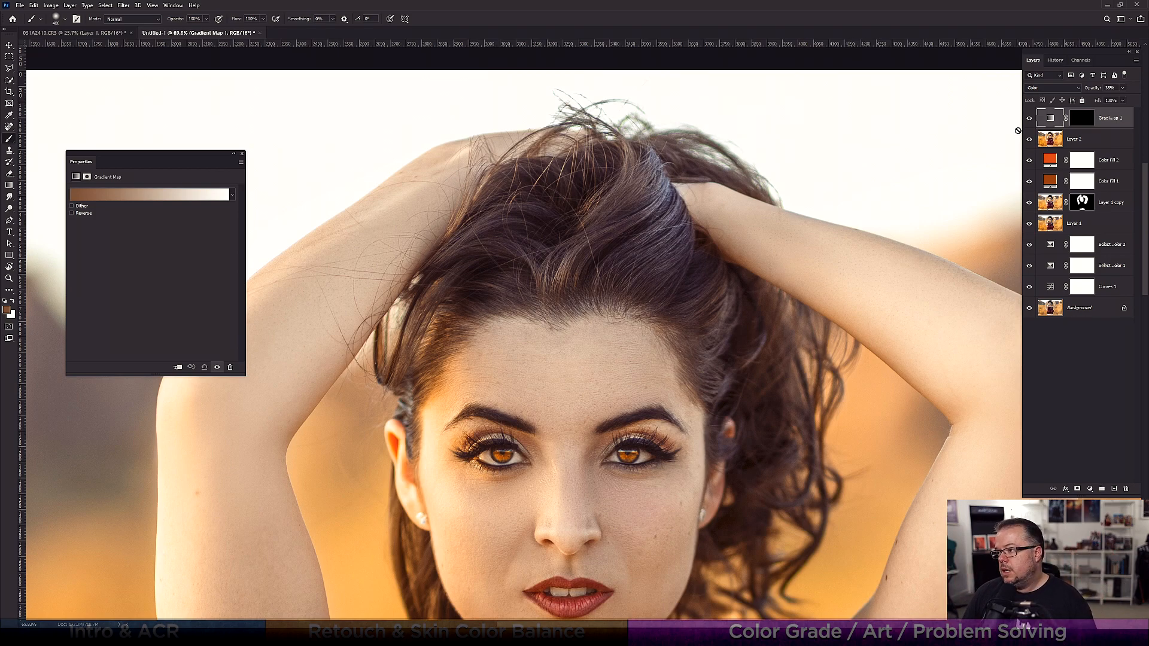
Recolor the Gradient Map's brown starting stop by sampling tones from the hair, settling on a warm brown from the sunlit strands
{"action": "left_click", "coordinate": [102, 195]}
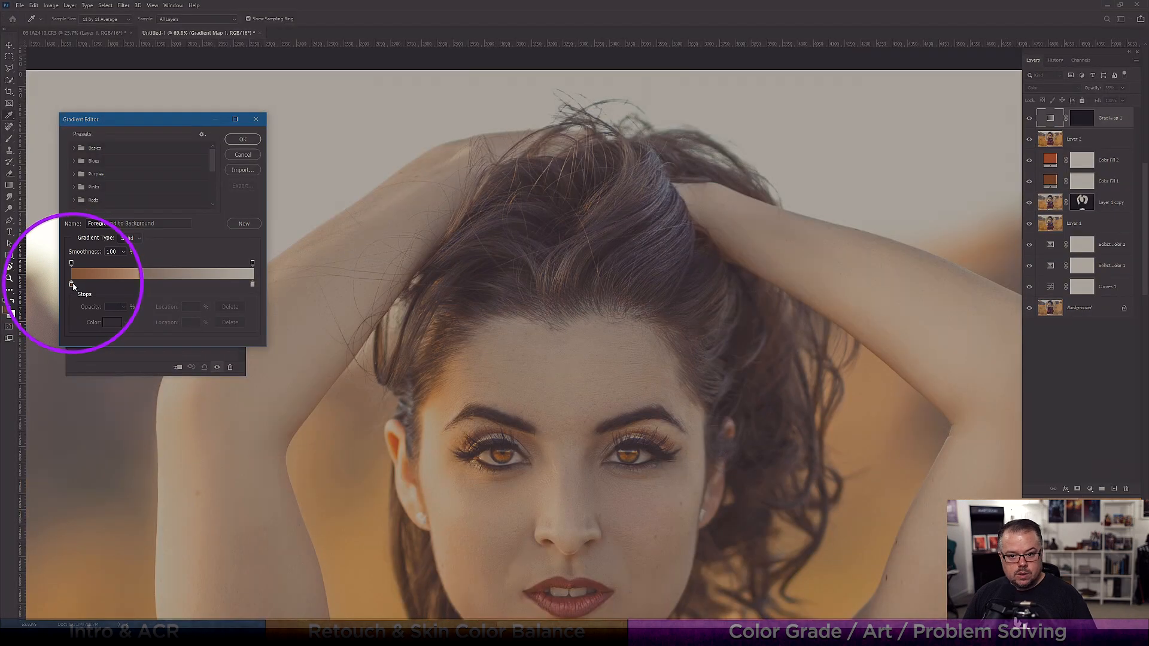
{"action": "left_click", "coordinate": [72, 284]}
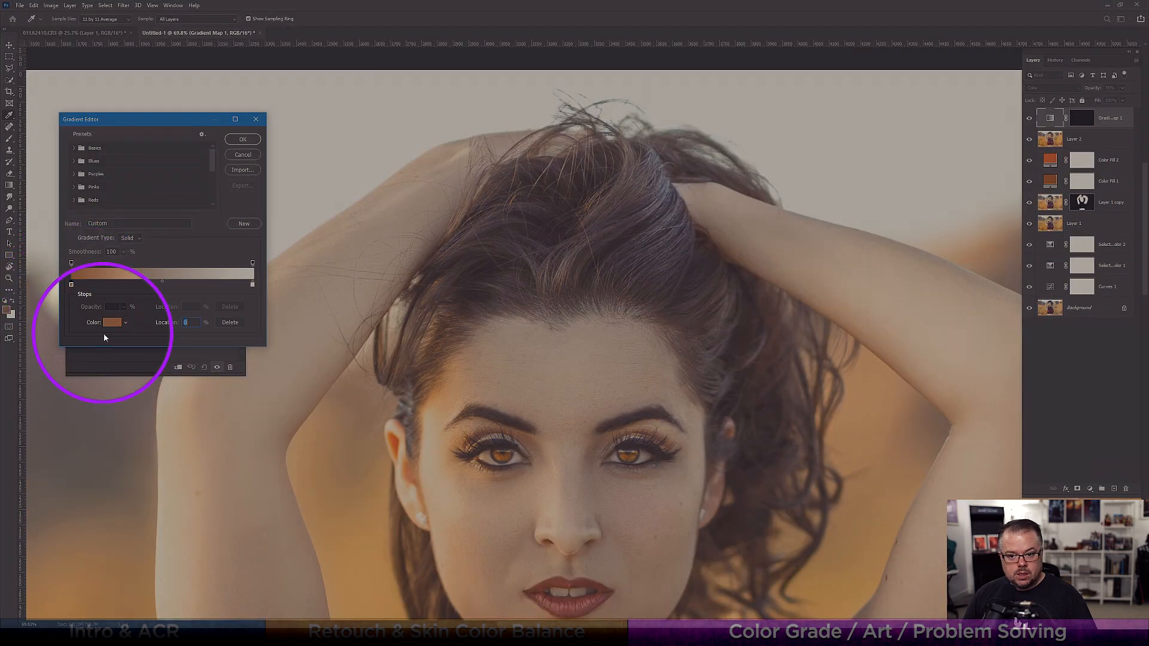
{"action": "left_click", "coordinate": [111, 323]}
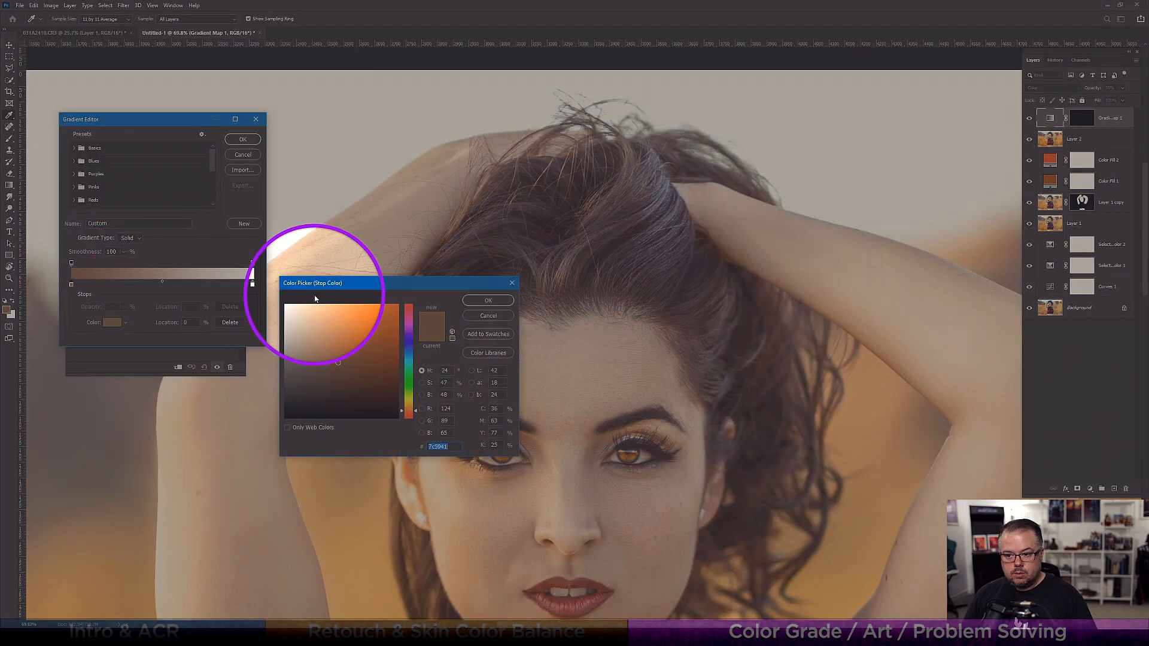
{"action": "left_click", "coordinate": [561, 204]}
{"action": "left_click", "coordinate": [497, 206]}
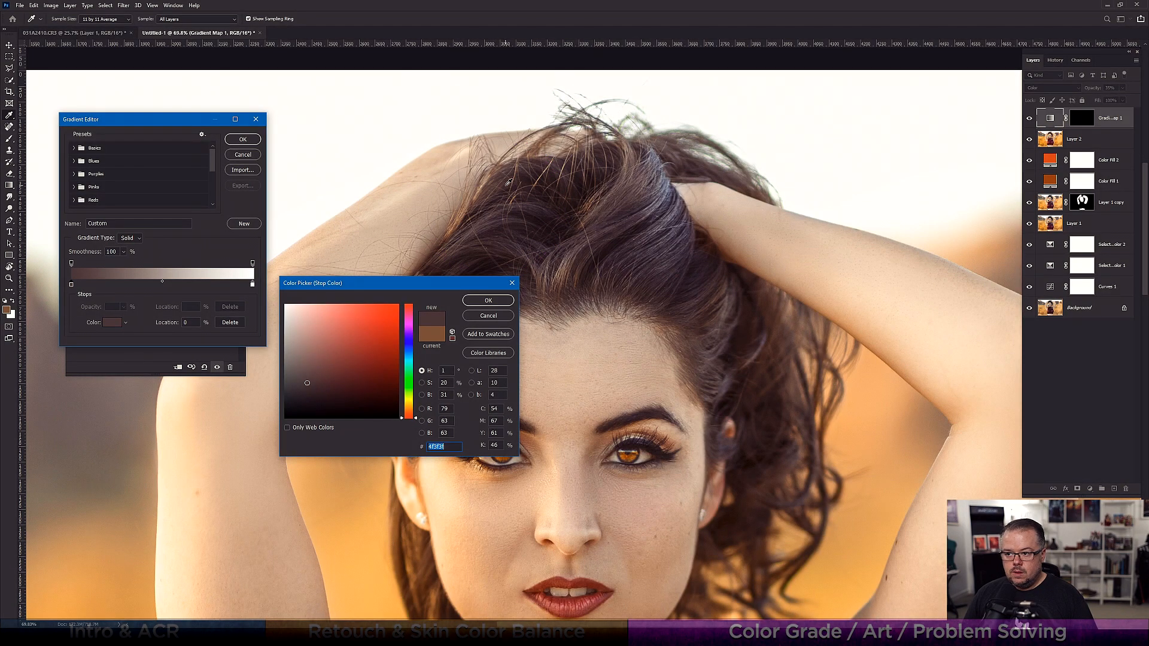
{"action": "left_click", "coordinate": [505, 186]}
{"action": "left_click", "coordinate": [497, 187]}
{"action": "left_click", "coordinate": [503, 212]}
{"action": "left_click", "coordinate": [485, 243]}
{"action": "left_click", "coordinate": [665, 184]}
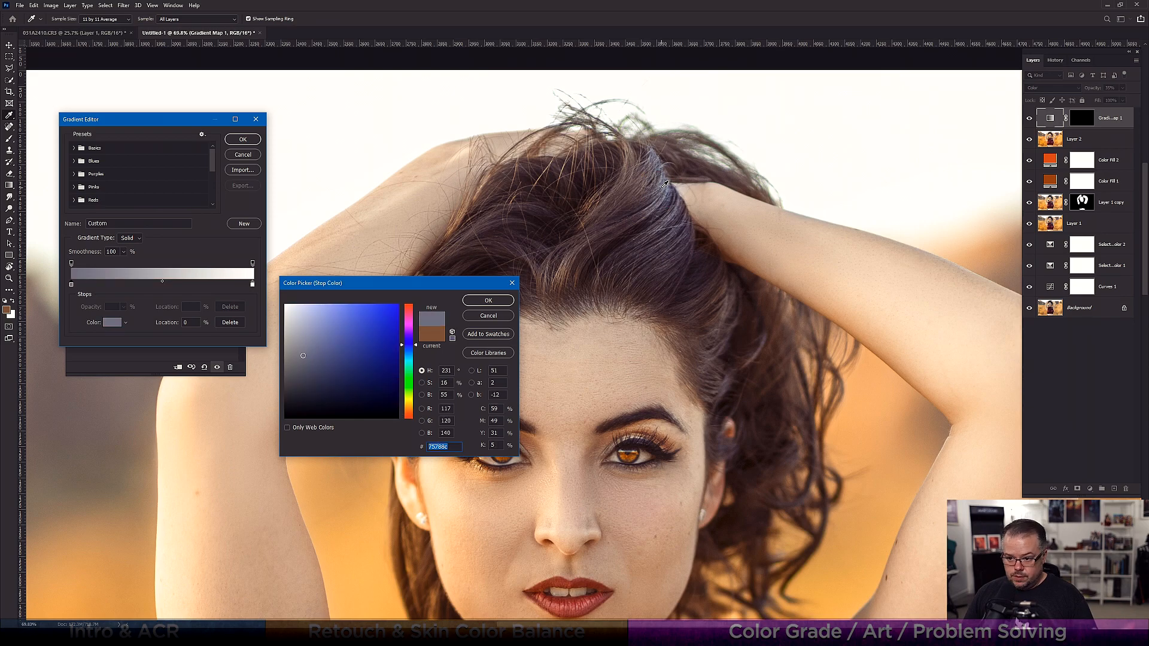
{"action": "left_click", "coordinate": [670, 220]}
{"action": "left_click", "coordinate": [503, 219]}
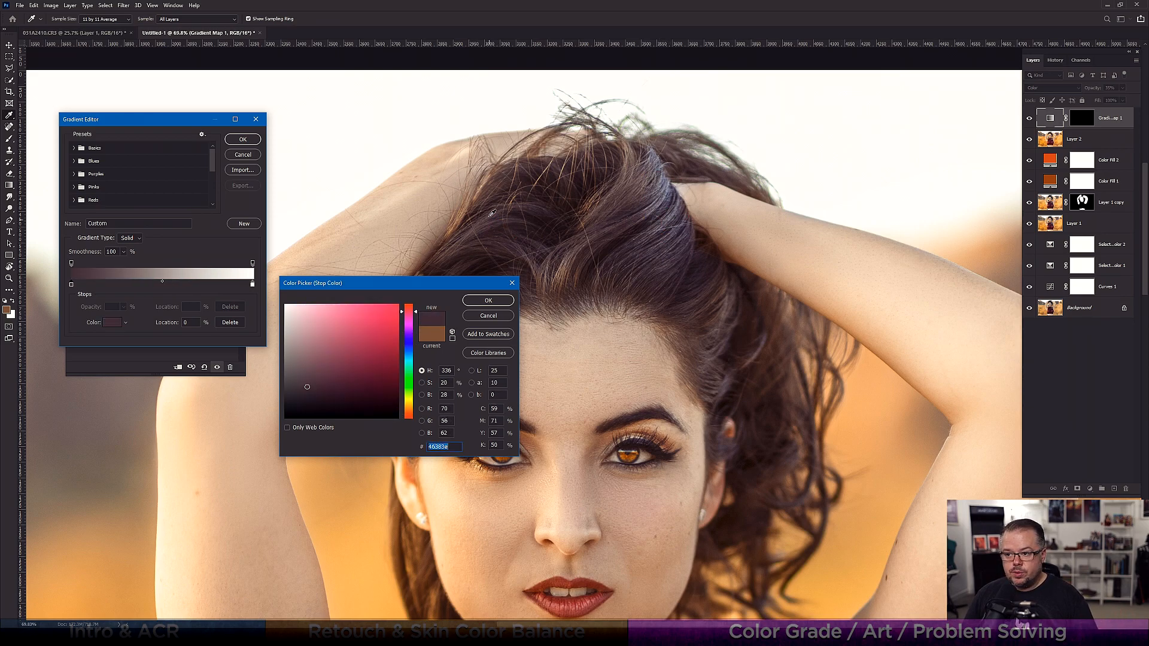
{"action": "left_click", "coordinate": [506, 186]}
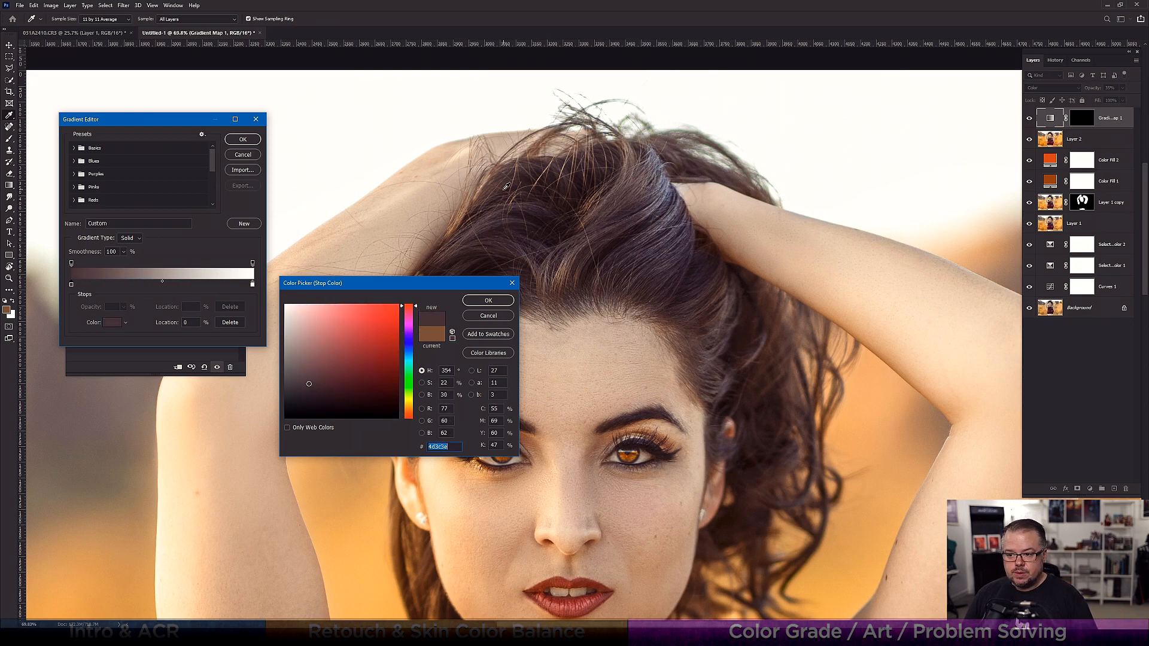
{"action": "left_click", "coordinate": [456, 223]}
{"action": "left_click", "coordinate": [451, 230]}
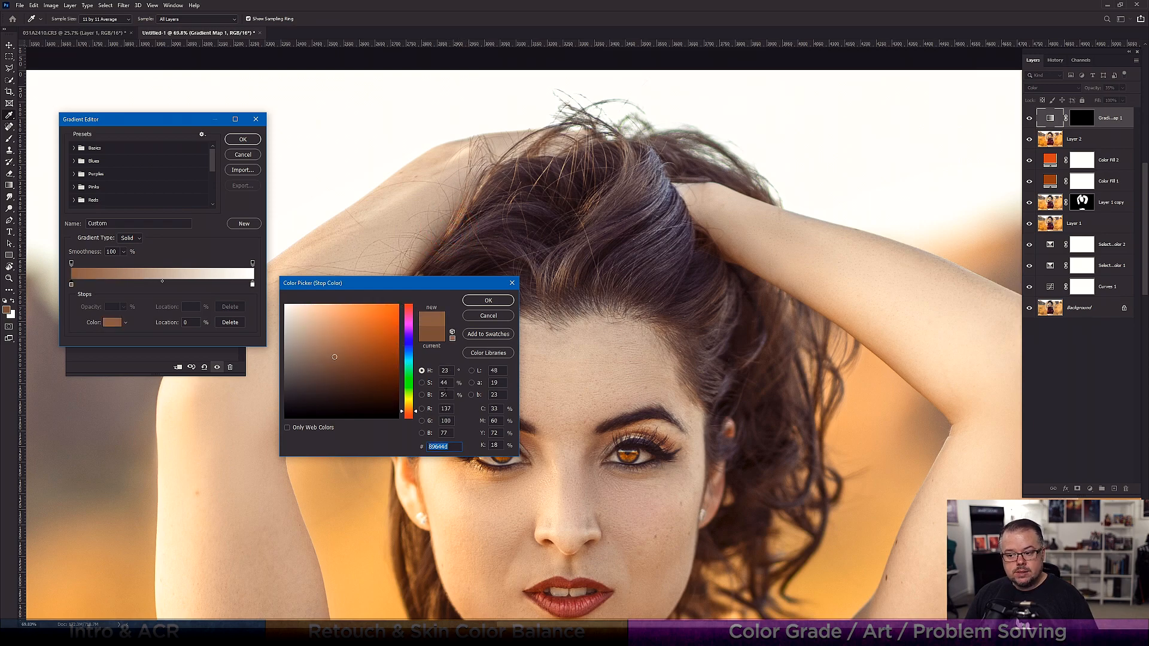
Set the starting stop's saturation to 65% and brightness to 60%, and accept the color
{"action": "left_click", "coordinate": [449, 384]}
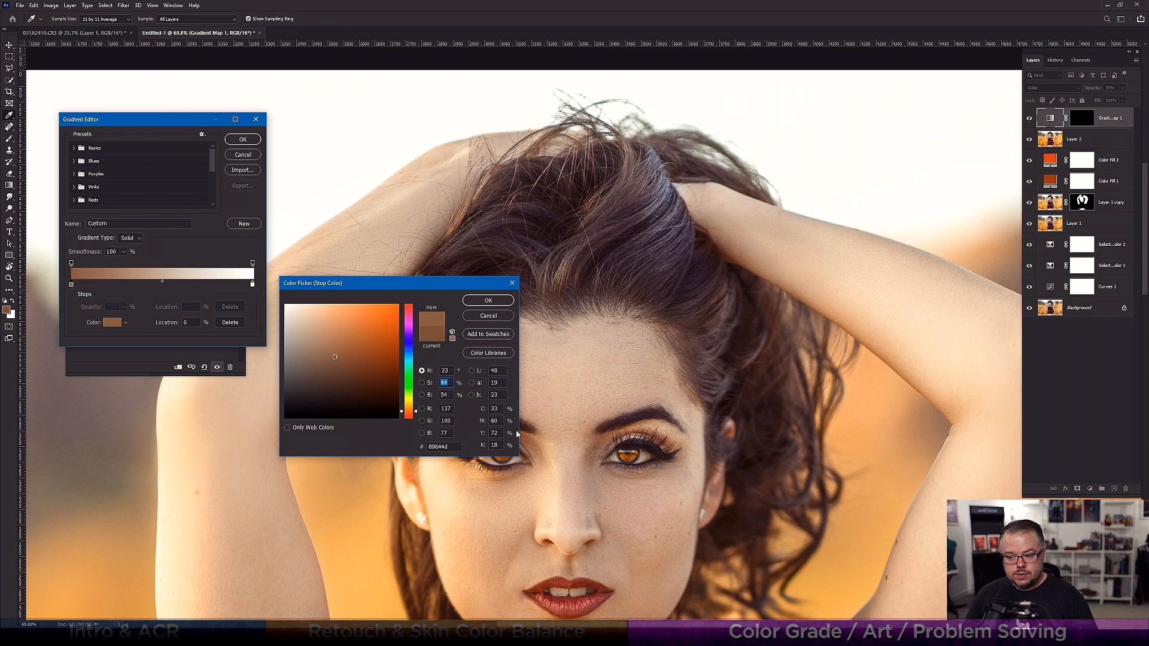
{"action": "type", "text": "65"}
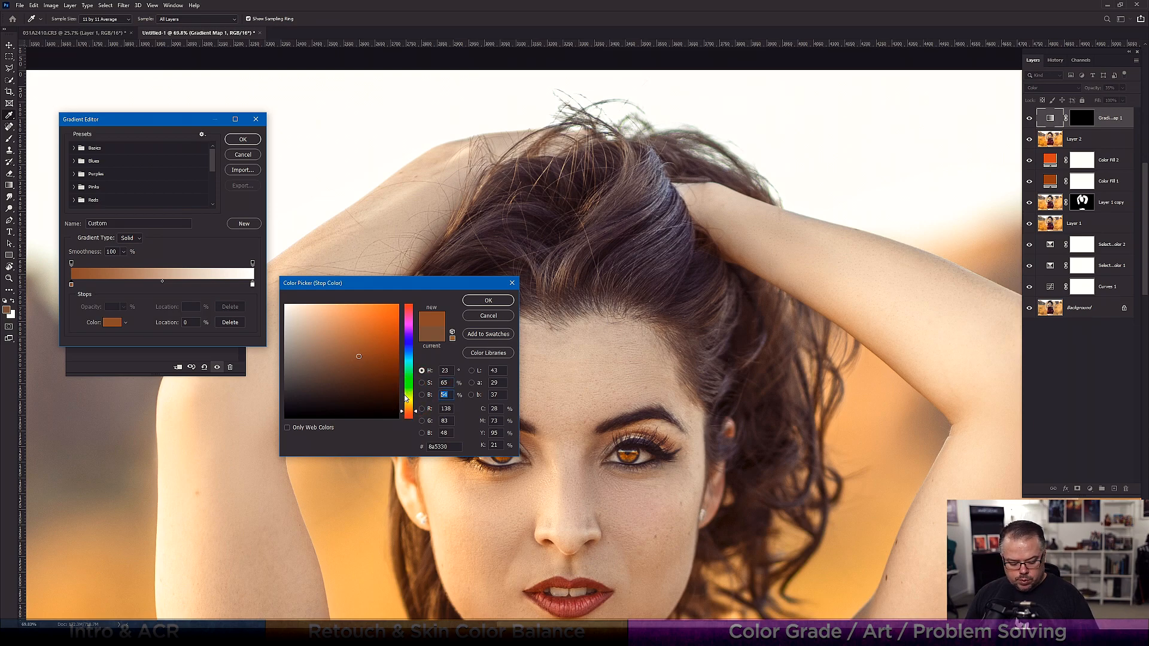
{"action": "type", "text": "60"}
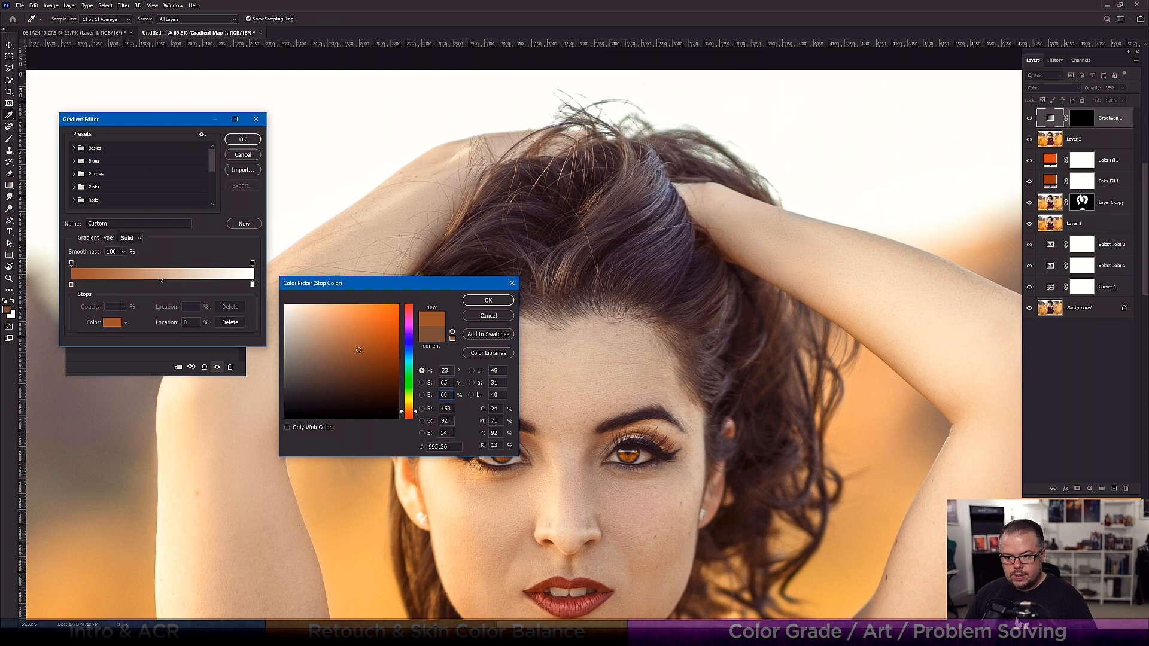
{"action": "left_click", "coordinate": [476, 301]}
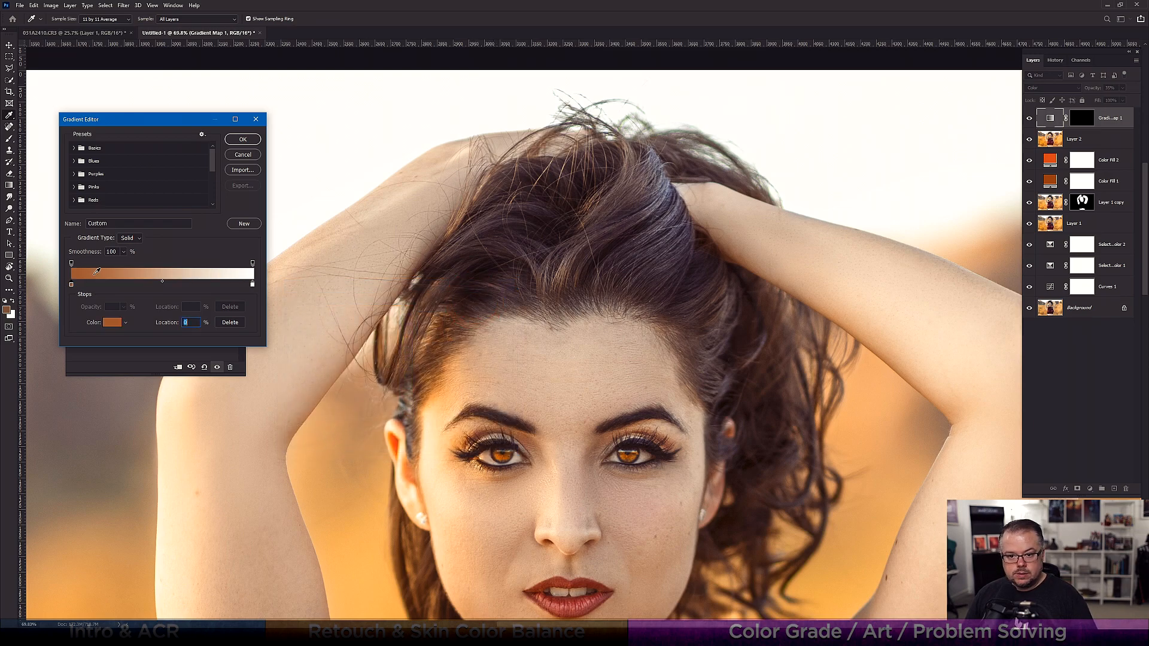
Recolor the white end stop with a brown sampled from the hair, set saturation and brightness to 70%, and accept the gradient
{"action": "left_click", "coordinate": [253, 284]}
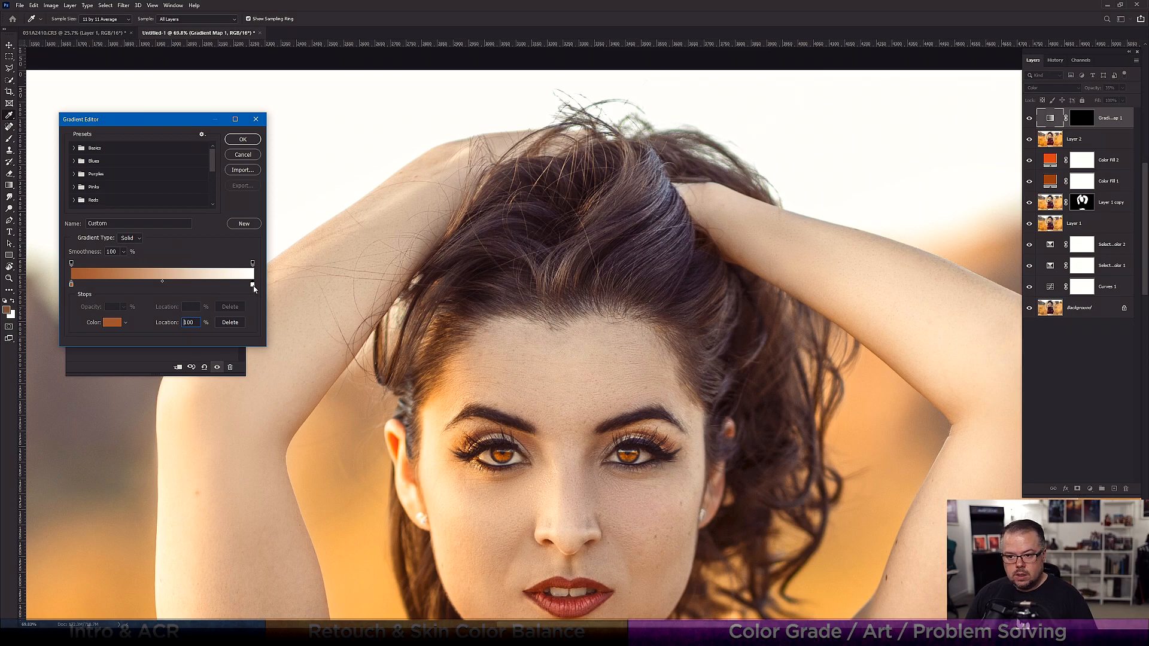
{"action": "left_click", "coordinate": [108, 323]}
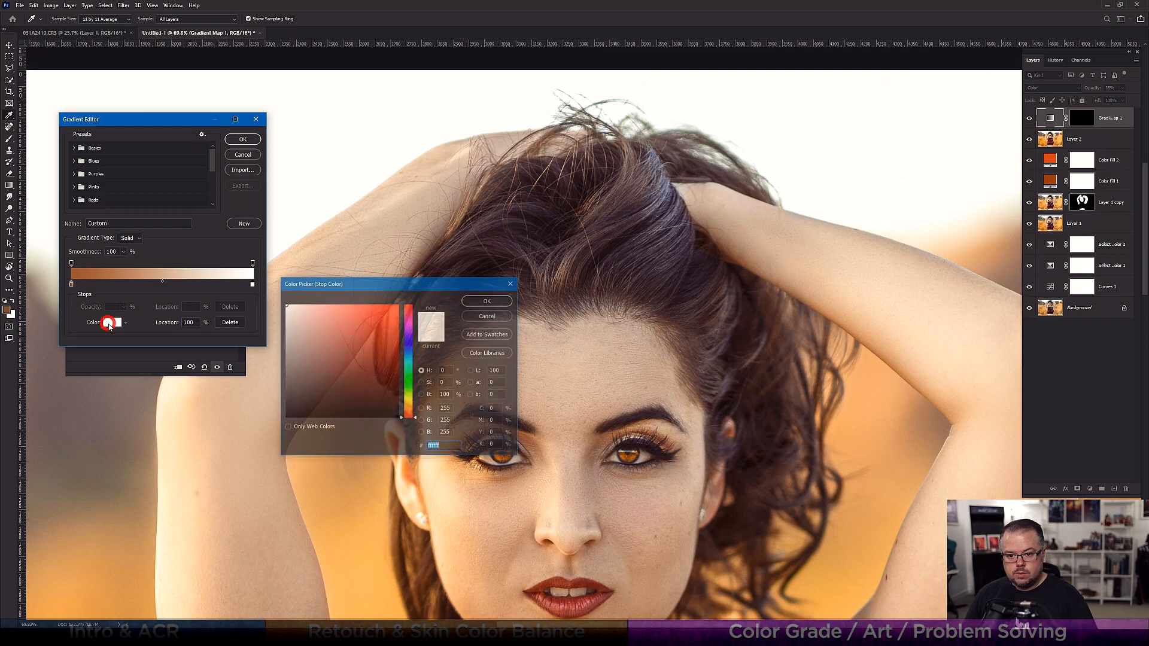
{"action": "left_click", "coordinate": [453, 230]}
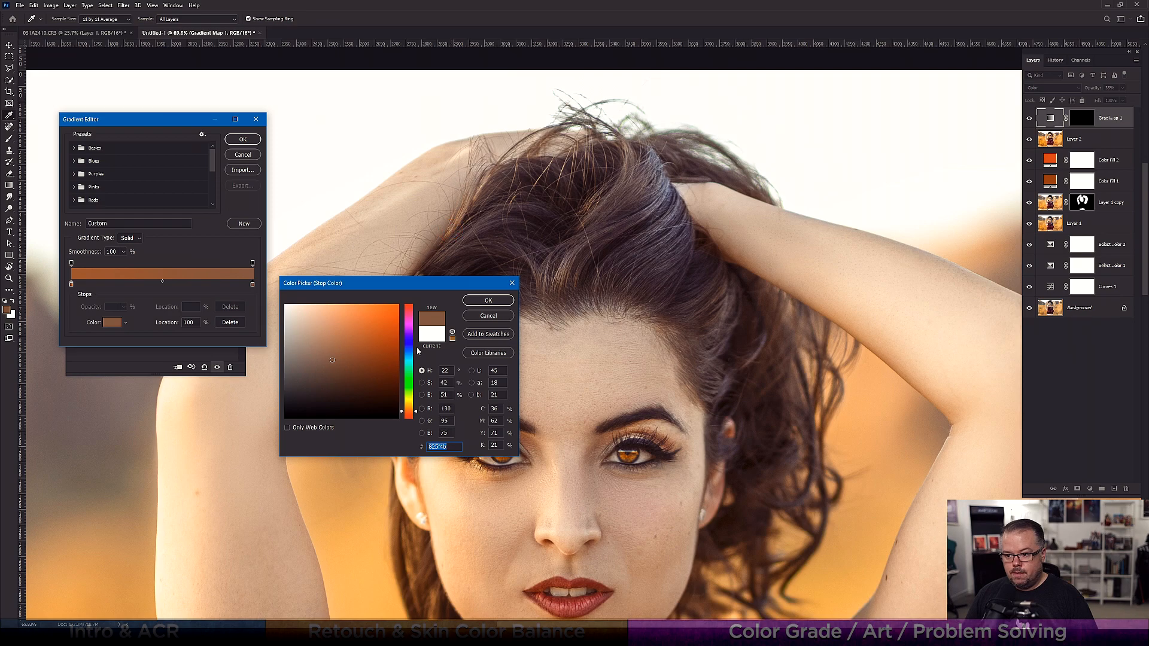
{"action": "left_click_drag", "start_coordinate": [448, 385], "coordinate": [387, 378]}
{"action": "type", "text": "70"}
{"action": "double_click", "coordinate": [450, 394]}
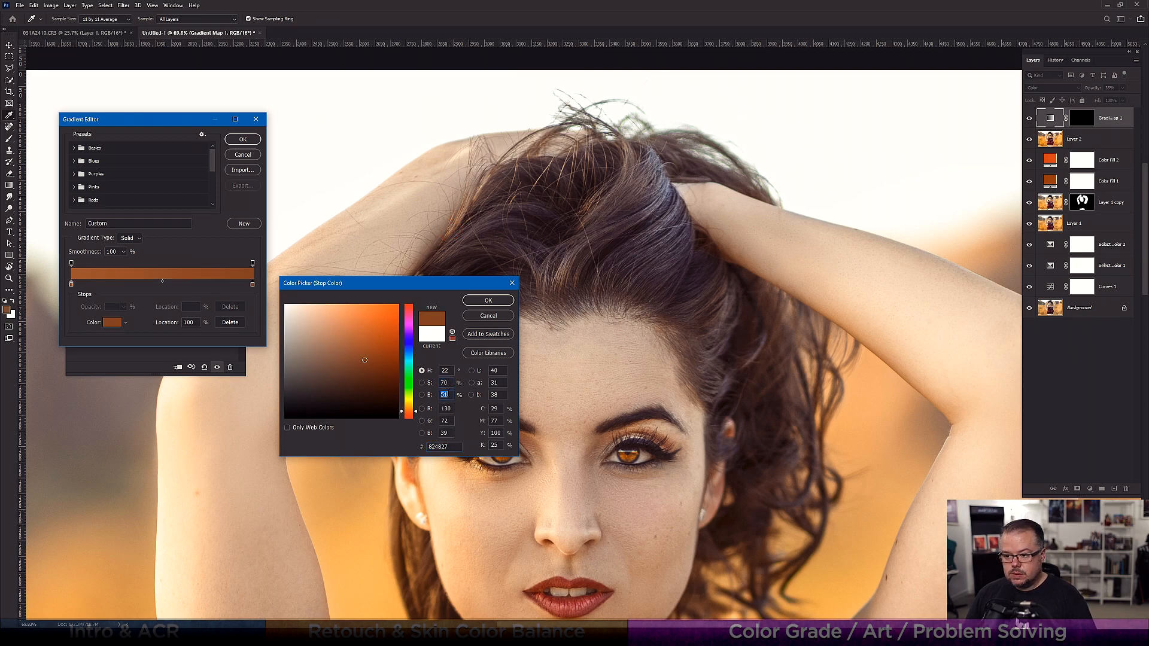
{"action": "type", "text": "70"}
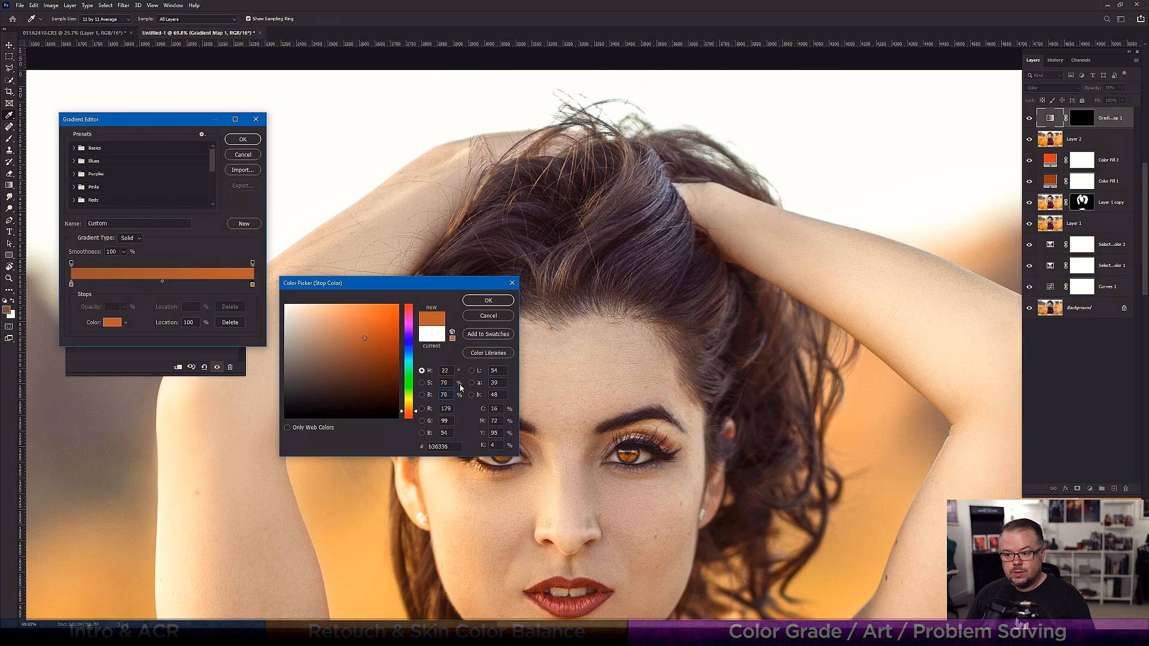
{"action": "left_click", "coordinate": [488, 300]}
{"action": "left_click", "coordinate": [242, 139]}
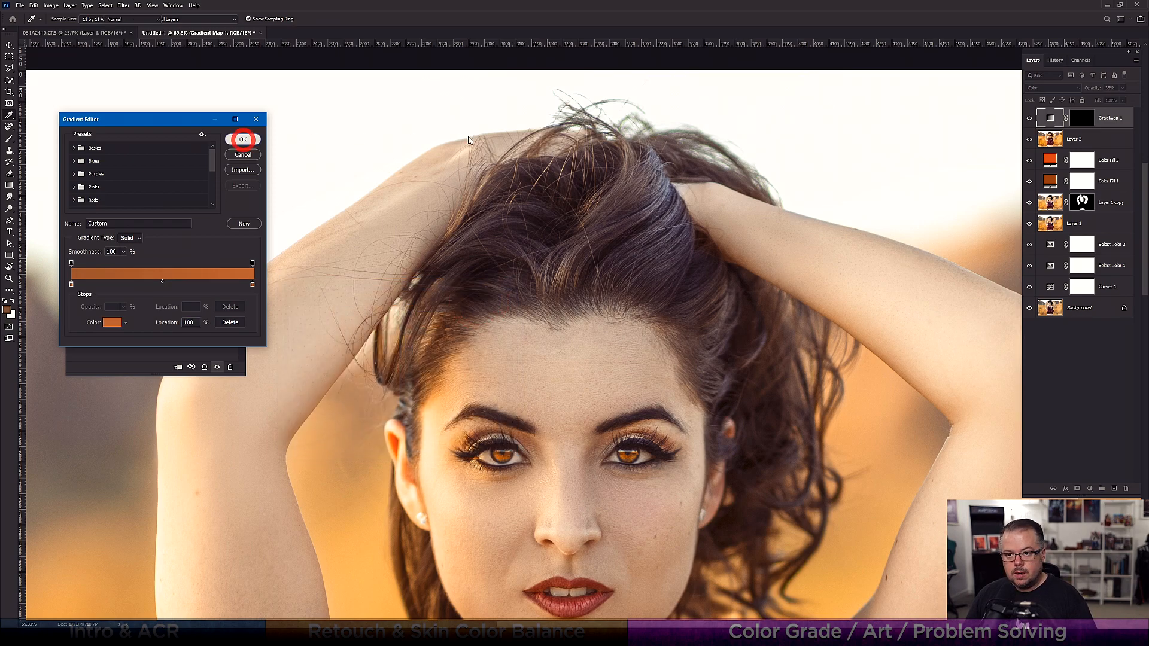
Paint white at 10% brush flow on the Gradient Map's mask over the crown and both sides of the hair
{"action": "left_click", "coordinate": [1076, 122]}
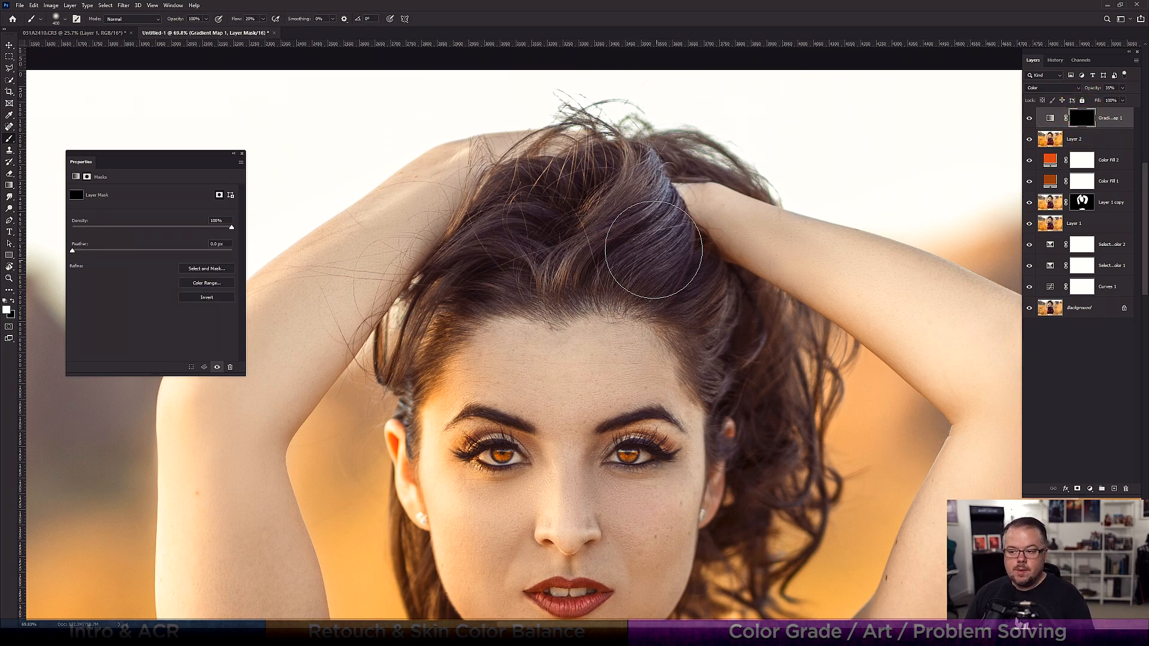
{"action": "key", "text": "bracketleft"}
{"action": "key", "text": "bracketleft"}
{"action": "key", "text": "bracketleft"}
{"action": "key", "text": "bracketleft"}
{"action": "key", "text": "bracketleft"}
{"action": "key", "text": "bracketleft"}
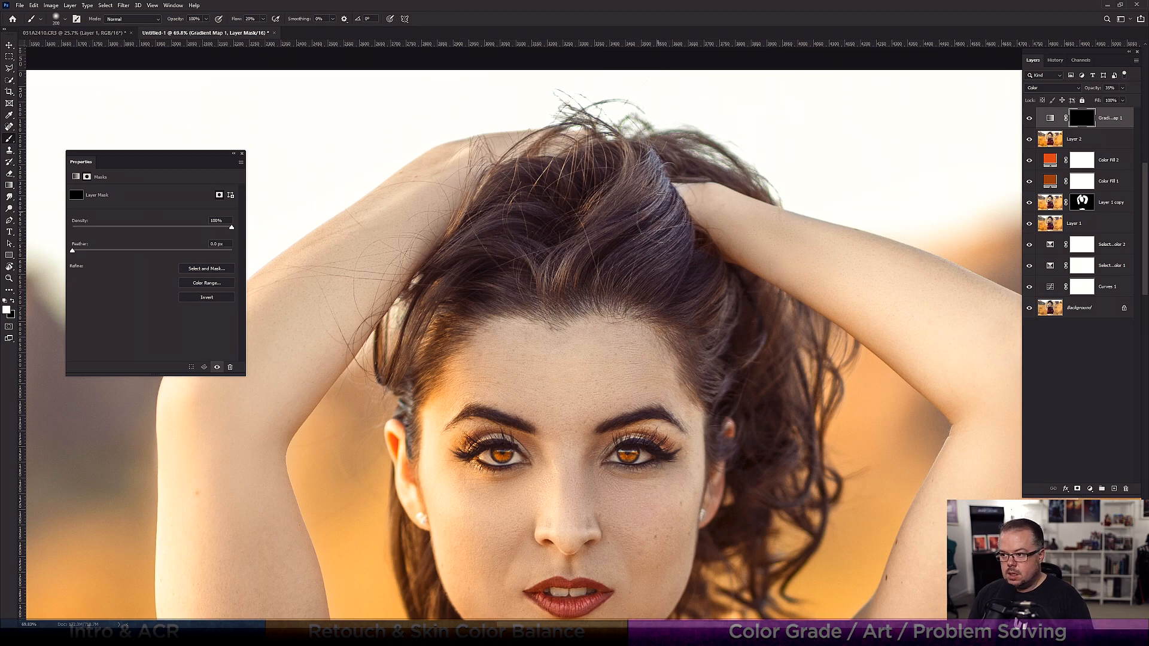
{"action": "key", "text": "bracketright"}
{"action": "key", "text": "bracketright"}
{"action": "key", "text": "bracketright"}
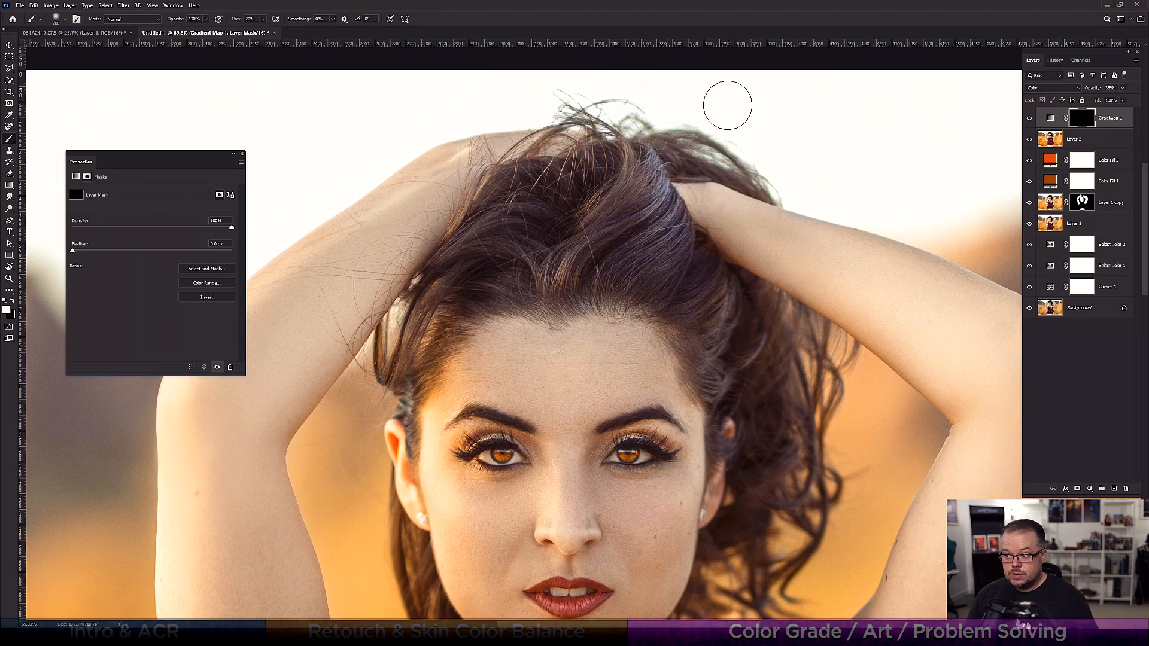
{"action": "key", "text": "shift+1"}
{"action": "key", "text": "bracketleft"}
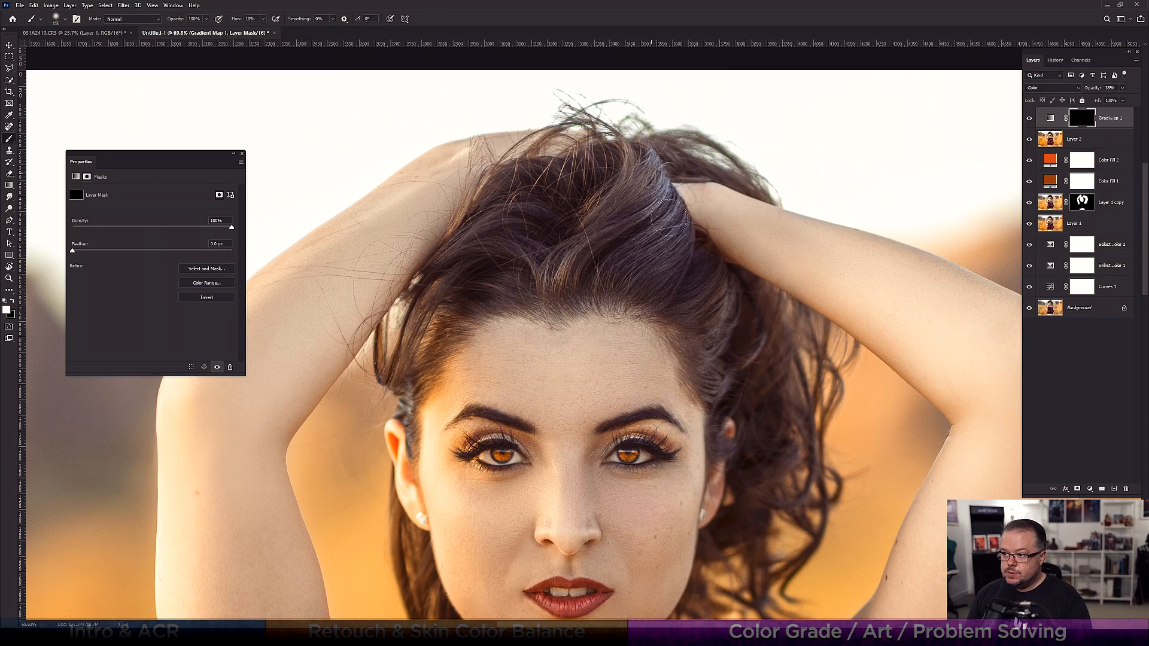
{"action": "key", "text": "bracketright"}
{"action": "key", "text": "bracketright"}
{"action": "key", "text": "bracketright"}
{"action": "mouse_move", "coordinate": [627, 274]}
{"action": "left_mouse_down"}
{"action": "mouse_move", "coordinate": [585, 235]}
{"action": "mouse_move", "coordinate": [570, 180]}
{"action": "mouse_move", "coordinate": [546, 280]}
{"action": "mouse_move", "coordinate": [516, 209]}
{"action": "left_mouse_up"}
{"action": "left_click", "coordinate": [429, 331]}
{"action": "left_click_drag", "start_coordinate": [705, 263], "coordinate": [735, 330]}
Paint the Gradient Map's mask with a smaller brush over the hair at the temple and above the visible left-hand ear
{"action": "key", "text": "bracketleft"}
{"action": "key", "text": "bracketleft"}
{"action": "key", "text": "bracketleft"}
{"action": "key", "text": "bracketleft"}
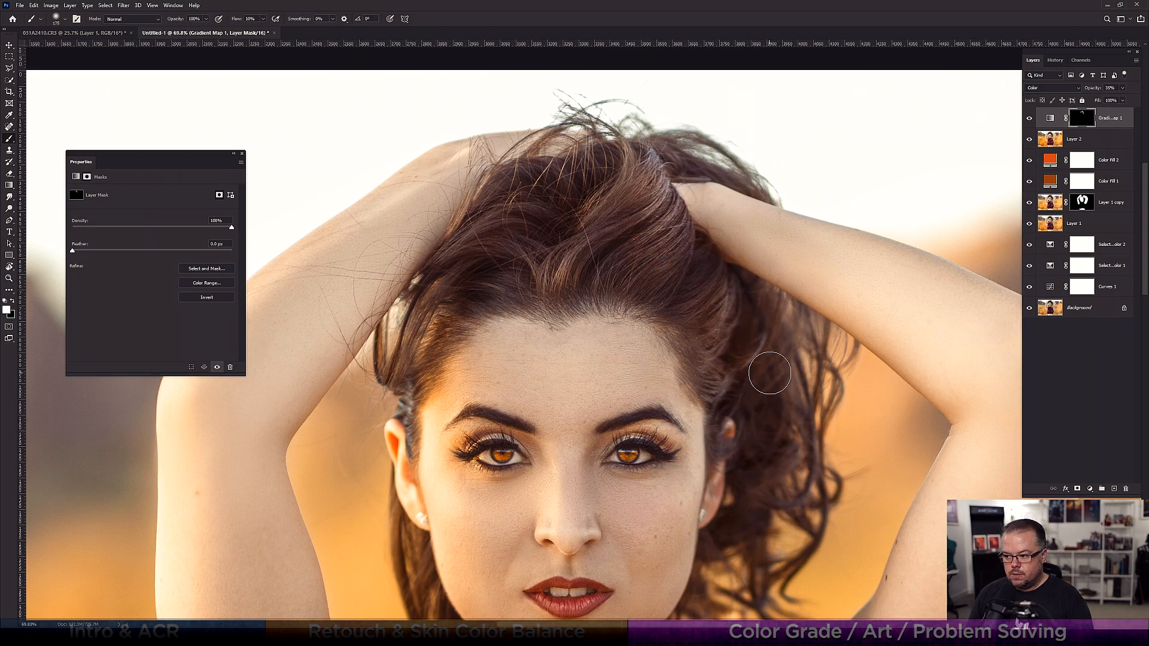
{"action": "key", "text": "bracketright"}
{"action": "key", "text": "bracketright"}
{"action": "key", "text": "bracketright"}
{"action": "key", "text": "bracketleft"}
{"action": "key", "text": "bracketleft"}
{"action": "key", "text": "bracketleft"}
{"action": "key", "text": "bracketleft"}
{"action": "key", "text": "bracketleft"}
{"action": "left_click", "coordinate": [418, 410]}
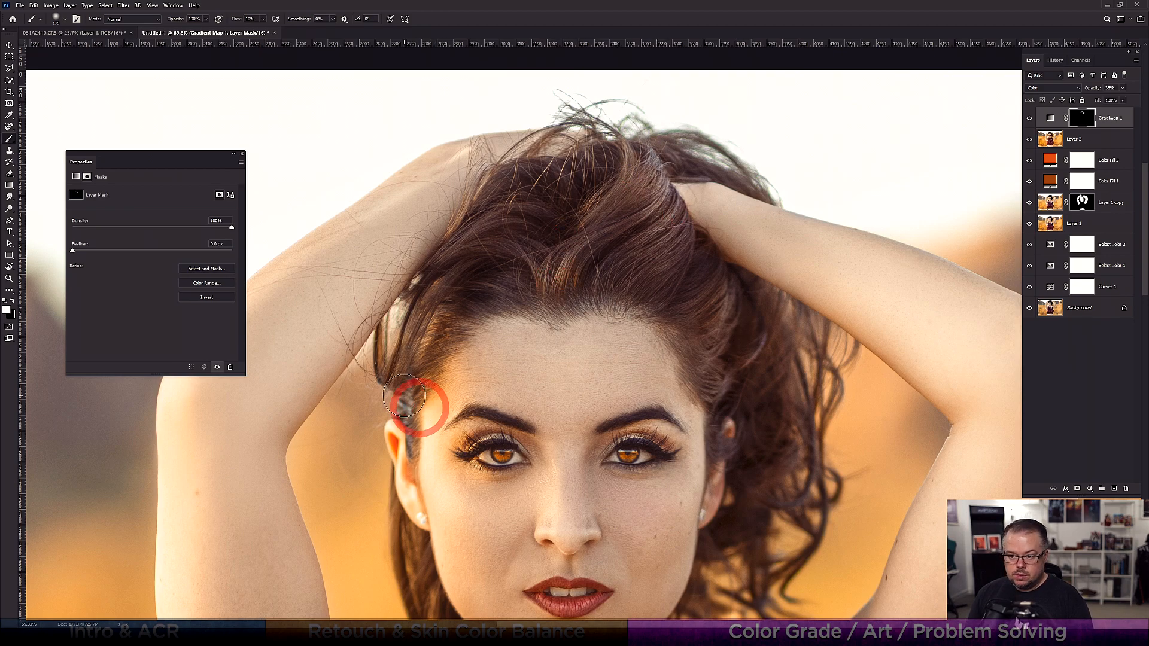
{"action": "left_click", "coordinate": [393, 358]}
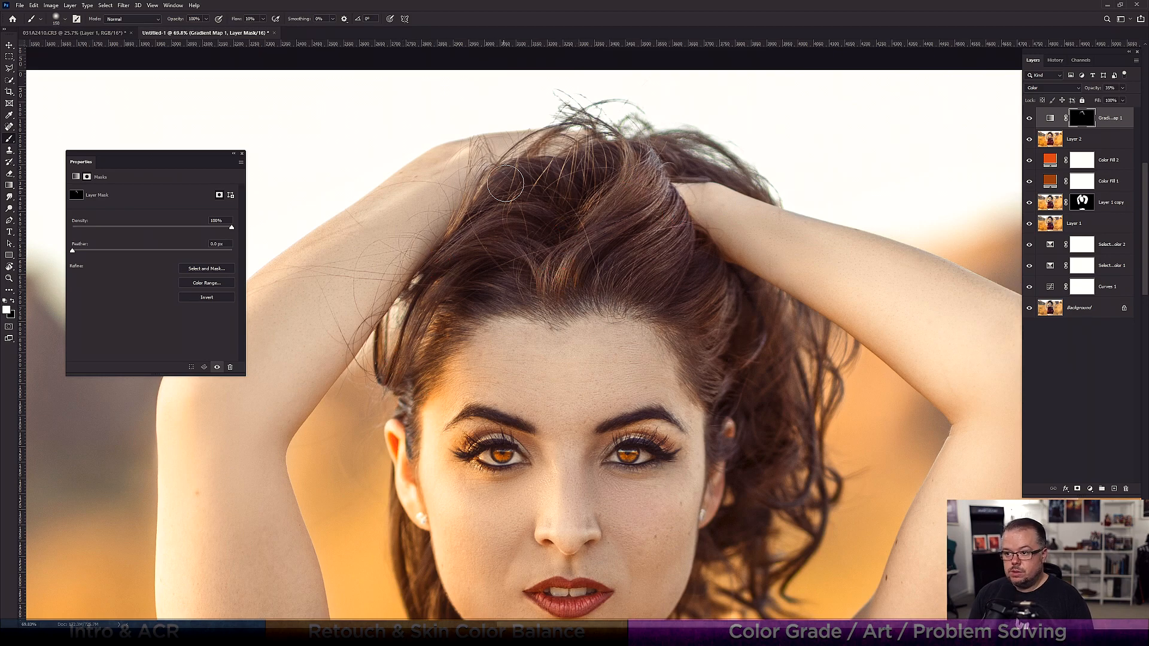
Paint the Gradient Map's mask with a larger brush along the front hairline and the hair beside the forehead
{"action": "key", "text": "bracketright"}
{"action": "key", "text": "bracketright"}
{"action": "key", "text": "bracketright"}
{"action": "left_click_drag", "start_coordinate": [609, 303], "coordinate": [627, 272]}
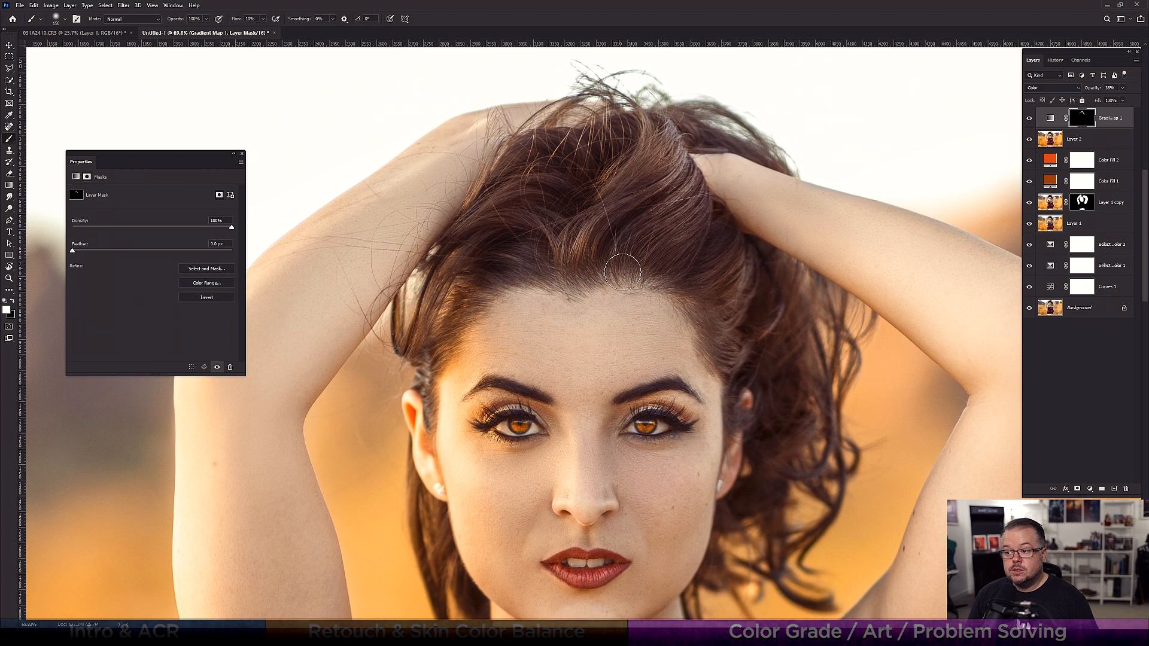
{"action": "left_click", "coordinate": [495, 265]}
{"action": "left_click", "coordinate": [593, 243]}
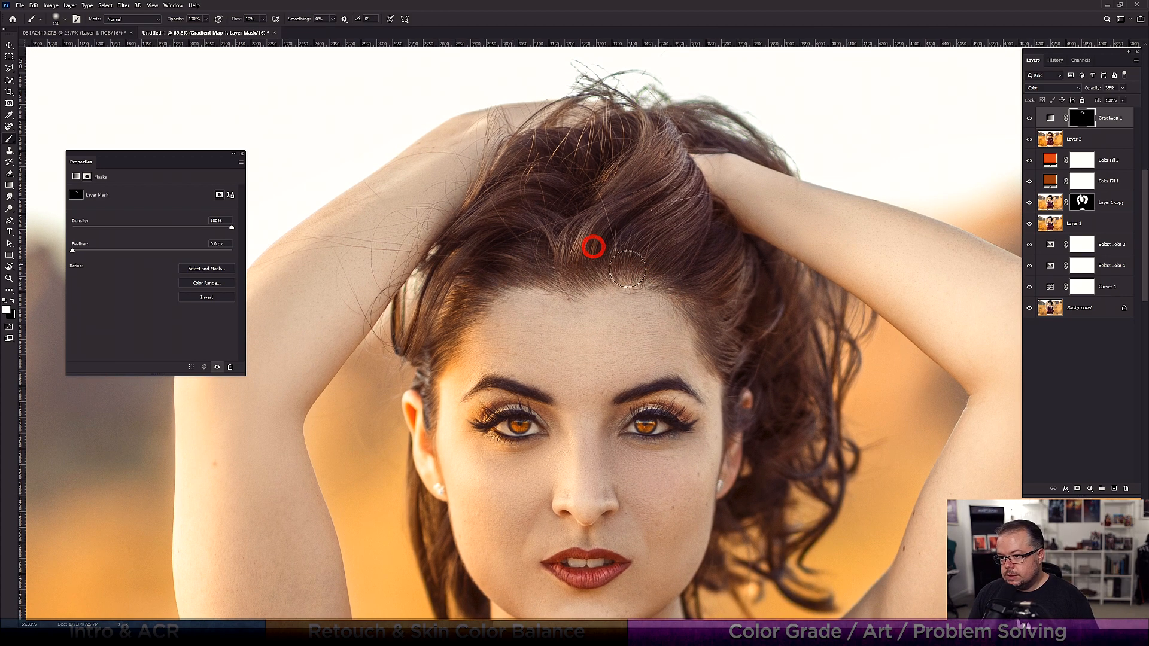
{"action": "left_click", "coordinate": [715, 339]}
Compare the hair with and without the Gradient Map layer, in the full image and close up
{"action": "key", "text": "ctrl+0"}
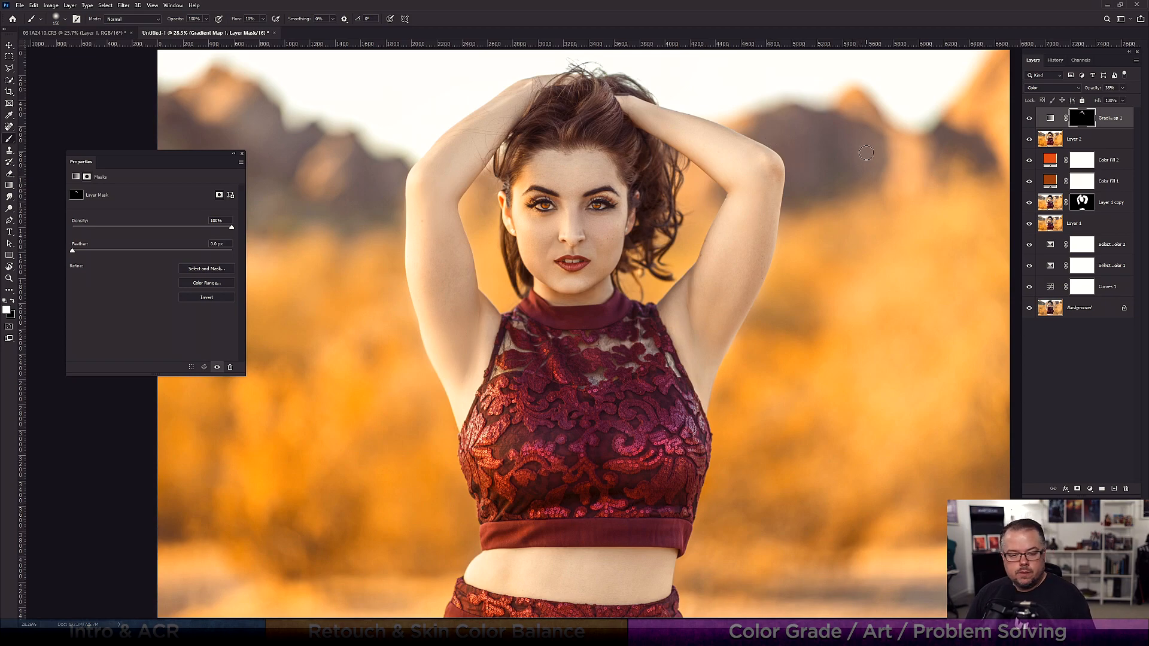
{"action": "left_click", "coordinate": [1030, 118]}
{"action": "left_click", "coordinate": [1030, 118]}
{"action": "left_click", "coordinate": [1030, 118]}
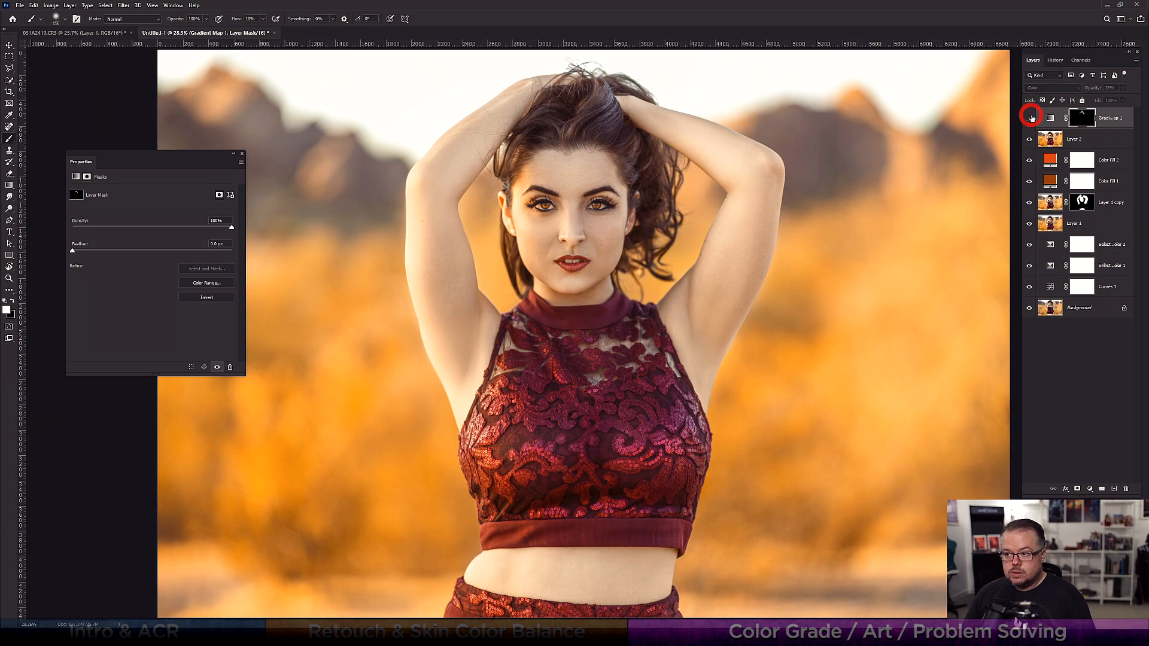
{"action": "left_click", "coordinate": [1029, 118]}
{"action": "scroll", "coordinate": [560, 74], "scroll_direction": "up", "scroll_amount": 2}
{"action": "scroll", "coordinate": [561, 73], "scroll_direction": "up", "scroll_amount": 1}
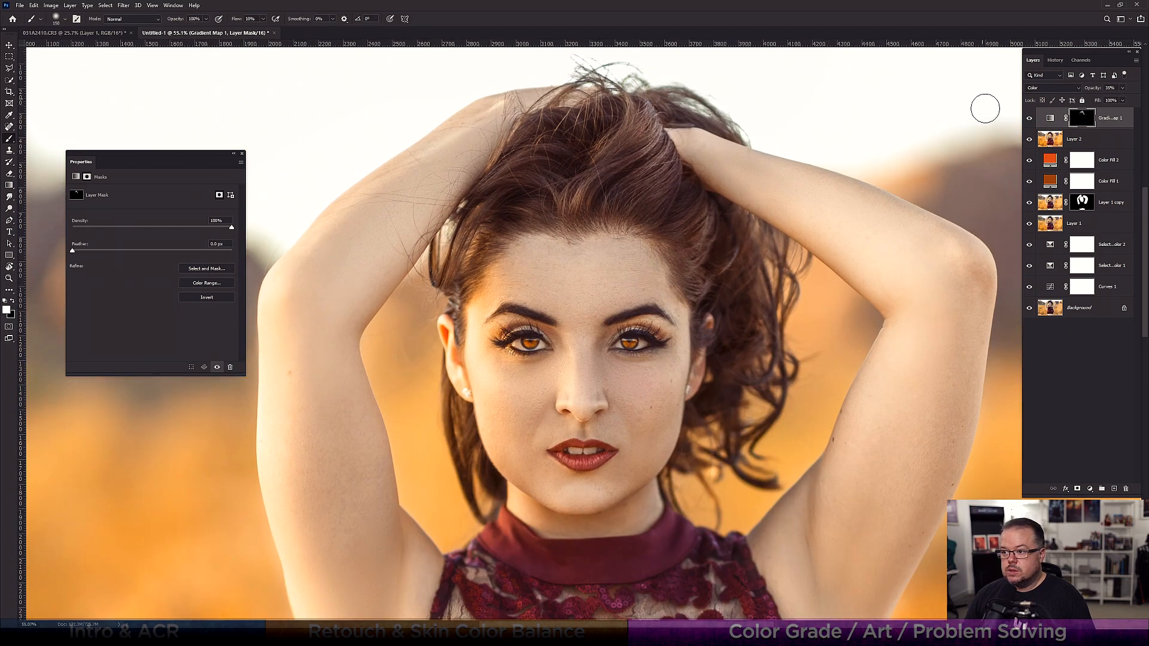
{"action": "left_click", "coordinate": [1029, 118]}
{"action": "left_click", "coordinate": [1029, 119]}
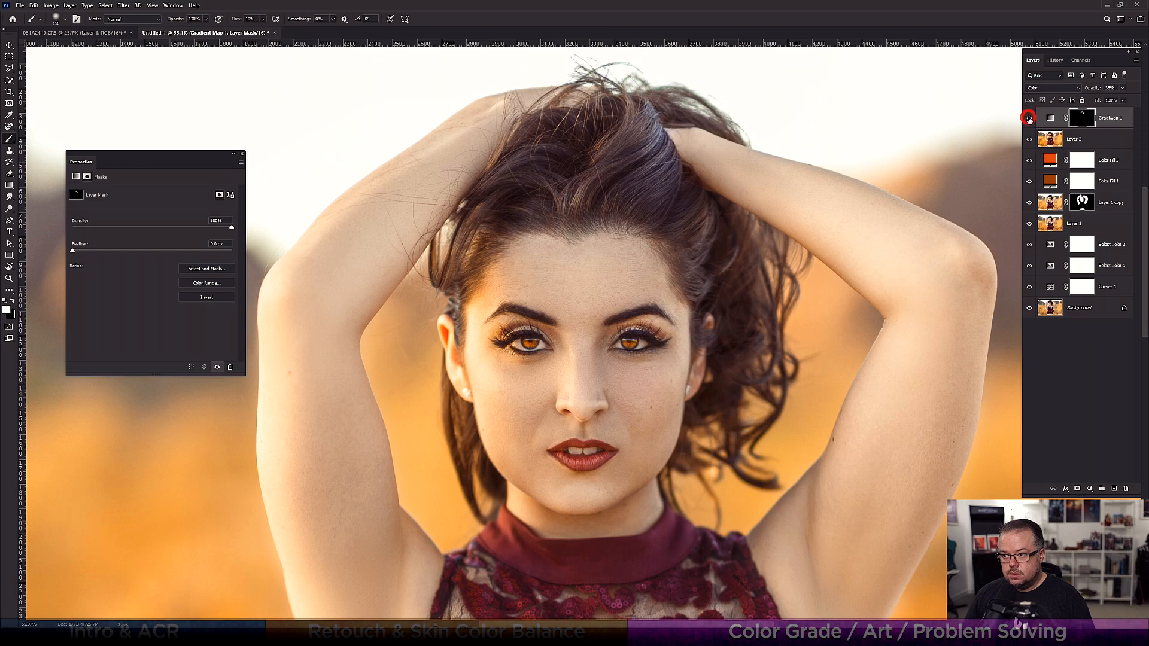
Toggle the Gradient Map layer once more and examine how its warmed hair blends around the face close up
{"action": "left_click", "coordinate": [1029, 119]}
{"action": "left_click", "coordinate": [1029, 119]}
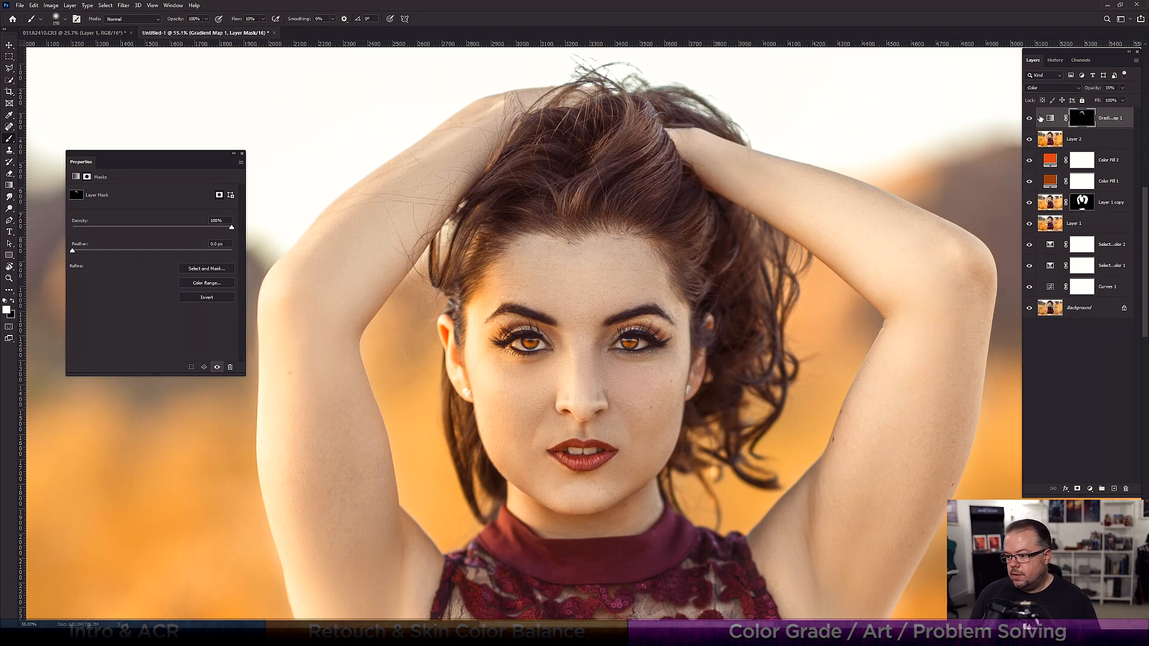
{"action": "scroll", "coordinate": [625, 364], "scroll_direction": "up", "scroll_amount": 3}
{"action": "left_click_drag", "start_coordinate": [516, 416], "coordinate": [550, 325]}
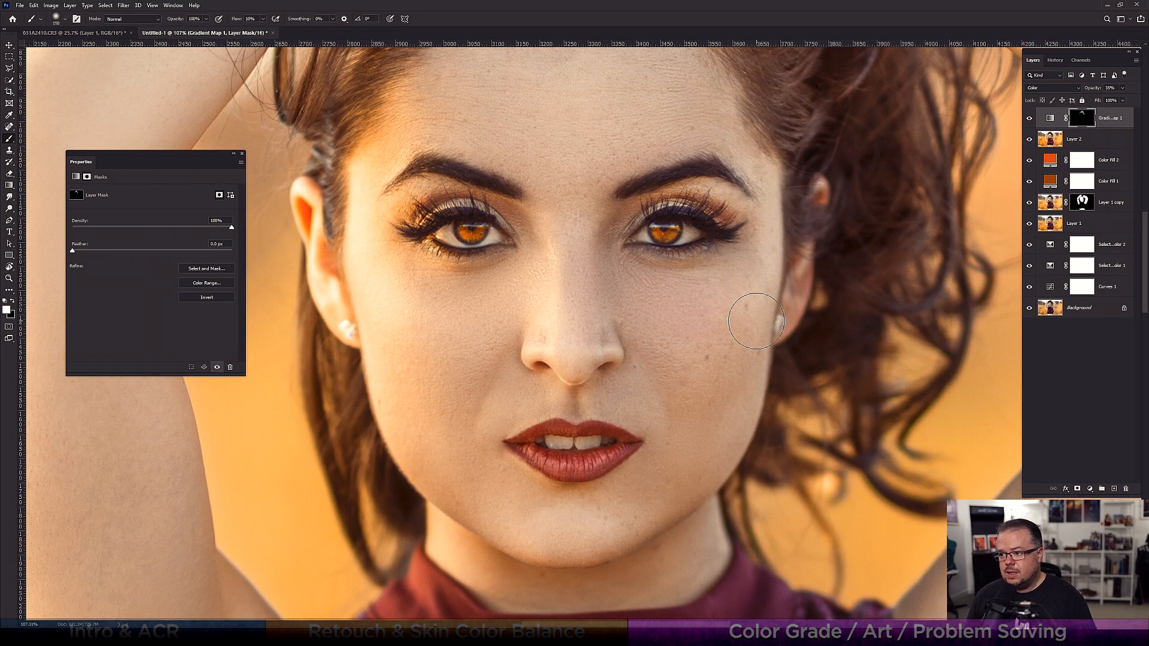
{"action": "key", "text": "ctrl+0"}
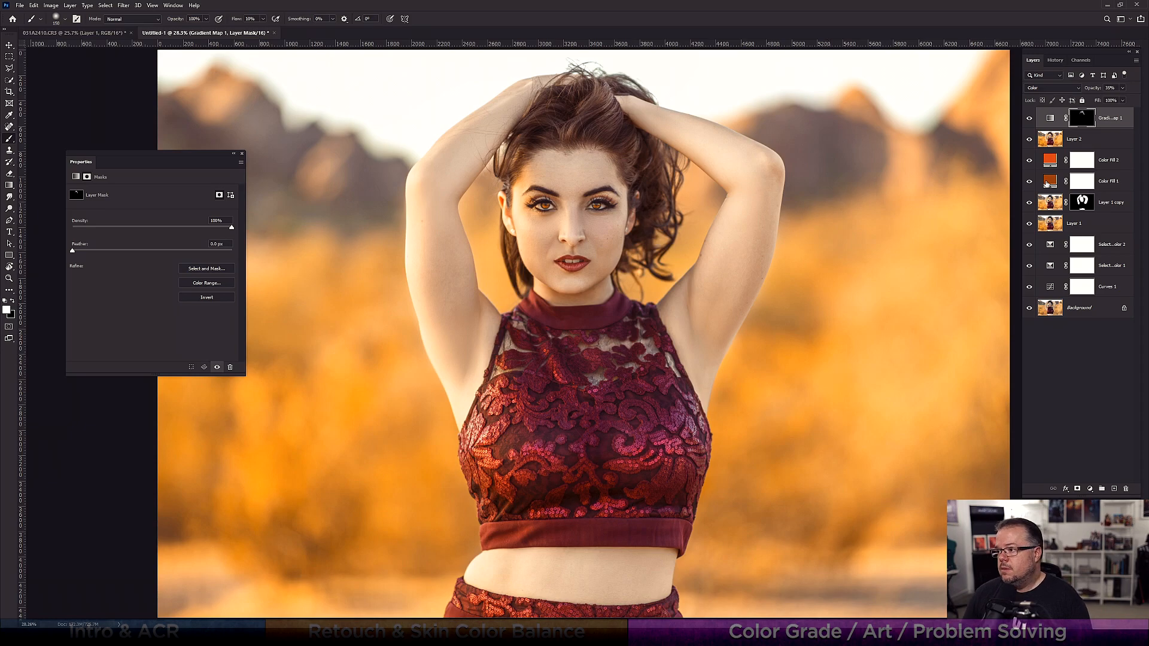
Compare the full image with and without Layer 2 and the two Color Fill layers, then examine it at a reduced size
{"action": "left_click", "coordinate": [1029, 140]}
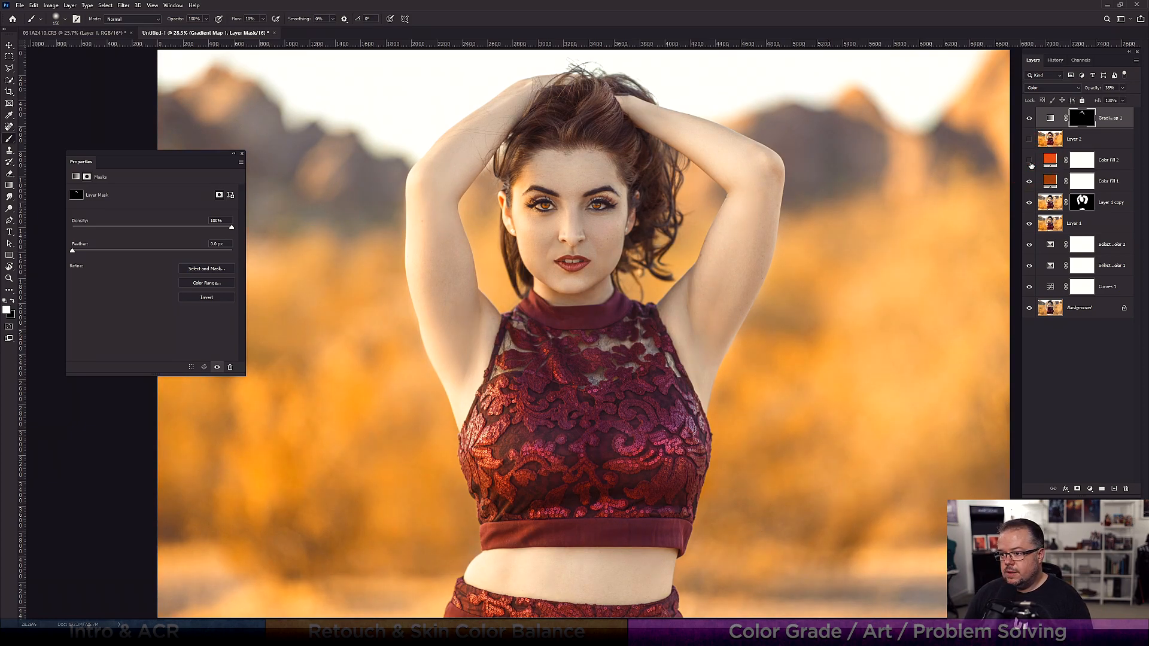
{"action": "left_click", "coordinate": [1027, 182]}
{"action": "left_click", "coordinate": [1027, 182]}
{"action": "left_click", "coordinate": [1029, 160]}
{"action": "left_click", "coordinate": [1028, 139]}
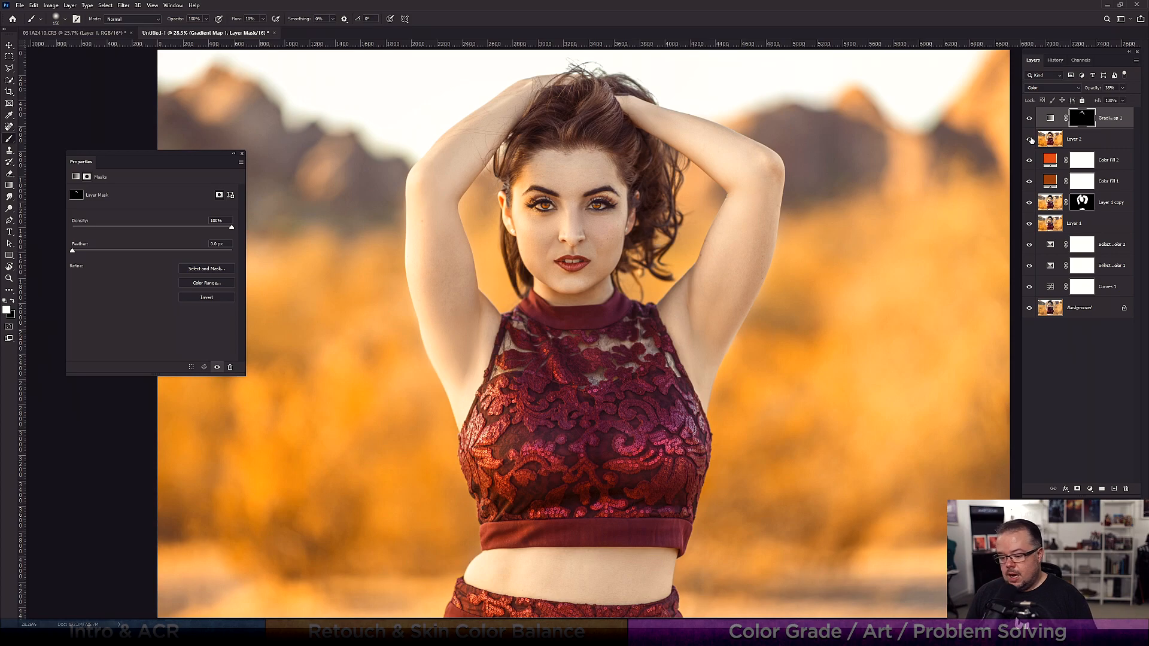
{"action": "key", "text": "ctrl+minus"}
{"action": "key", "text": "ctrl+minus"}
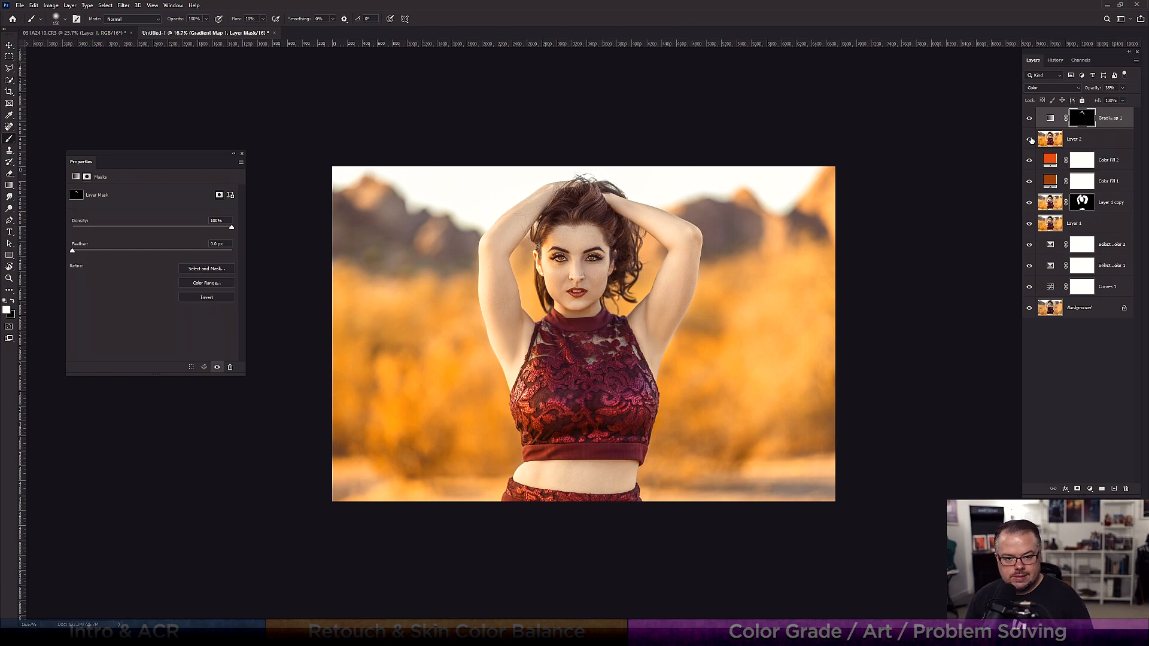
Stamp all visible layers into a new top layer and inspect the face and full image
{"action": "key", "text": "ctrl+shift+alt+e"}
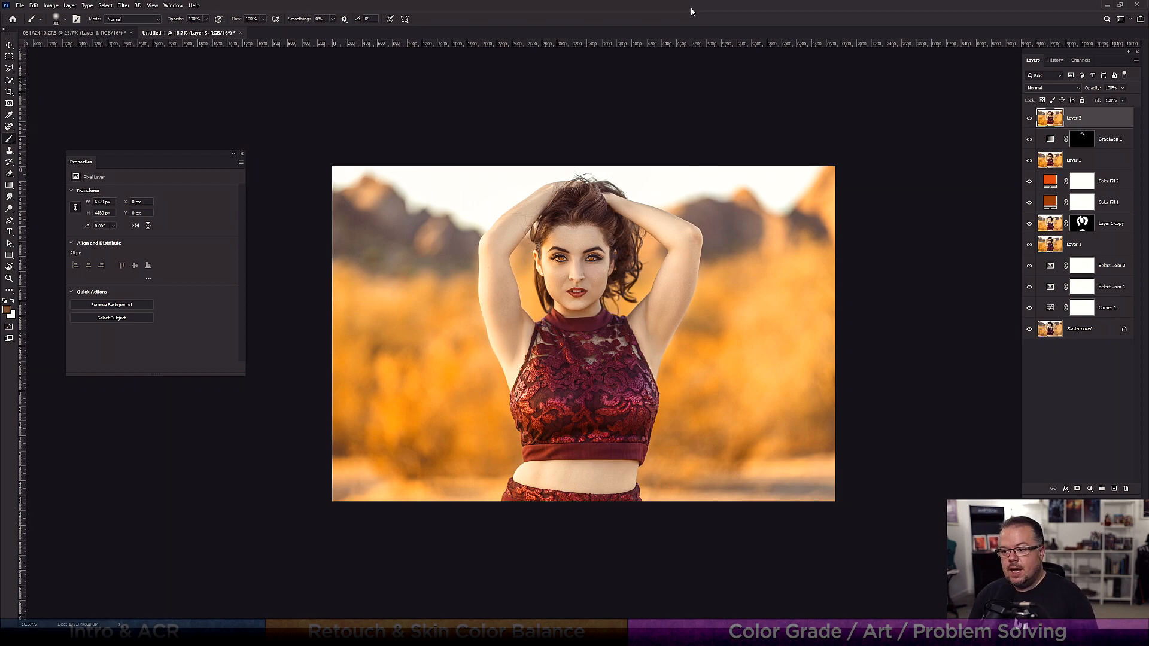
{"action": "left_click_drag", "start_coordinate": [458, 230], "coordinate": [536, 185]}
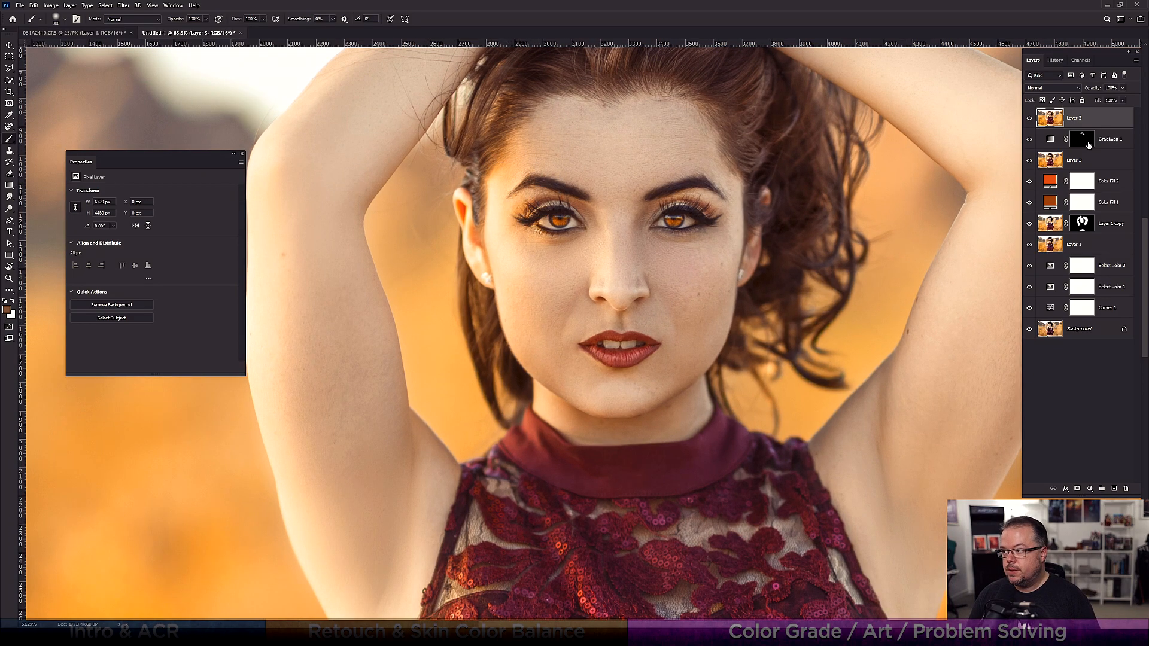
{"action": "left_click_drag", "start_coordinate": [646, 224], "coordinate": [593, 223]}
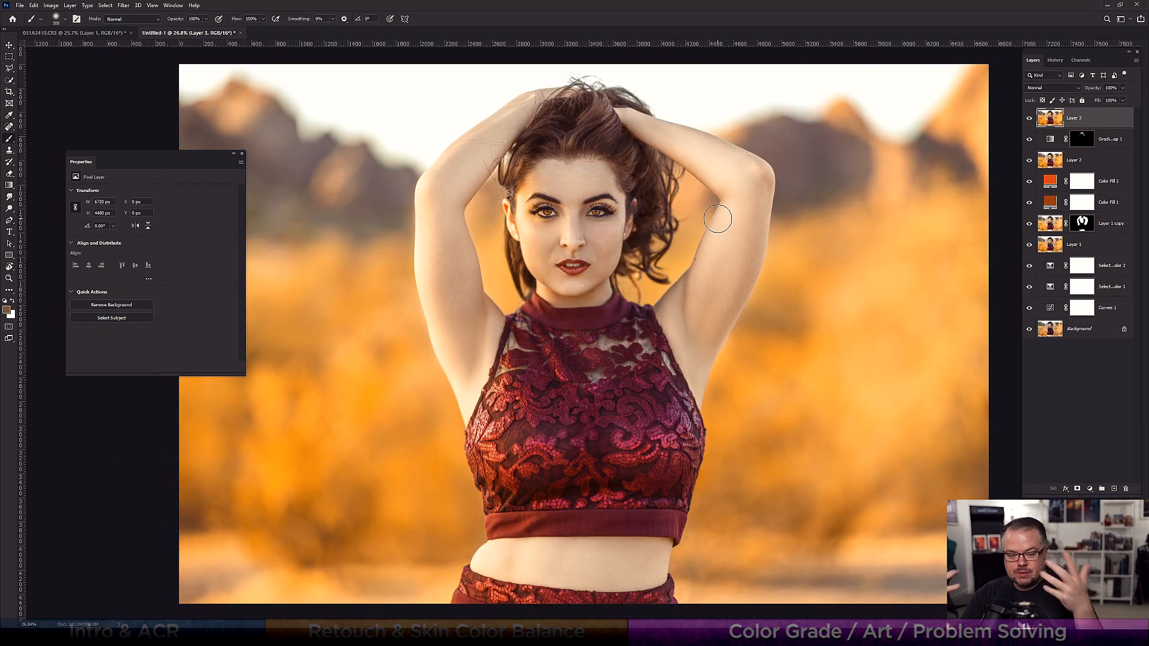
Duplicate the merged layer and apply a Camera Raw Filter adjustment to the copy
{"action": "key", "text": "ctrl+j"}
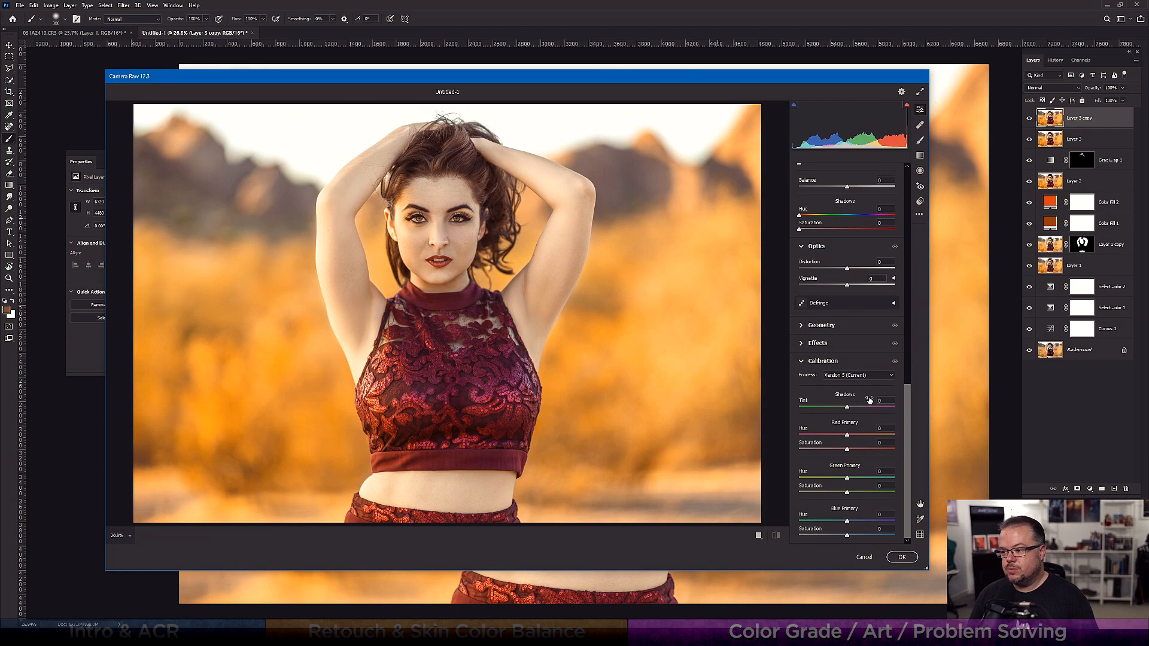
{"action": "scroll", "coordinate": [818, 266], "scroll_direction": "up", "scroll_amount": 8}
{"action": "left_click", "coordinate": [815, 316]}
{"action": "mouse_move", "coordinate": [847, 347]}
{"action": "left_mouse_down"}
{"action": "mouse_move", "coordinate": [779, 350]}
{"action": "mouse_move", "coordinate": [829, 352]}
{"action": "left_mouse_up"}
{"action": "left_click", "coordinate": [902, 557]}
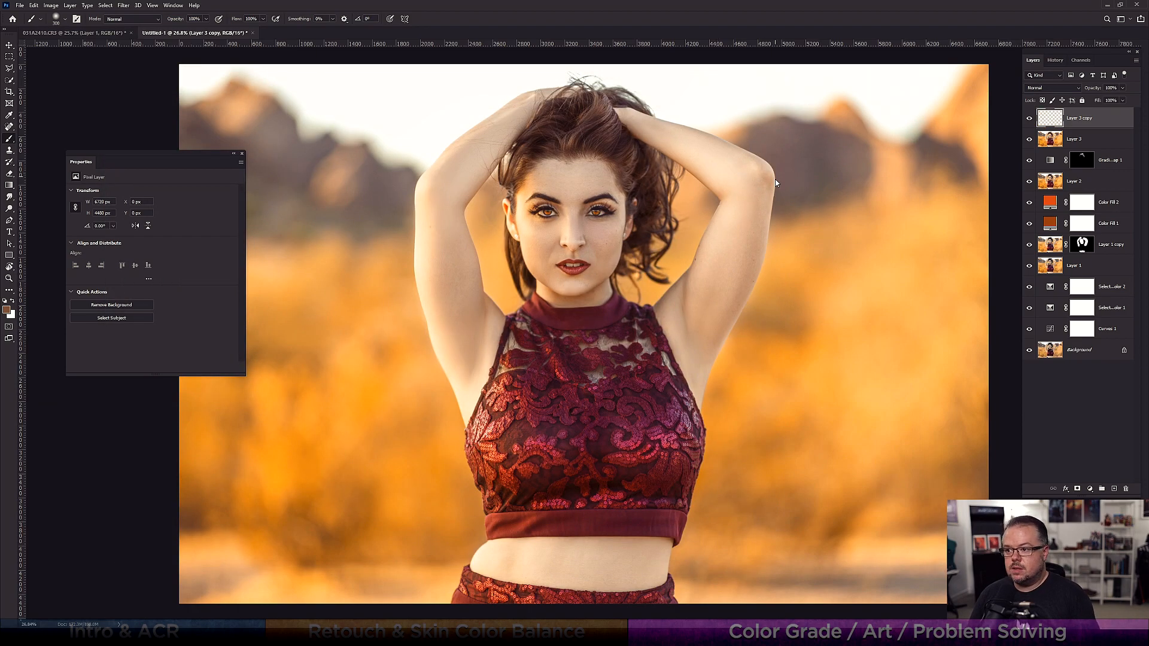
Hide the adjusted copy behind a black mask and paint white at 20% flow over the skin at the temple beside the visible ear
{"action": "left_click", "coordinate": [1078, 489], "text": "alt"}
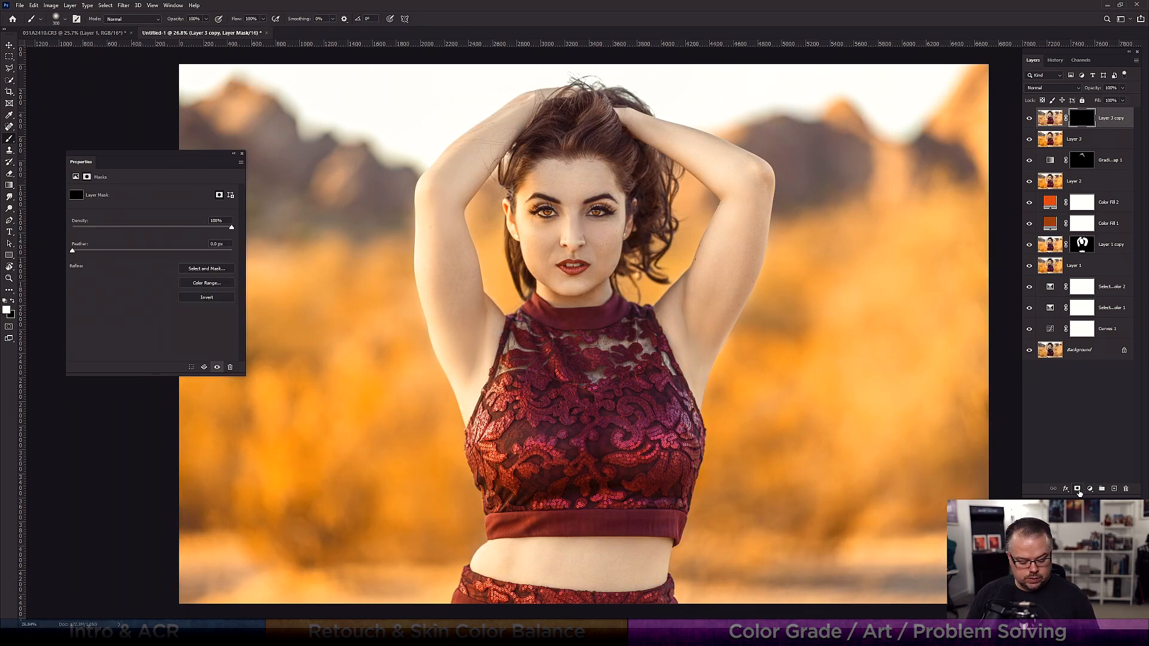
{"action": "key", "text": "z"}
{"action": "left_click", "coordinate": [521, 189]}
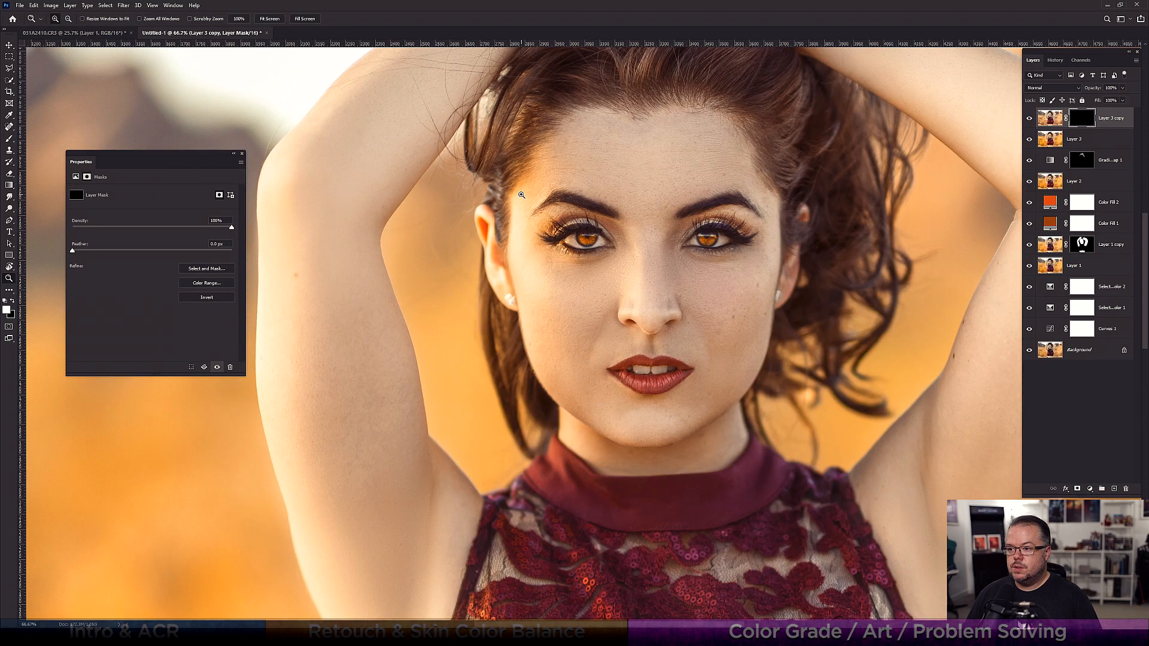
{"action": "key", "text": "b"}
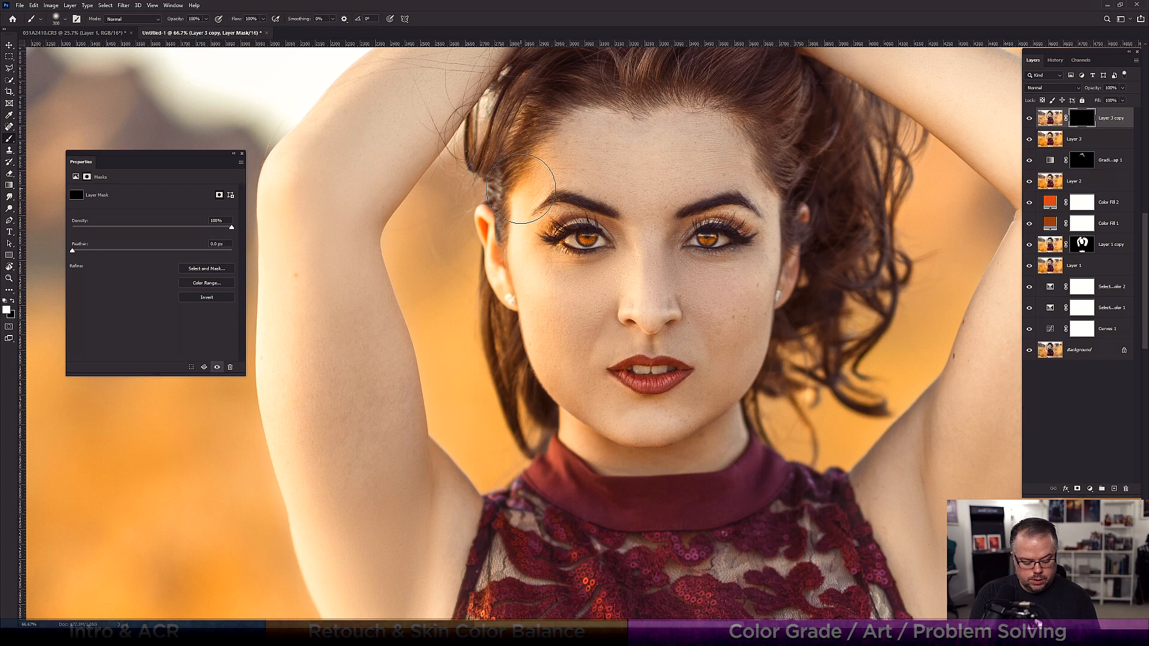
{"action": "key", "text": "bracketleft"}
{"action": "key", "text": "bracketleft"}
{"action": "key", "text": "bracketleft"}
{"action": "key", "text": "bracketleft"}
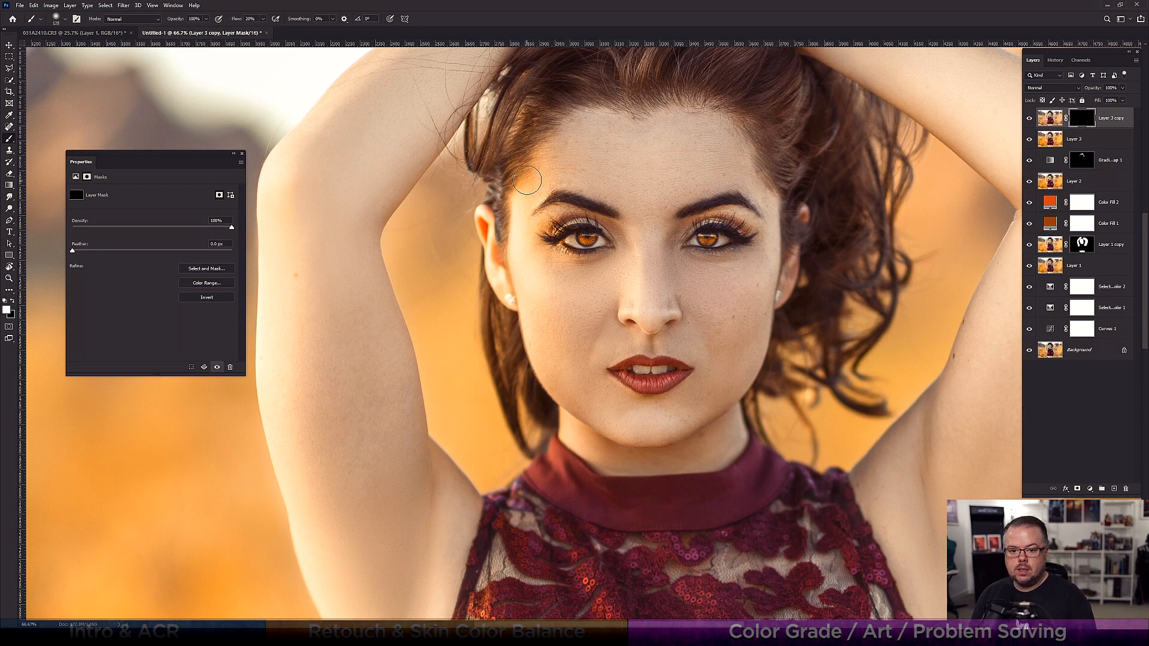
{"action": "mouse_move", "coordinate": [533, 180]}
{"action": "left_mouse_down"}
{"action": "mouse_move", "coordinate": [517, 222]}
{"action": "mouse_move", "coordinate": [535, 161]}
{"action": "mouse_move", "coordinate": [535, 190]}
{"action": "left_mouse_up"}
{"action": "key", "text": "bracketright"}
{"action": "key", "text": "bracketright"}
{"action": "key", "text": "bracketleft"}
{"action": "key", "text": "bracketleft"}
{"action": "key", "text": "bracketleft"}
{"action": "key", "text": "bracketleft"}
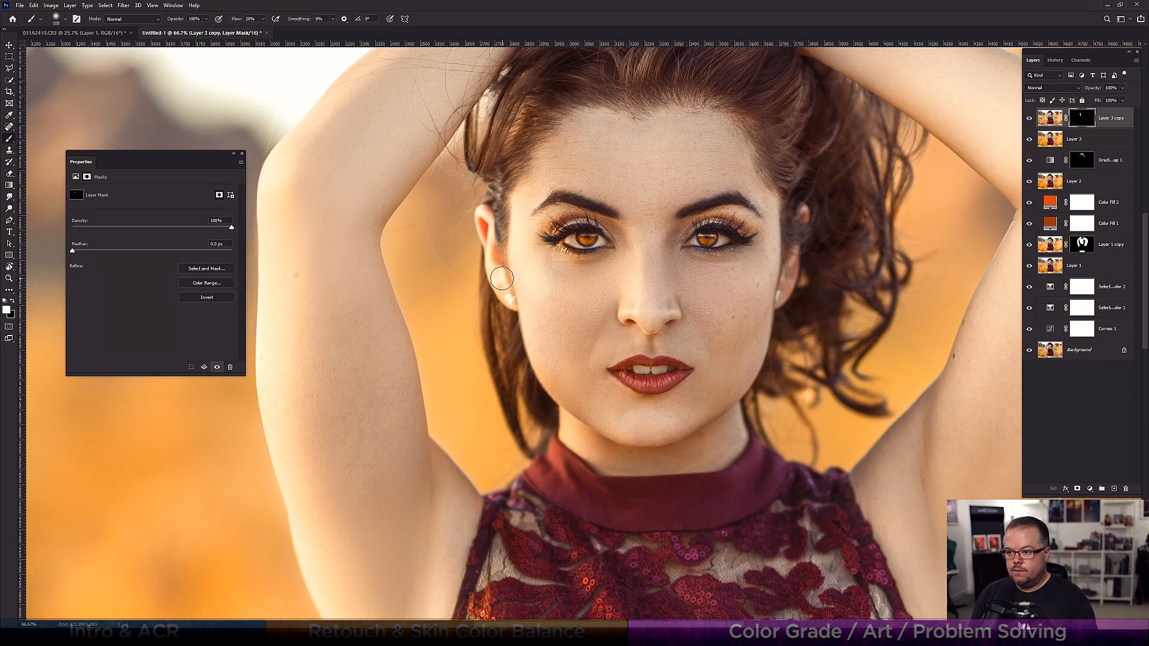
Switch the mask brush to black, lower its flow to 5% and enlarge the brush
{"action": "key", "text": "x"}
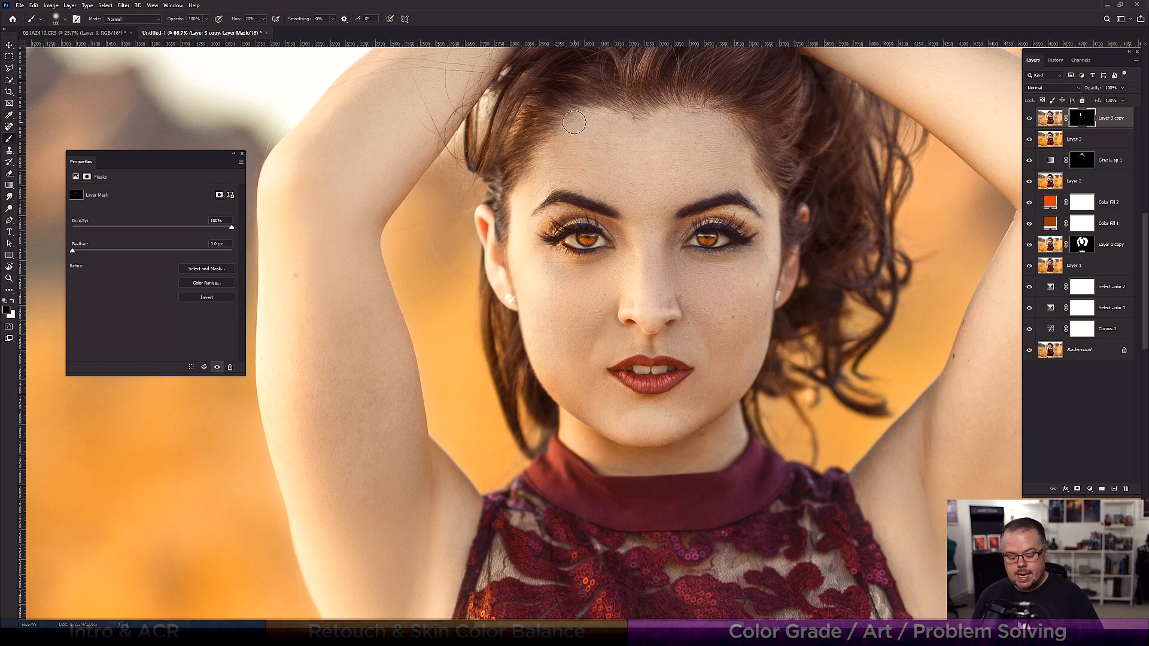
{"action": "key", "text": "bracketright"}
{"action": "key", "text": "bracketright"}
{"action": "key", "text": "bracketright"}
{"action": "key", "text": "bracketright"}
{"action": "key", "text": "bracketright"}
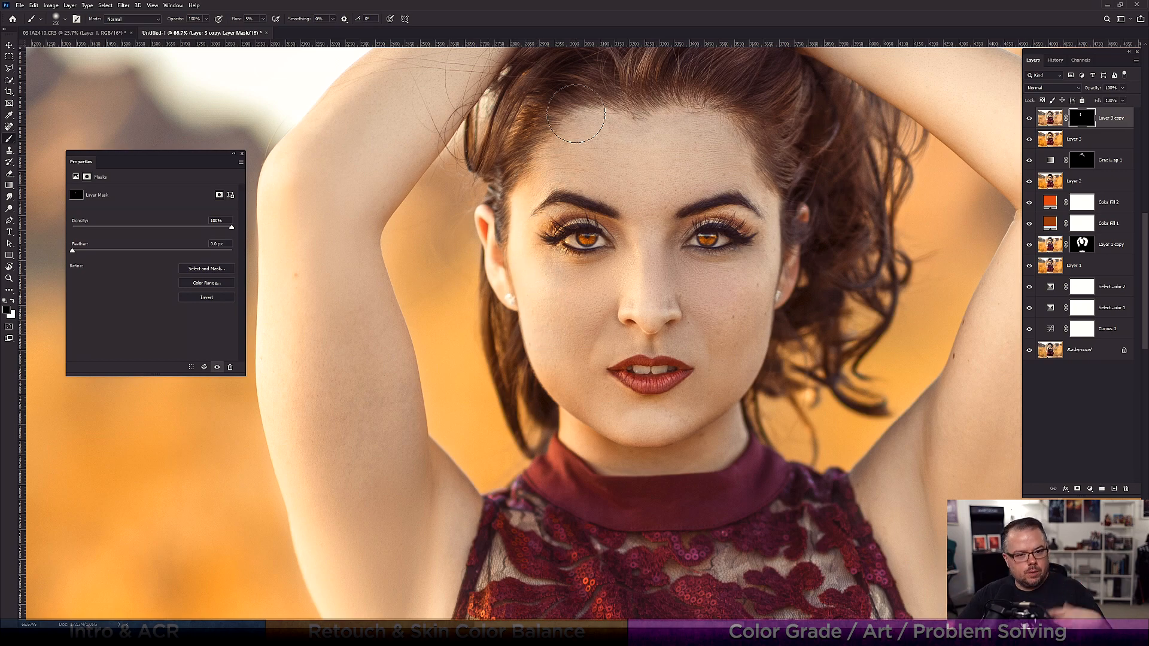
{"action": "key", "text": "bracketright"}
{"action": "key", "text": "bracketright"}
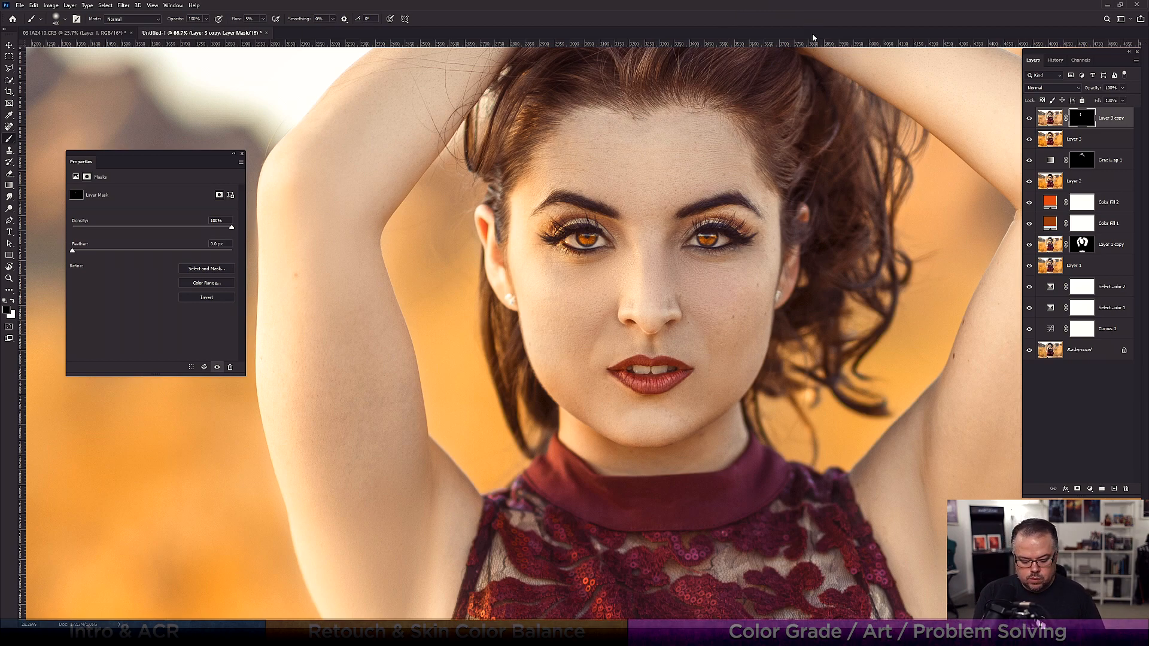
Stamp all visible layers into another new top layer and duplicate it
{"action": "key", "text": "ctrl+0"}
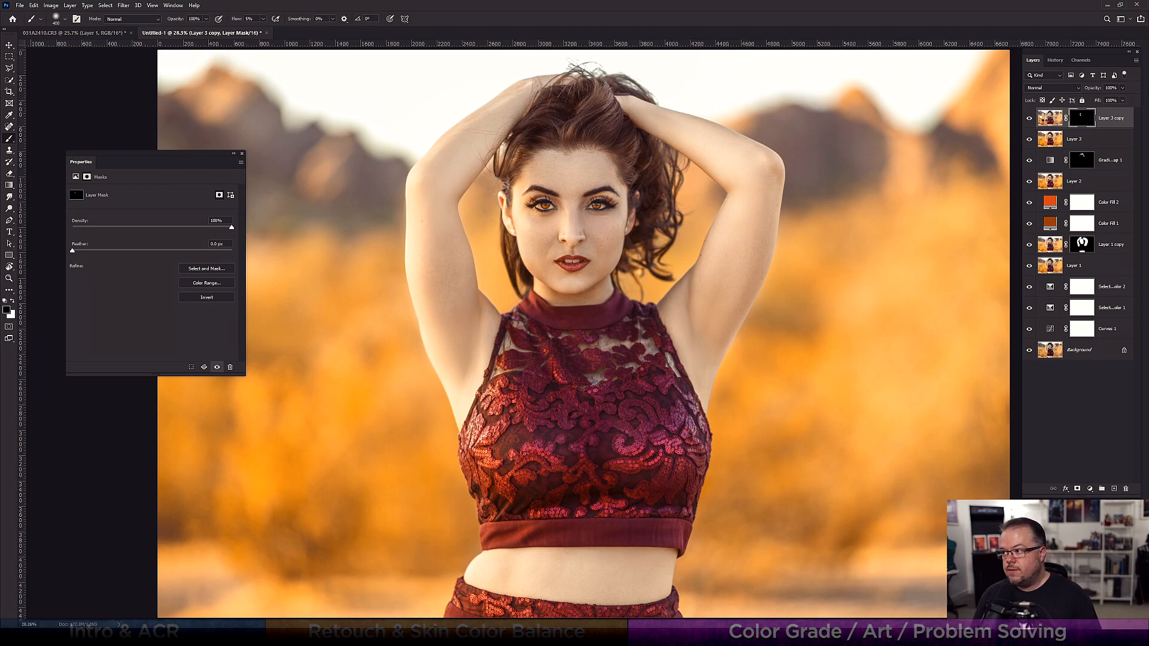
{"action": "key", "text": "ctrl+shift+alt+e"}
{"action": "key", "text": "ctrl+j"}
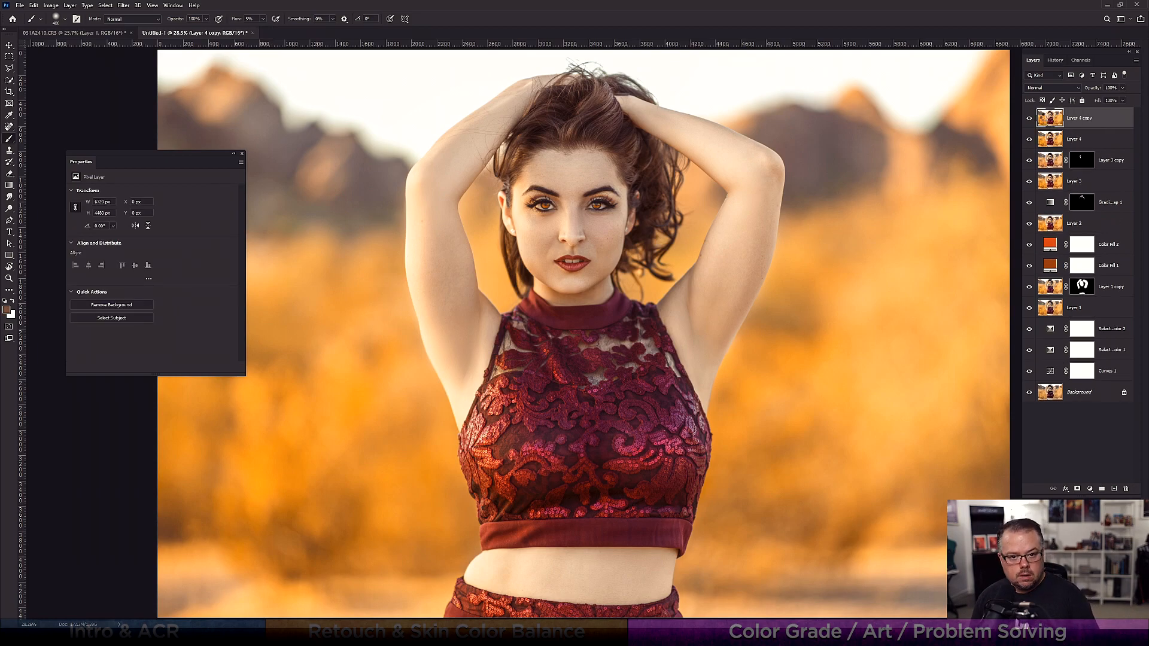
Open the duplicate in the Camera Raw Filter, set Highlights to -6, Whites to +8 and Blacks to -13, and raise Contrast
{"action": "key", "text": "ctrl+shift+a"}
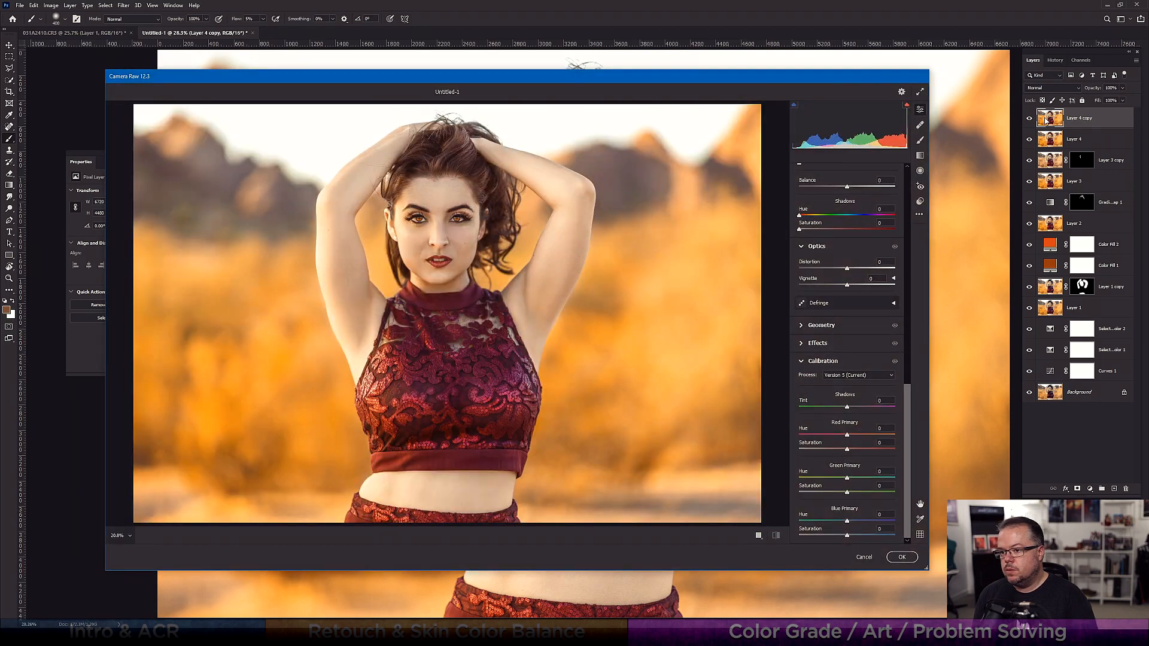
{"action": "scroll", "coordinate": [877, 296], "scroll_direction": "up", "scroll_amount": 5}
{"action": "scroll", "coordinate": [876, 296], "scroll_direction": "up", "scroll_amount": 5}
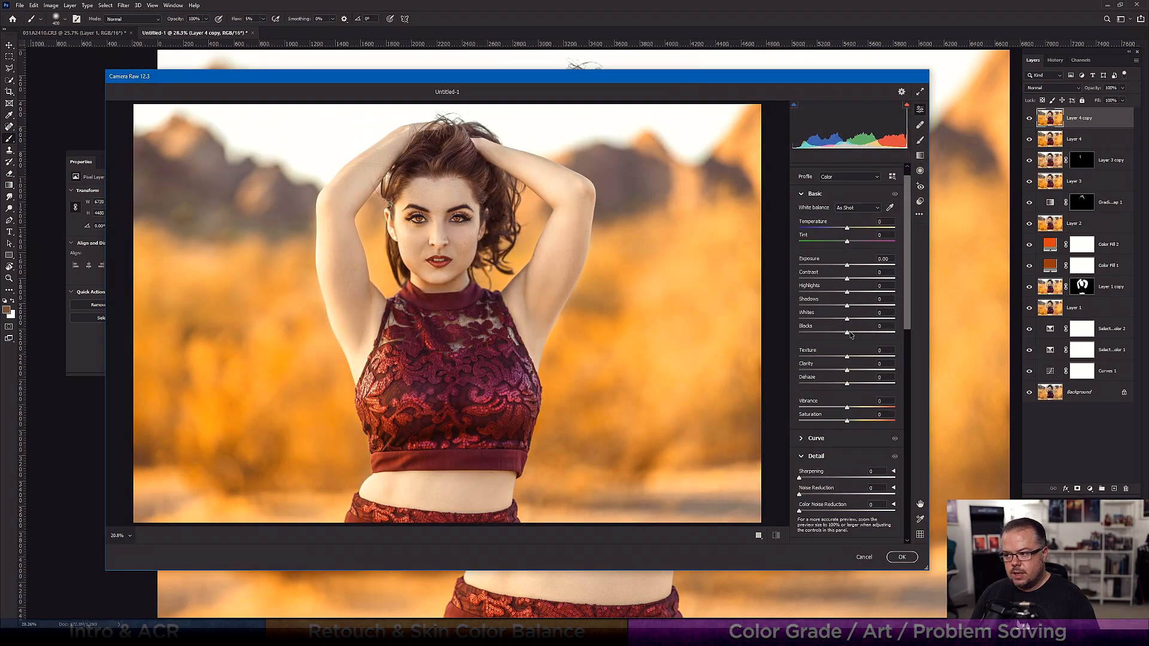
{"action": "left_click_drag", "start_coordinate": [846, 319], "coordinate": [843, 334]}
{"action": "mouse_move", "coordinate": [848, 292]}
{"action": "left_mouse_down"}
{"action": "mouse_move", "coordinate": [828, 293]}
{"action": "mouse_move", "coordinate": [882, 294]}
{"action": "mouse_move", "coordinate": [804, 295]}
{"action": "mouse_move", "coordinate": [862, 293]}
{"action": "mouse_move", "coordinate": [849, 294]}
{"action": "mouse_move", "coordinate": [865, 280]}
{"action": "mouse_move", "coordinate": [843, 289]}
{"action": "mouse_move", "coordinate": [855, 277]}
{"action": "left_mouse_up"}
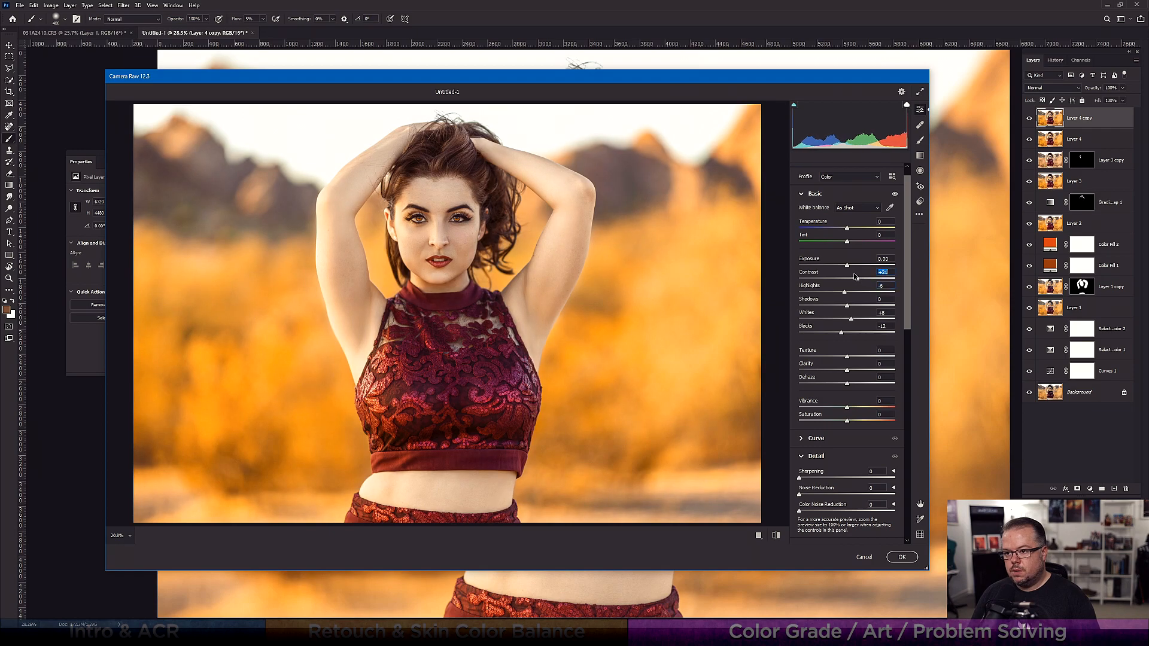
Try lower and higher Contrast values, set Contrast to -26, and set Blacks to -25
{"action": "mouse_move", "coordinate": [854, 281]}
{"action": "left_mouse_down"}
{"action": "mouse_move", "coordinate": [867, 279]}
{"action": "mouse_move", "coordinate": [840, 280]}
{"action": "left_mouse_up"}
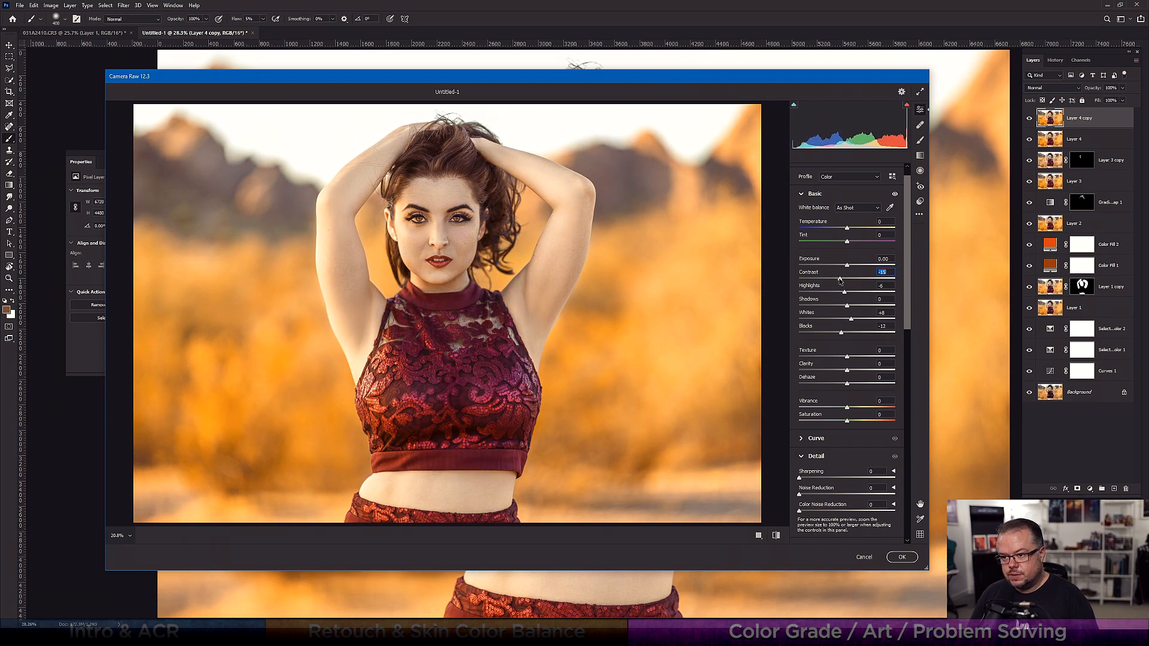
{"action": "left_click_drag", "start_coordinate": [840, 279], "coordinate": [833, 279]}
{"action": "left_click_drag", "start_coordinate": [841, 336], "coordinate": [835, 335]}
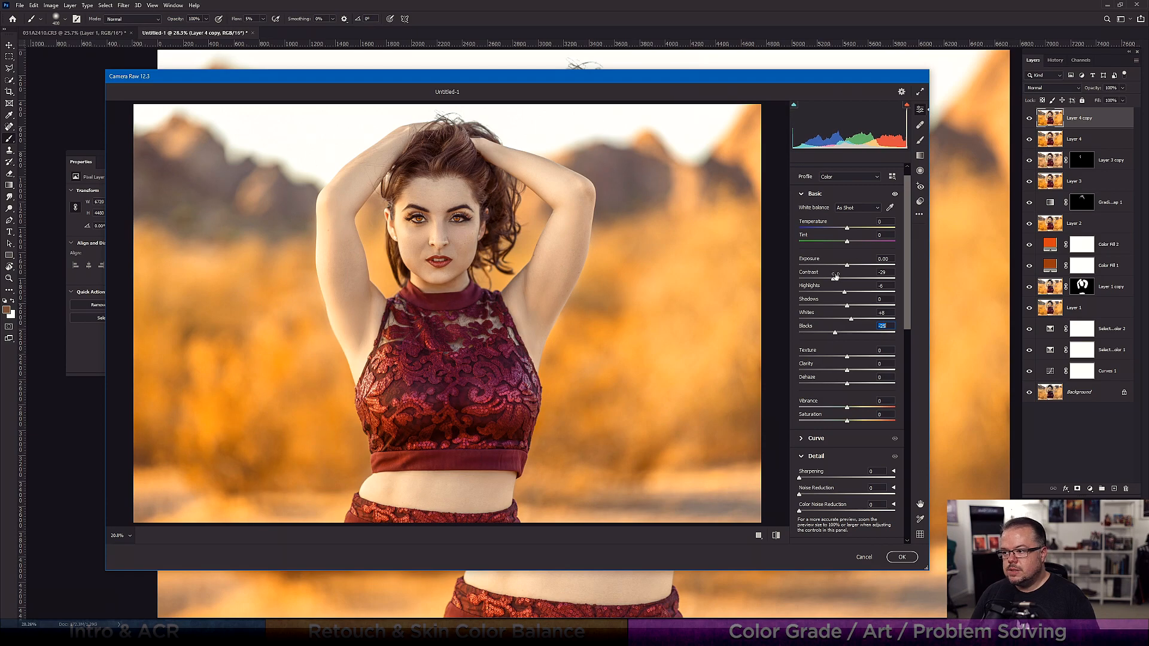
{"action": "left_click_drag", "start_coordinate": [835, 281], "coordinate": [863, 280]}
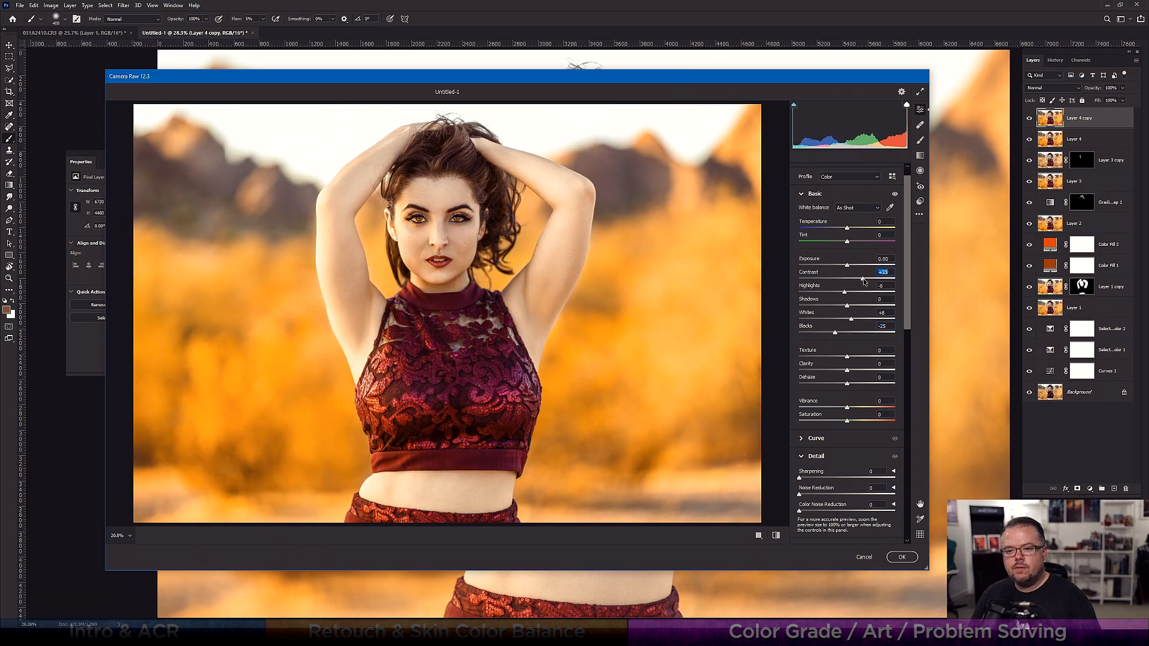
{"action": "left_click_drag", "start_coordinate": [864, 281], "coordinate": [860, 282]}
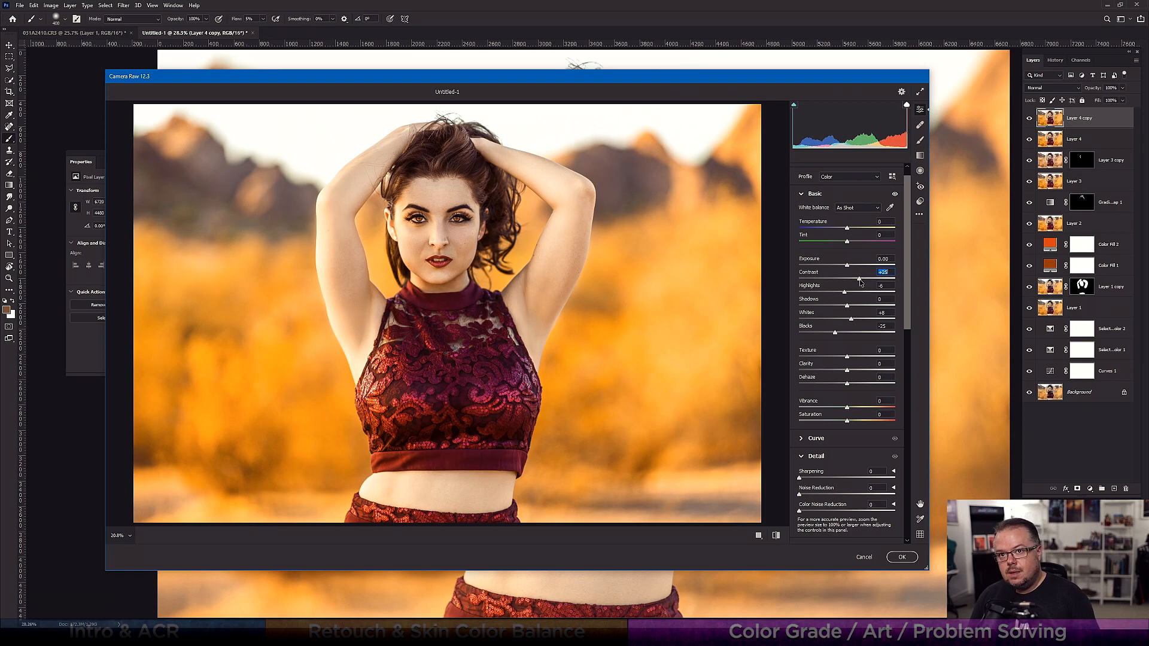
{"action": "left_click_drag", "start_coordinate": [860, 282], "coordinate": [836, 283]}
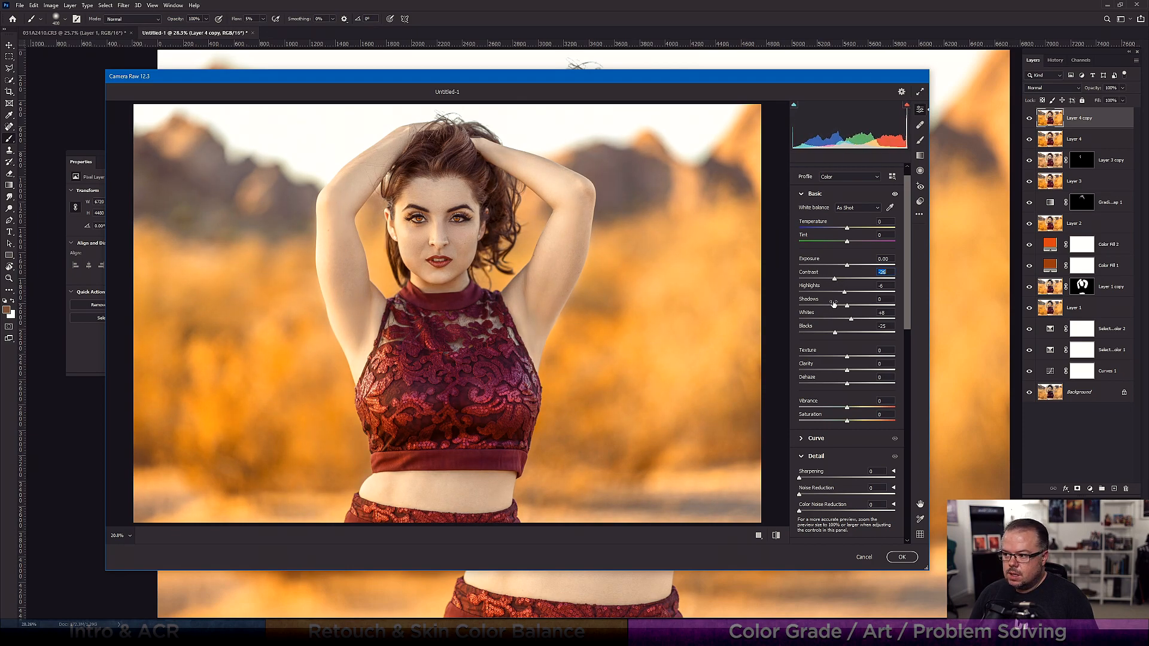
Set Whites to +27, Blacks to -27, Contrast to -23 and Dehaze to +7, and apply the Camera Raw Filter
{"action": "left_click_drag", "start_coordinate": [836, 333], "coordinate": [861, 317]}
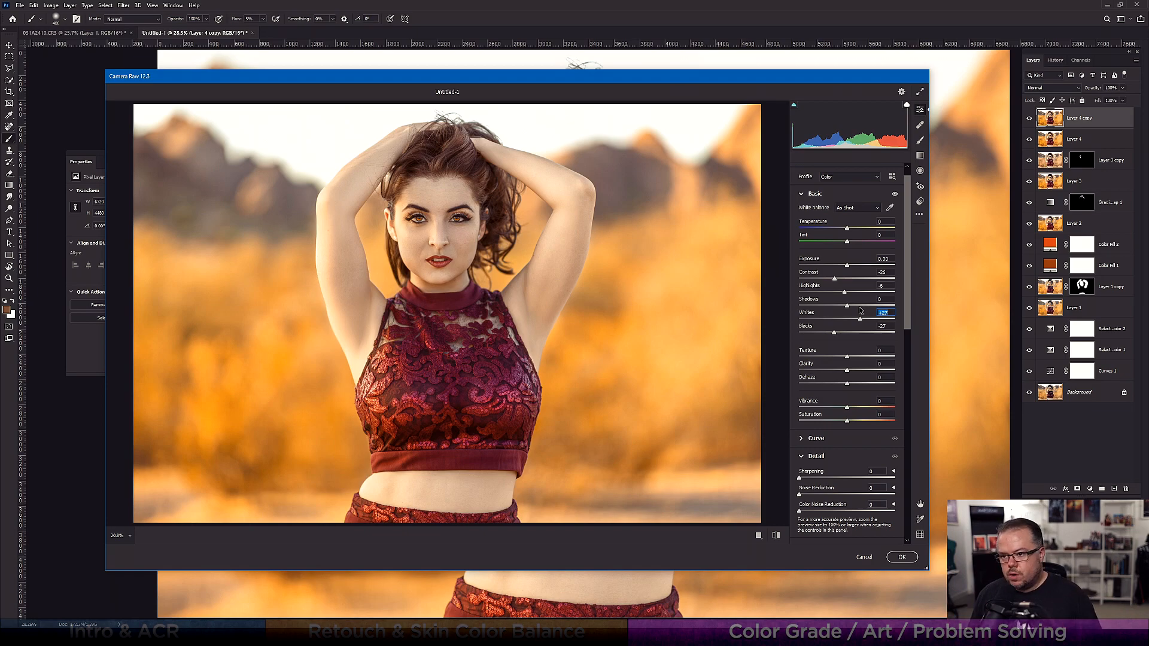
{"action": "left_click_drag", "start_coordinate": [834, 279], "coordinate": [836, 279]}
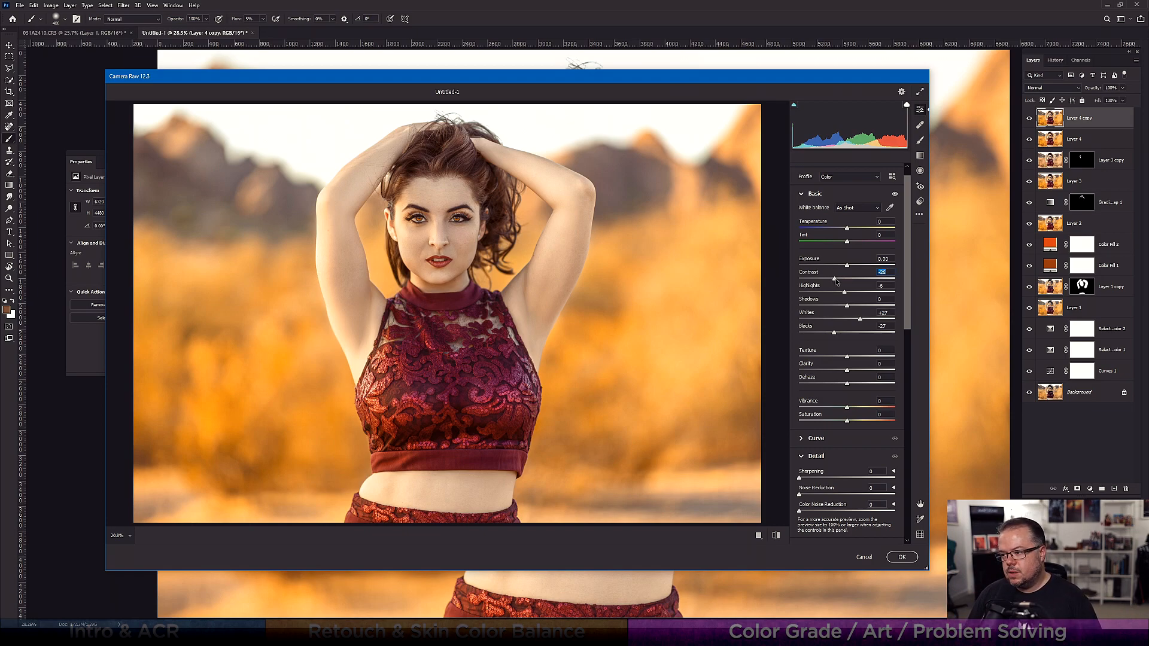
{"action": "left_click_drag", "start_coordinate": [847, 384], "coordinate": [852, 386]}
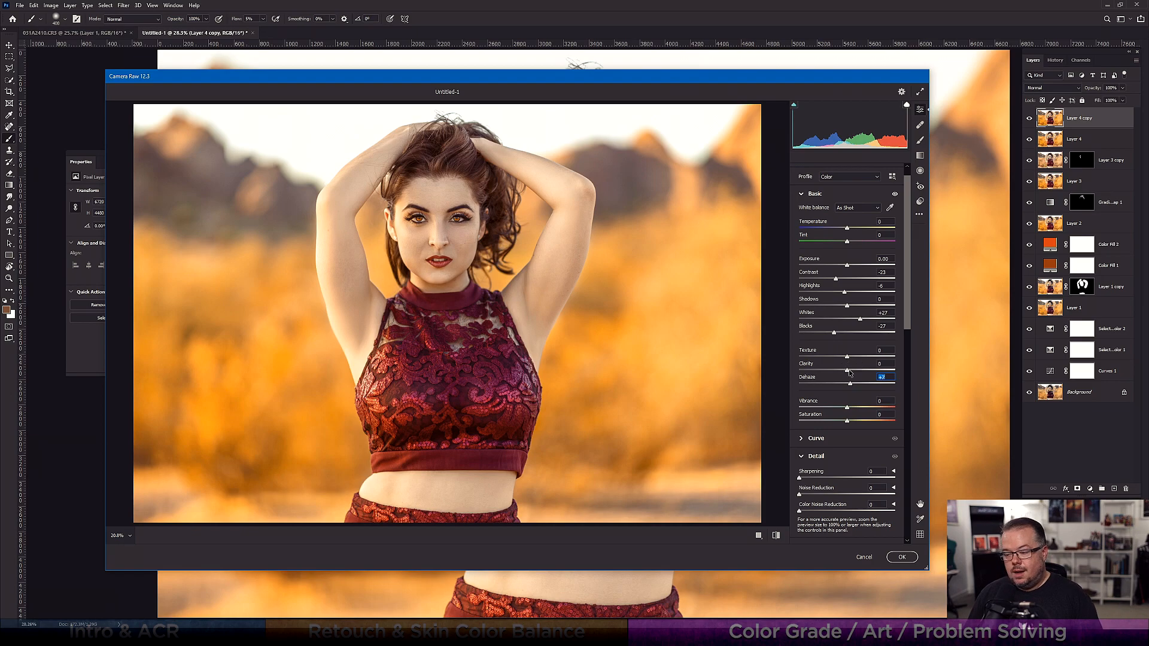
{"action": "left_click", "coordinate": [902, 557]}
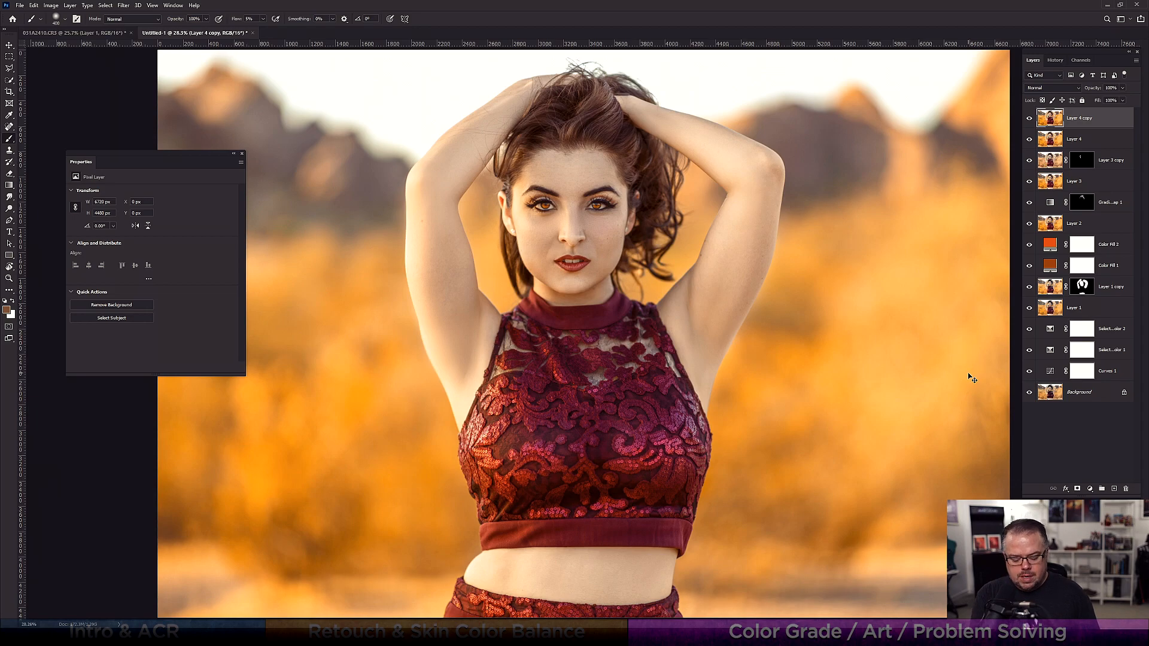
{"action": "key", "text": "ctrl+minus"}
{"action": "key", "text": "ctrl+minus"}
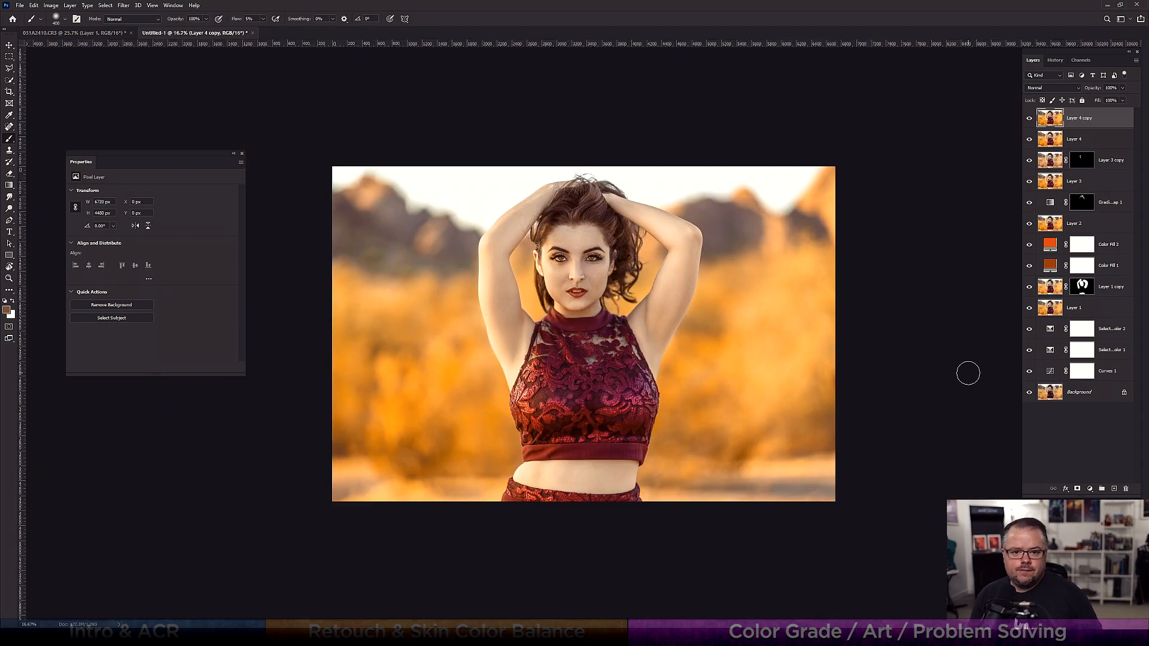